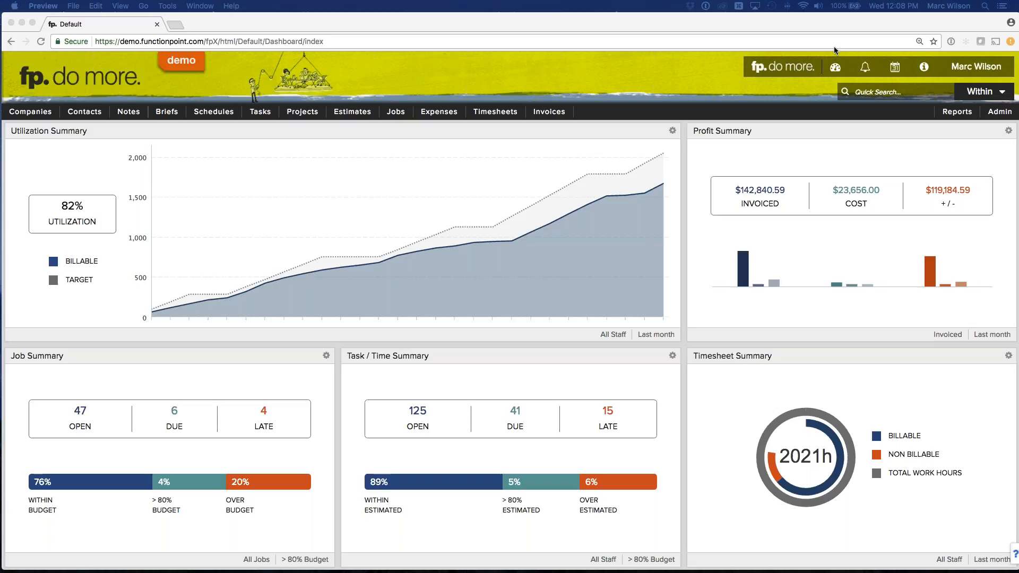
# - Open a blank form for adding a new estimate
pyautogui.click(413, 76)
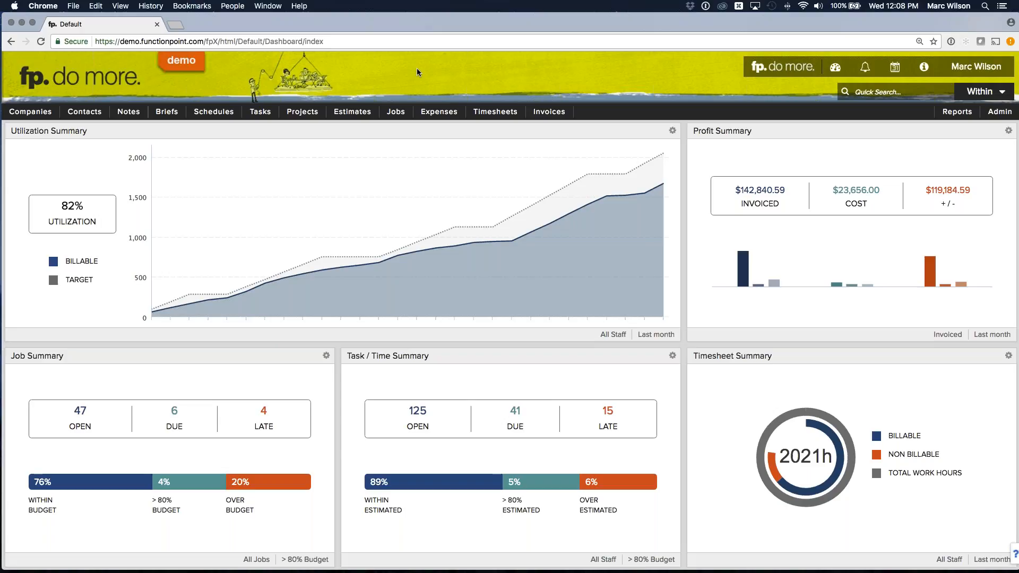
pyautogui.moveTo(355, 115)
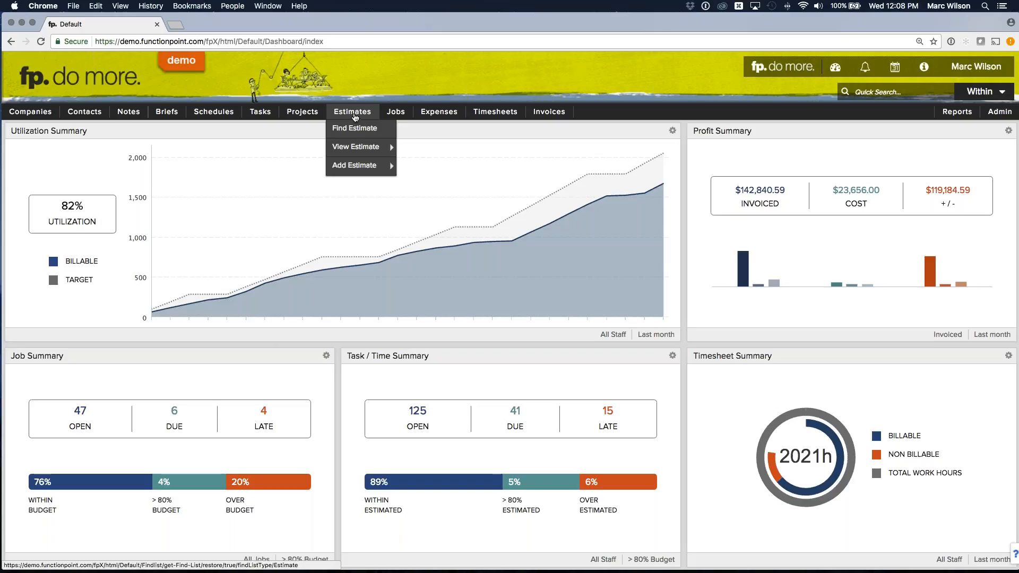
pyautogui.moveTo(399, 116)
pyautogui.click(346, 167)
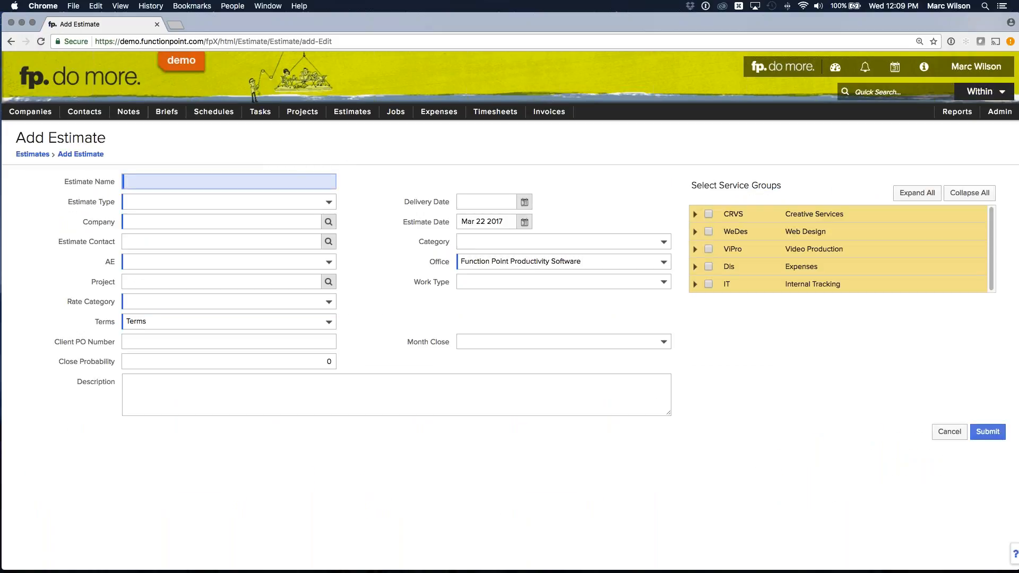
# - Name the estimate Webinar Brochure and assign it to the company Safeway
pyautogui.click(104, 181)
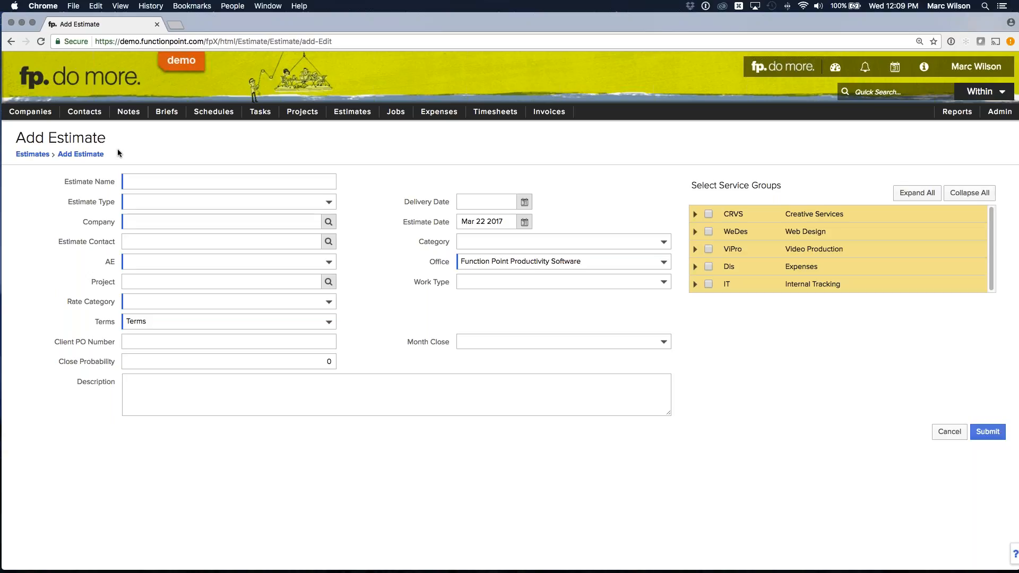
pyautogui.click(154, 181)
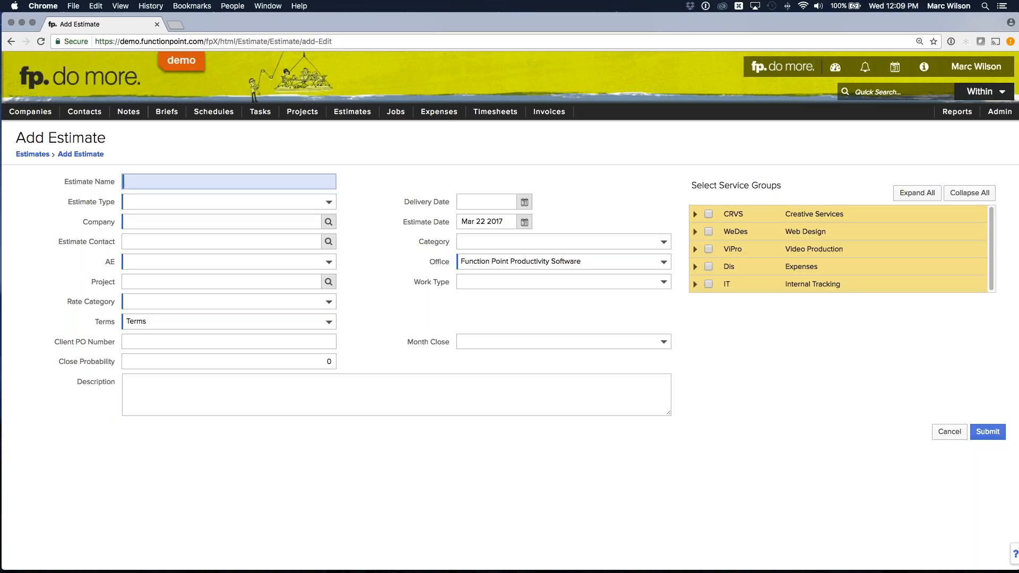
pyautogui.write('Webinar Brochure')
pyautogui.click(191, 220)
pyautogui.write('safe')
pyautogui.click(64, 204)
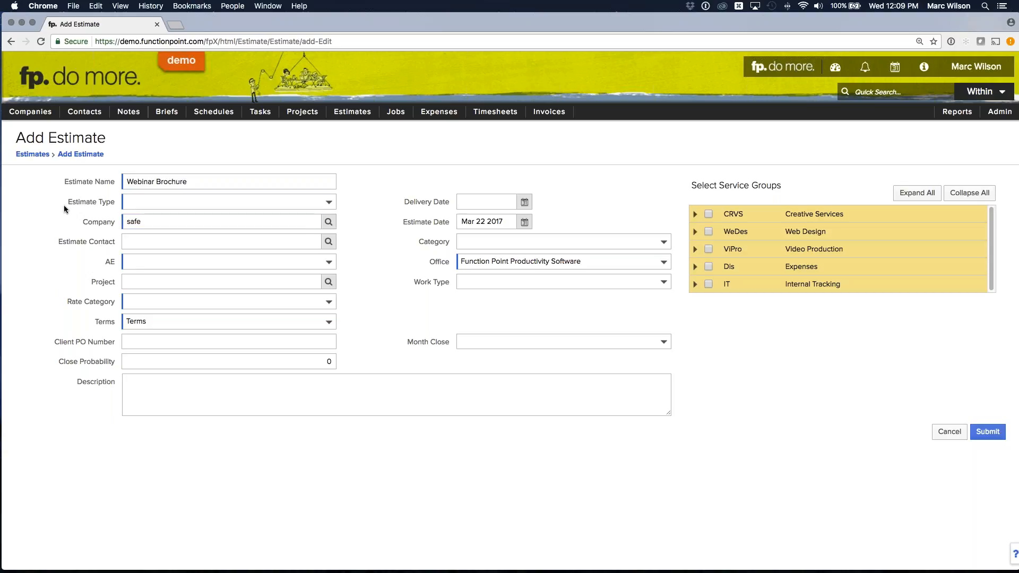
pyautogui.click(139, 184)
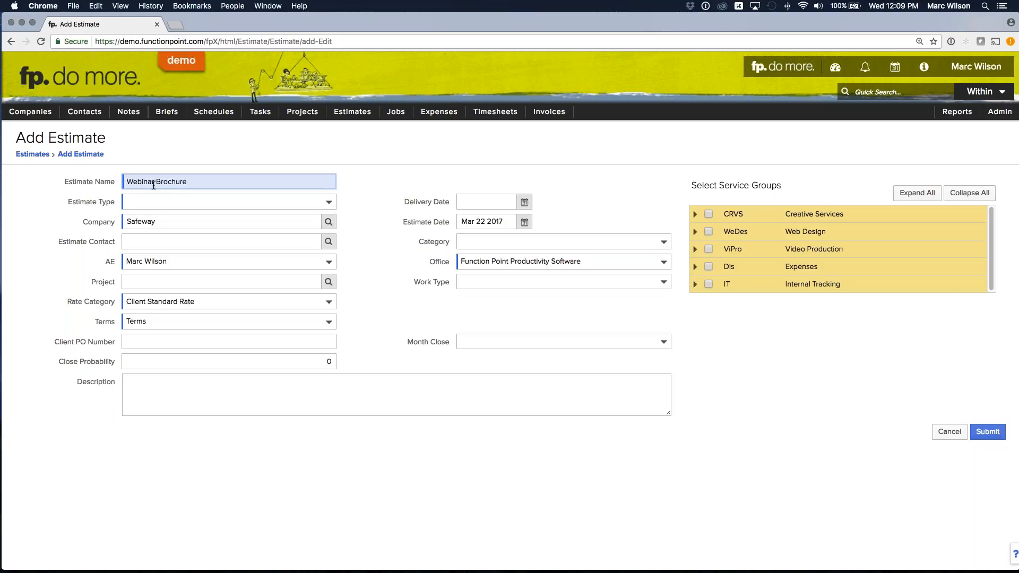
pyautogui.write('Safeway')
pyautogui.press('BackSpace')
pyautogui.press('BackSpace')
pyautogui.press('BackSpace')
pyautogui.press('BackSpace')
pyautogui.press('BackSpace')
pyautogui.press('BackSpace')
pyautogui.press('BackSpace')
pyautogui.press('BackSpace')
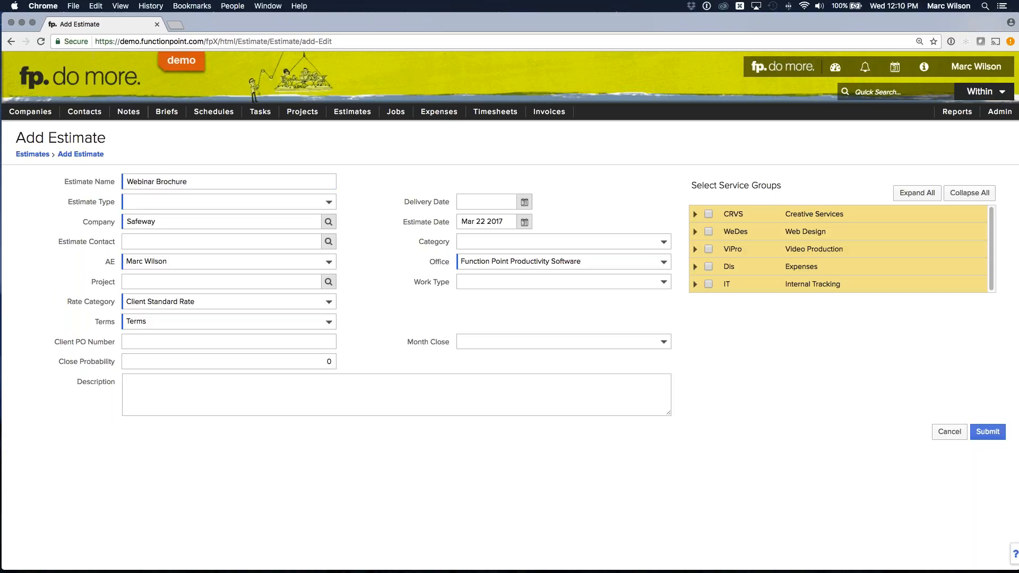
# - Set the estimate type to Brochure and choose the client's contact person as the estimate contact
pyautogui.click(158, 201)
pyautogui.click(76, 199)
pyautogui.click(328, 242)
# - Review the choices for the estimate's AE, Project and Rate Category fields without changing them
pyautogui.click(186, 262)
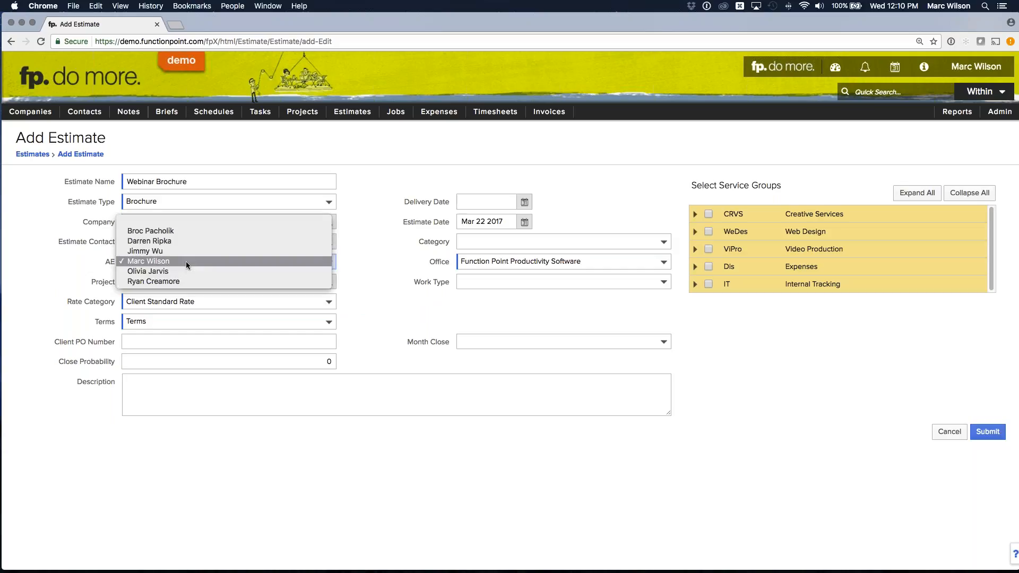
pyautogui.click(104, 263)
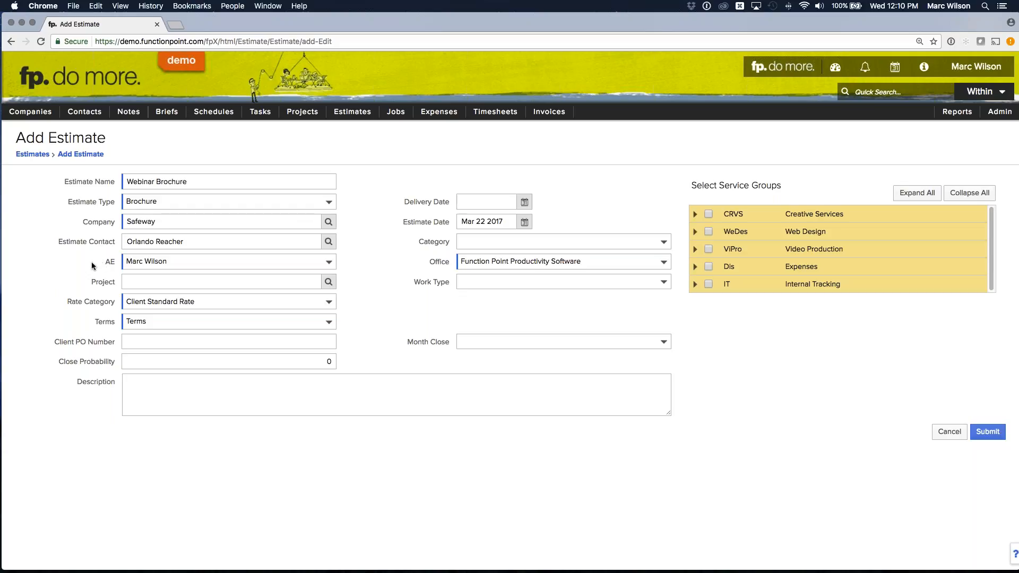
pyautogui.moveTo(99, 282); pyautogui.dragTo(116, 282)
pyautogui.click(108, 284)
pyautogui.click(113, 306)
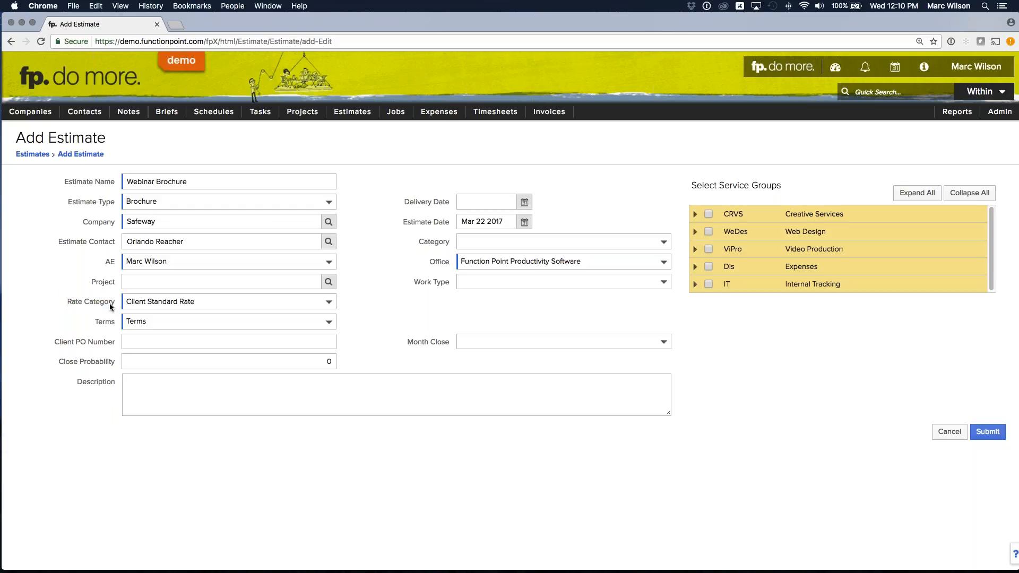
pyautogui.click(230, 307)
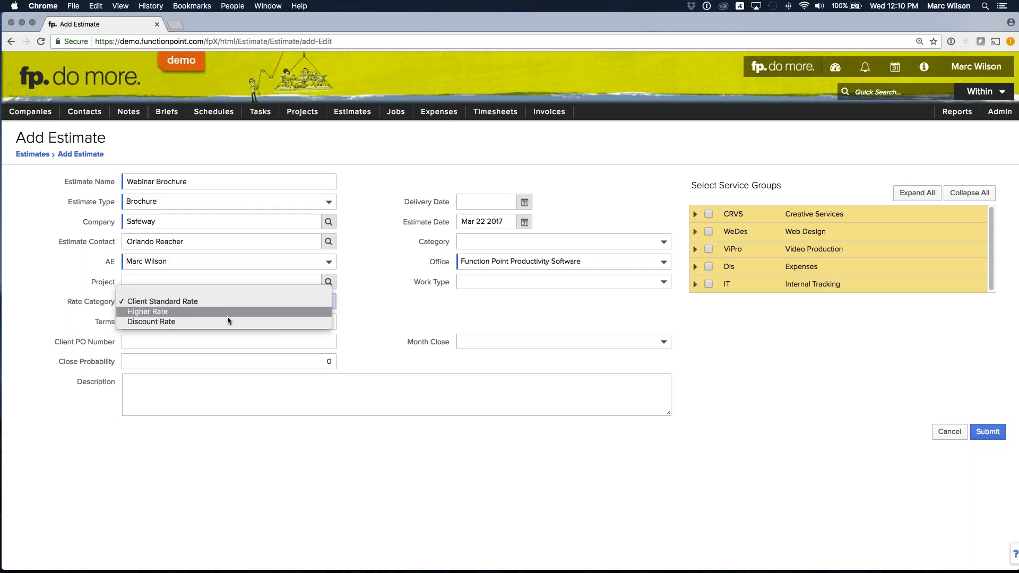
pyautogui.click(64, 298)
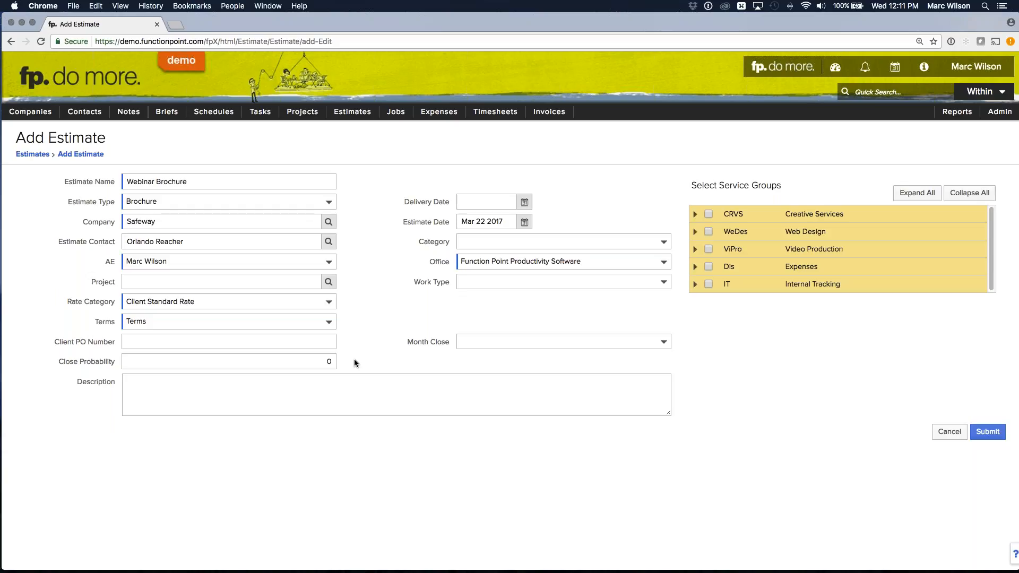
# - Set the estimate's close probability to .90 and its closing month to March
pyautogui.click(282, 361)
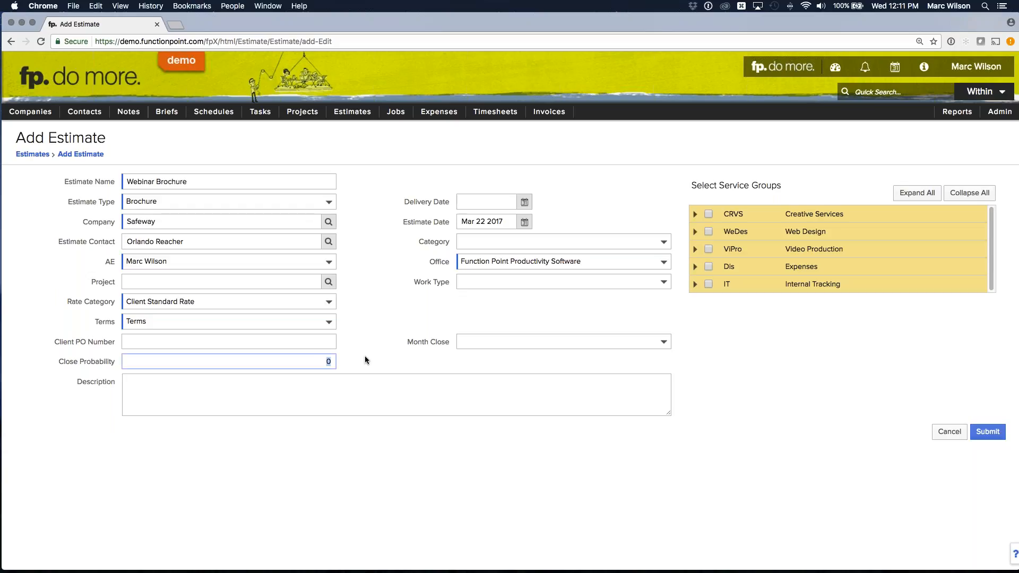
pyautogui.write('.90')
pyautogui.click(365, 358)
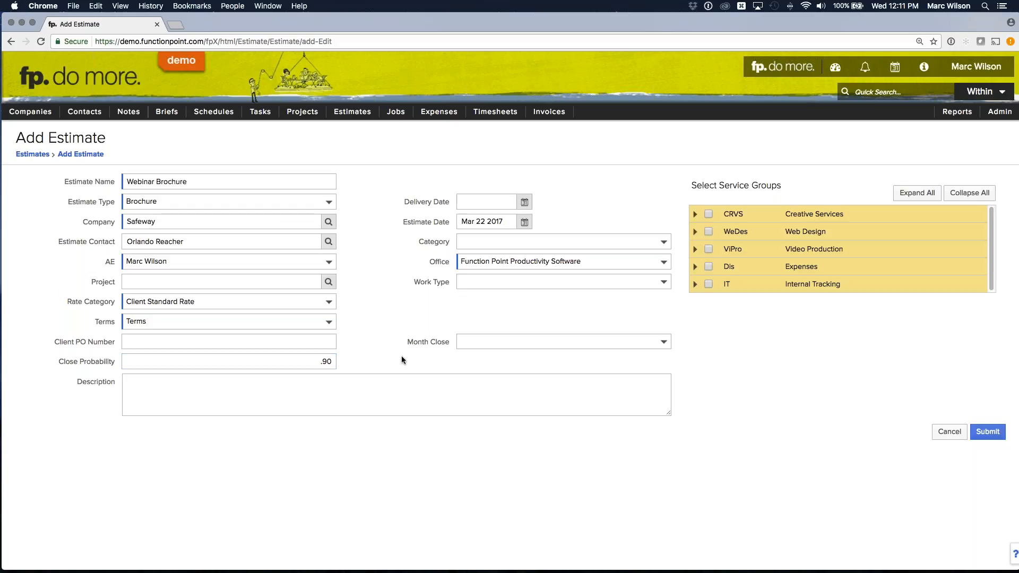
pyautogui.click(493, 342)
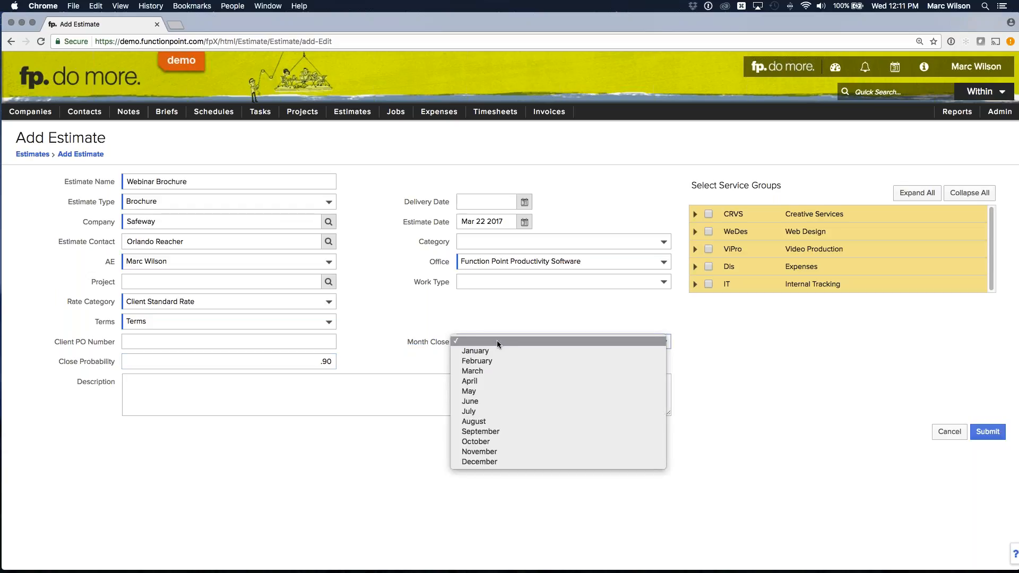
pyautogui.click(479, 370)
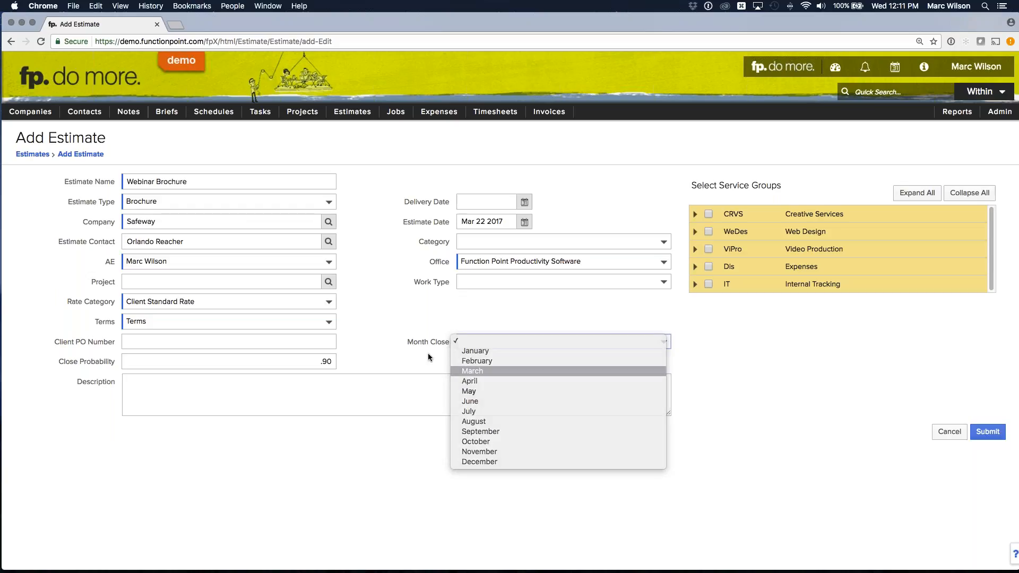
# - Enter "Overall description of the job." as the estimate's description
pyautogui.click(384, 393)
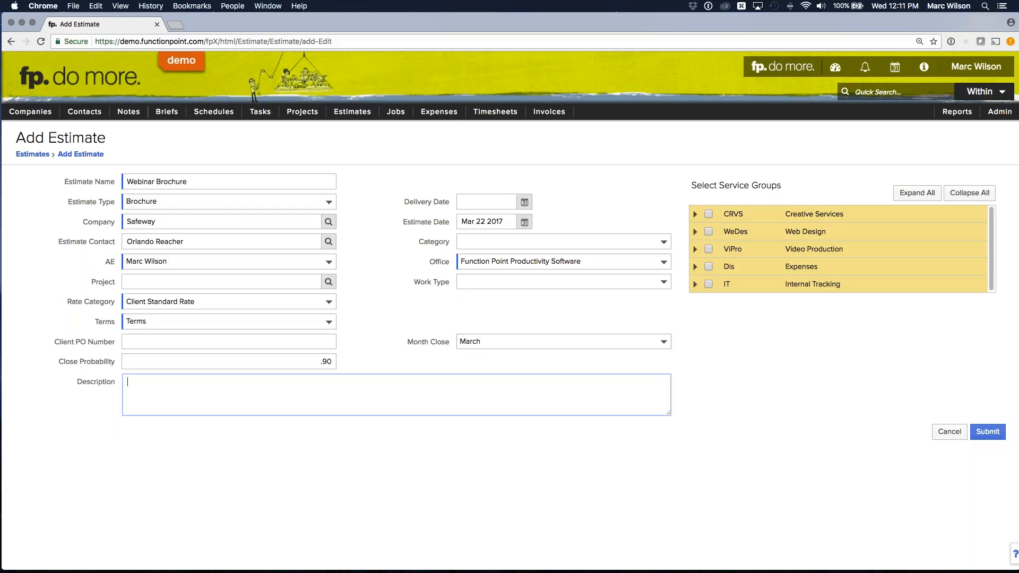
pyautogui.write('Overall description of the job.')
pyautogui.click(420, 269)
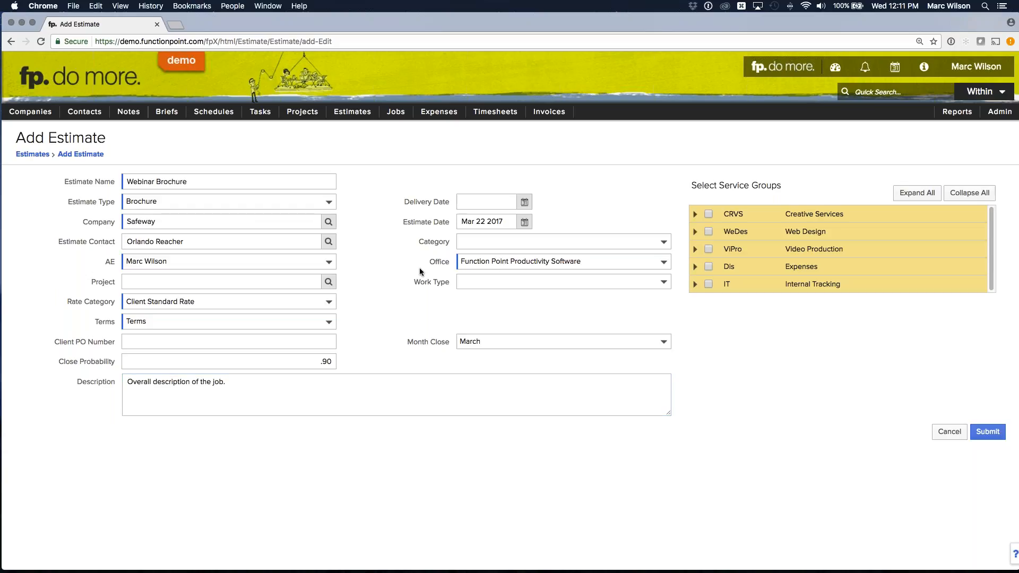
# - Set the estimate's delivery date to Apr 28 2017
pyautogui.click(449, 203)
pyautogui.click(525, 202)
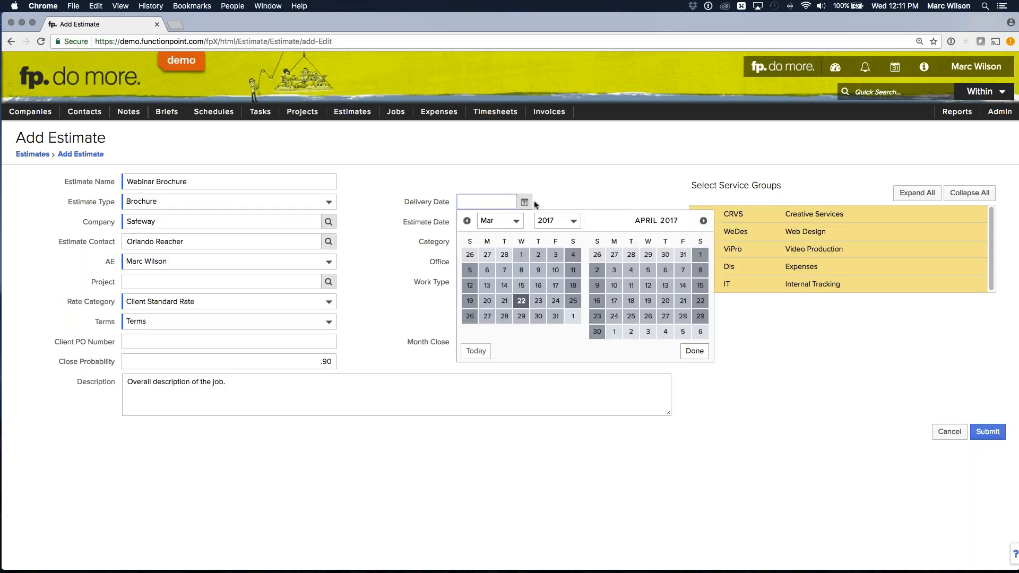
pyautogui.click(683, 316)
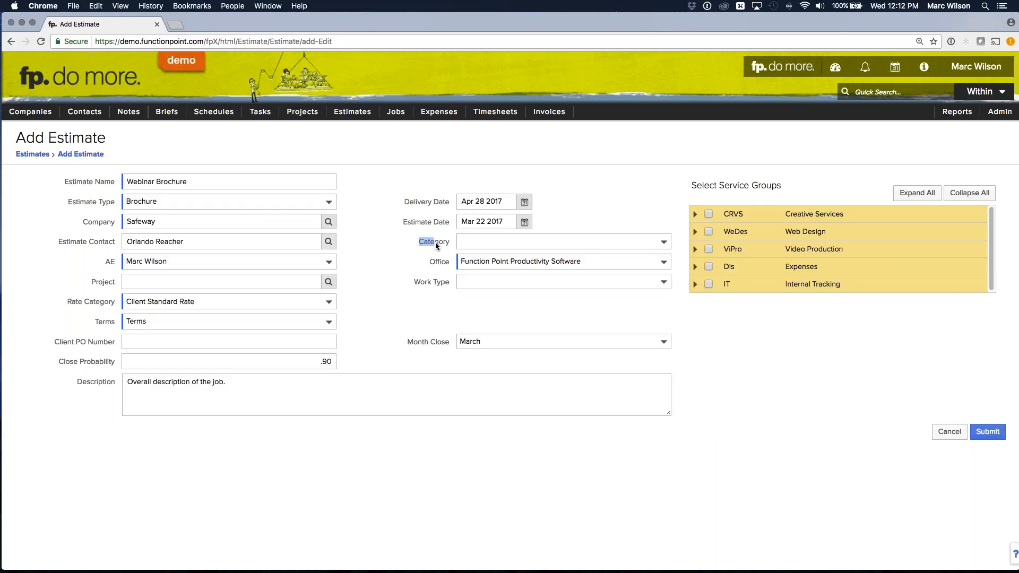
# - Set the estimate's category to Fixed Price and its work type to Print
pyautogui.click(492, 241)
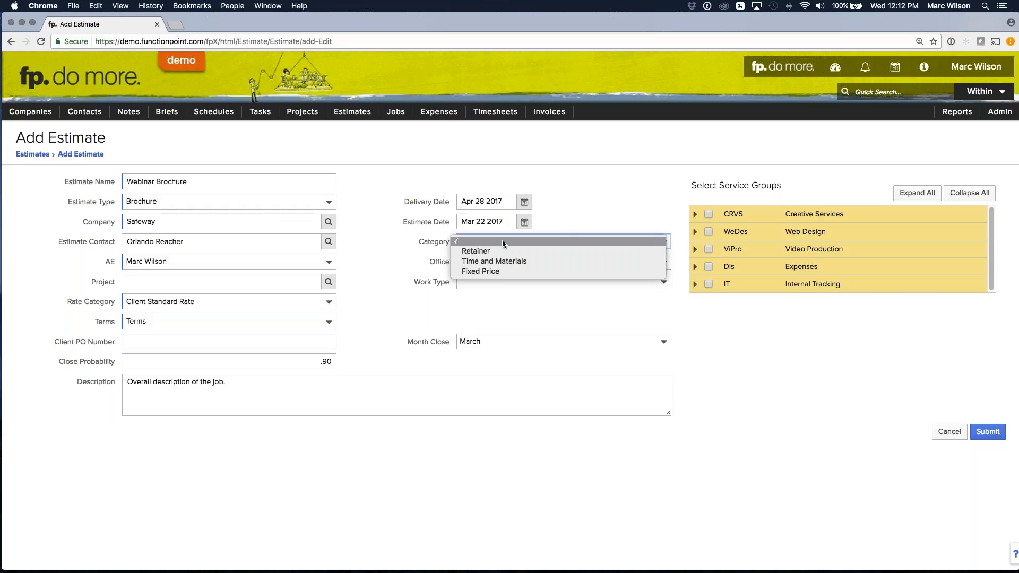
pyautogui.click(474, 272)
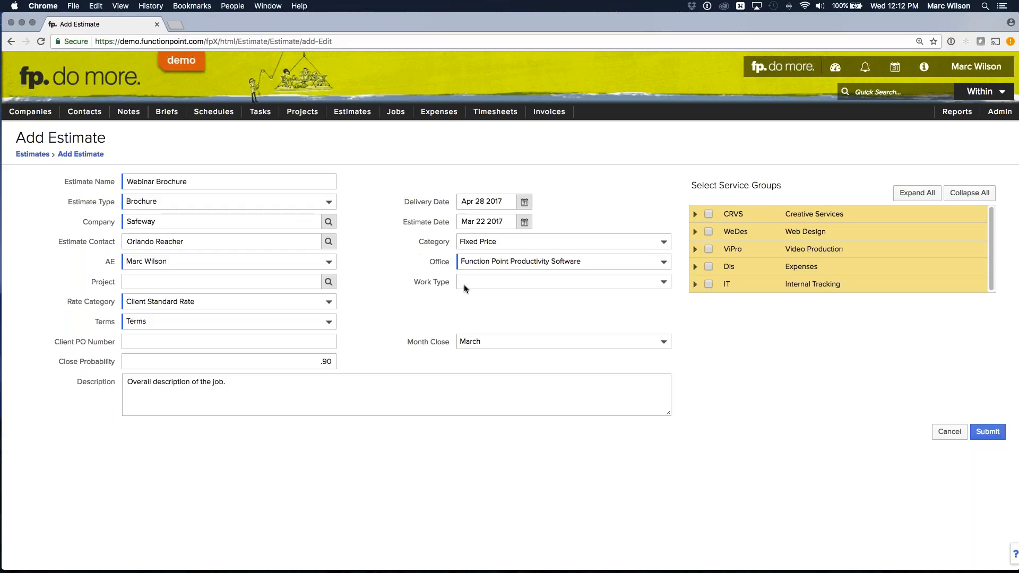
pyautogui.click(483, 281)
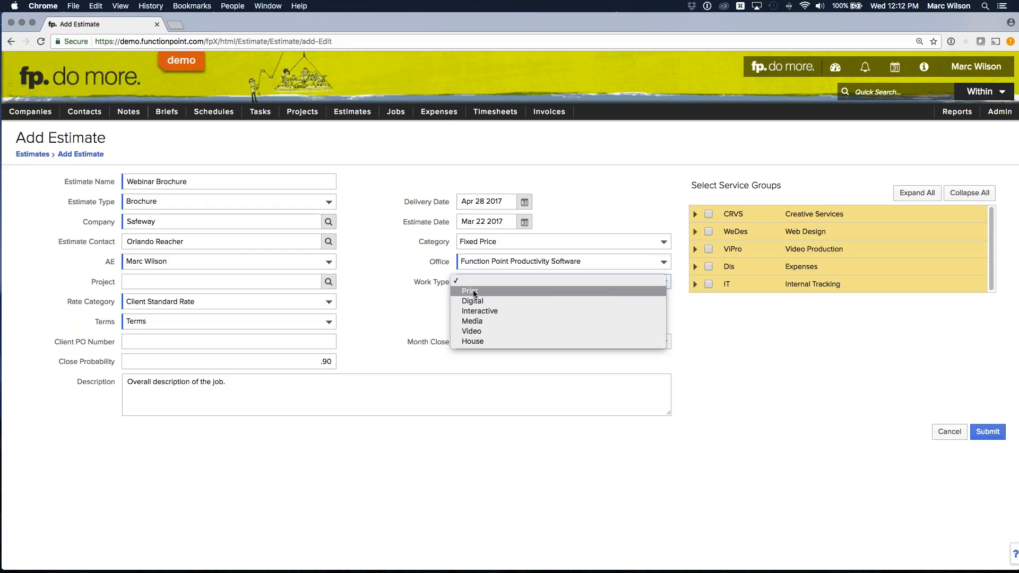
pyautogui.click(474, 293)
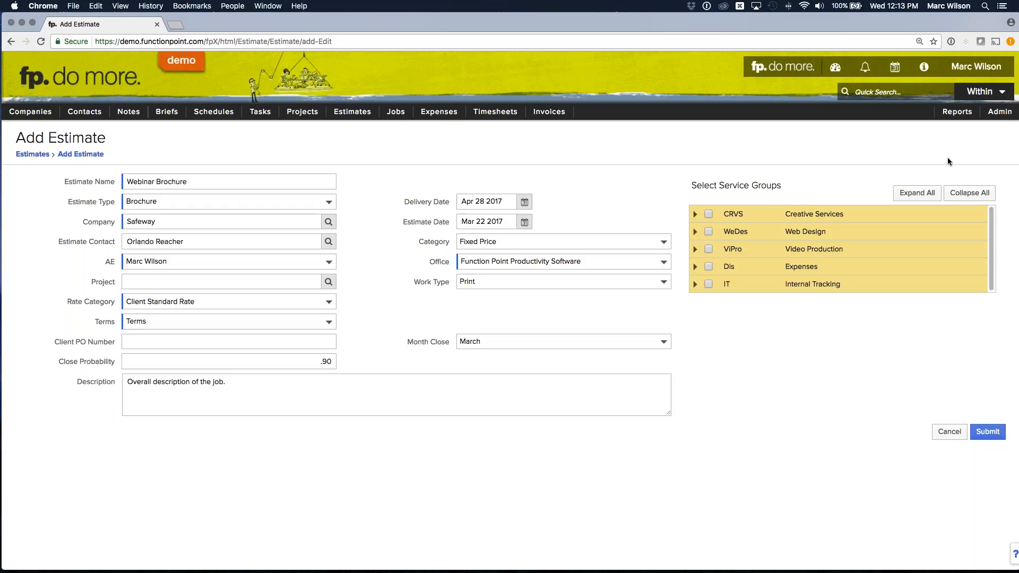
# - Open the admin System Preferences in a separate browser tab, keeping the estimate form open
pyautogui.click(988, 120)
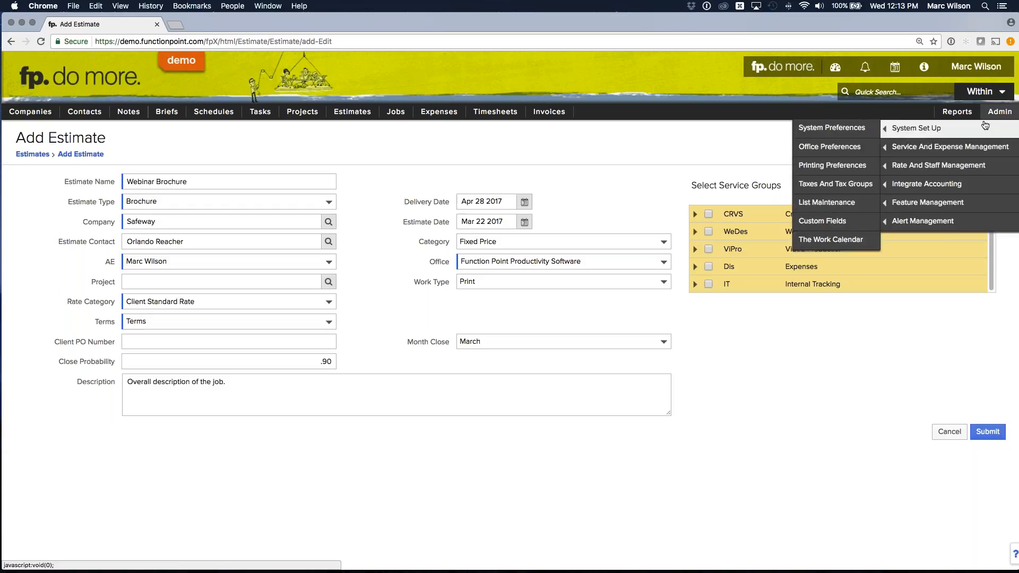
pyautogui.rightClick(833, 132)
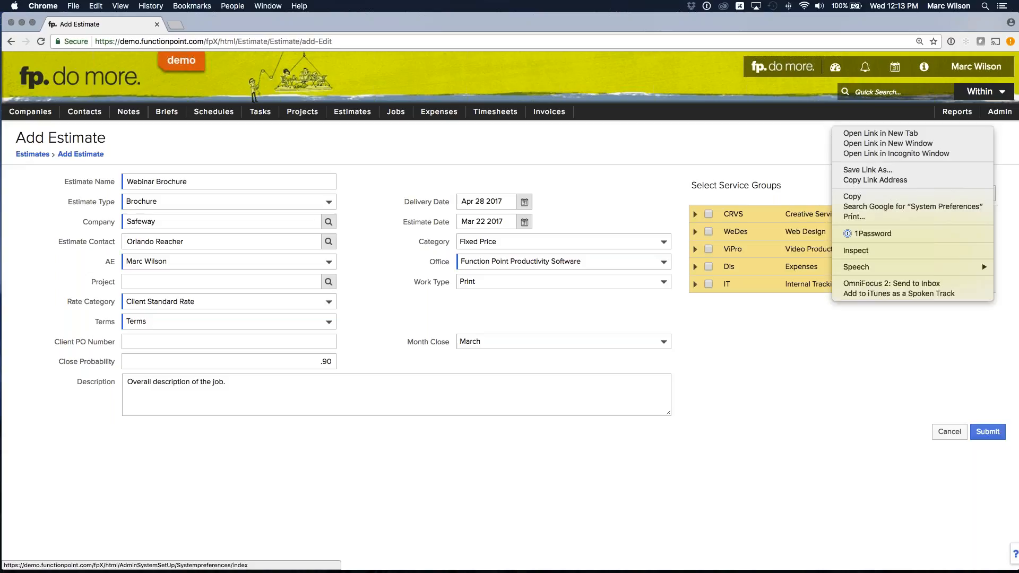
pyautogui.click(854, 134)
pyautogui.click(192, 25)
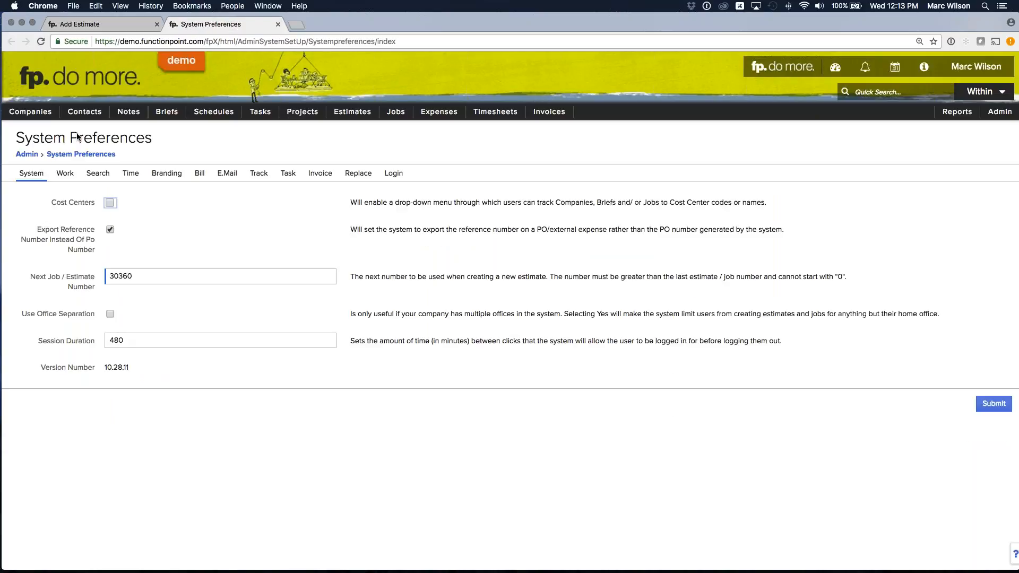
# - Enable Lead Contacts in the Track system preferences and save the change
pyautogui.click(259, 173)
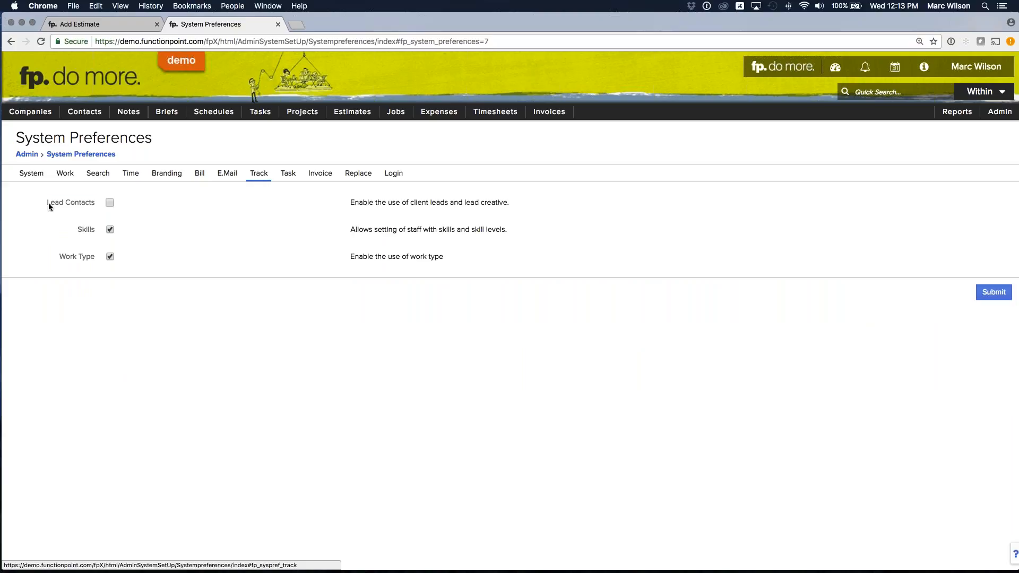
pyautogui.click(111, 203)
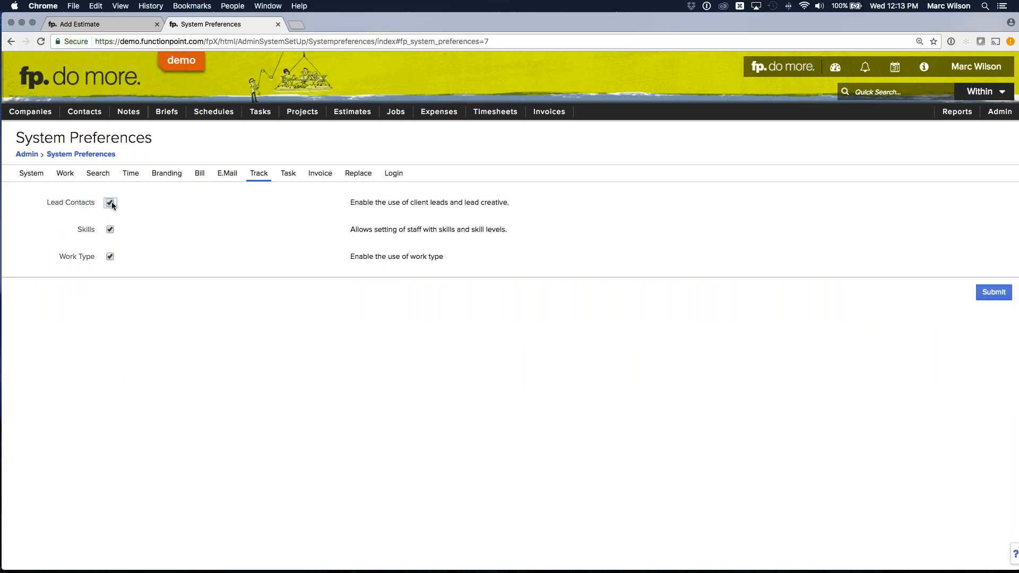
pyautogui.click(992, 293)
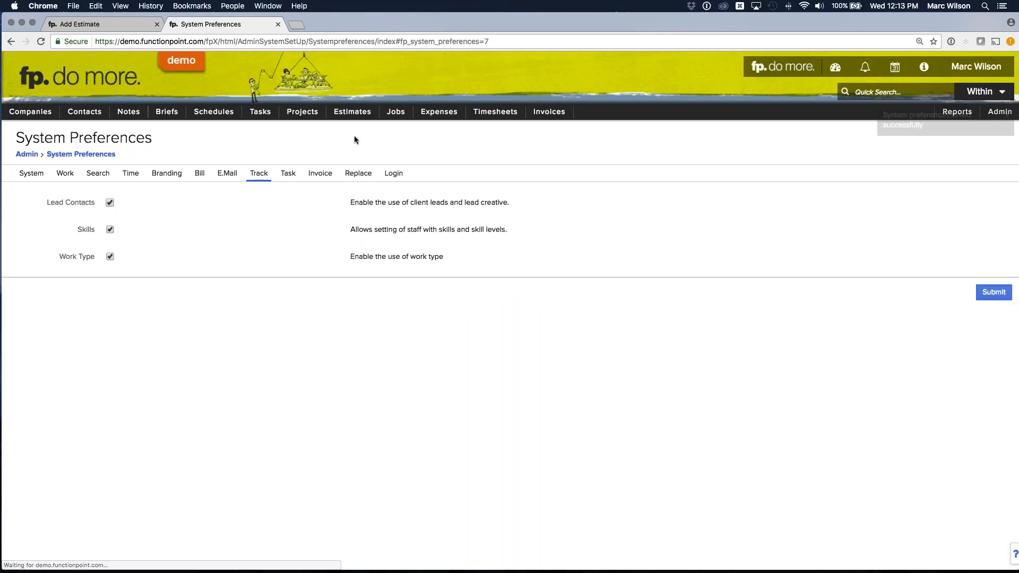
# - Open another blank estimate form and examine its Client Lead and Lead Creative fields, including the staff choices for Client Lead
pyautogui.moveTo(355, 116)
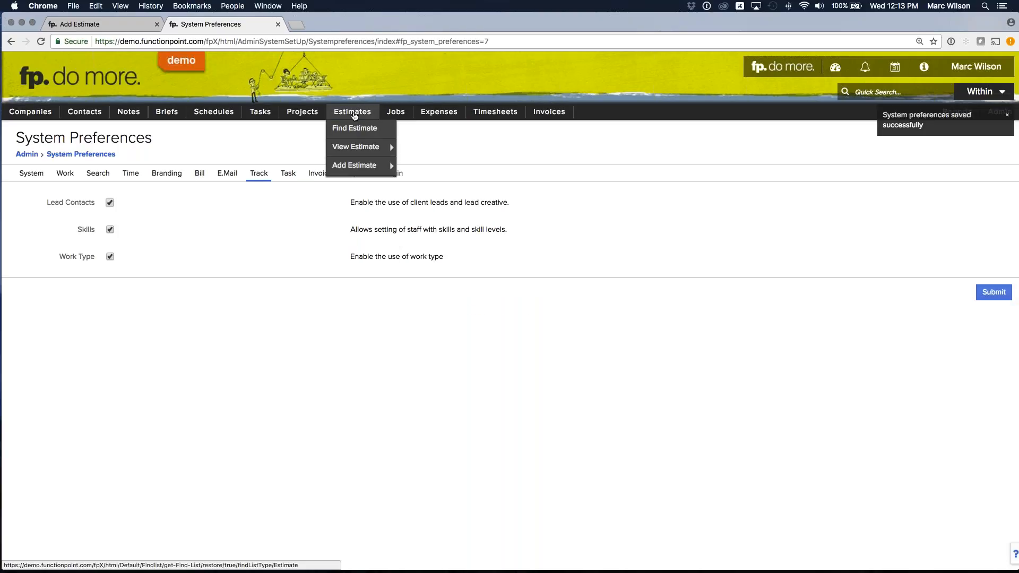
pyautogui.click(354, 165)
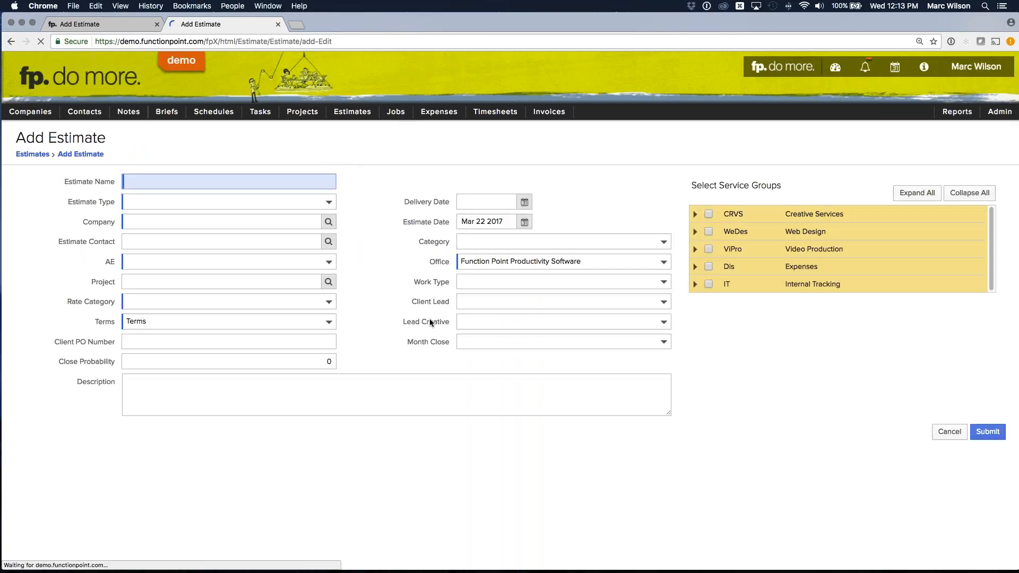
pyautogui.moveTo(411, 301); pyautogui.dragTo(455, 301)
pyautogui.moveTo(403, 321); pyautogui.dragTo(455, 322)
pyautogui.click(504, 301)
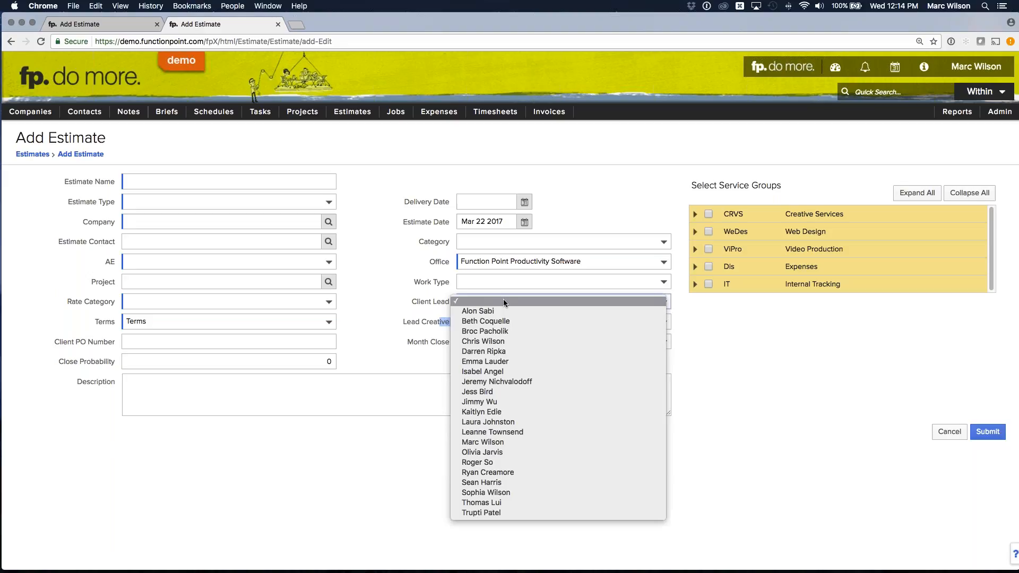
pyautogui.moveTo(407, 298); pyautogui.dragTo(447, 322)
pyautogui.click(444, 304)
pyautogui.click(443, 309)
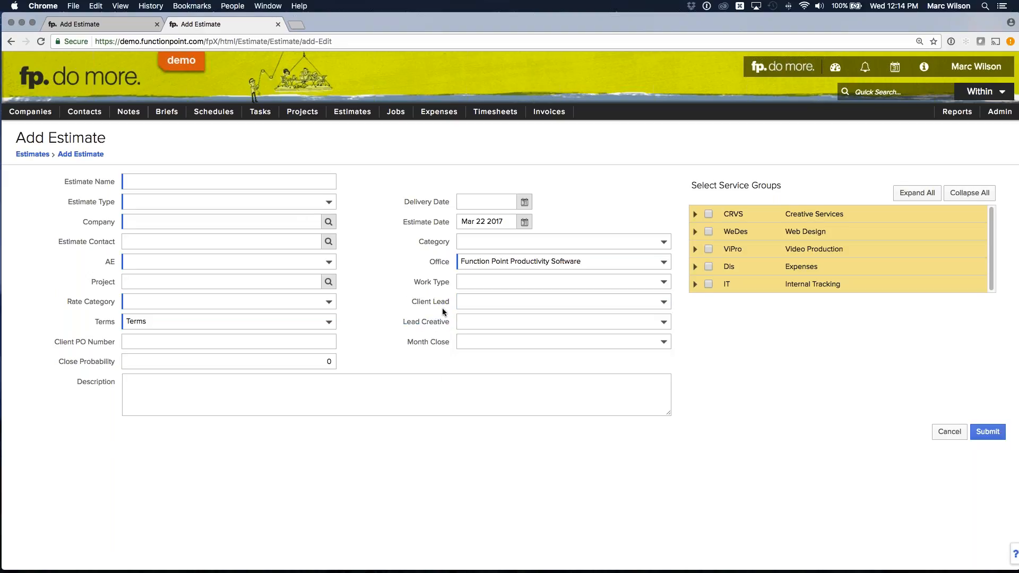
pyautogui.click(492, 301)
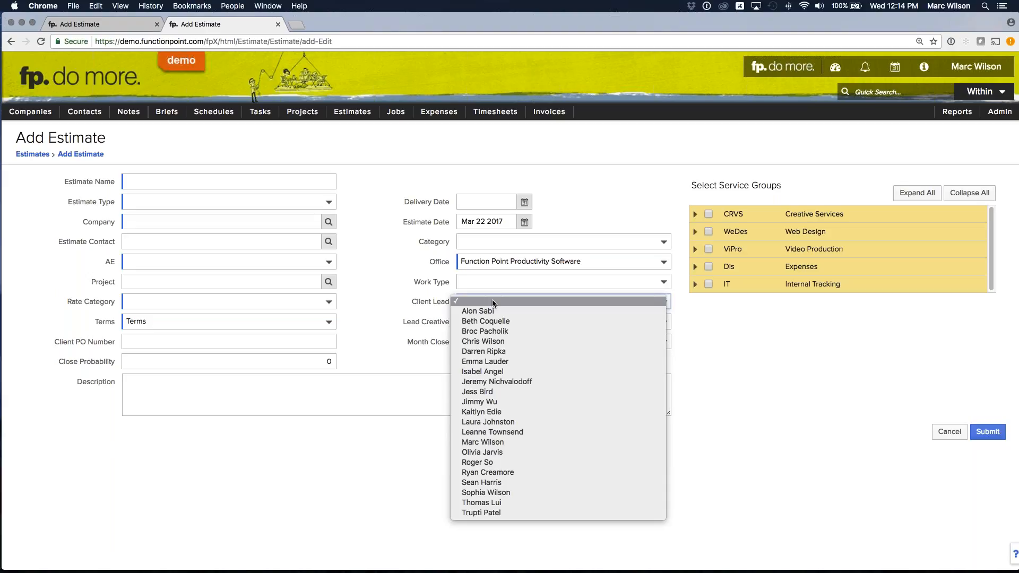
# - Check the Client Lead staff choices again and close the extra blank estimate form to return to the Webinar Brochure estimate
pyautogui.click(415, 300)
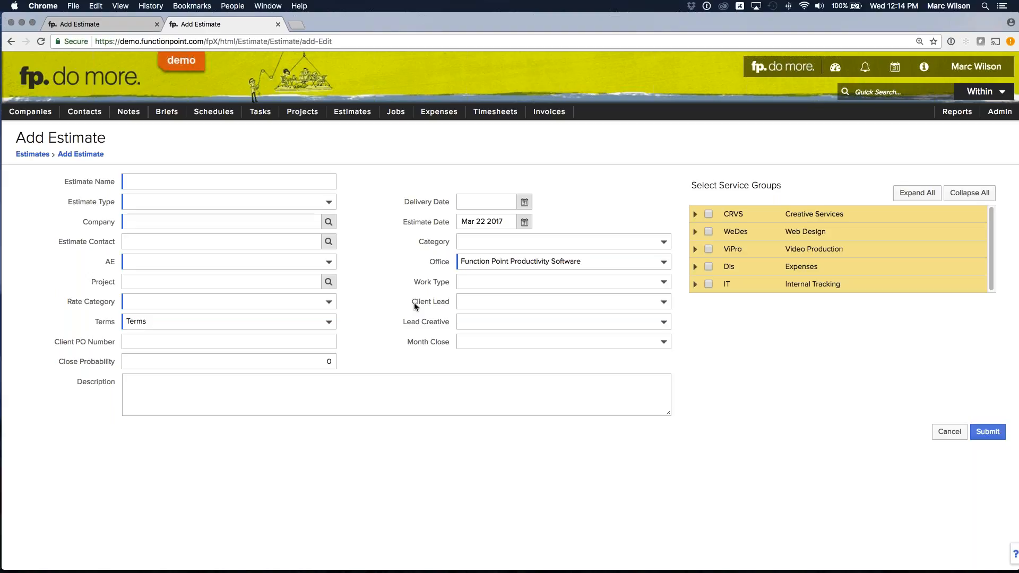
pyautogui.click(502, 300)
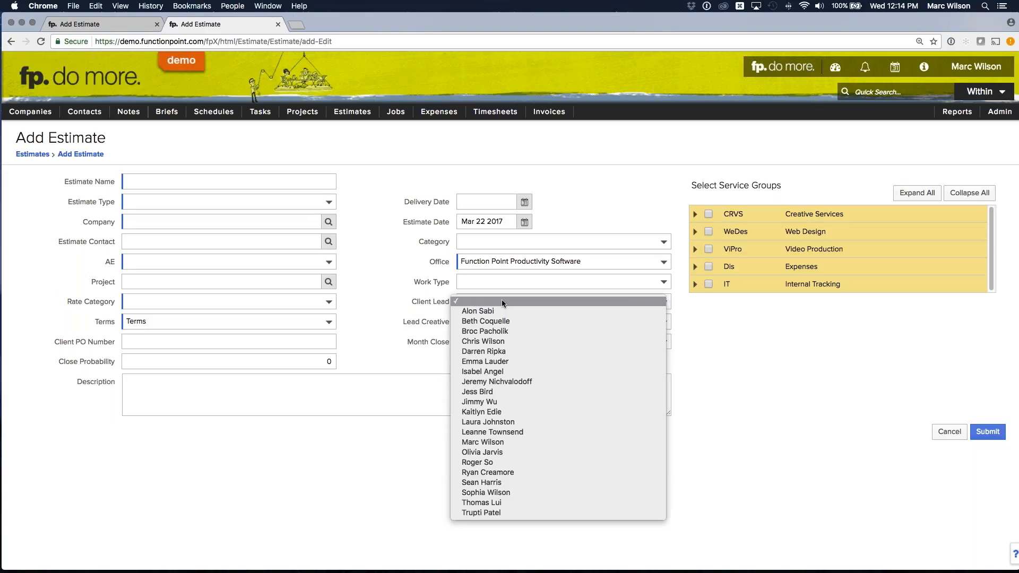
pyautogui.click(390, 289)
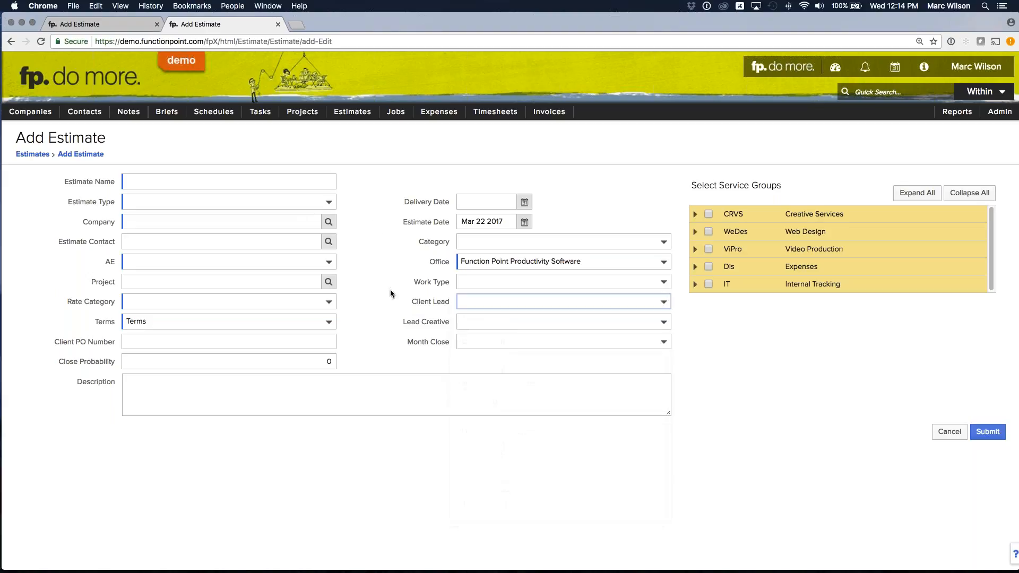
pyautogui.click(278, 24)
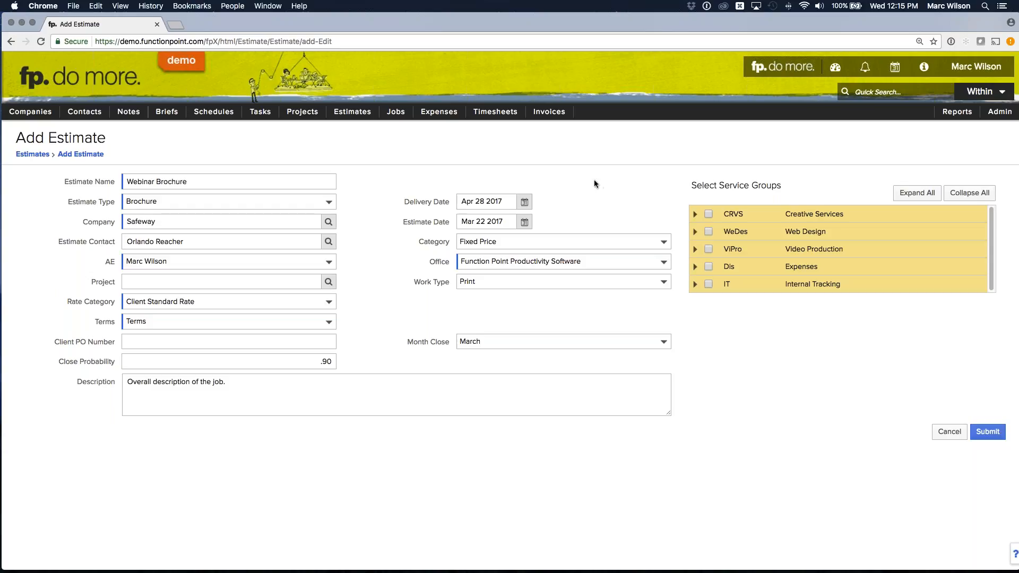
# - Include Research, Design, Copywriting/Editing, Production and Client Management from the Creative Services group in the estimate
pyautogui.click(694, 215)
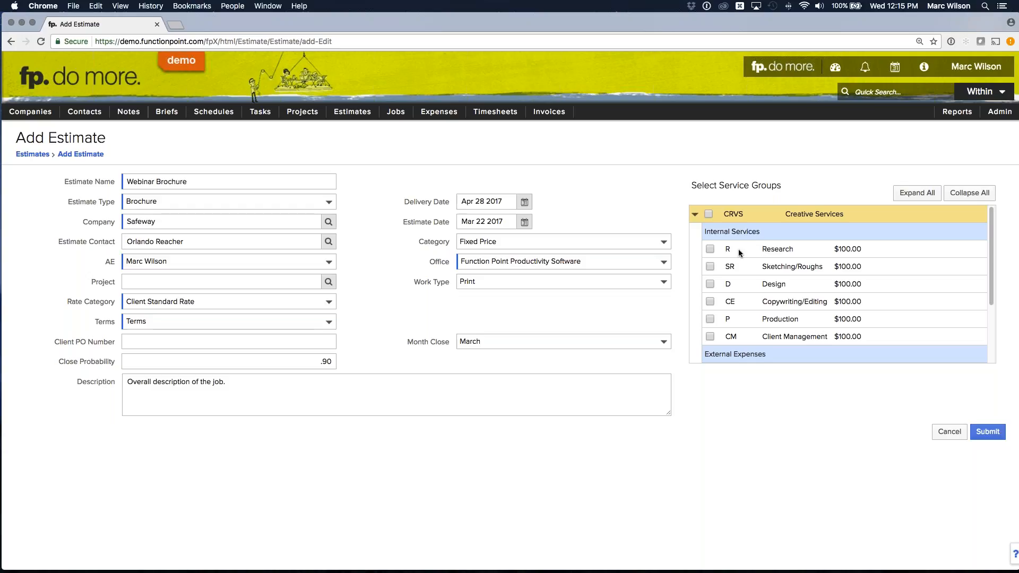
pyautogui.click(710, 249)
pyautogui.click(710, 284)
pyautogui.click(710, 302)
pyautogui.click(709, 319)
pyautogui.click(709, 336)
# - Include the Freelancer expense from Creative Services and Printing from the Expenses group, and submit the estimate
pyautogui.scroll(-1, 790, 279)
pyautogui.scroll(-4, 792, 284)
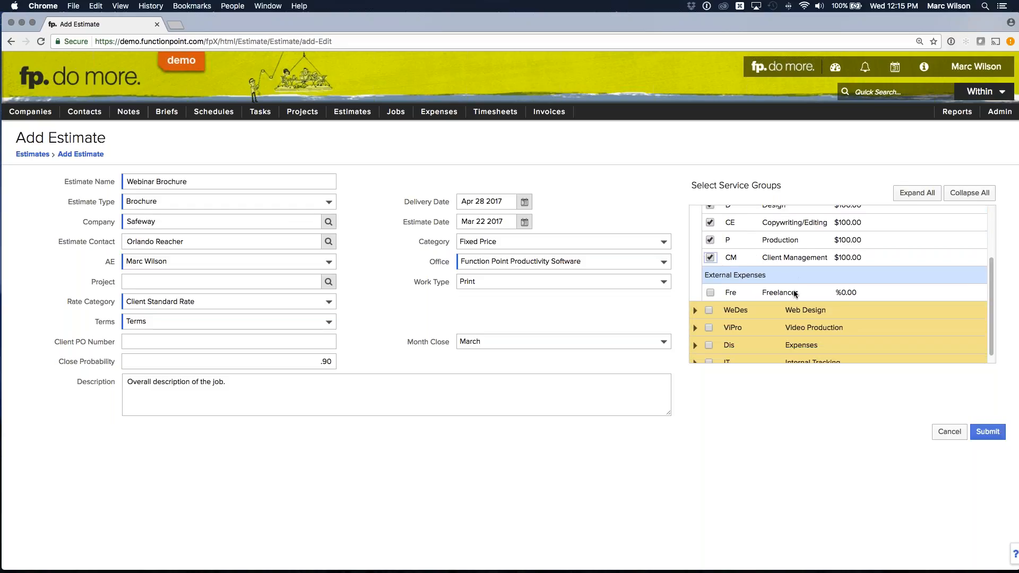
pyautogui.click(711, 292)
pyautogui.scroll(-1, 788, 295)
pyautogui.click(709, 334)
pyautogui.scroll(-3, 796, 307)
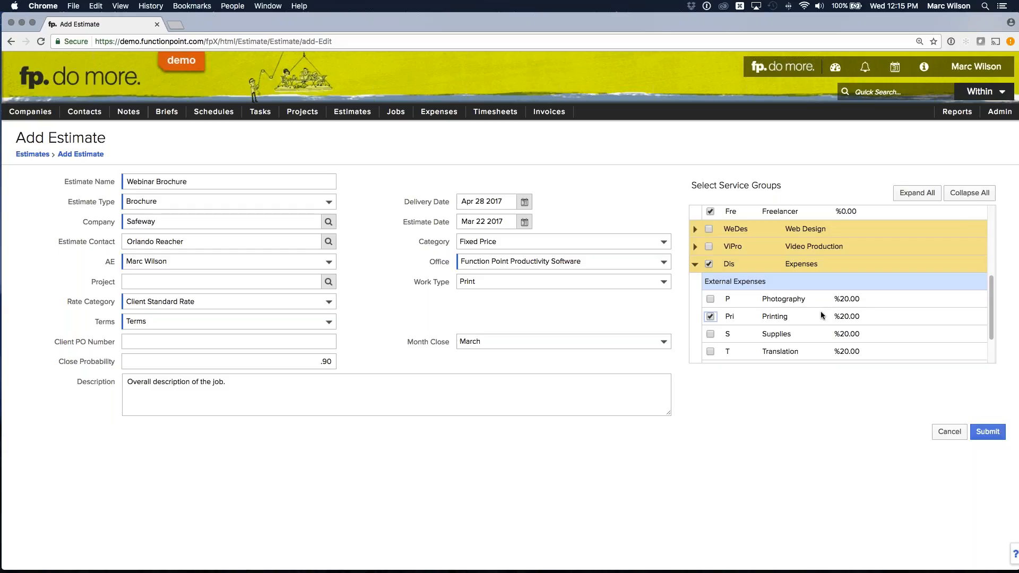
pyautogui.click(987, 437)
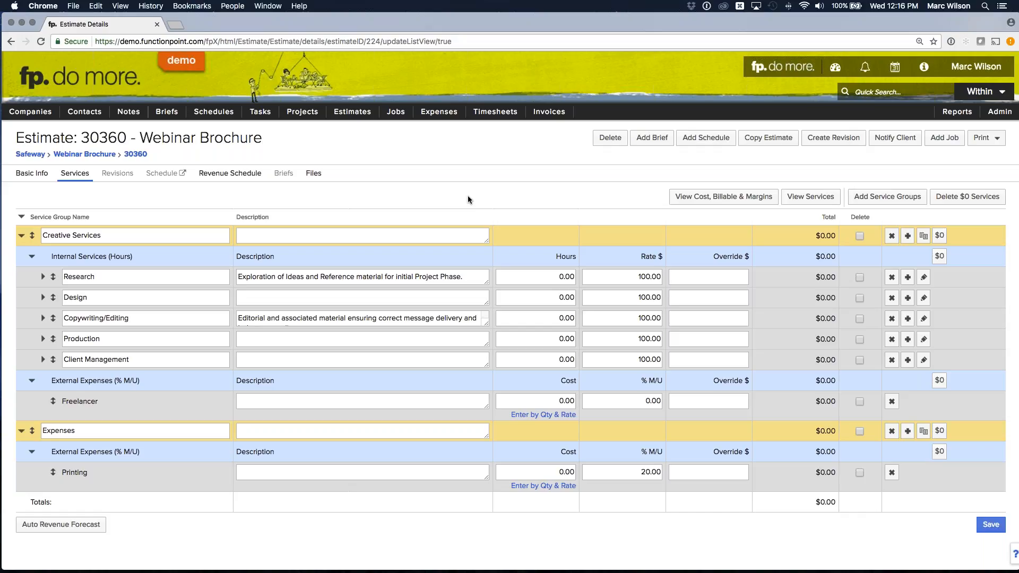
# - Enter "The descripiton that shows on printouts." as the description of the Creative Services group
pyautogui.click(277, 238)
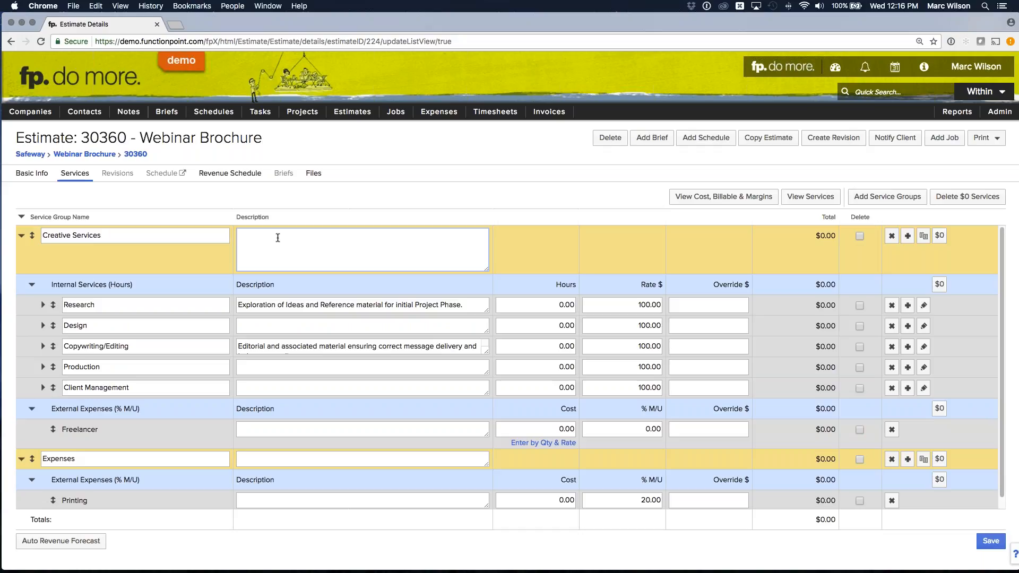
pyautogui.write('The descripton that shows on printouts.')
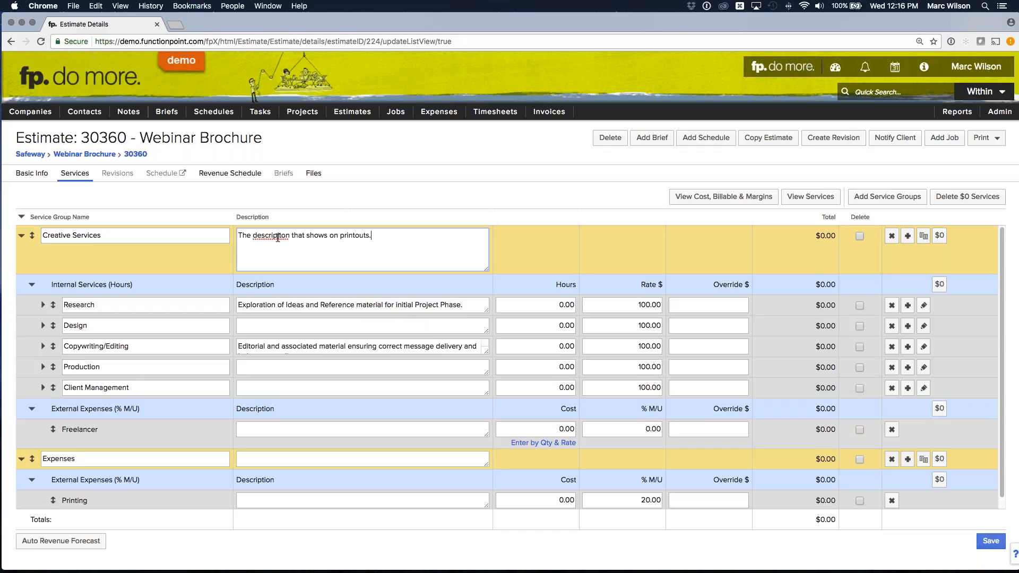
pyautogui.click(466, 193)
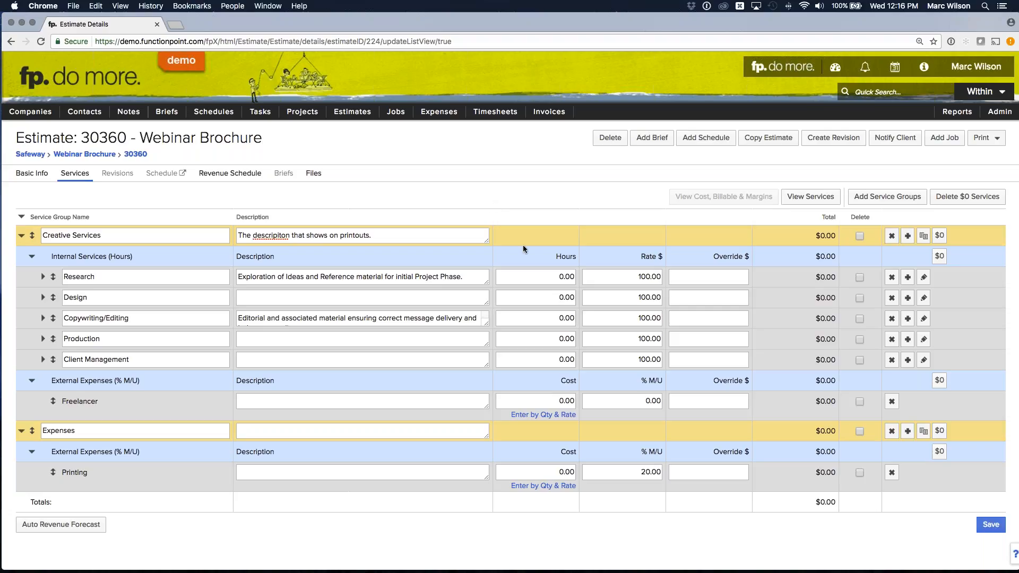
# - Set the Research service to 5 hours
pyautogui.click(535, 277)
pyautogui.click(557, 277)
pyautogui.press('super+a')
pyautogui.write('5')
pyautogui.click(551, 234)
# - Set the Design service to 25 hours
pyautogui.click(555, 296)
pyautogui.press('Left')
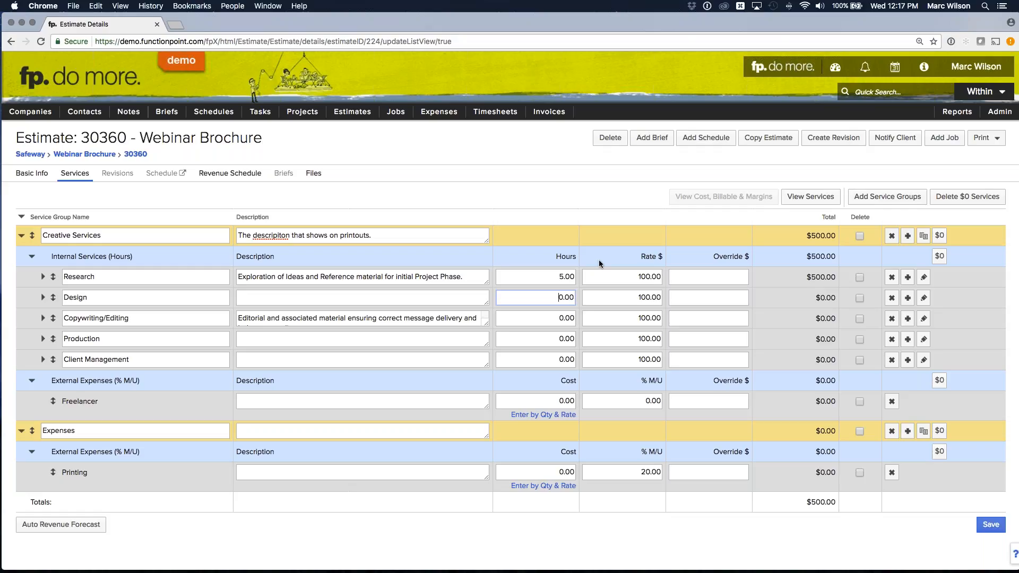
pyautogui.moveTo(556, 297); pyautogui.dragTo(590, 297)
pyautogui.write('25')
pyautogui.click(603, 237)
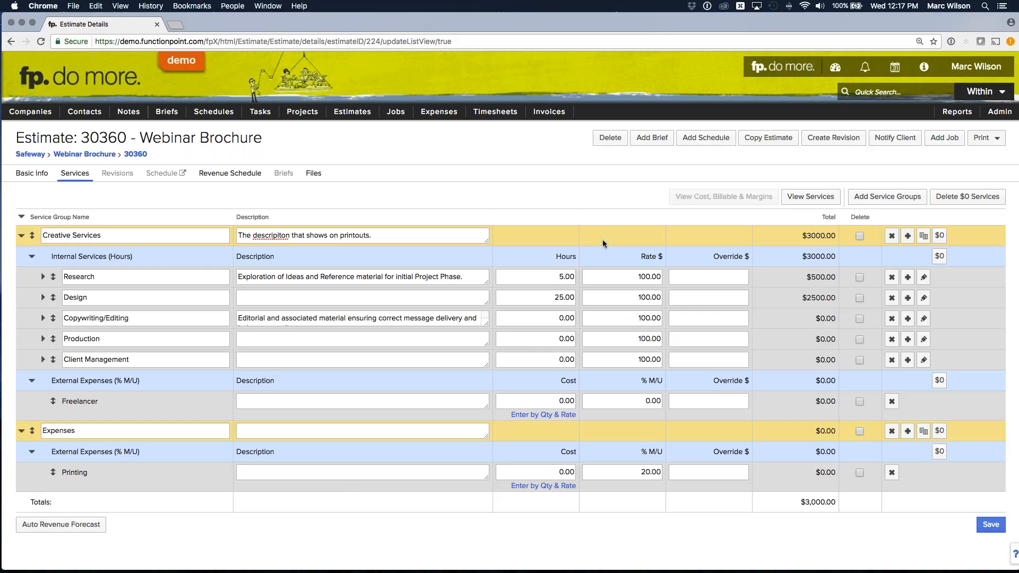
# - Set the Design service to 30 hours with an override amount of $2500
pyautogui.click(564, 297)
pyautogui.write('30')
pyautogui.click(614, 238)
pyautogui.press('Tab')
pyautogui.press('Tab')
pyautogui.write('2500')
pyautogui.click(774, 301)
# - Add two staff/role lines under Copywriting/Editing and assign the COPYWRITER role to the first line
pyautogui.click(148, 318)
pyautogui.press('super+a')
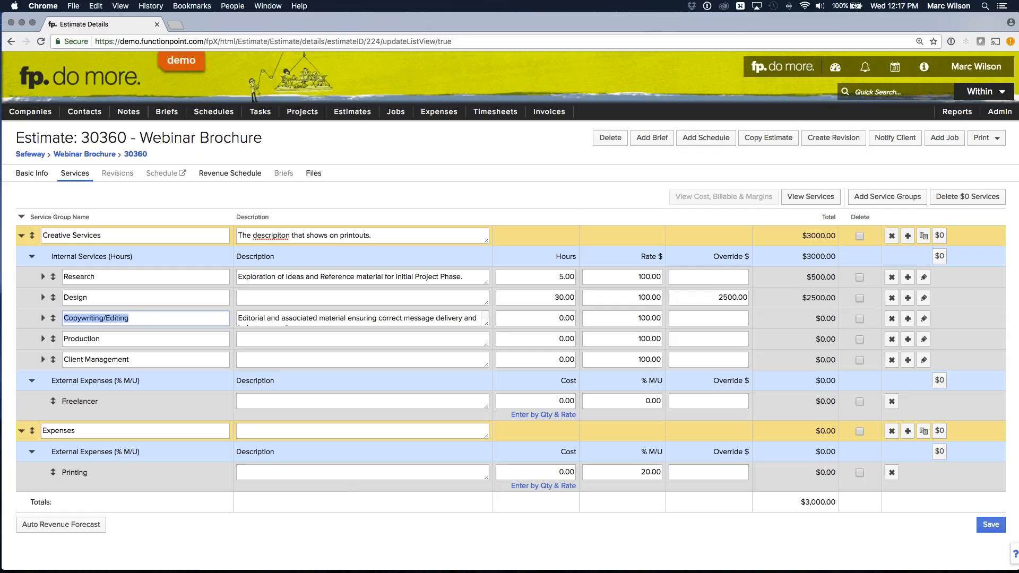
pyautogui.click(168, 320)
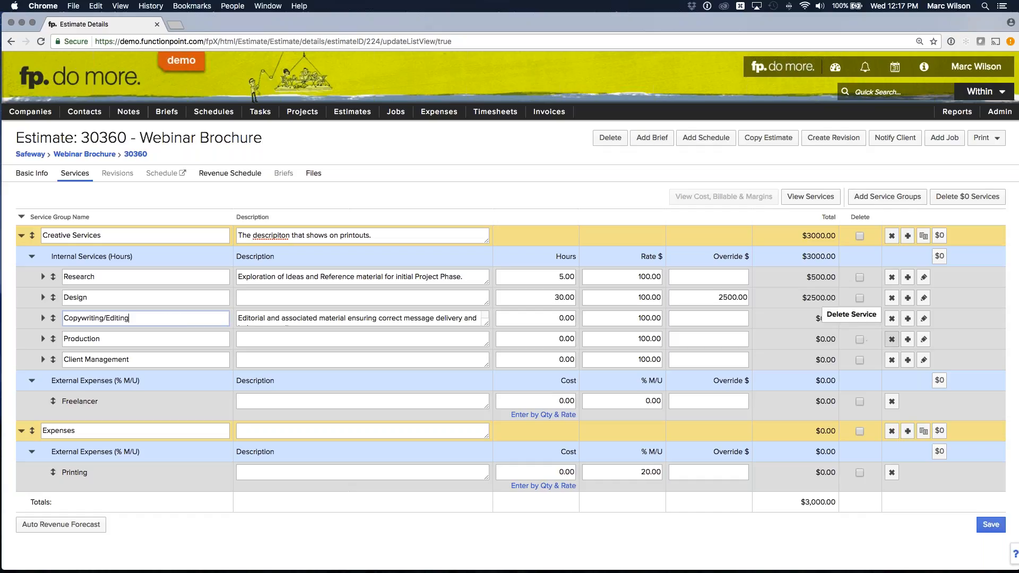
pyautogui.click(908, 319)
pyautogui.click(908, 319)
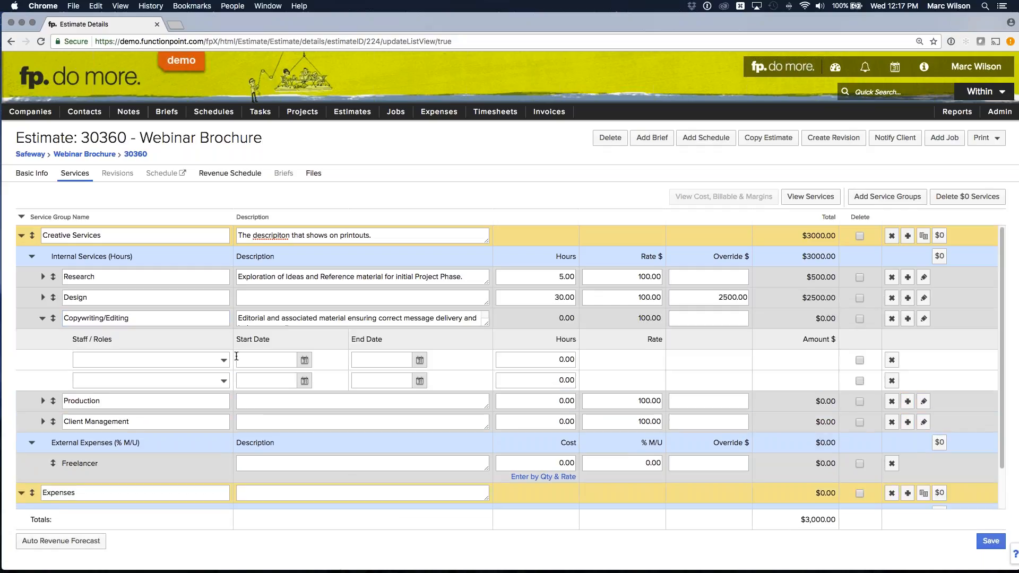
pyautogui.click(223, 360)
pyautogui.scroll(-3, 195, 358)
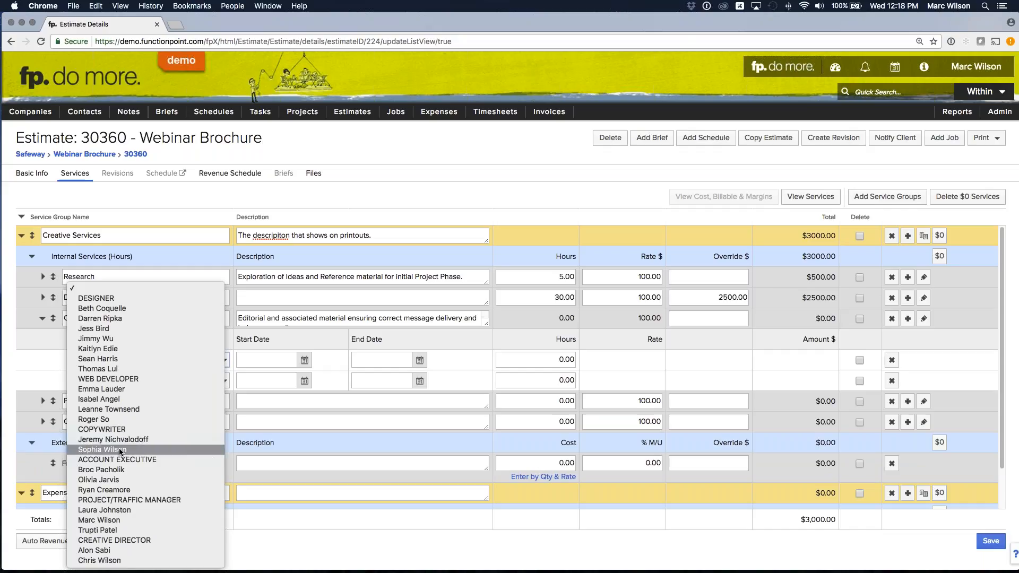
pyautogui.click(112, 429)
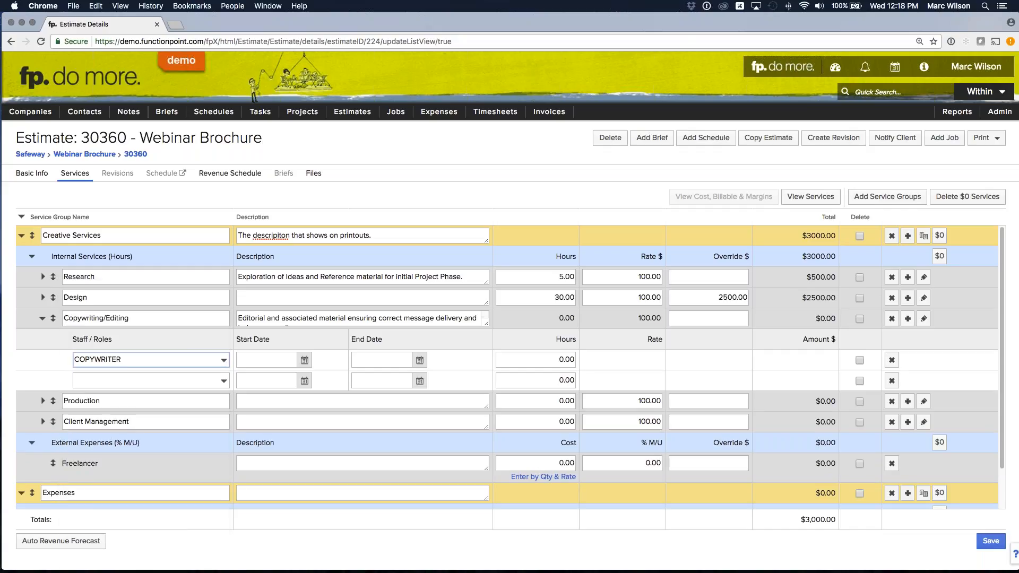
# - Assign the first Copywriting/Editing line to the first staff member listed under COPYWRITER, and the second line to the first under CREATIVE DIRECTOR
pyautogui.doubleClick(662, 360)
pyautogui.click(187, 358)
pyautogui.click(178, 364)
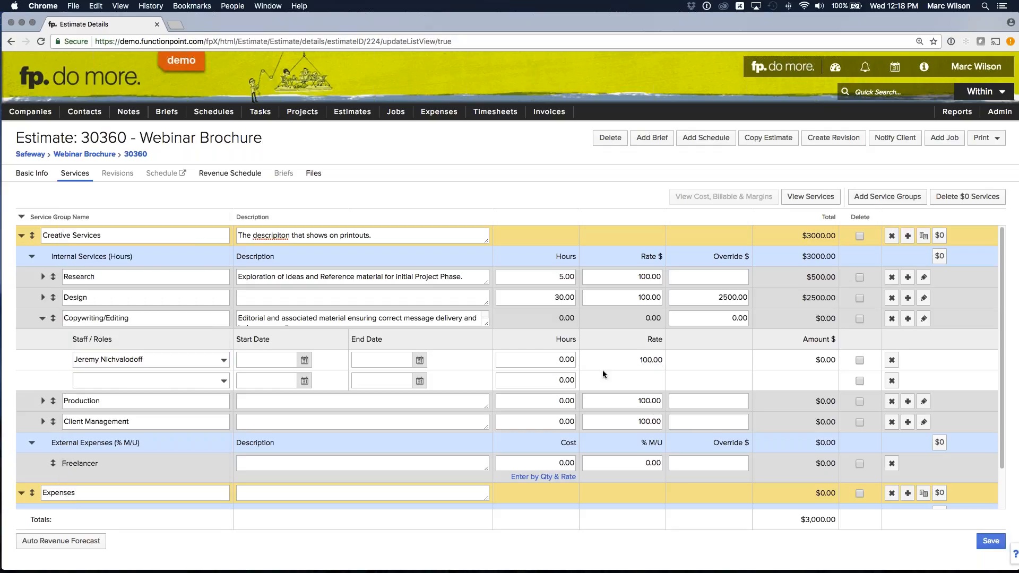
pyautogui.click(173, 378)
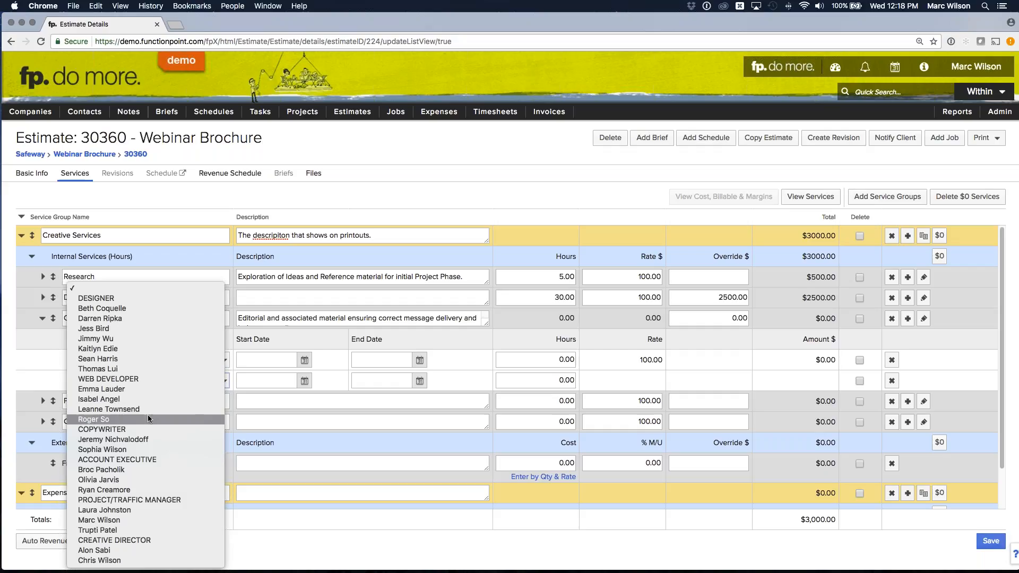
pyautogui.click(119, 549)
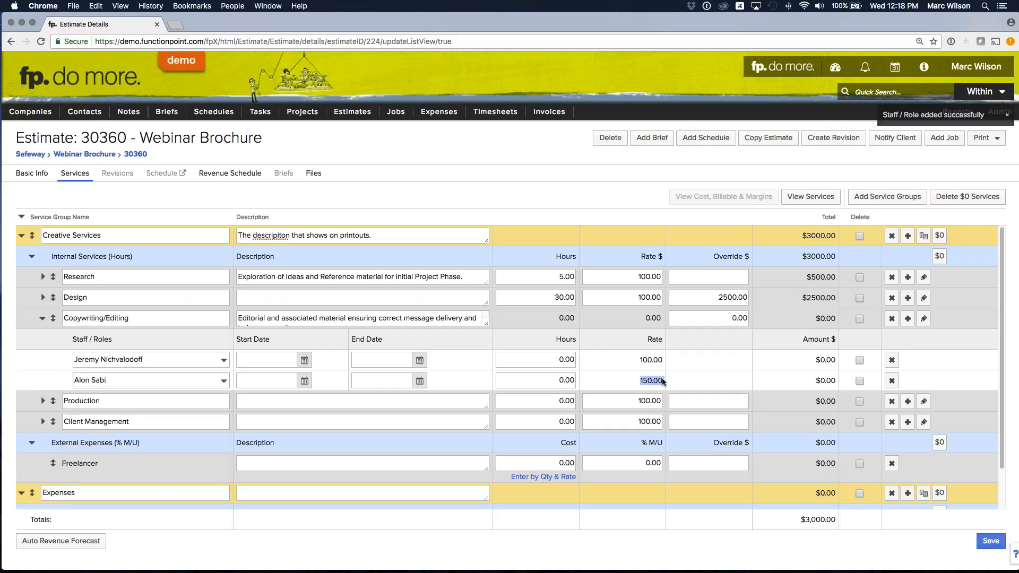
# - Give the first Copywriting/Editing staff member 10 hours and the second 2 hours, and collapse the service's staff lines
pyautogui.click(559, 360)
pyautogui.doubleClick(558, 360)
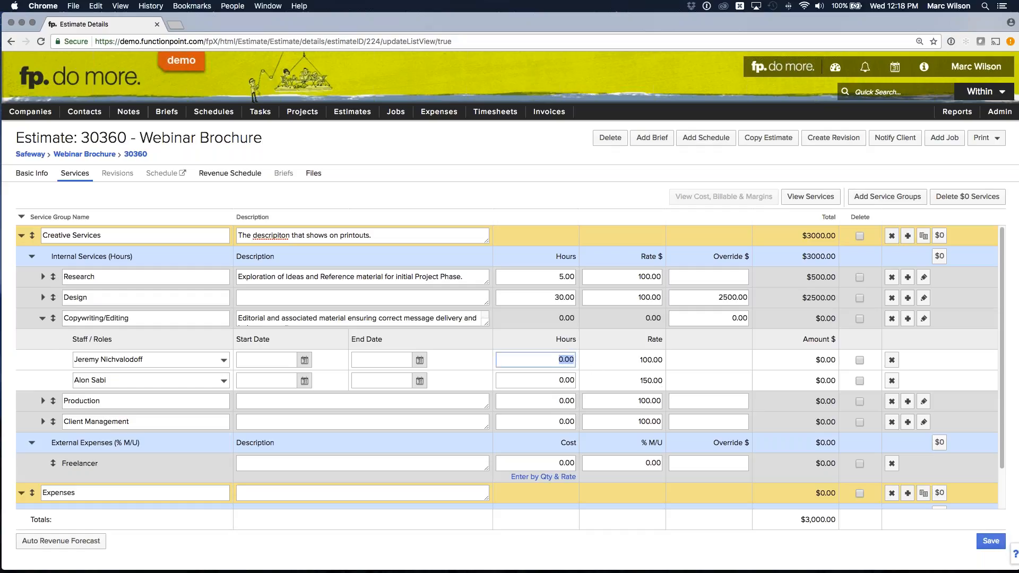
pyautogui.write('10')
pyautogui.press('Tab')
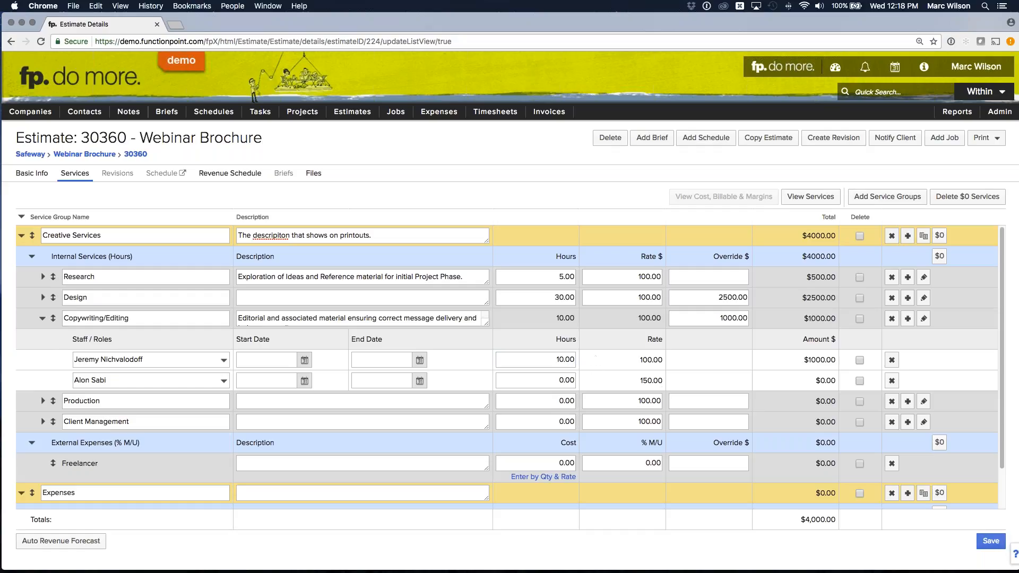
pyautogui.click(566, 380)
pyautogui.doubleClick(567, 380)
pyautogui.write('2')
pyautogui.press('Tab')
pyautogui.moveTo(821, 319); pyautogui.dragTo(835, 319)
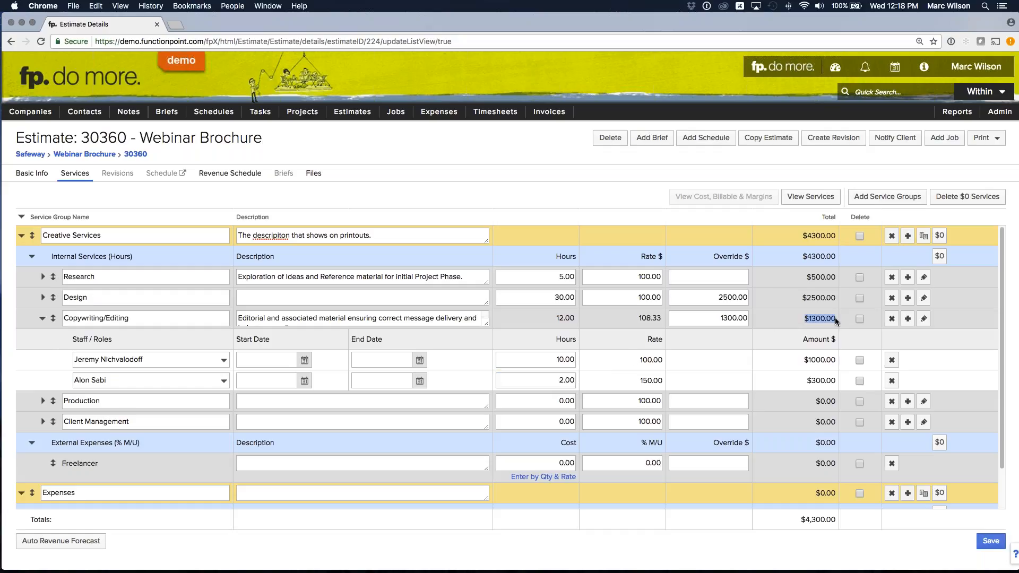
pyautogui.click(823, 317)
pyautogui.click(42, 319)
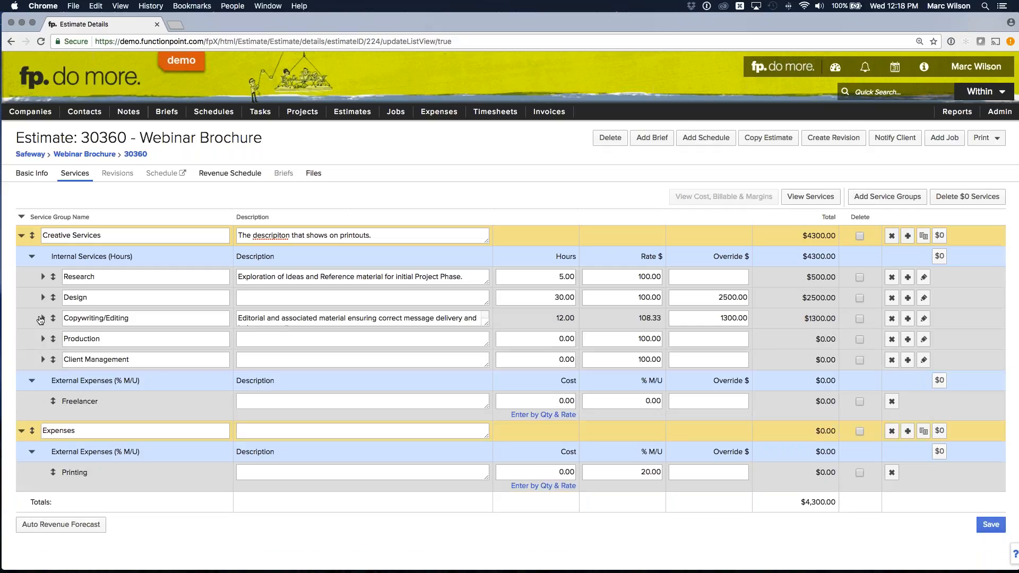
# - Set the Production and Client Management services to 10 hours each
pyautogui.click(536, 339)
pyautogui.write('10')
pyautogui.press('Return')
pyautogui.write('10')
pyautogui.click(604, 375)
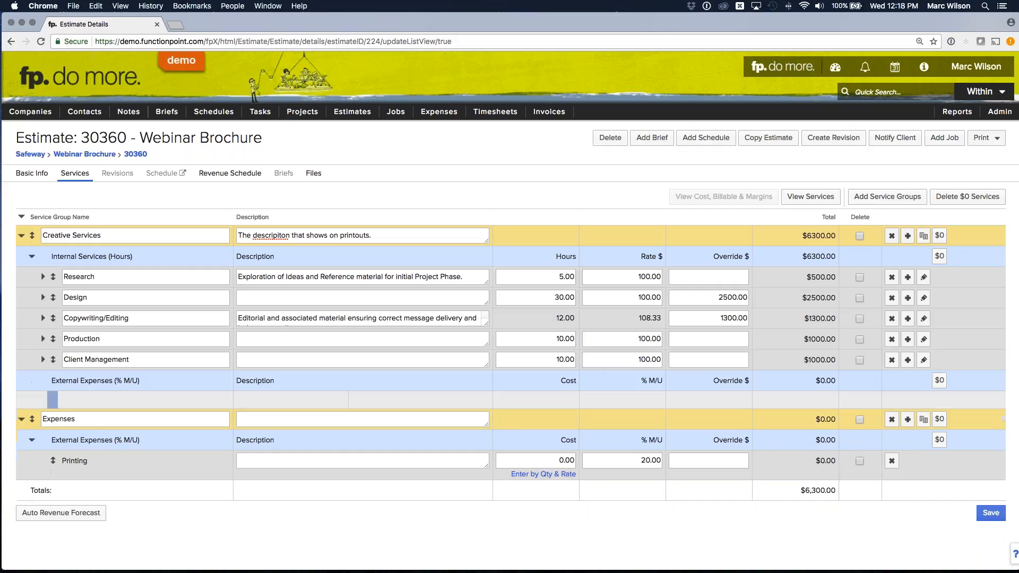
# - Examine how the Freelancer external expense sits under Creative Services compared with the separate Expenses group
pyautogui.moveTo(60, 402); pyautogui.dragTo(105, 407)
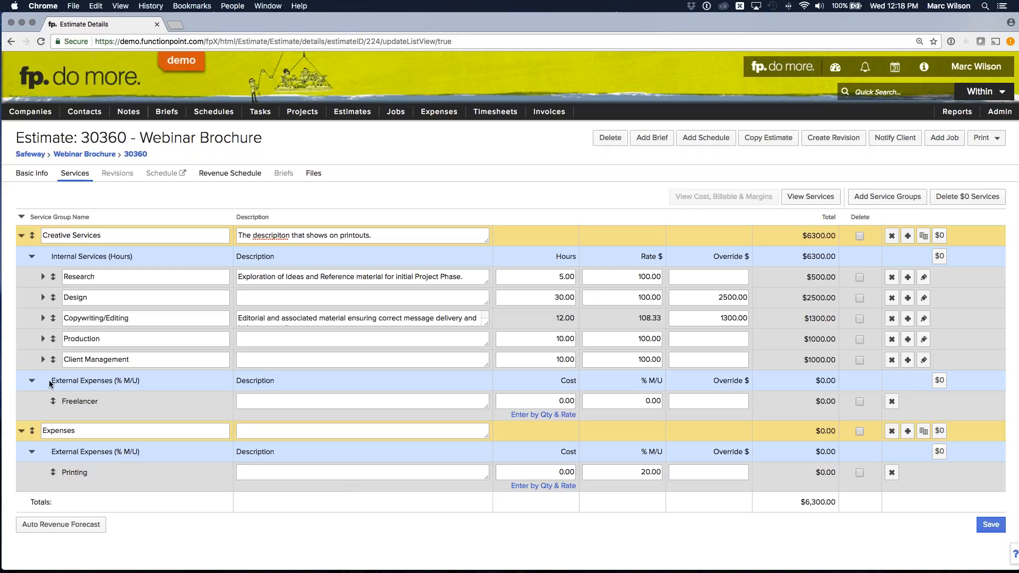
pyautogui.moveTo(50, 380); pyautogui.dragTo(154, 380)
pyautogui.doubleClick(85, 399)
pyautogui.moveTo(93, 431); pyautogui.dragTo(40, 431)
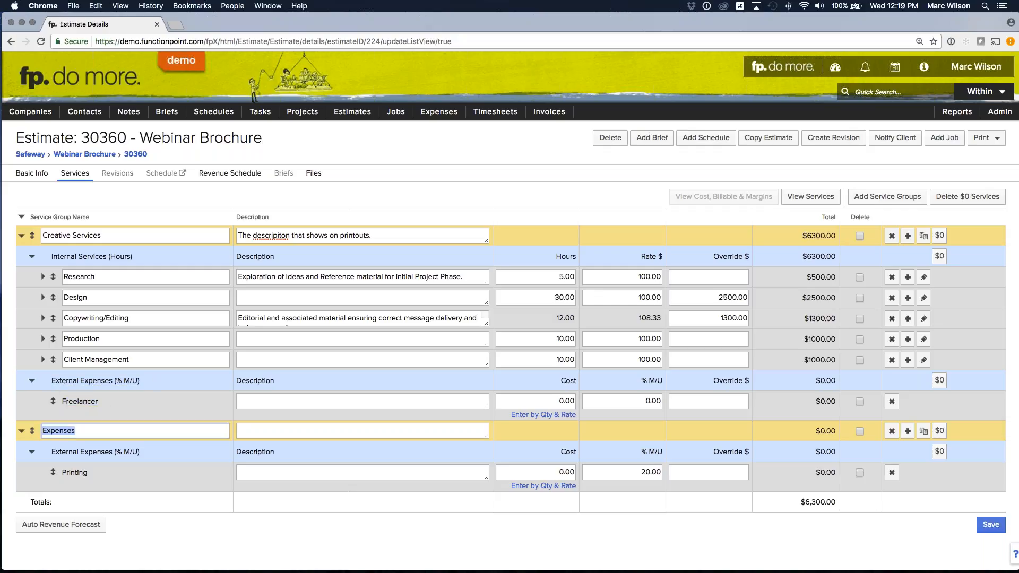
pyautogui.click(75, 431)
pyautogui.moveTo(105, 236); pyautogui.dragTo(41, 236)
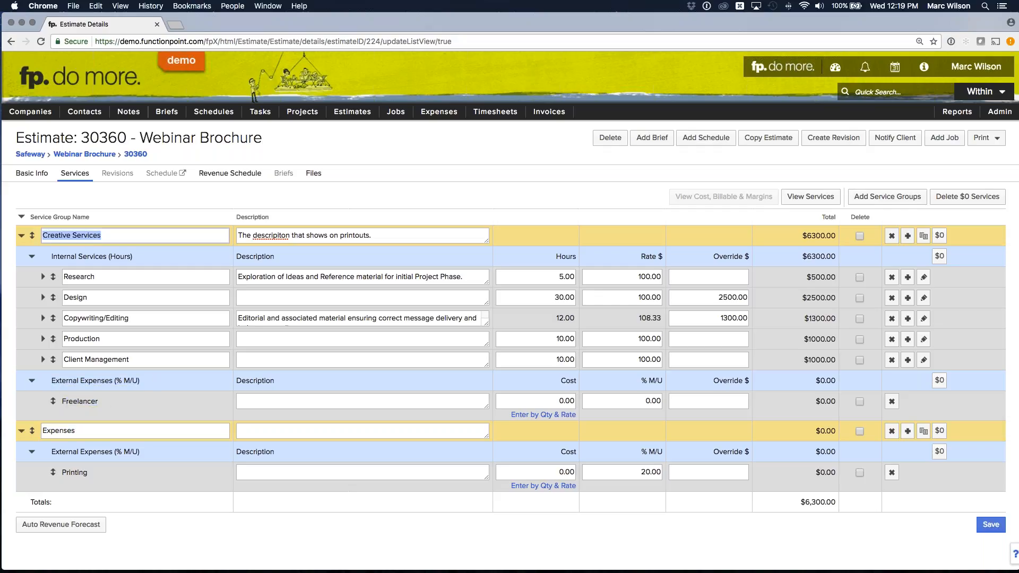
pyautogui.click(89, 234)
# - Enter "For artwork" as the description of the Freelancer expense
pyautogui.click(264, 400)
pyautogui.write('For artwork')
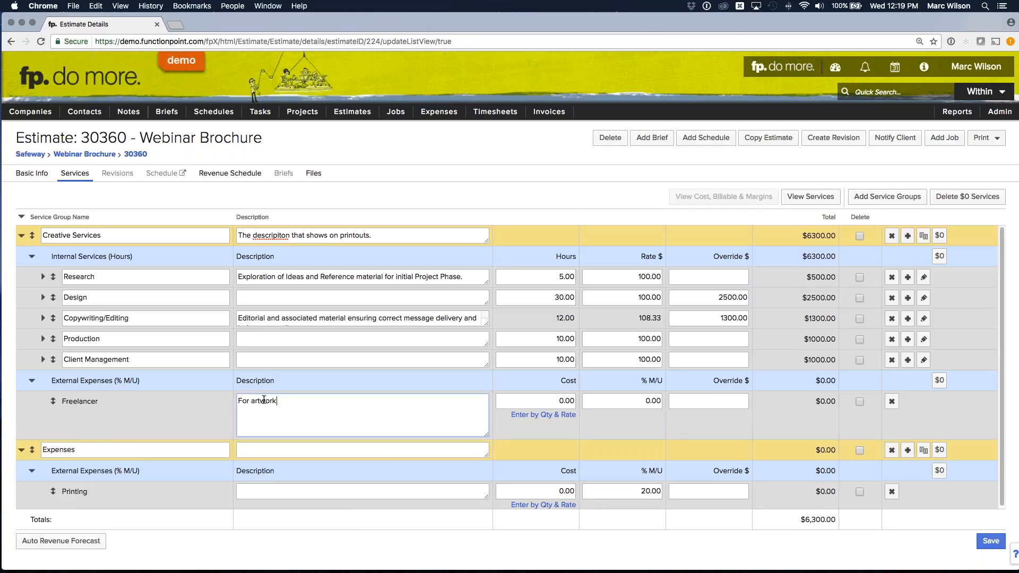
pyautogui.click(207, 400)
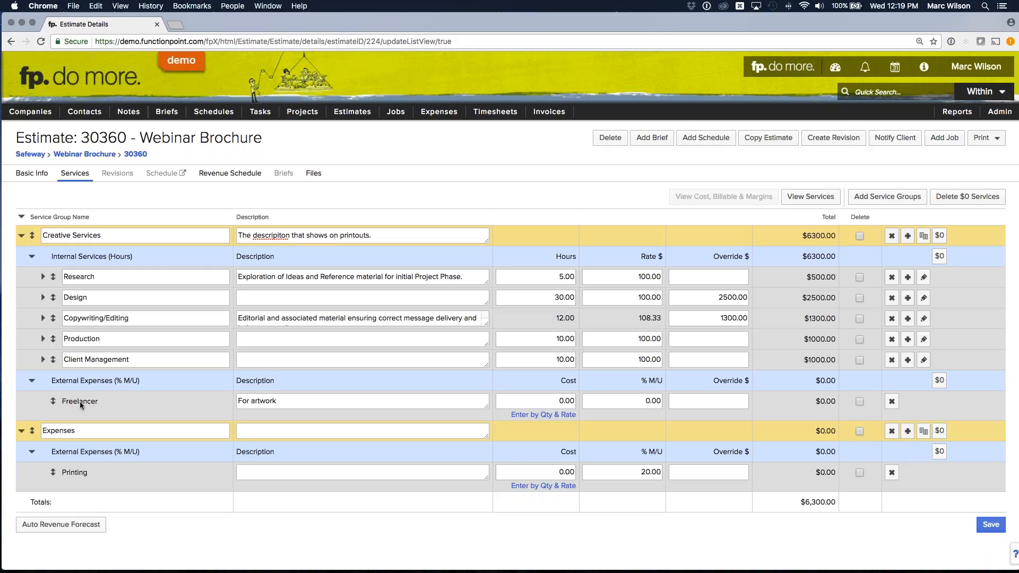
# - Calculate the Freelancer expense's cost from a quantity of 4 at a rate of $50
pyautogui.click(531, 415)
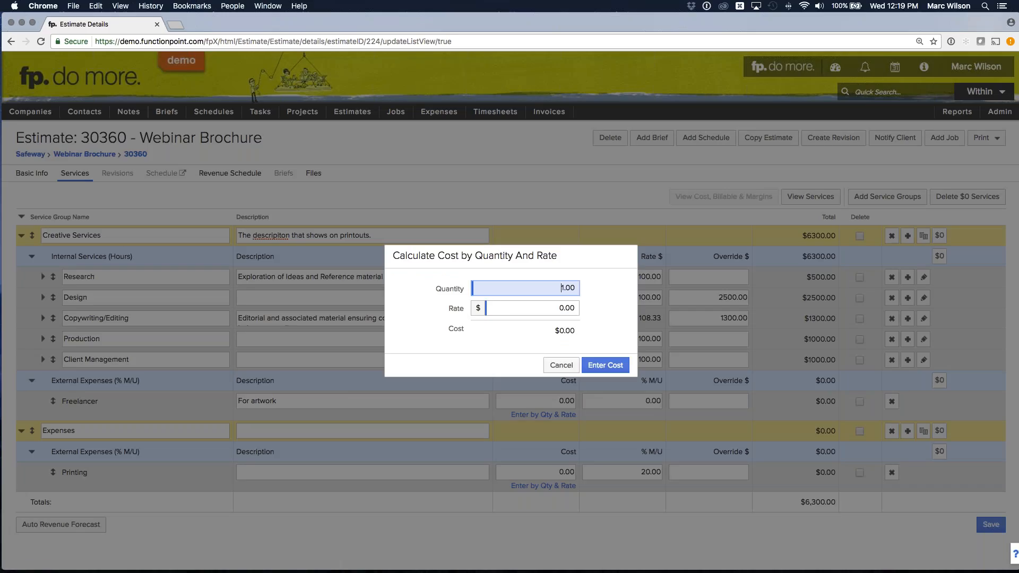
pyautogui.write('4')
pyautogui.press('Tab')
pyautogui.write('50')
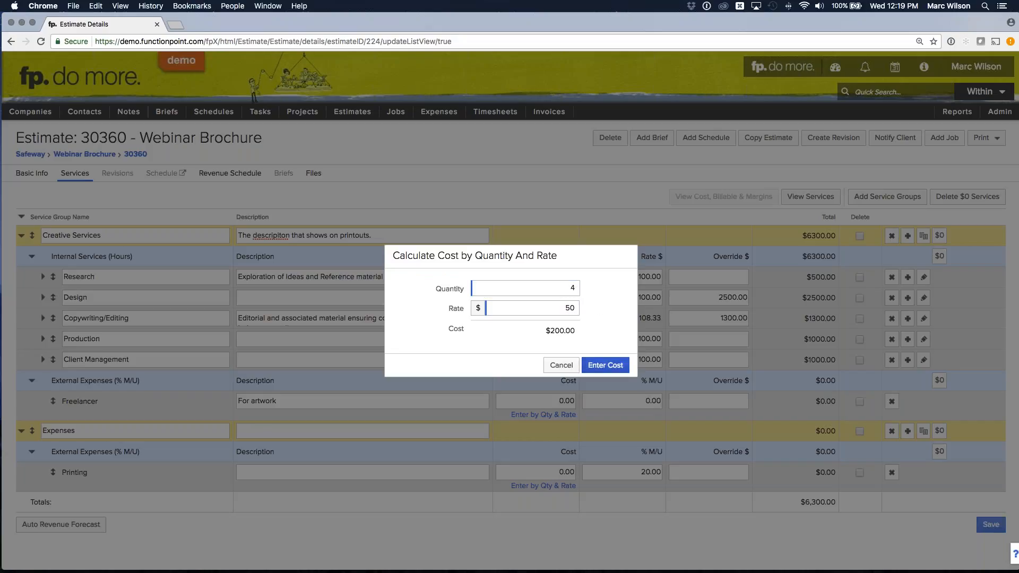
pyautogui.click(604, 365)
# - Set the Freelancer expense's markup to 100%
pyautogui.click(638, 402)
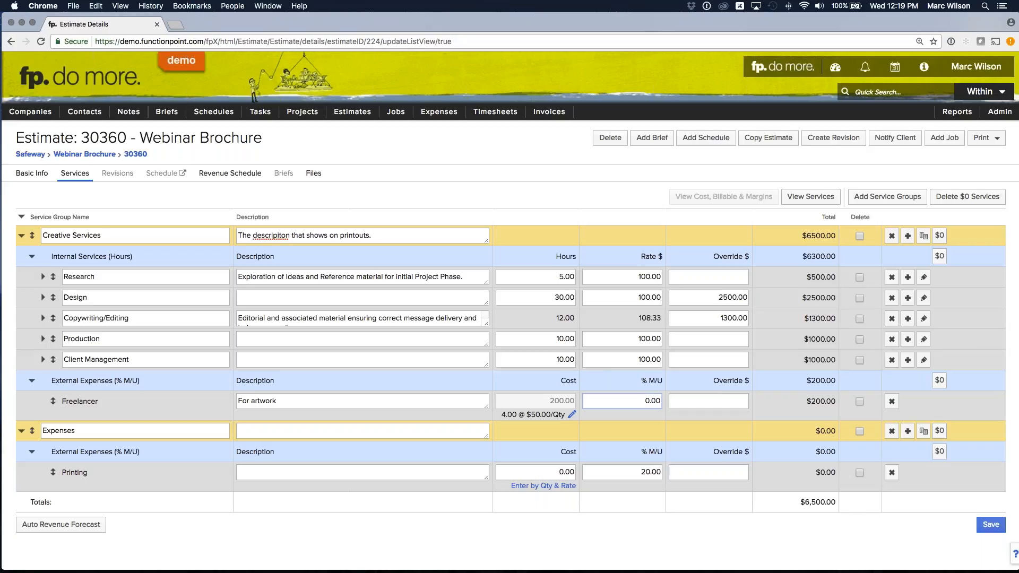
pyautogui.write('10')
pyautogui.click(684, 382)
pyautogui.click(825, 406)
# - Calculate the Printing expense's cost from a quantity of 2000 at a rate of $0.50
pyautogui.click(554, 487)
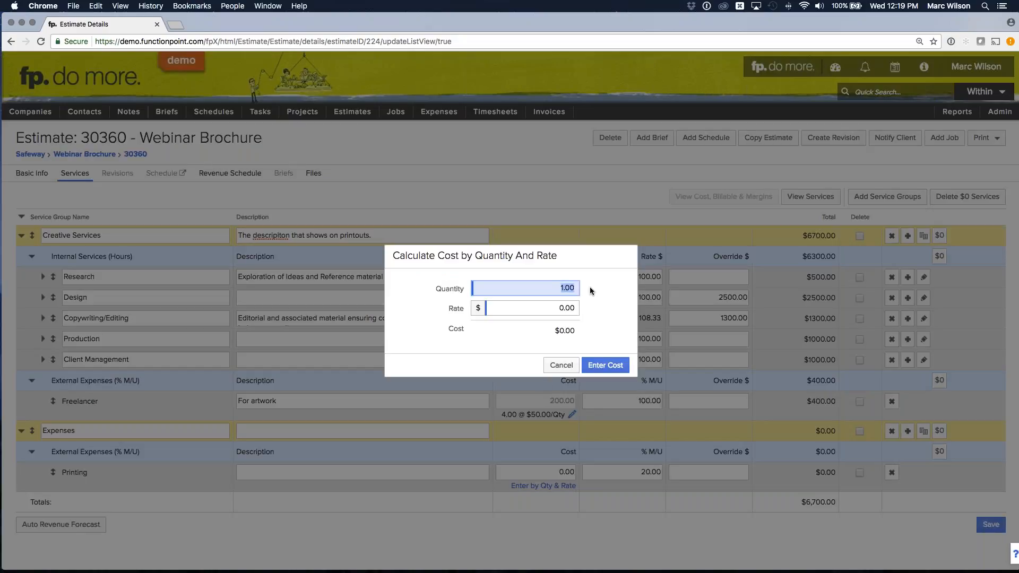
pyautogui.click(590, 287)
pyautogui.click(565, 308)
pyautogui.press('BackSpace')
pyautogui.click(617, 280)
pyautogui.click(605, 365)
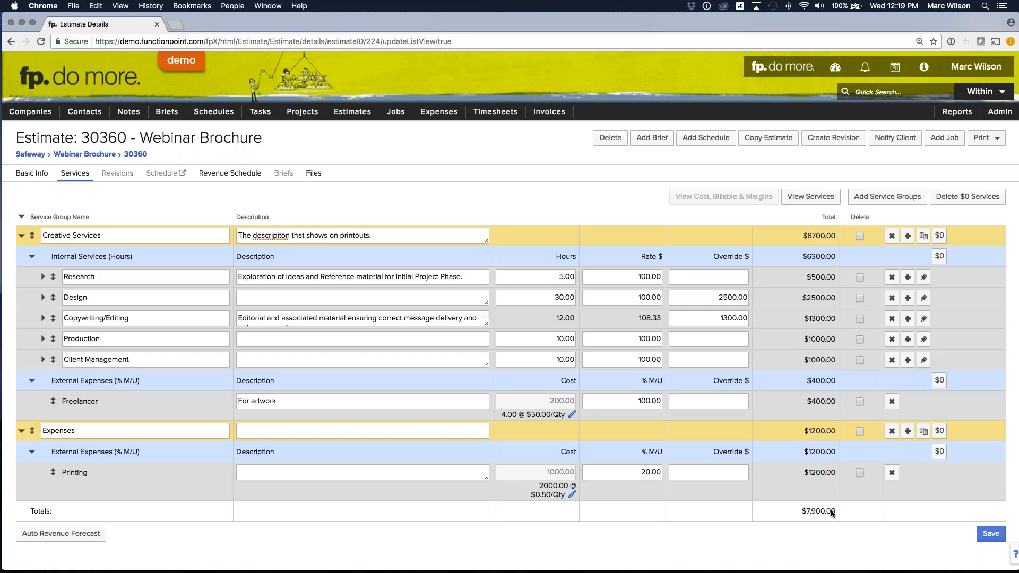
# - Override the Printing expense's total with $1300 and save the estimate's services
pyautogui.click(713, 472)
pyautogui.write('1300')
pyautogui.press('Tab')
pyautogui.moveTo(799, 511); pyautogui.dragTo(841, 513)
pyautogui.moveTo(720, 473); pyautogui.dragTo(766, 473)
pyautogui.click(762, 471)
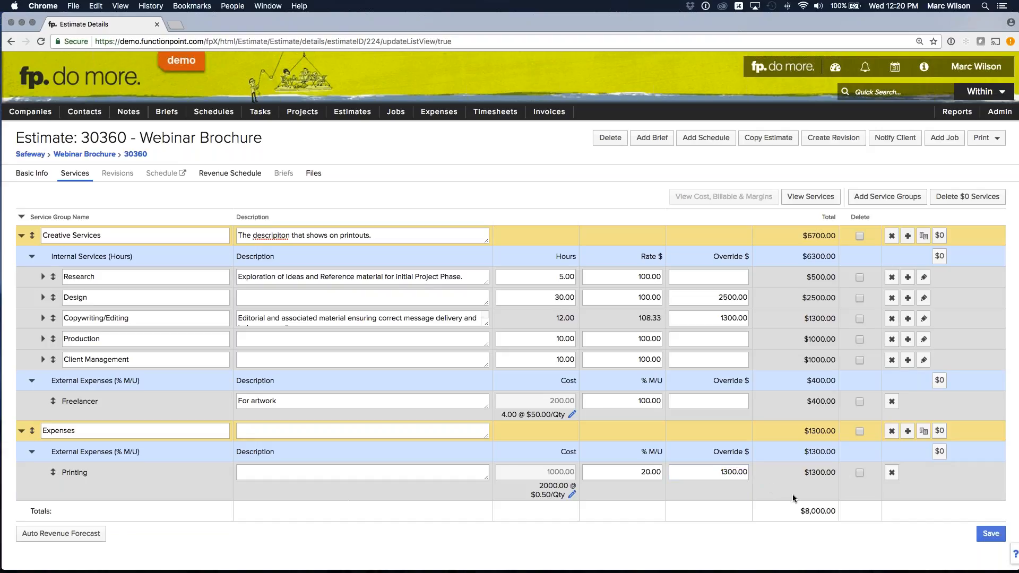
pyautogui.click(991, 533)
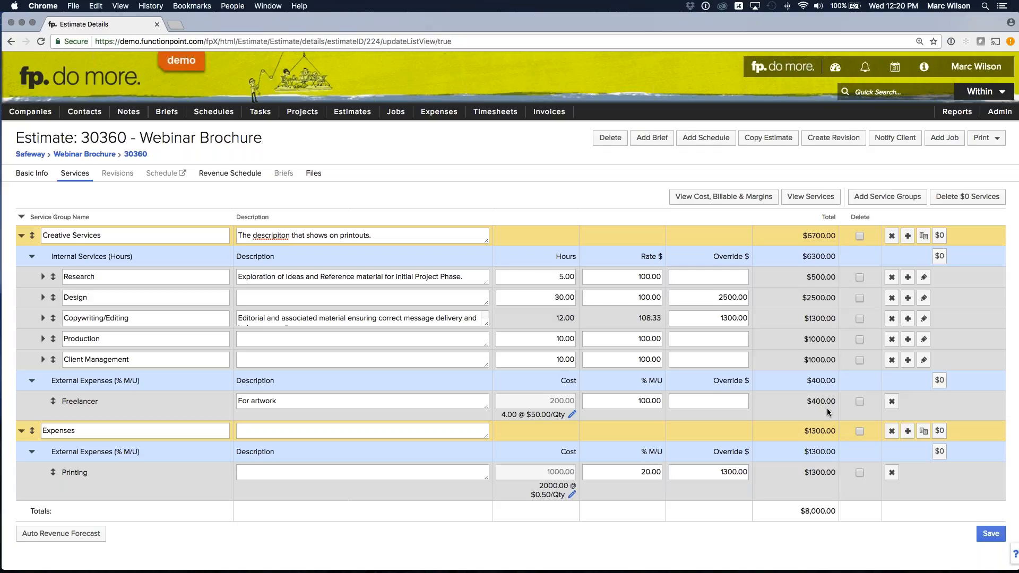
pyautogui.click(990, 533)
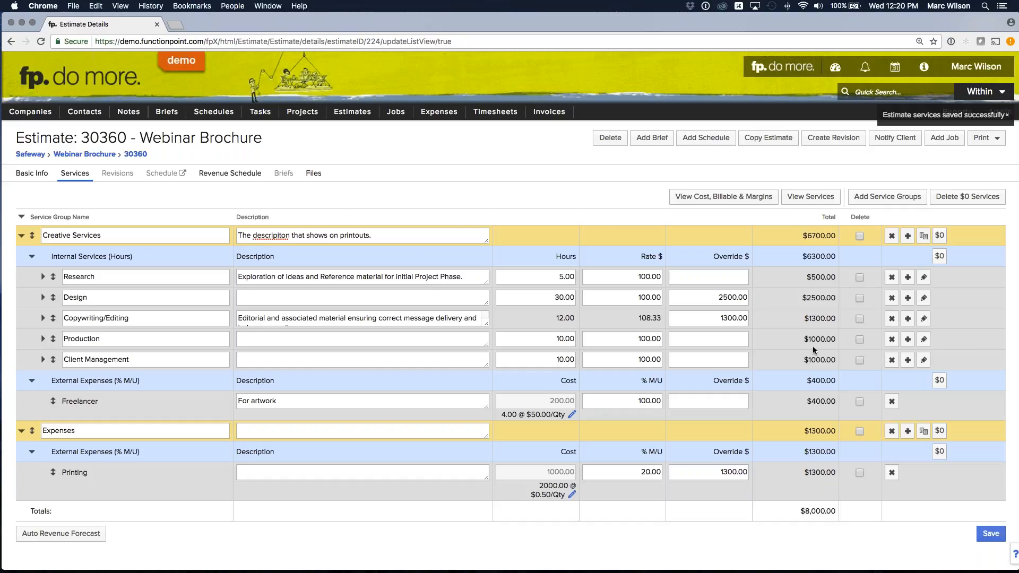
# - Generate the Simple Estimate printout of the Webinar Brochure estimate
pyautogui.click(985, 138)
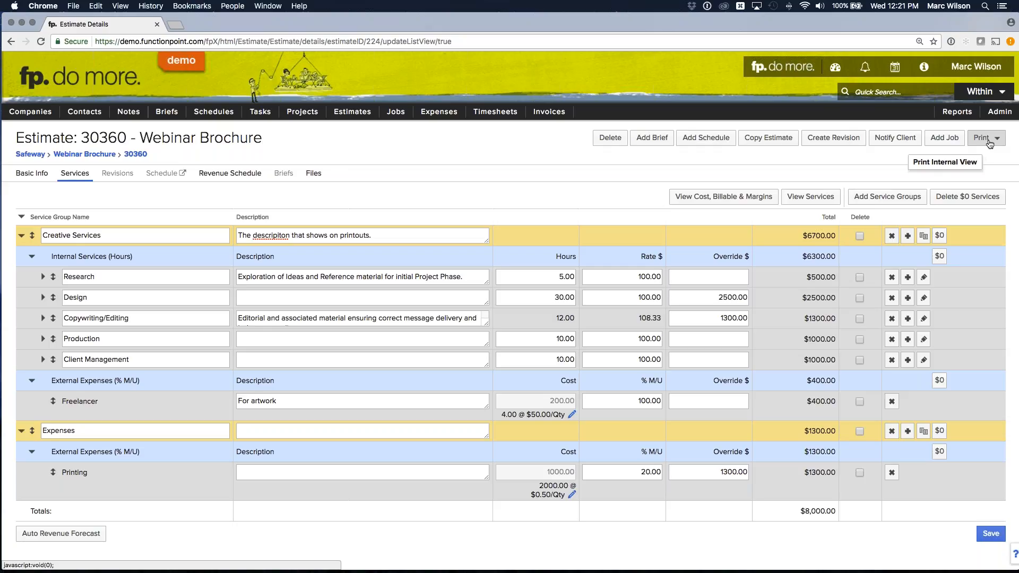
pyautogui.click(990, 143)
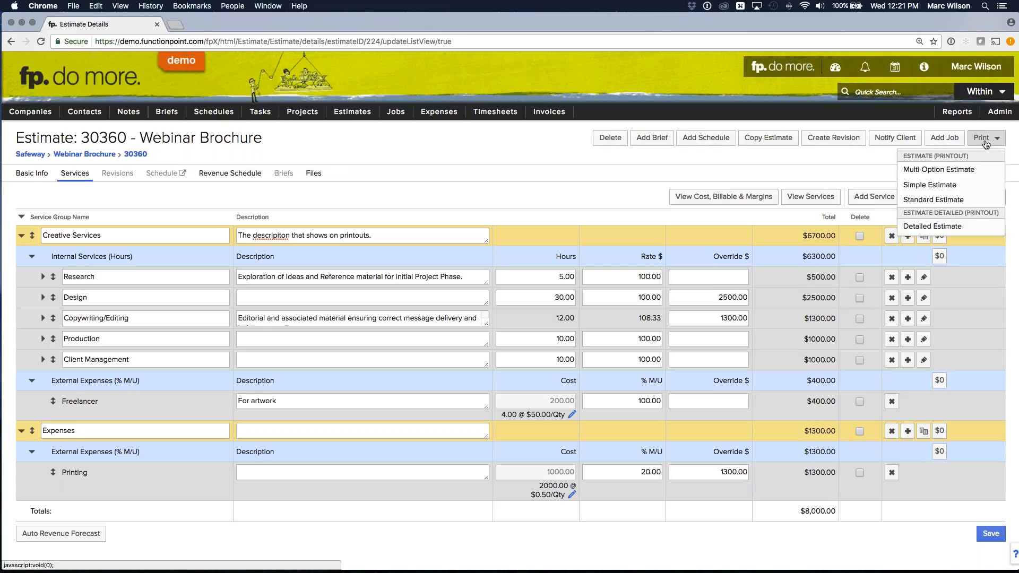
pyautogui.click(986, 139)
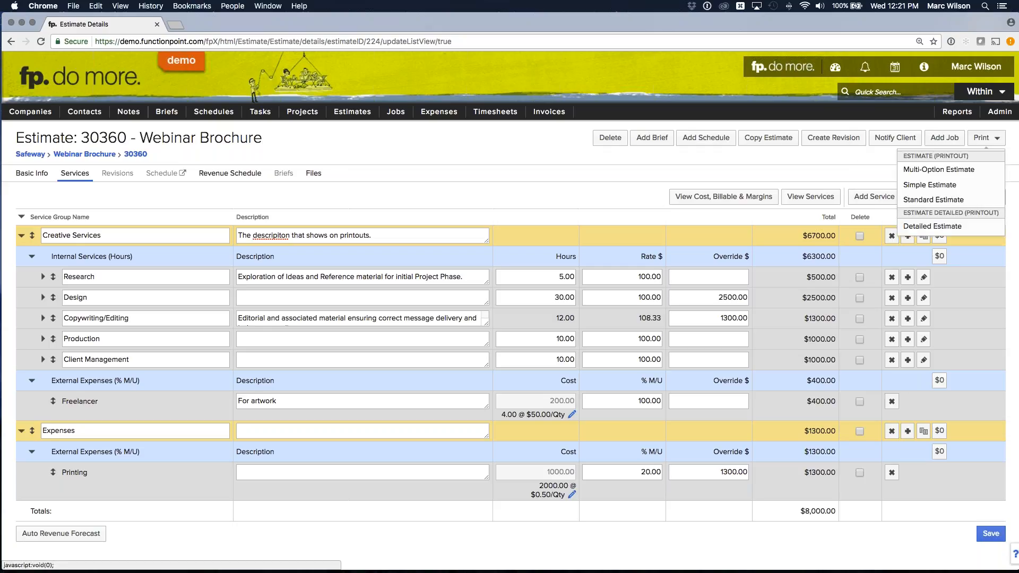
pyautogui.click(930, 191)
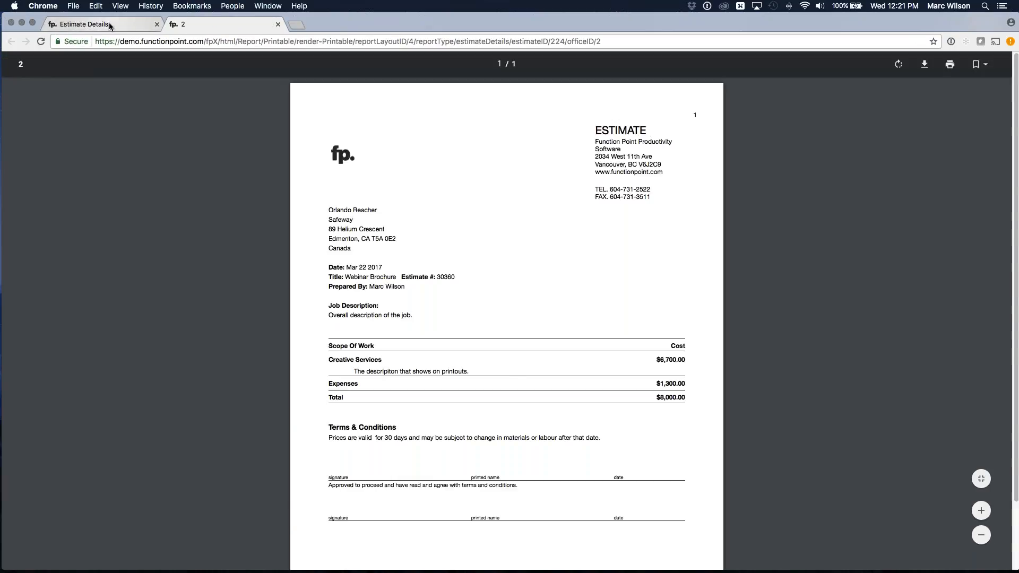
# - Describe the Expenses group as "Enter a description for the printing.", save the estimate and close the outdated printout
pyautogui.click(109, 24)
pyautogui.click(340, 431)
pyautogui.write('Enter a de')
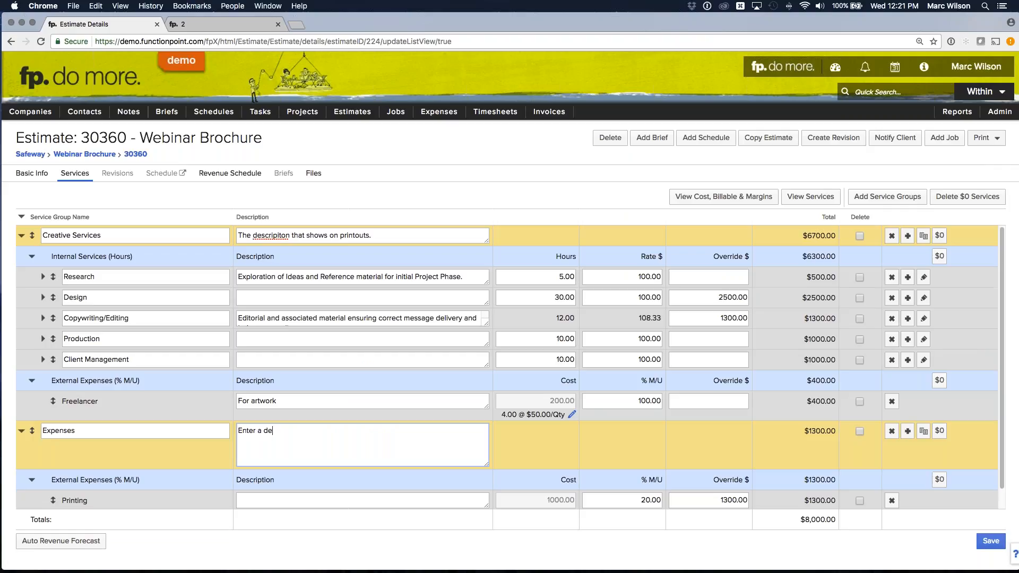
pyautogui.write('scription for the printing.')
pyautogui.click(826, 457)
pyautogui.click(991, 534)
pyautogui.click(278, 25)
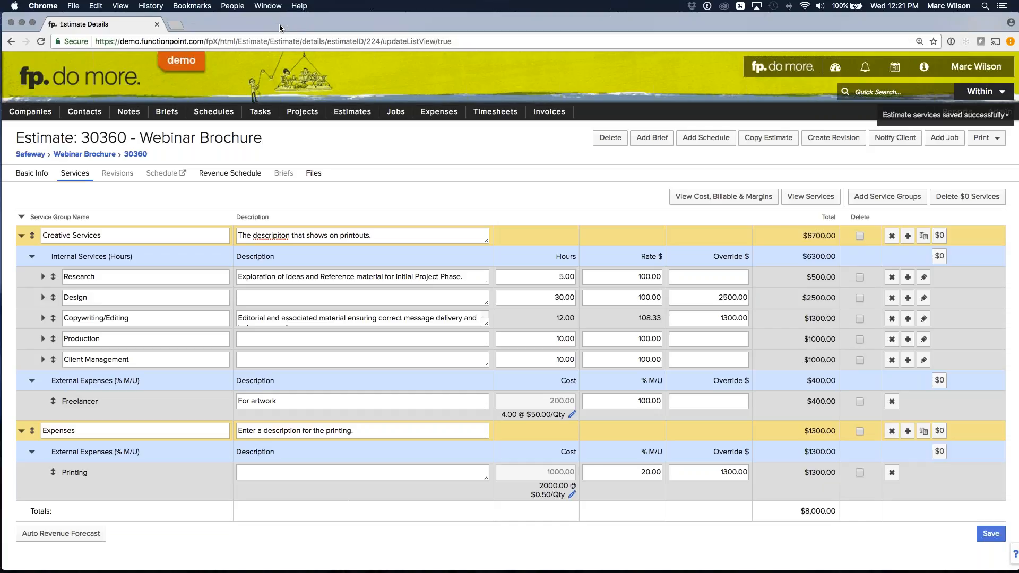
# - Generate a fresh Simple Estimate printout and a Standard Estimate printout for comparison
pyautogui.click(982, 141)
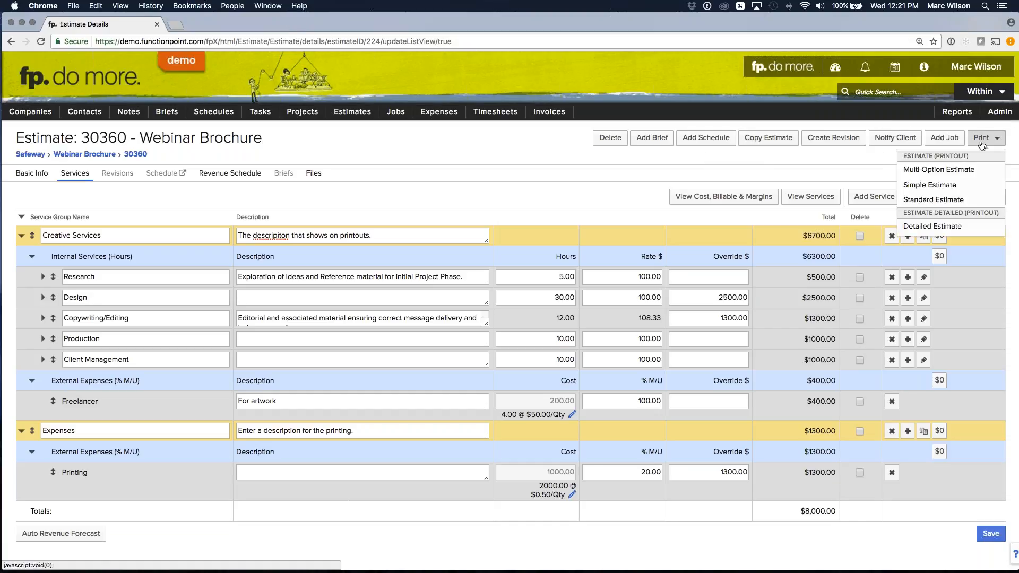
pyautogui.click(930, 185)
pyautogui.click(126, 22)
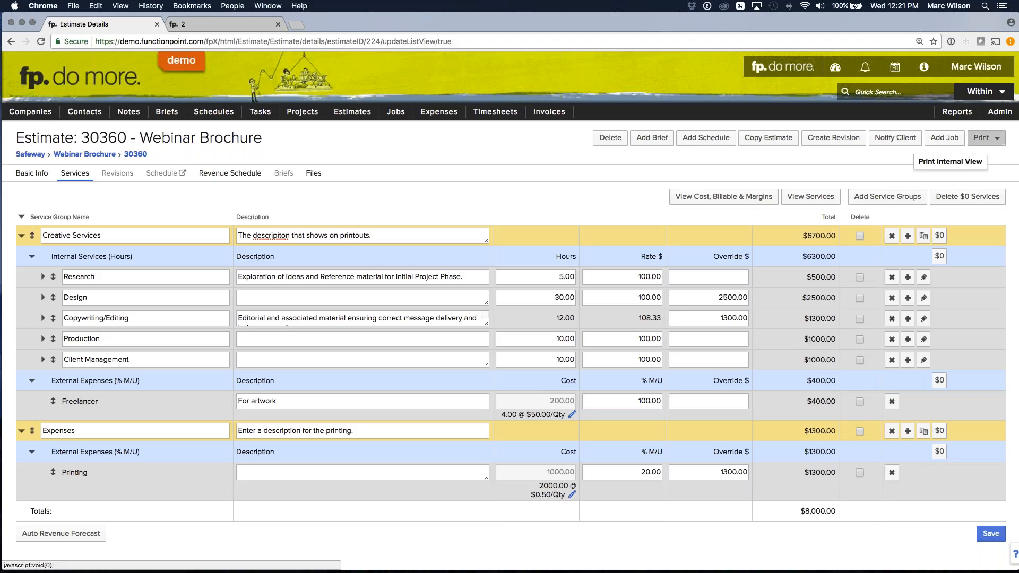
pyautogui.click(981, 138)
pyautogui.click(948, 200)
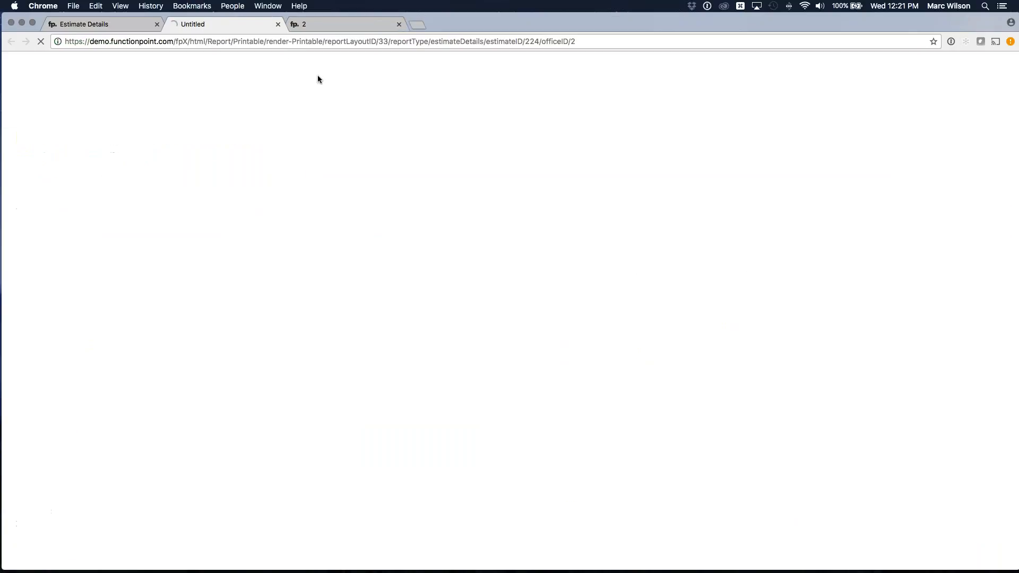
# - Enlarge the Simple Estimate printout and examine its scope of work, group descriptions and costs
pyautogui.click(321, 24)
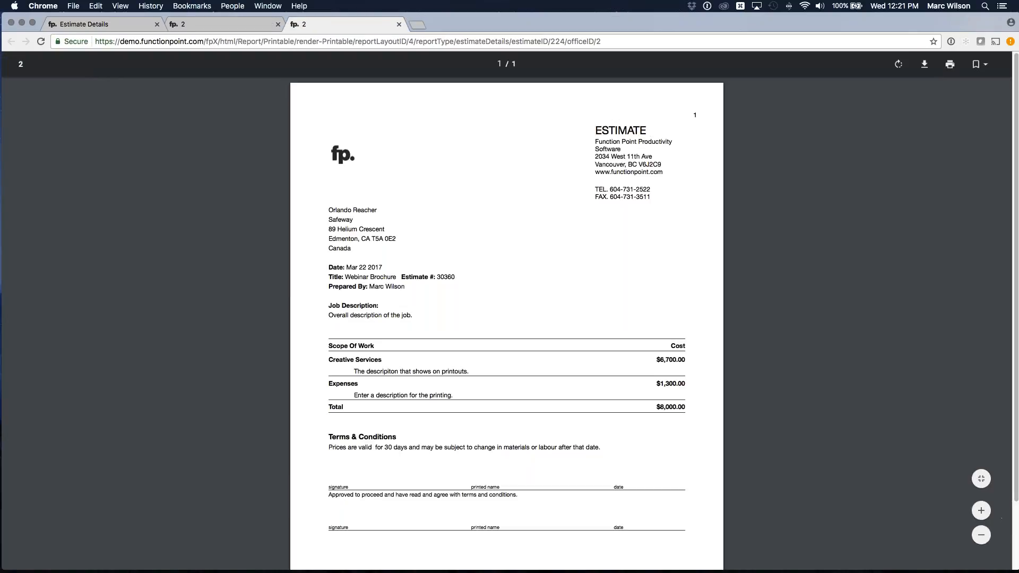
pyautogui.click(982, 511)
pyautogui.click(981, 512)
pyautogui.click(982, 511)
pyautogui.scroll(-3, 846, 298)
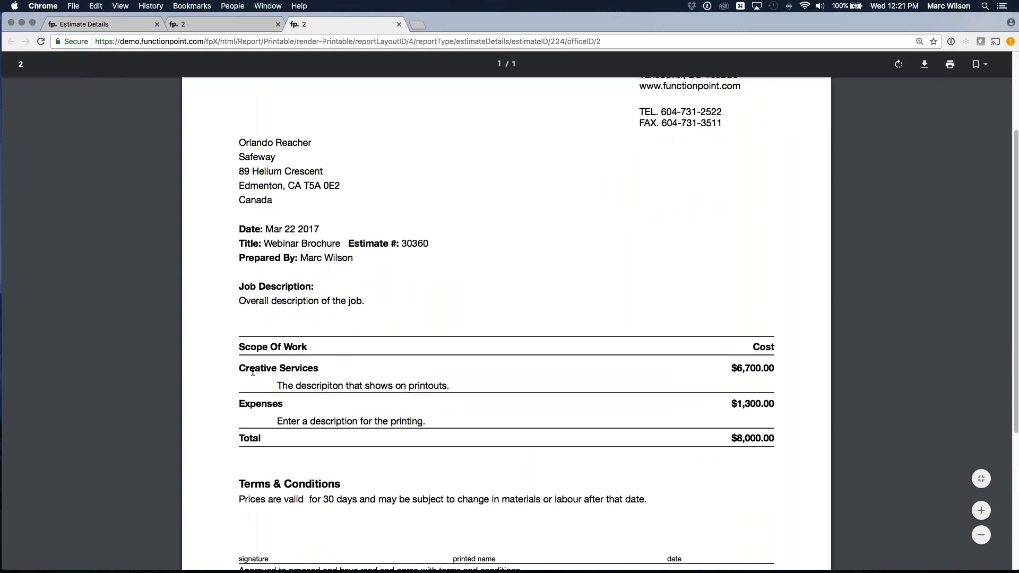
pyautogui.scroll(-1, 254, 351)
# - Enlarge the Standard Estimate printout and examine the individual services and expenses listed under each group
pyautogui.click(217, 25)
pyautogui.click(981, 511)
pyautogui.click(981, 511)
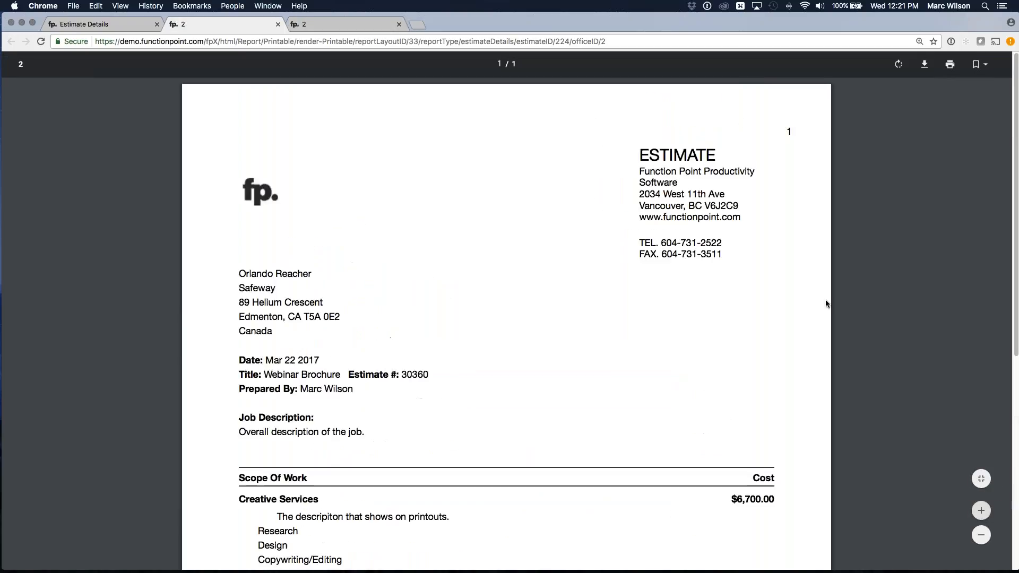
pyautogui.scroll(-4, 826, 304)
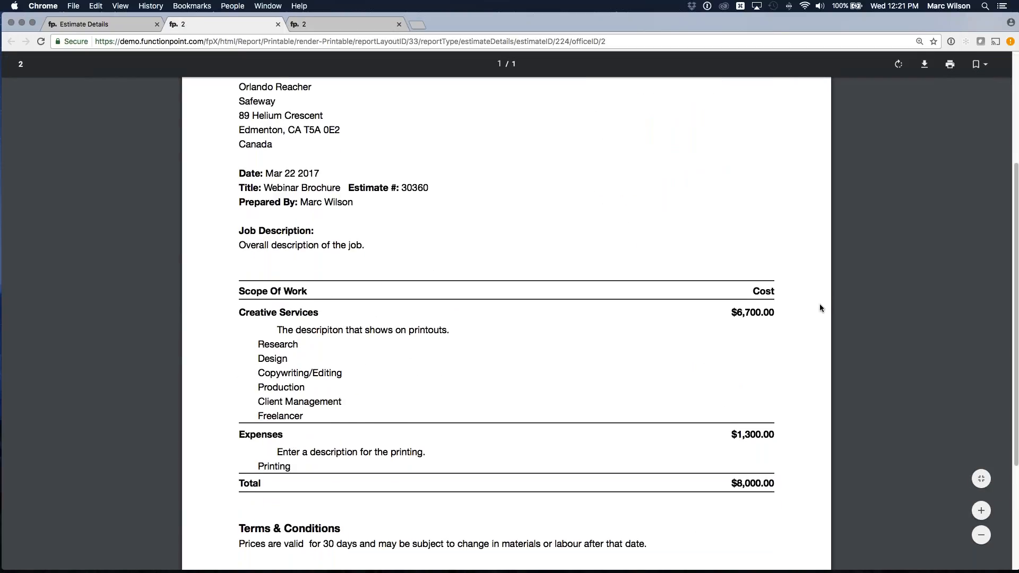
pyautogui.moveTo(259, 419); pyautogui.dragTo(301, 417)
pyautogui.click(299, 417)
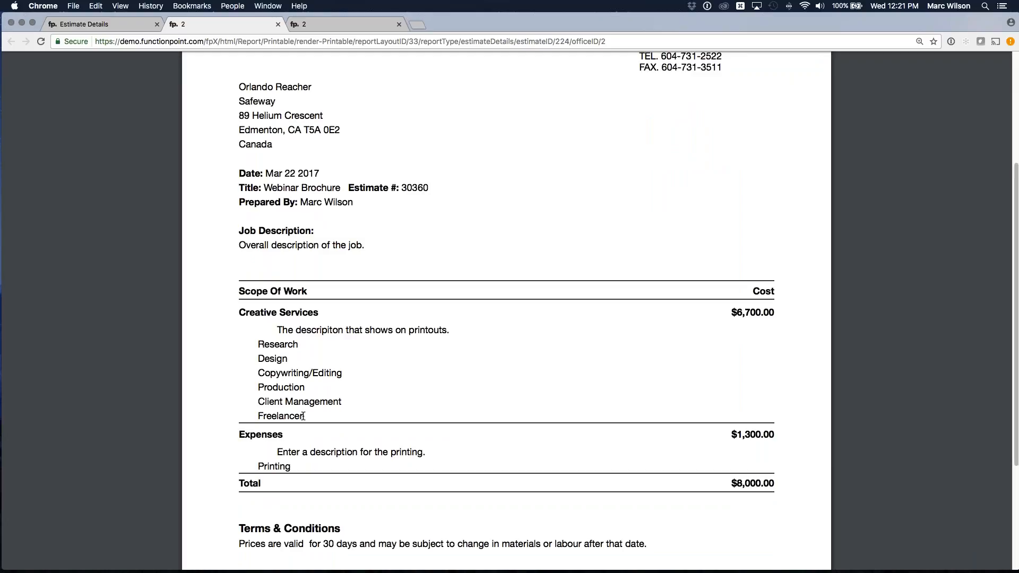
pyautogui.moveTo(263, 416); pyautogui.dragTo(310, 402)
pyautogui.click(314, 416)
pyautogui.moveTo(347, 405); pyautogui.dragTo(256, 348)
pyautogui.click(272, 355)
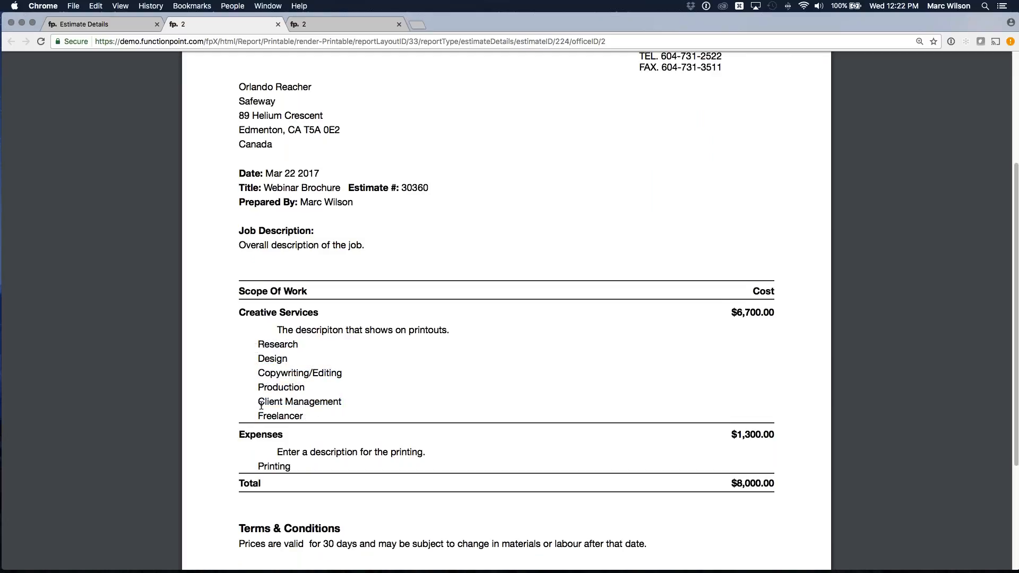
pyautogui.moveTo(257, 416); pyautogui.dragTo(303, 416)
pyautogui.click(301, 414)
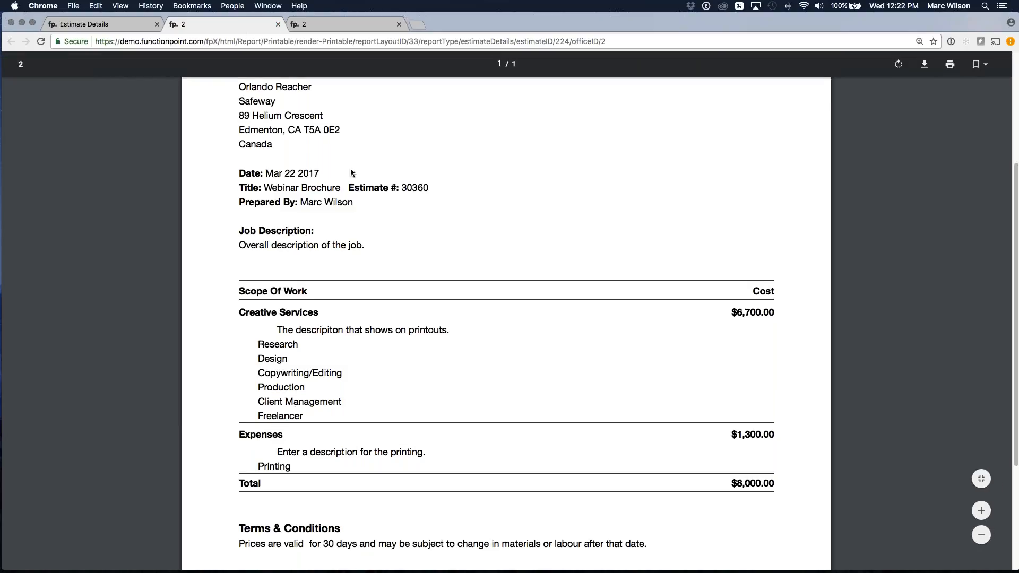
# - Close both estimate printouts and return to the estimate's services
pyautogui.scroll(4, 350, 168)
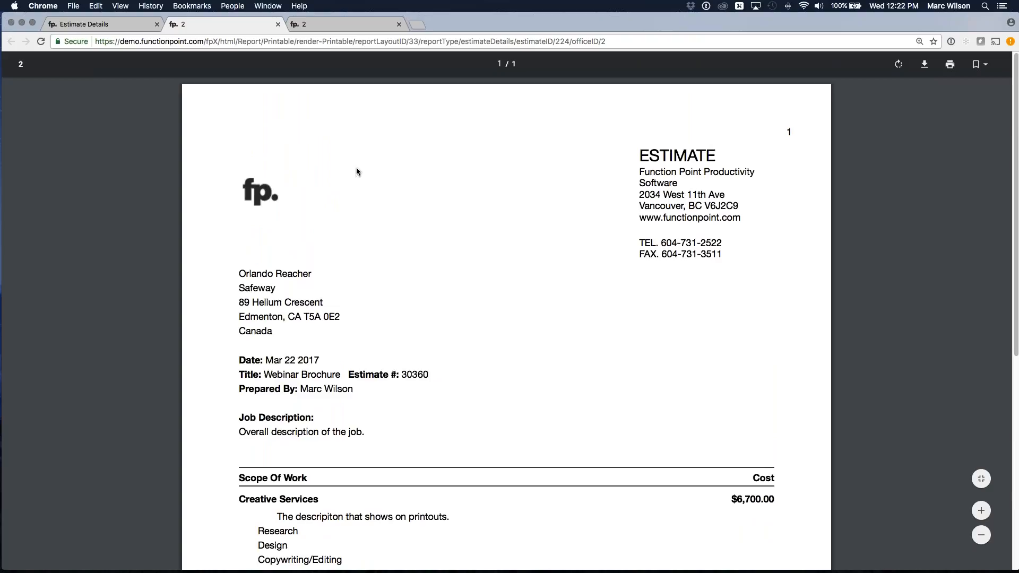
pyautogui.click(278, 24)
pyautogui.click(278, 24)
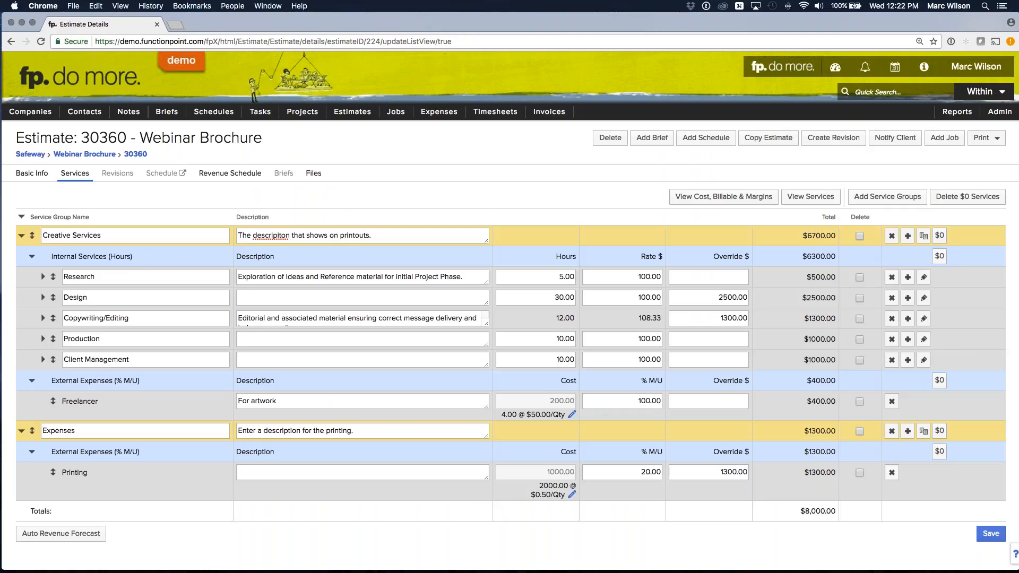
# - Switch to Preview, enlarge and examine both pages of Brand Template 2.pdf, and close the document
pyautogui.press('super+Tab')
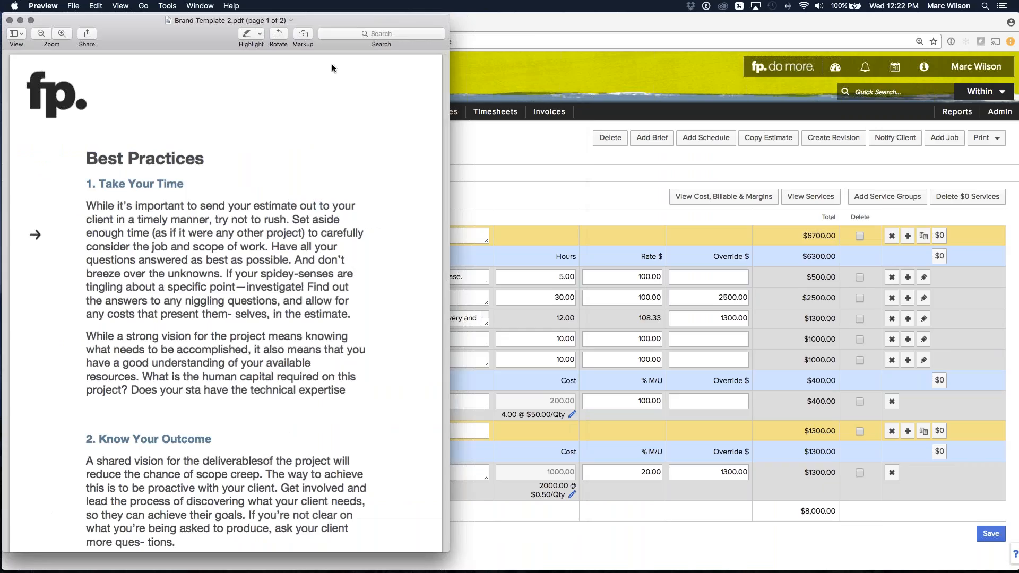
pyautogui.moveTo(202, 21); pyautogui.dragTo(444, 18)
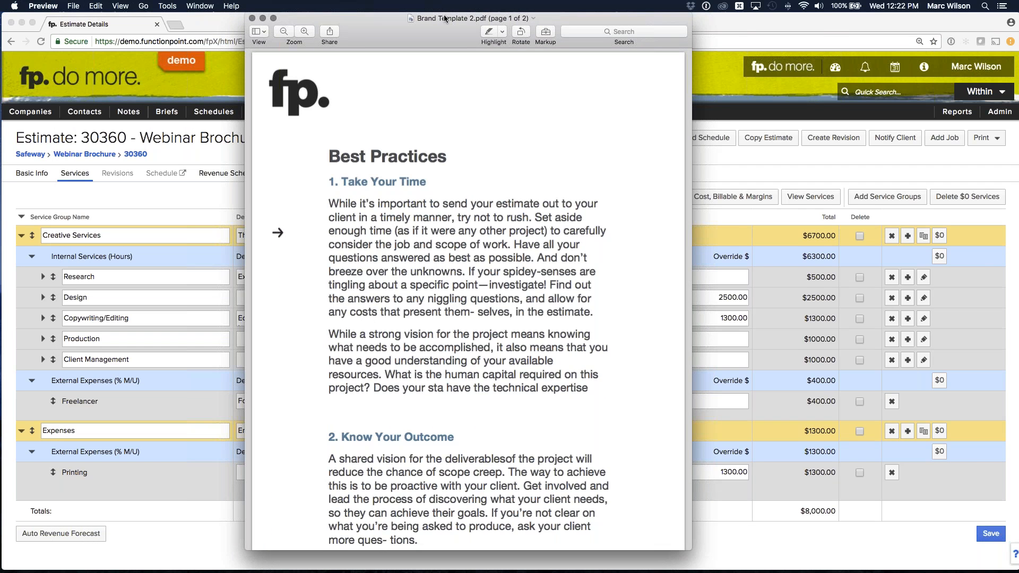
pyautogui.doubleClick(445, 19)
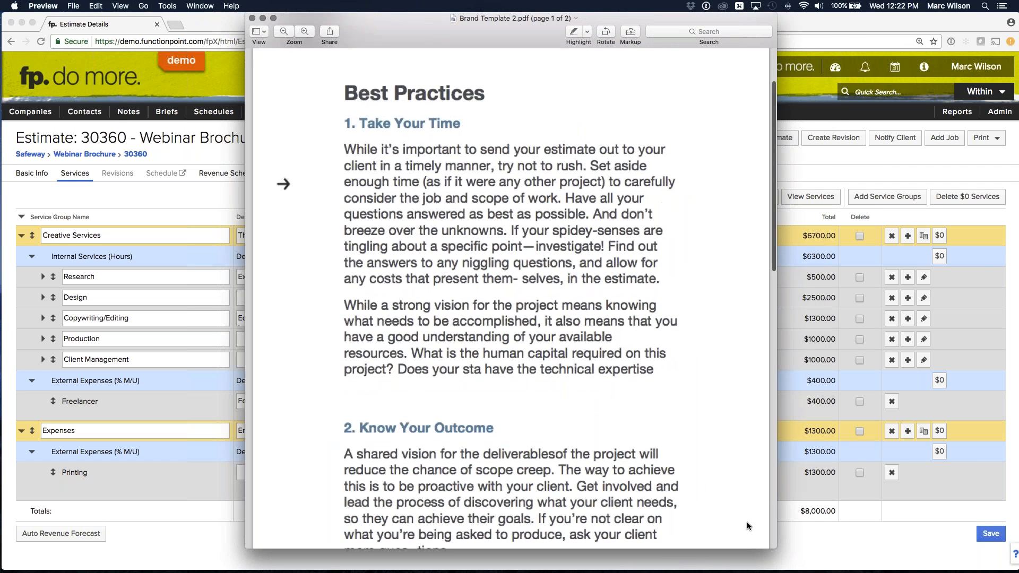
pyautogui.scroll(-15, 657, 382)
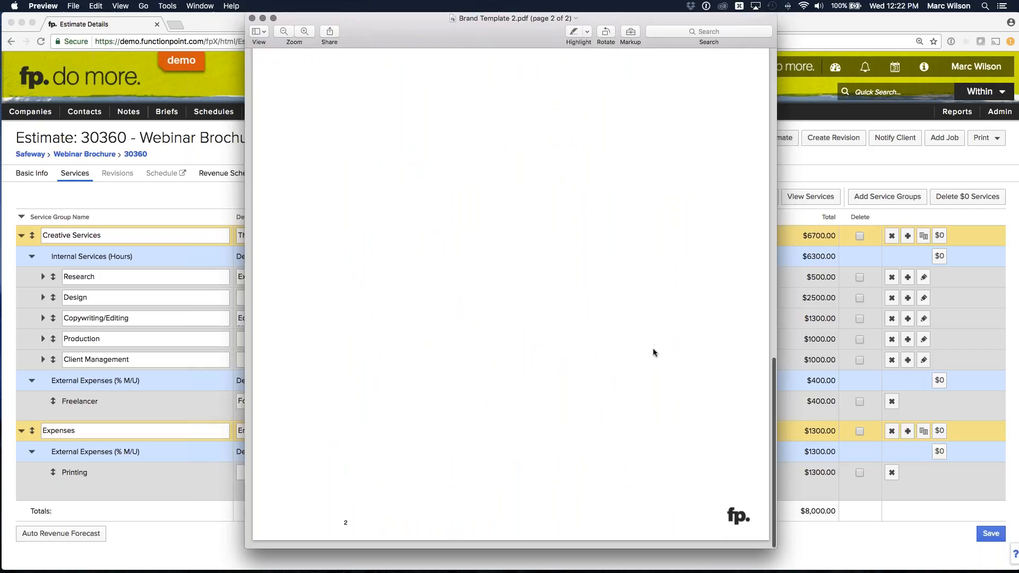
pyautogui.scroll(15, 653, 348)
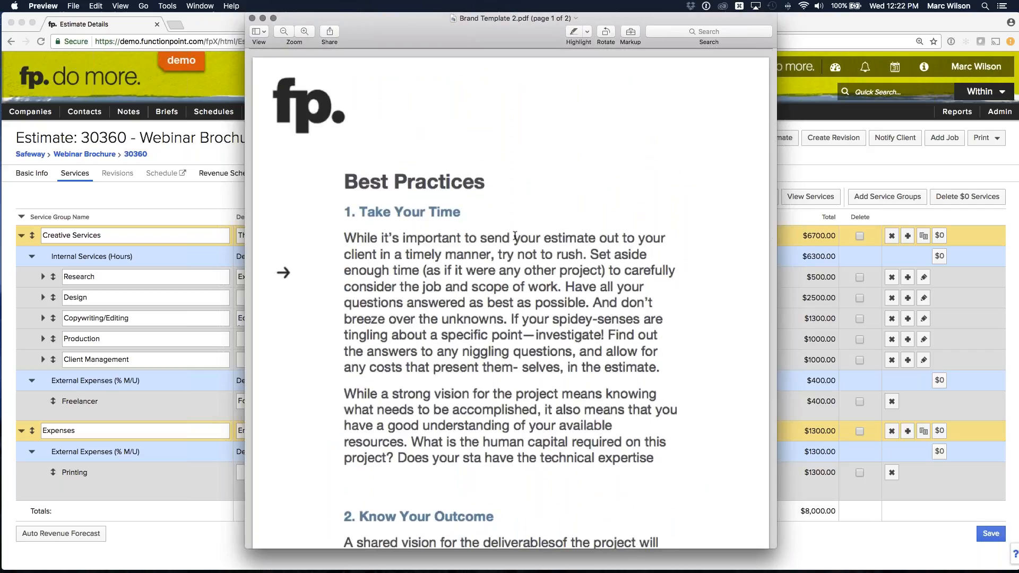
pyautogui.scroll(-15, 515, 237)
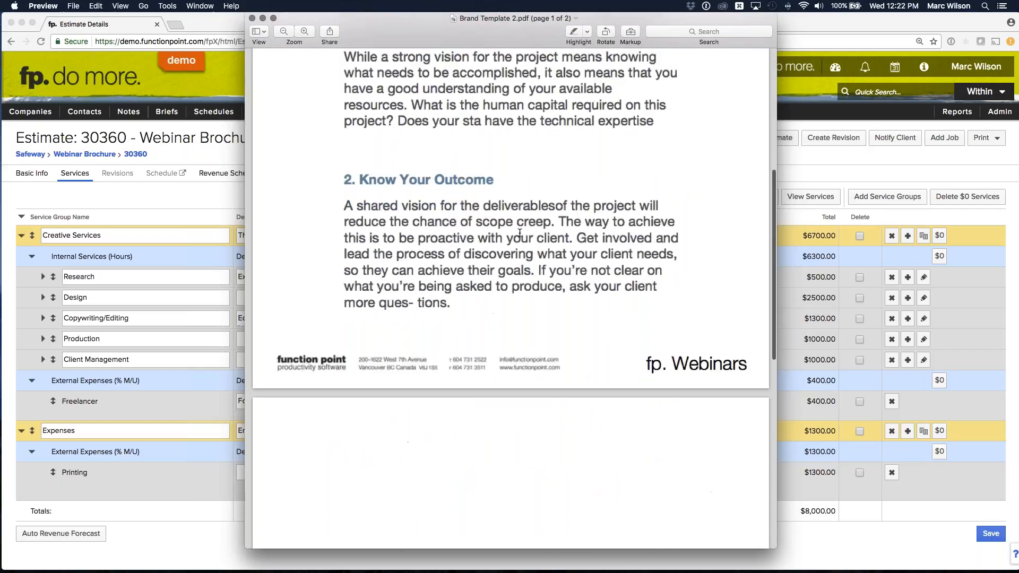
pyautogui.scroll(15, 531, 241)
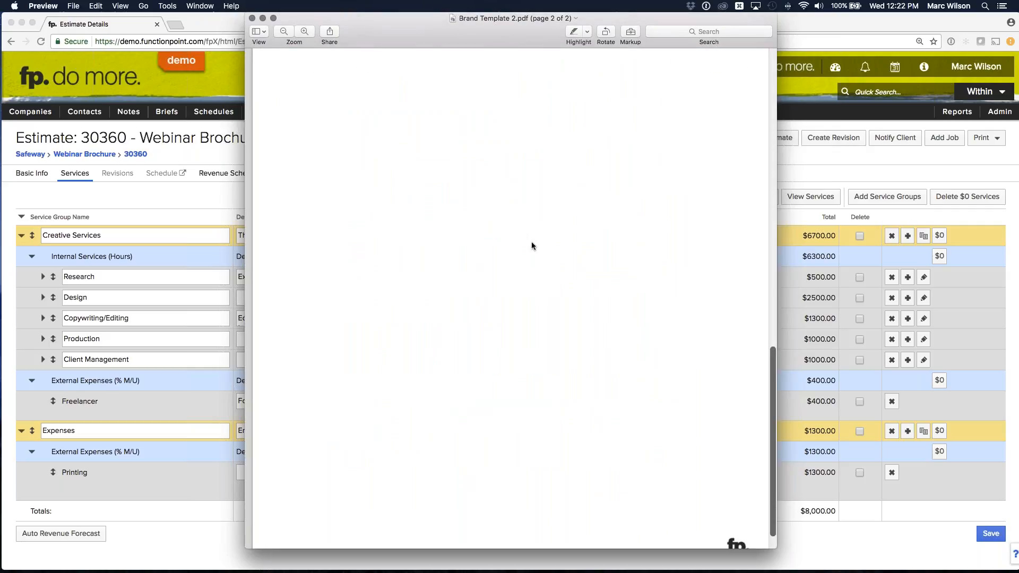
pyautogui.click(252, 18)
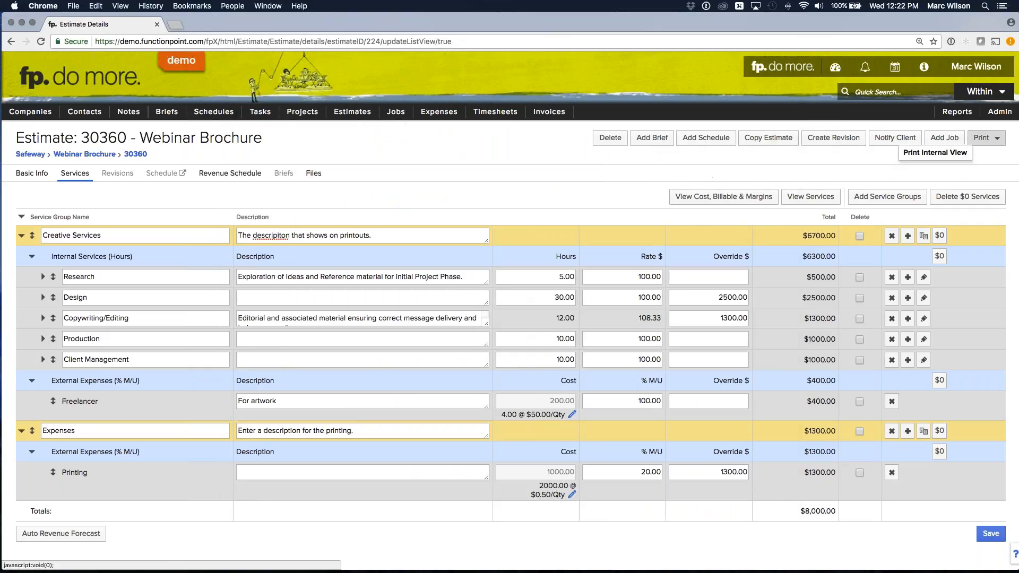
# - Open the printing preferences in the web application, check the brand templates and show the office's own printouts
pyautogui.moveTo(991, 121)
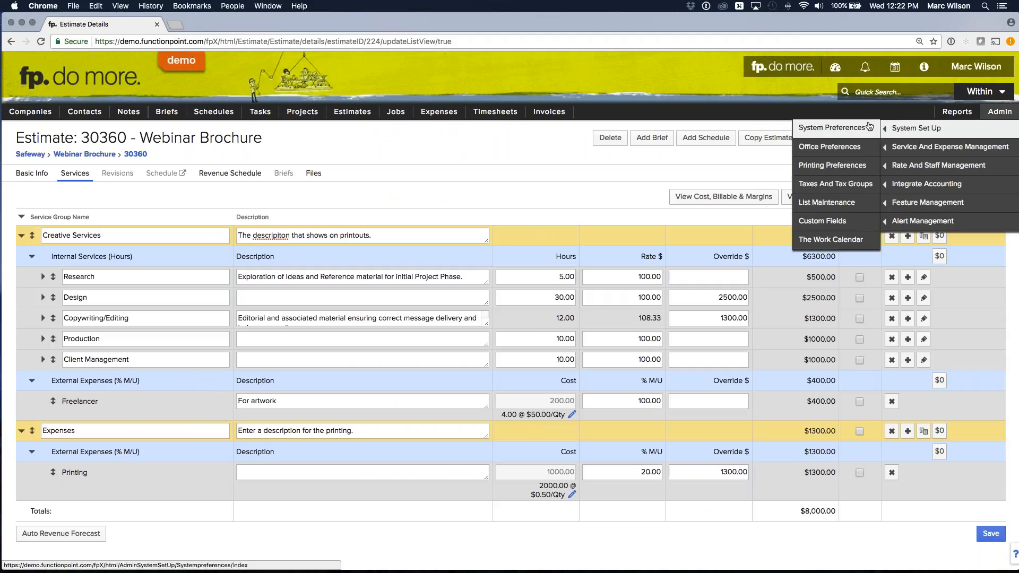
pyautogui.click(817, 168)
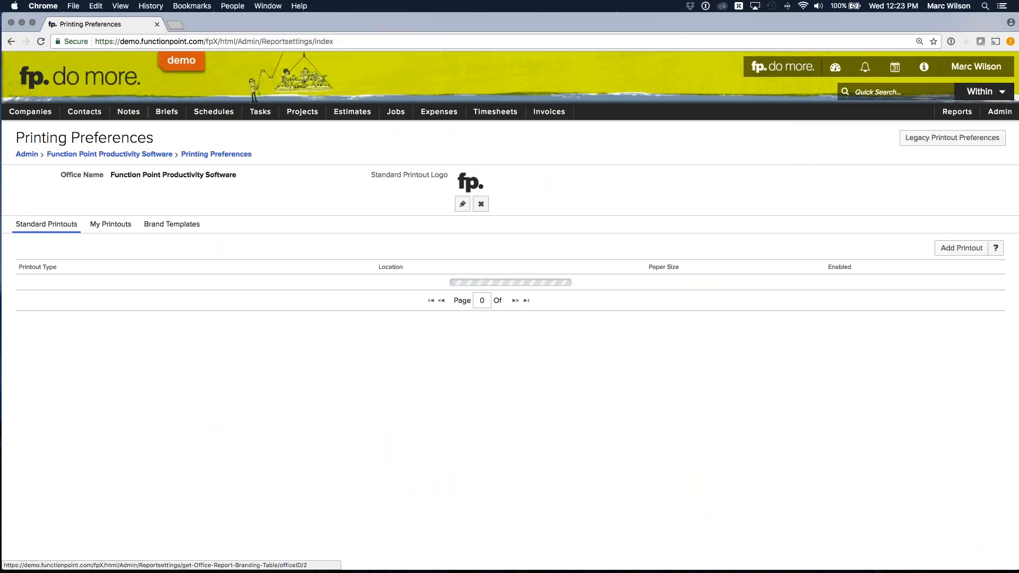
pyautogui.click(172, 224)
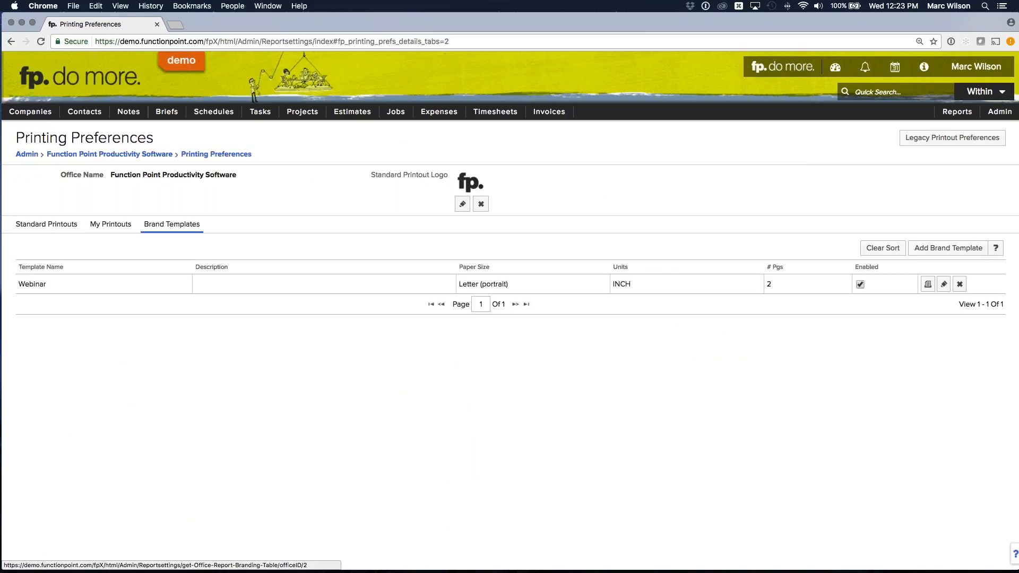
pyautogui.click(112, 227)
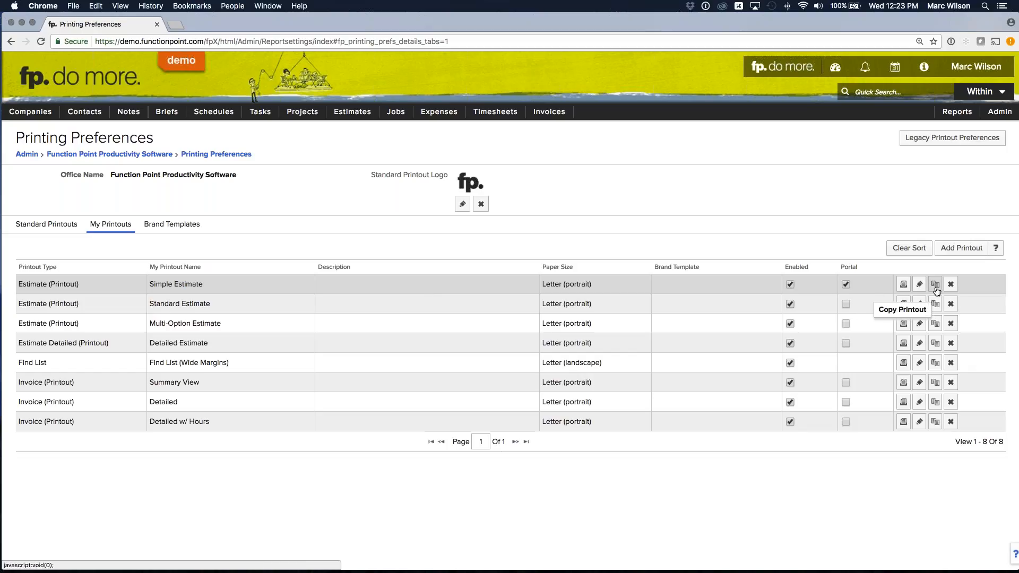
# - Assign the Webinar brand template to the Simple Estimate printout, then approve and publish the change
pyautogui.click(917, 288)
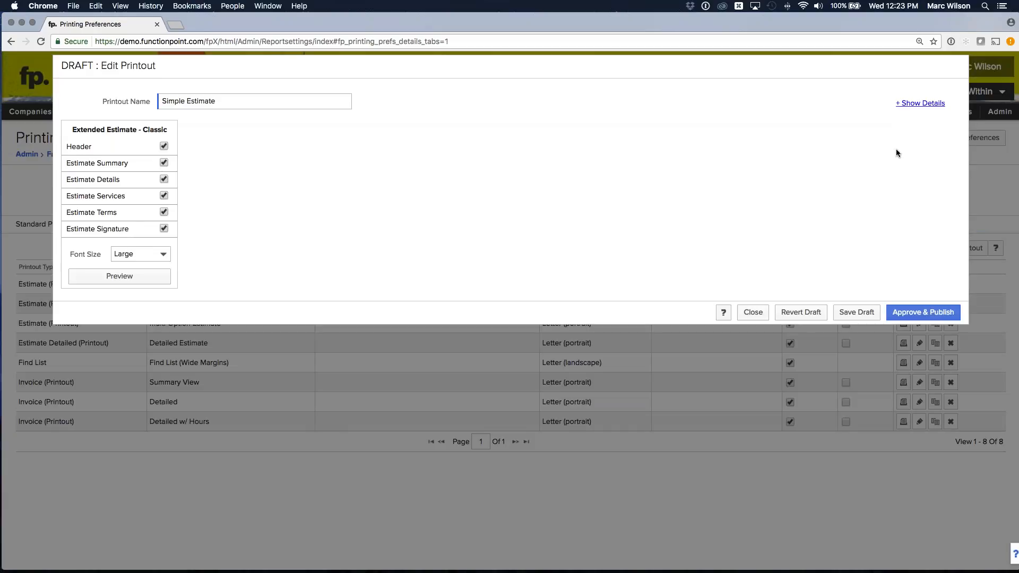
pyautogui.click(914, 104)
pyautogui.click(832, 164)
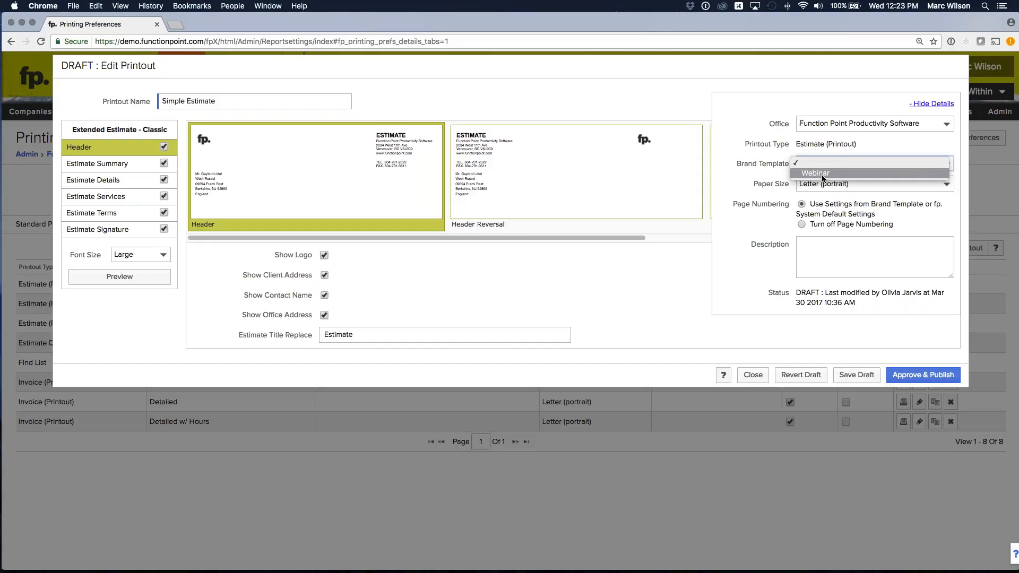
pyautogui.click(822, 175)
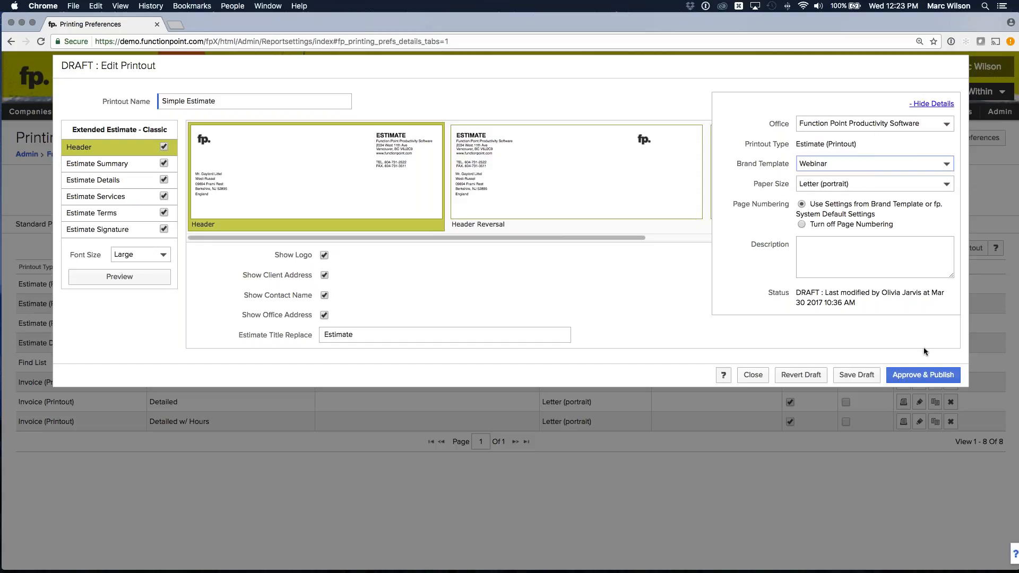
pyautogui.click(924, 375)
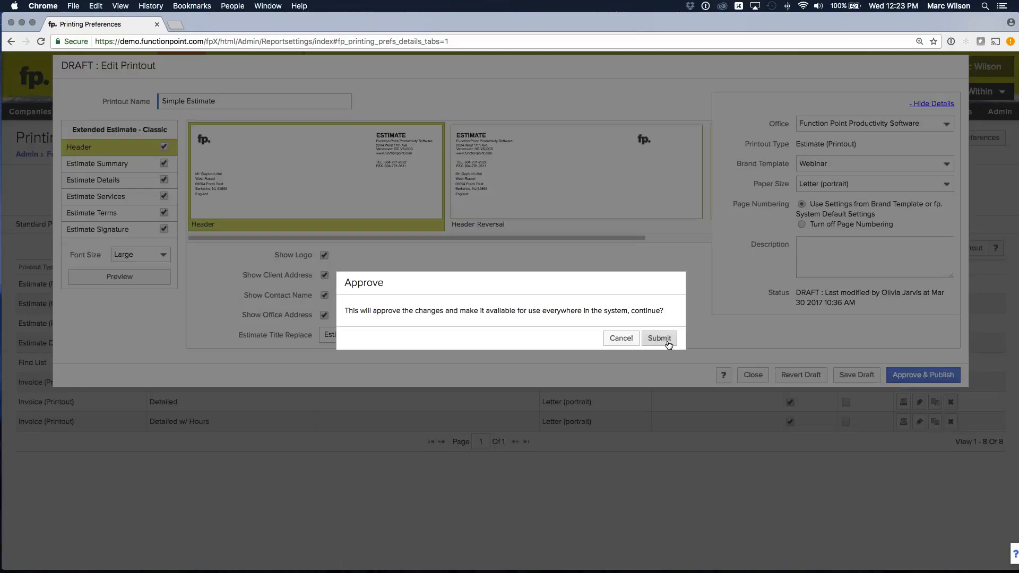
pyautogui.click(667, 340)
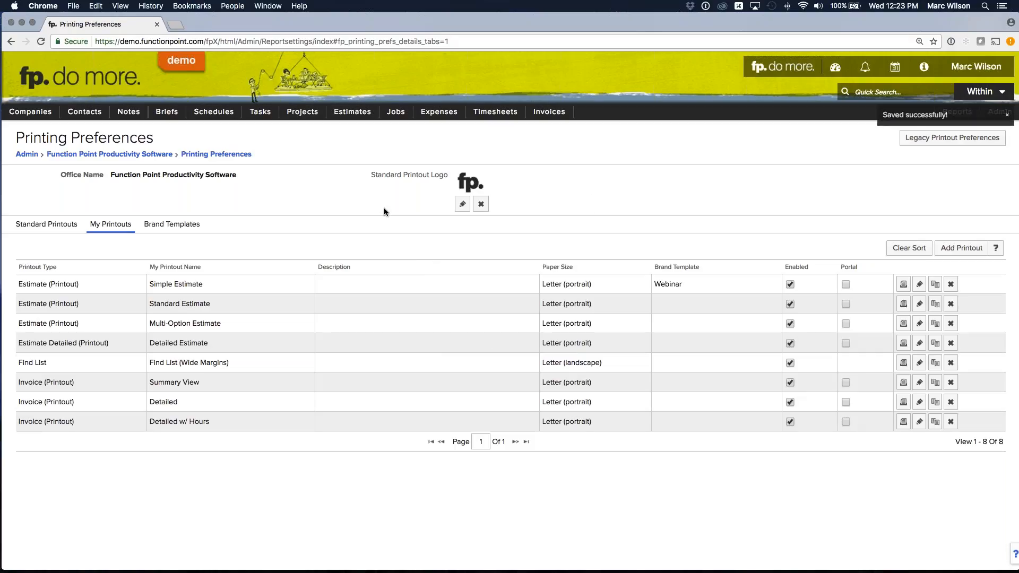
# - Open the Webinar Brochure estimate and generate its Simple Estimate printout
pyautogui.moveTo(352, 113)
pyautogui.moveTo(357, 148)
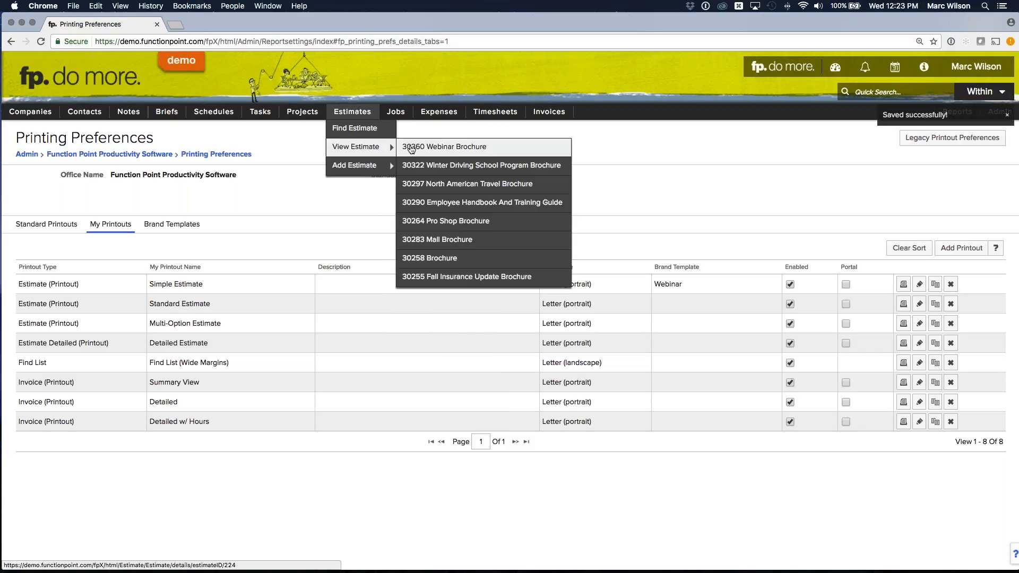
pyautogui.click(452, 148)
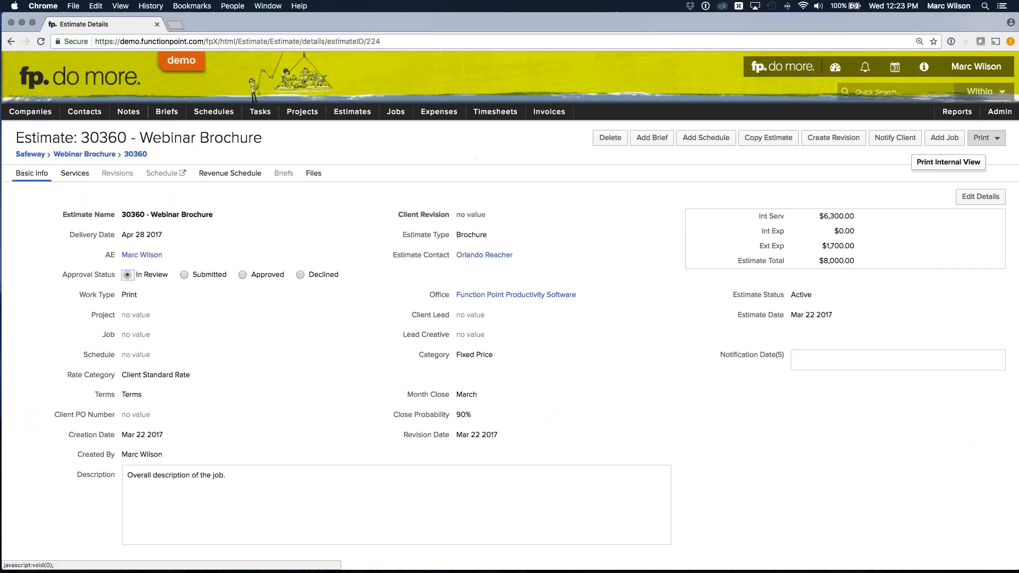
pyautogui.click(994, 139)
pyautogui.click(931, 185)
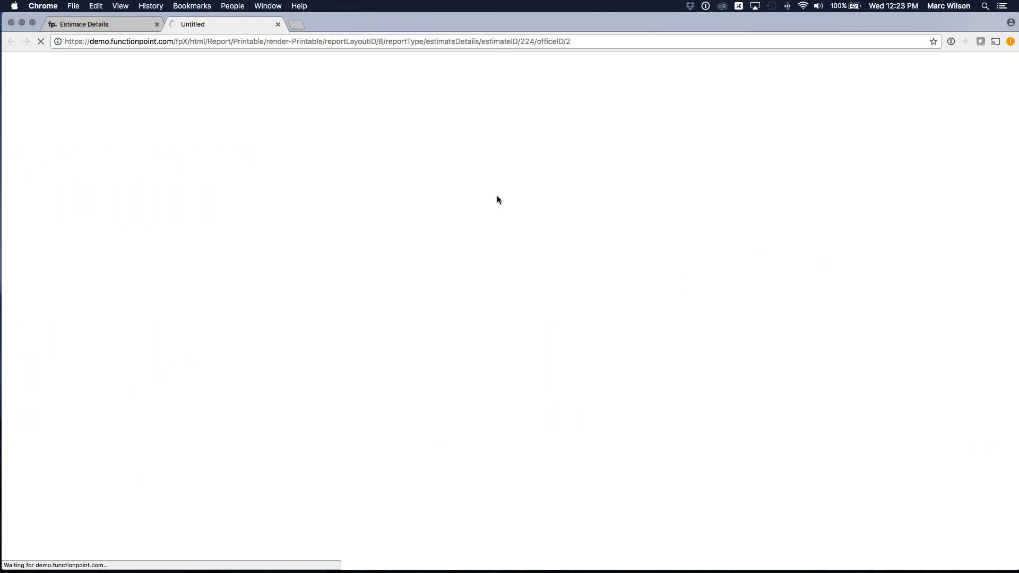
# - Examine the branded cover page and the estimate page of the printout, then close it
pyautogui.scroll(-5, 533, 202)
pyautogui.scroll(5, 536, 202)
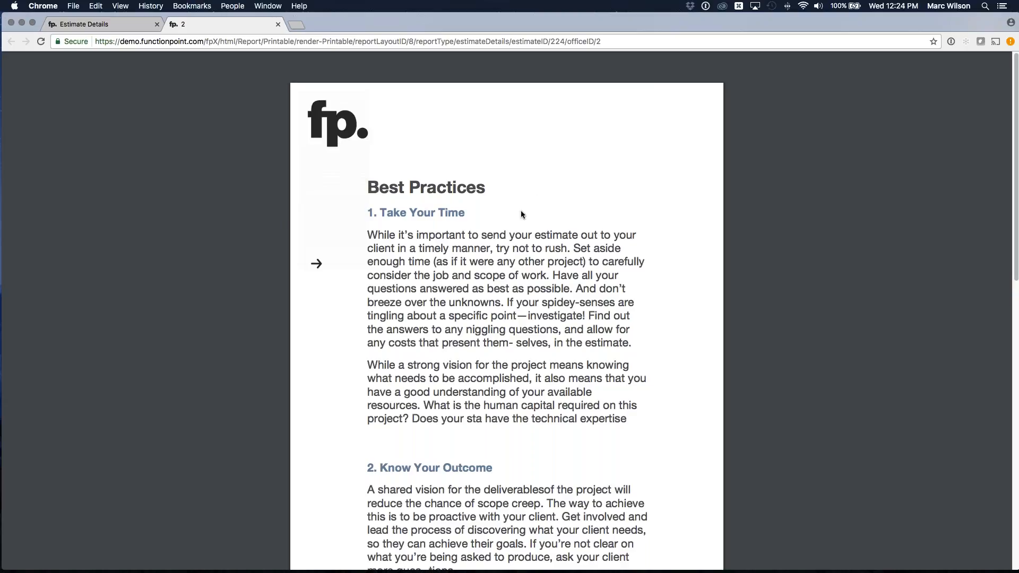
pyautogui.scroll(-10, 528, 214)
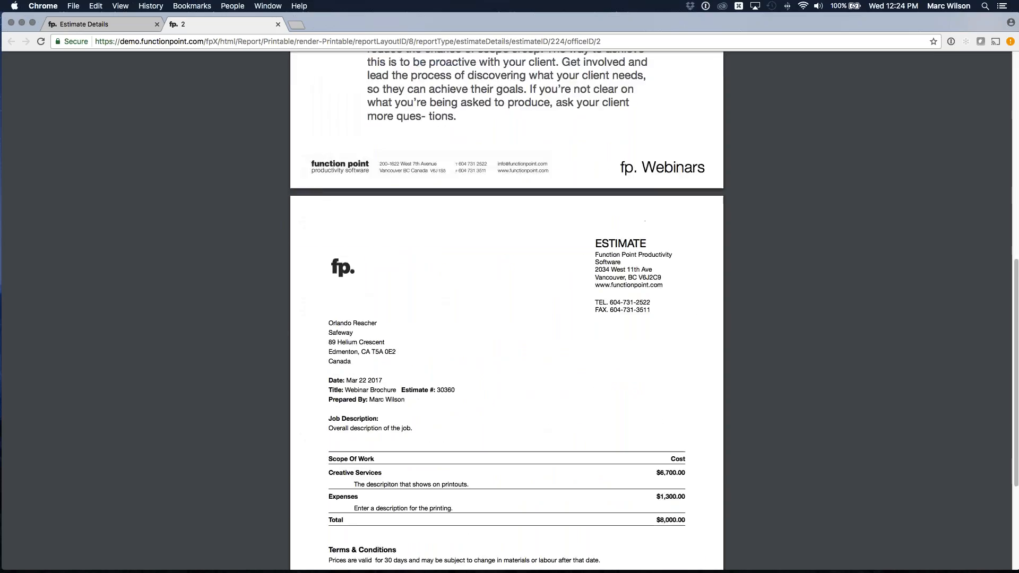
pyautogui.scroll(-2, 535, 215)
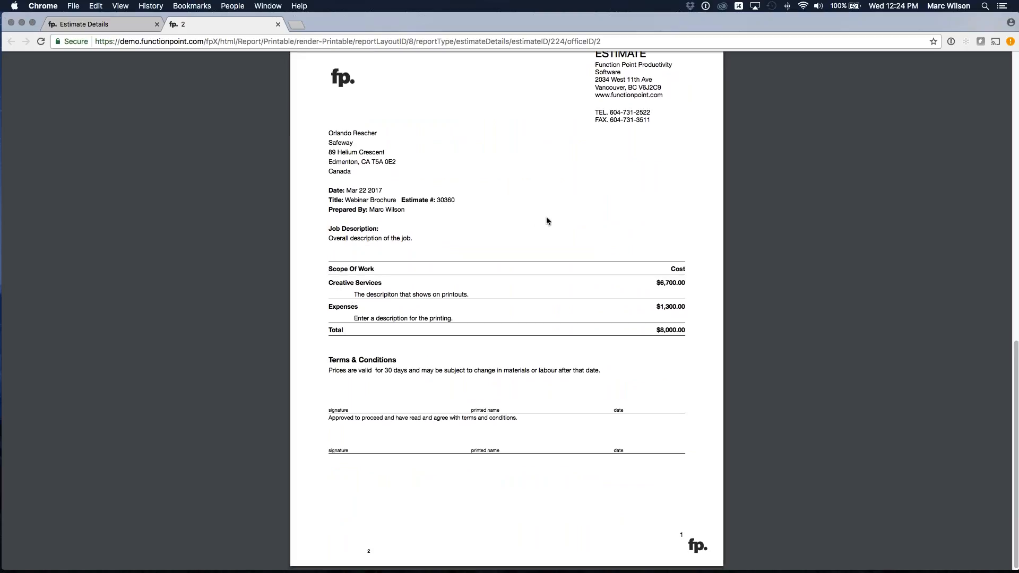
pyautogui.scroll(4, 548, 226)
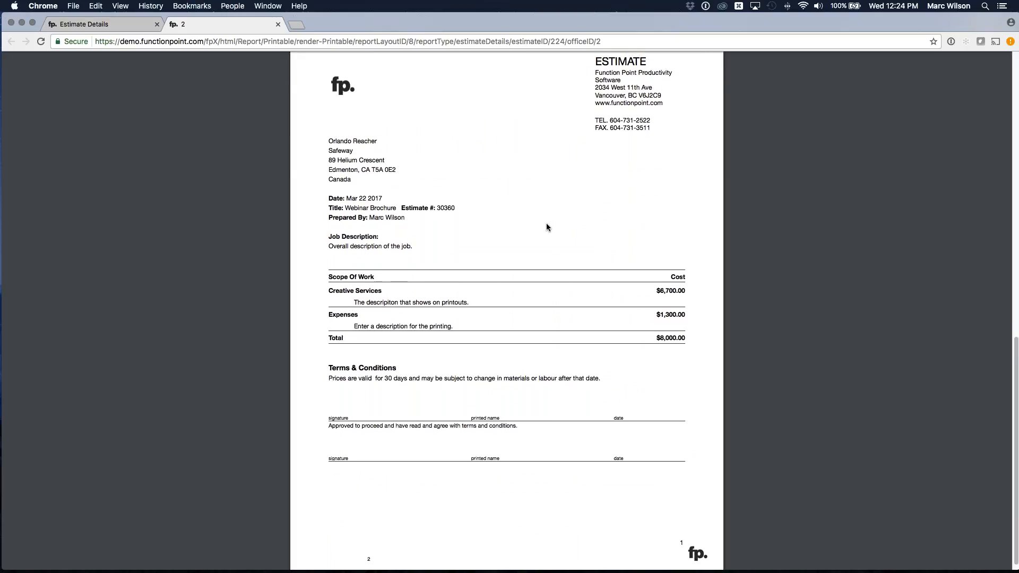
pyautogui.scroll(8, 546, 228)
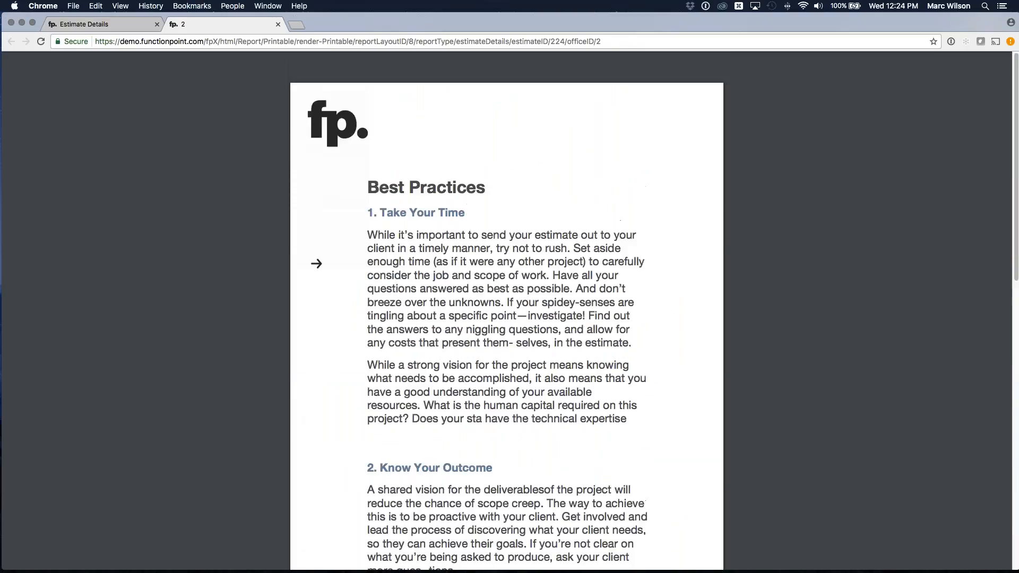
pyautogui.click(278, 24)
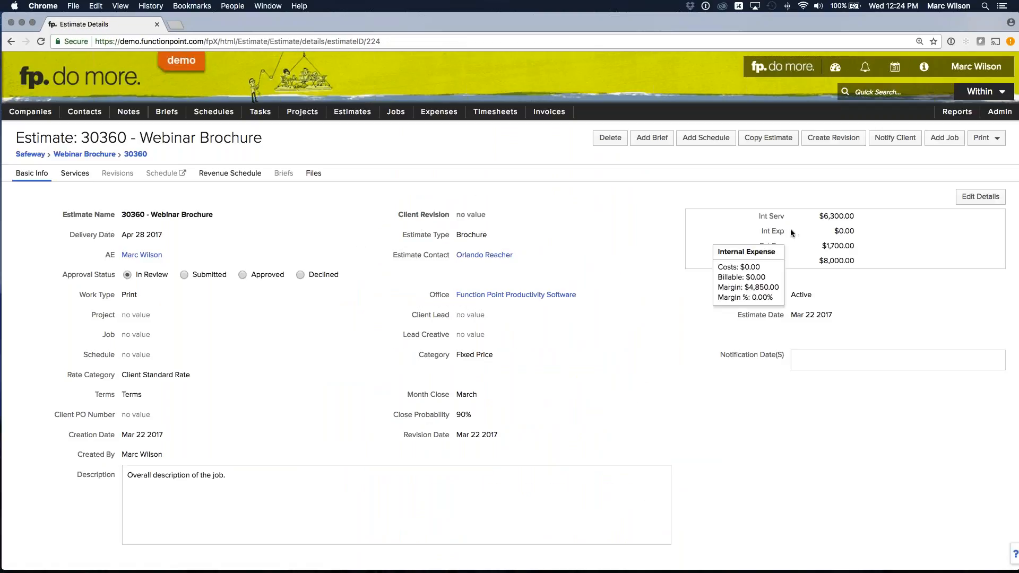
# - Generate the Simple Estimate printout again, enlarge it to examine the Terms & Conditions text, and close it
pyautogui.click(986, 138)
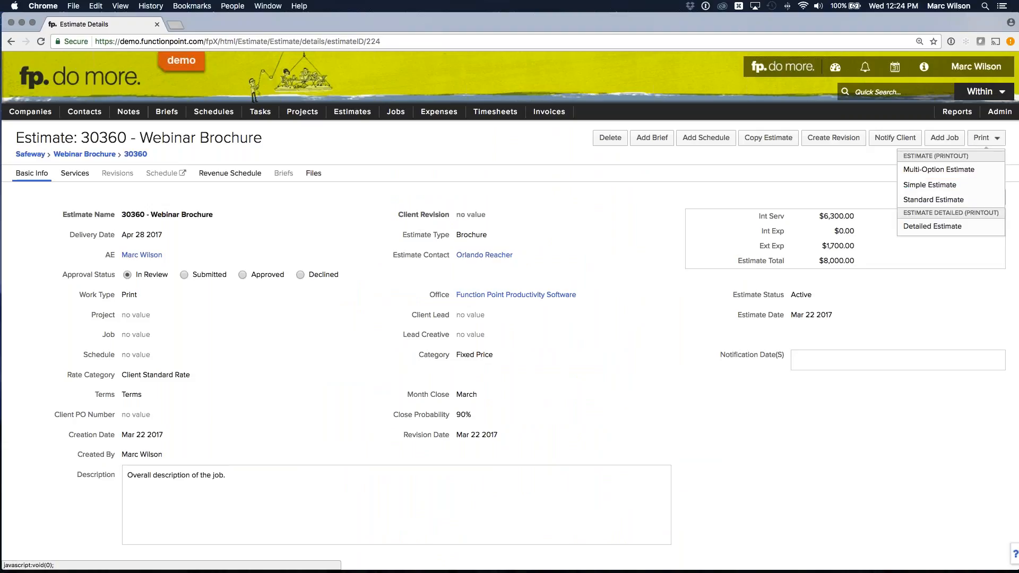
pyautogui.click(929, 185)
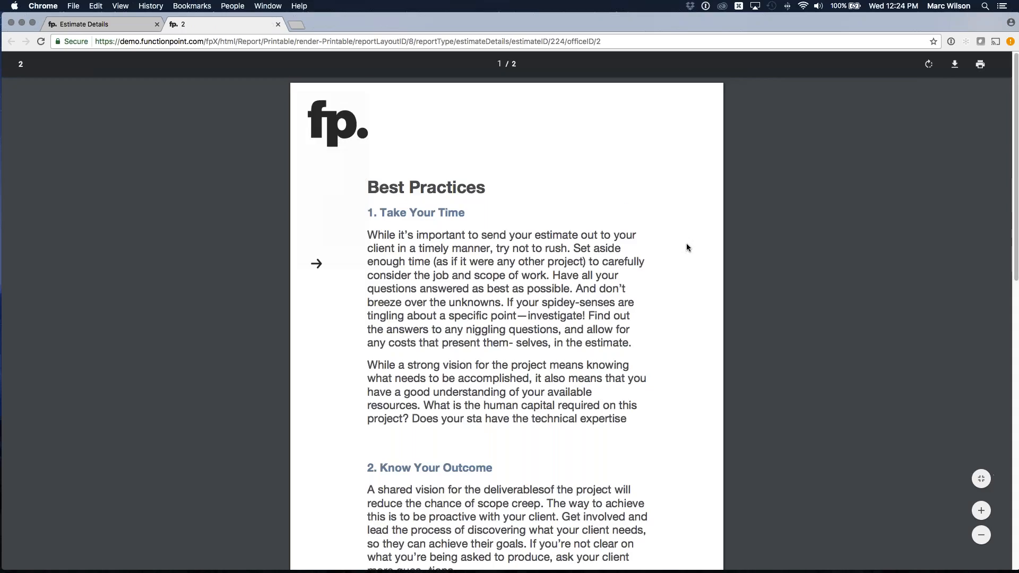
pyautogui.scroll(-11, 688, 247)
pyautogui.press('super+plus')
pyautogui.press('super+plus')
pyautogui.press('super+plus')
pyautogui.scroll(-4, 823, 293)
pyautogui.moveTo(239, 253); pyautogui.dragTo(398, 268)
pyautogui.click(391, 271)
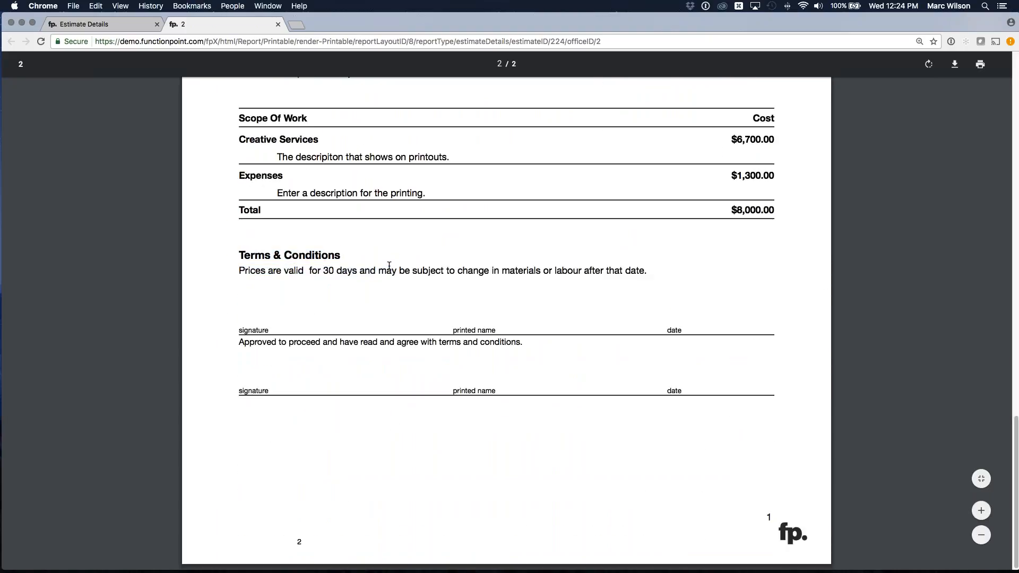
pyautogui.click(278, 24)
# - Edit the estimate's details to check the available terms, locate List Maintenance in the system setup, and submit the details unchanged
pyautogui.click(980, 197)
pyautogui.moveTo(94, 345); pyautogui.dragTo(118, 347)
pyautogui.click(167, 343)
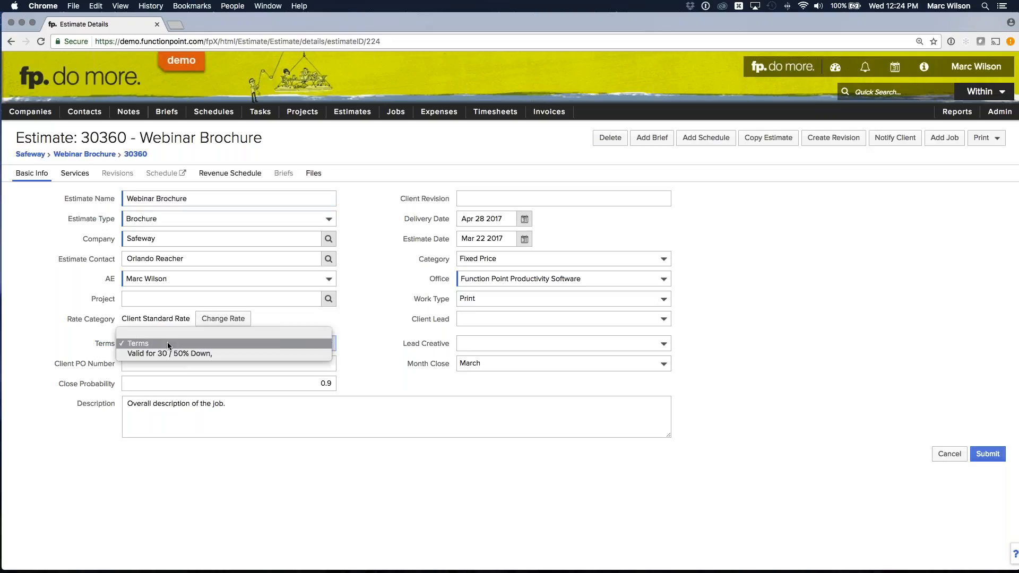
pyautogui.click(75, 340)
pyautogui.click(77, 340)
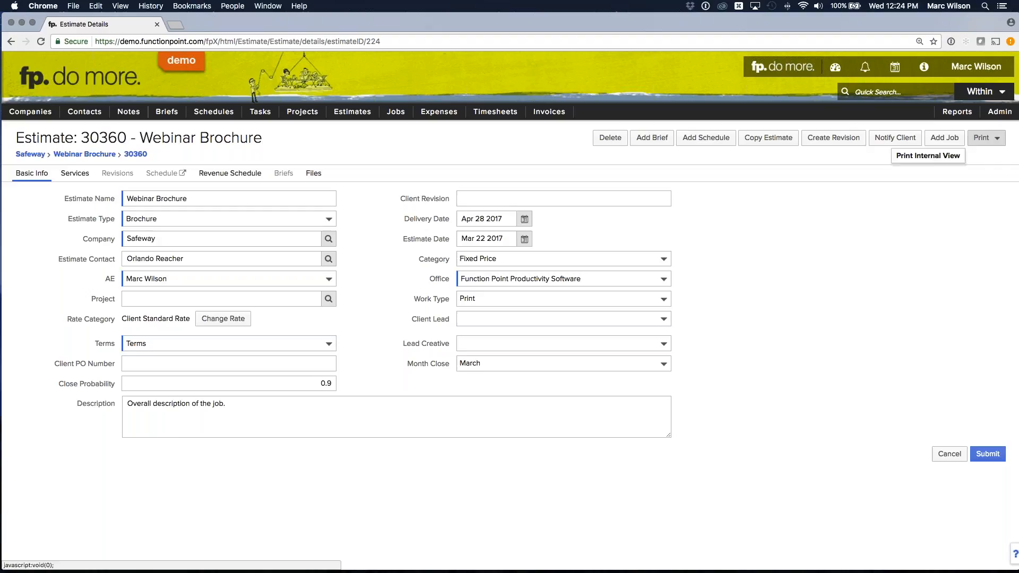
pyautogui.moveTo(994, 120)
pyautogui.moveTo(902, 128)
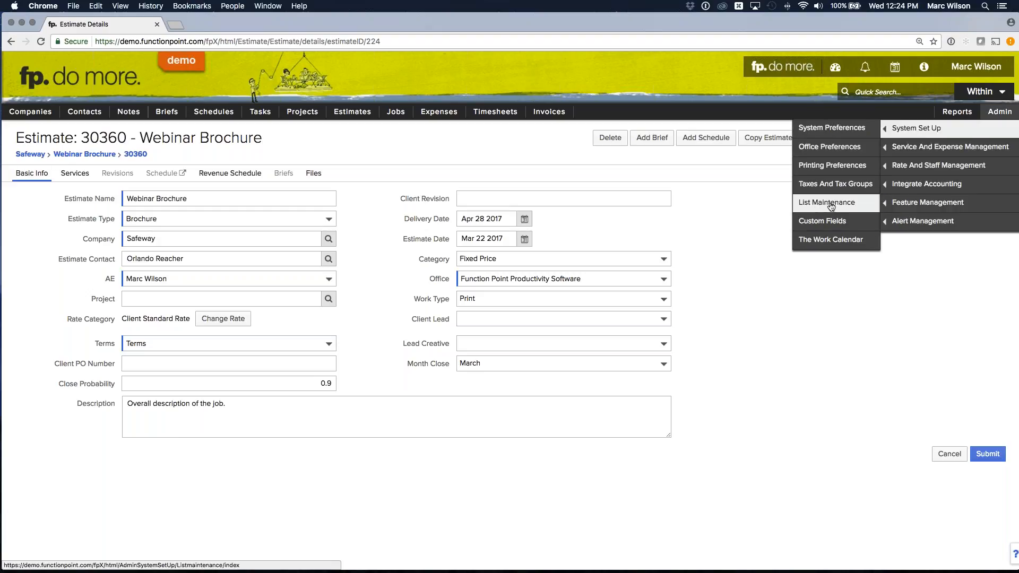
pyautogui.click(987, 454)
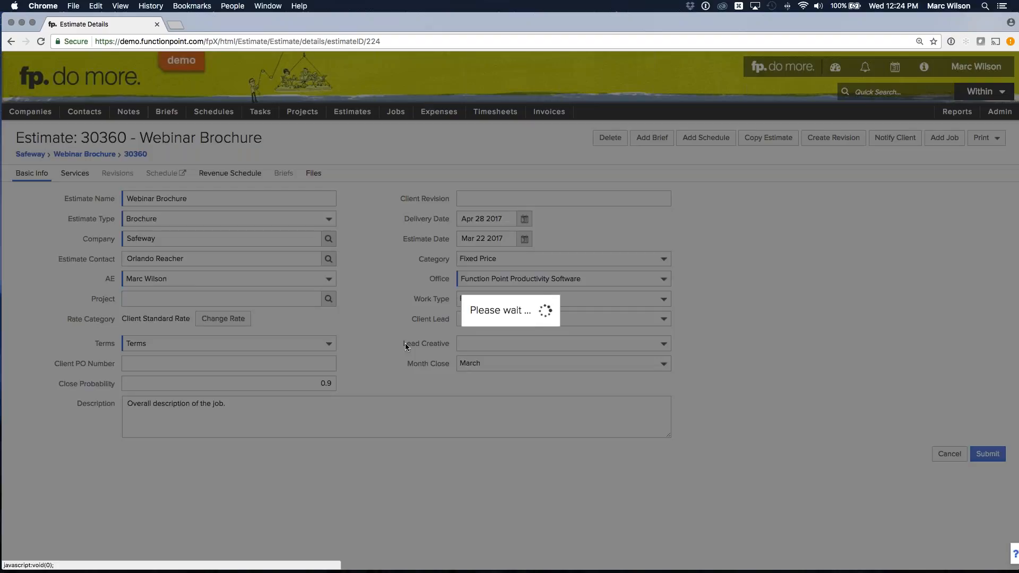
# - Open the estimate's revenue schedule and add three revenue schedule lines
pyautogui.click(75, 173)
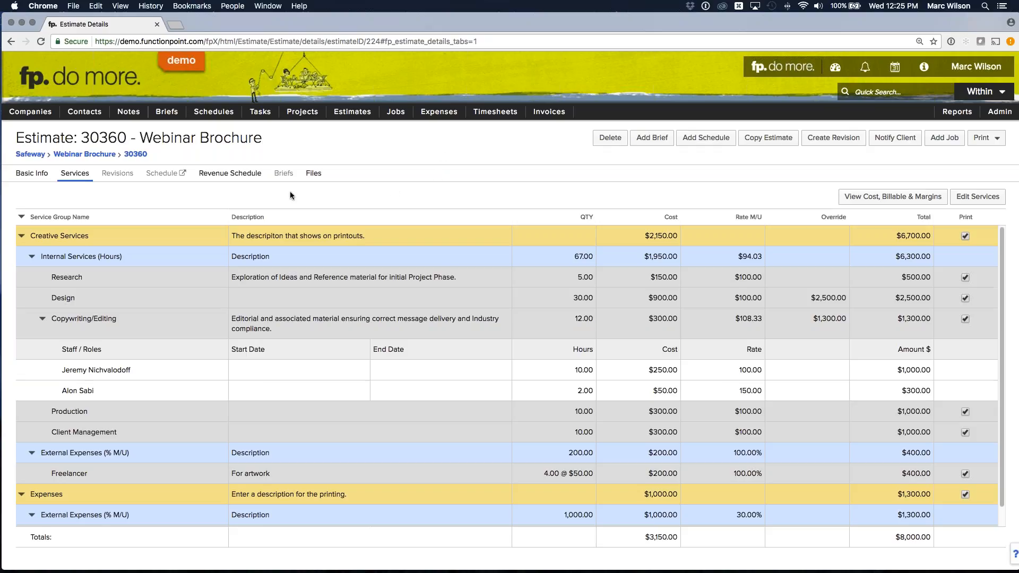
pyautogui.click(233, 177)
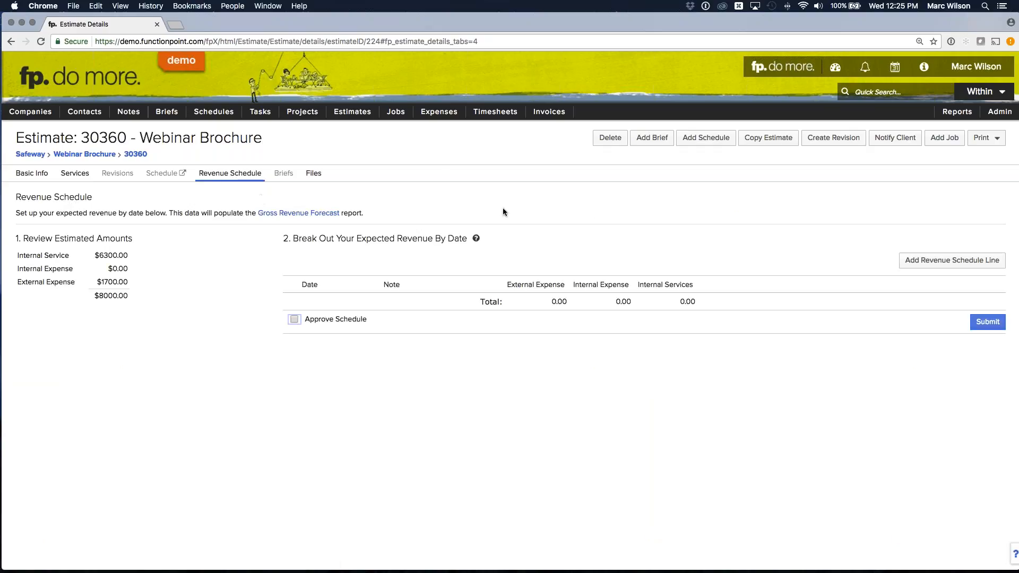
pyautogui.click(924, 261)
pyautogui.click(924, 262)
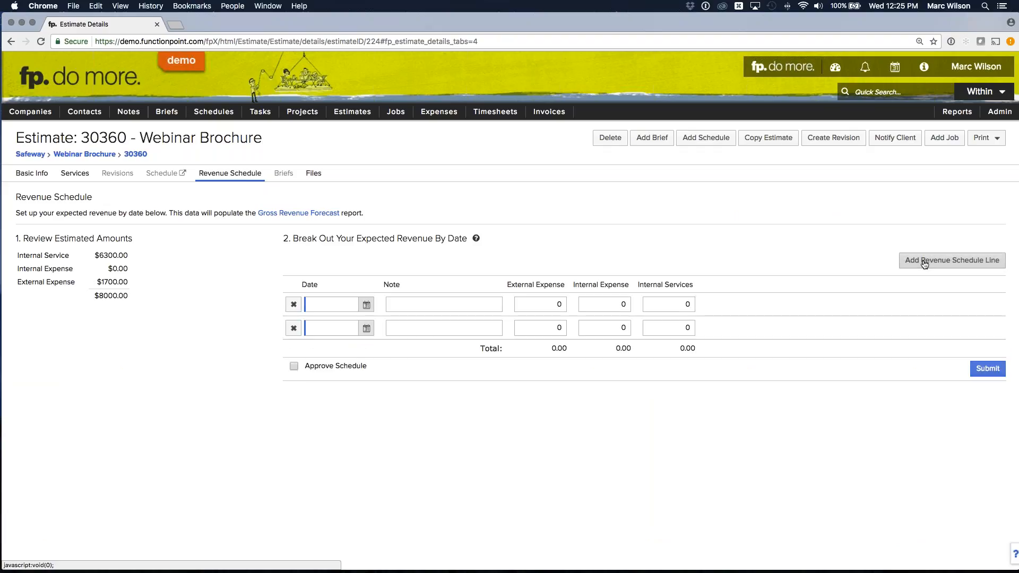
pyautogui.click(924, 262)
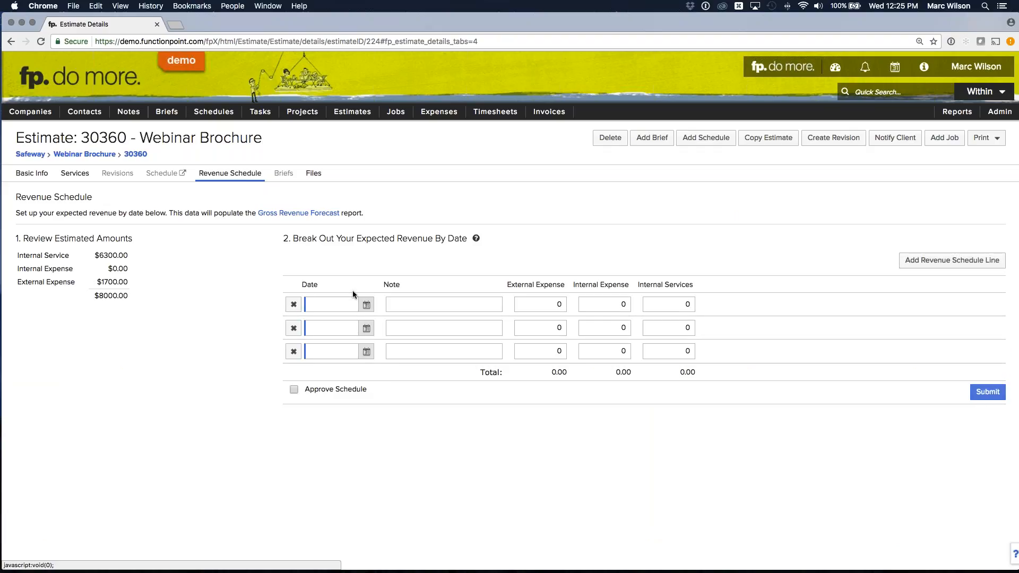
# - Set the first revenue line to Mar 22 2017 with 3150 in internal services
pyautogui.click(314, 301)
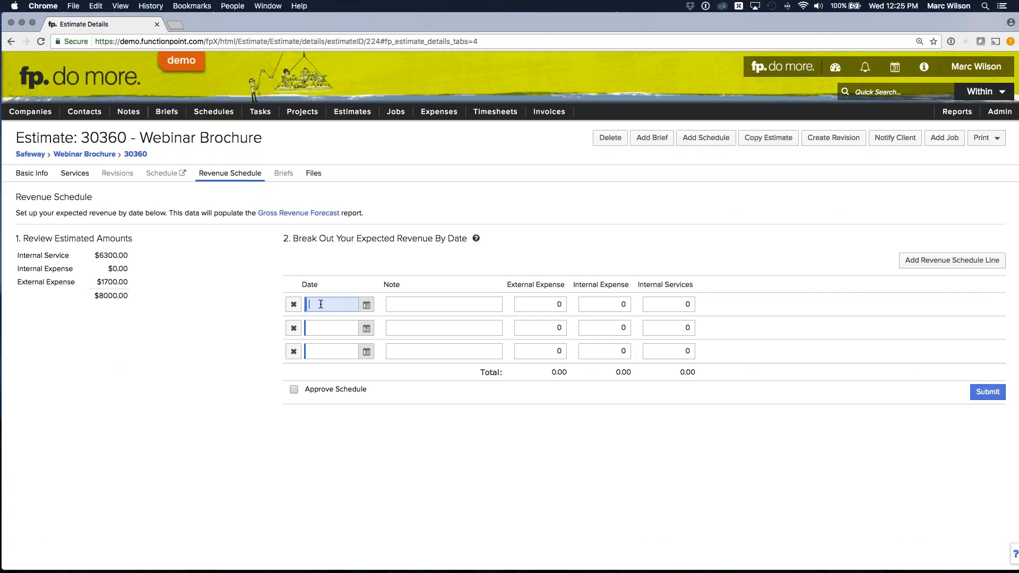
pyautogui.click(366, 305)
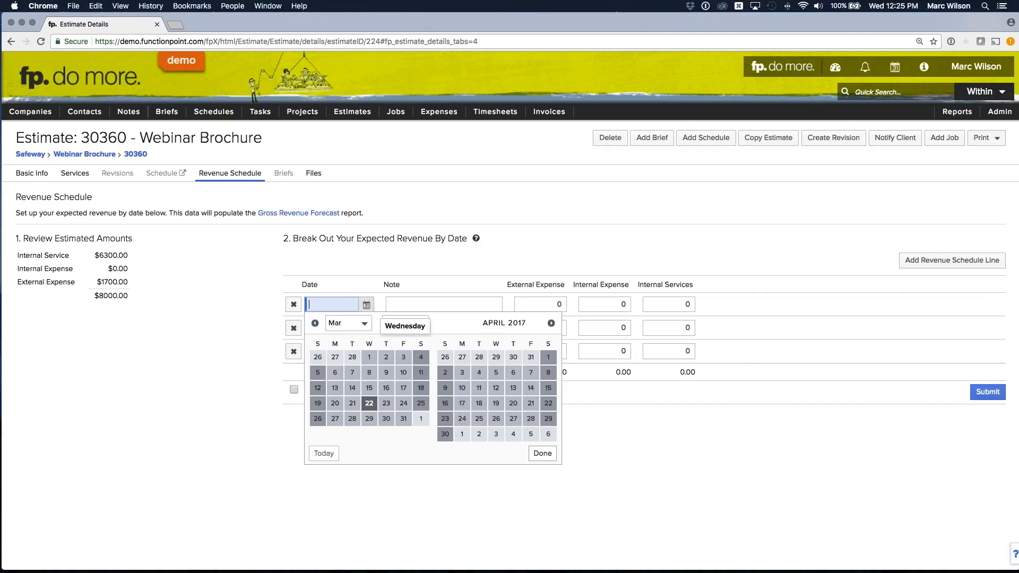
pyautogui.click(368, 403)
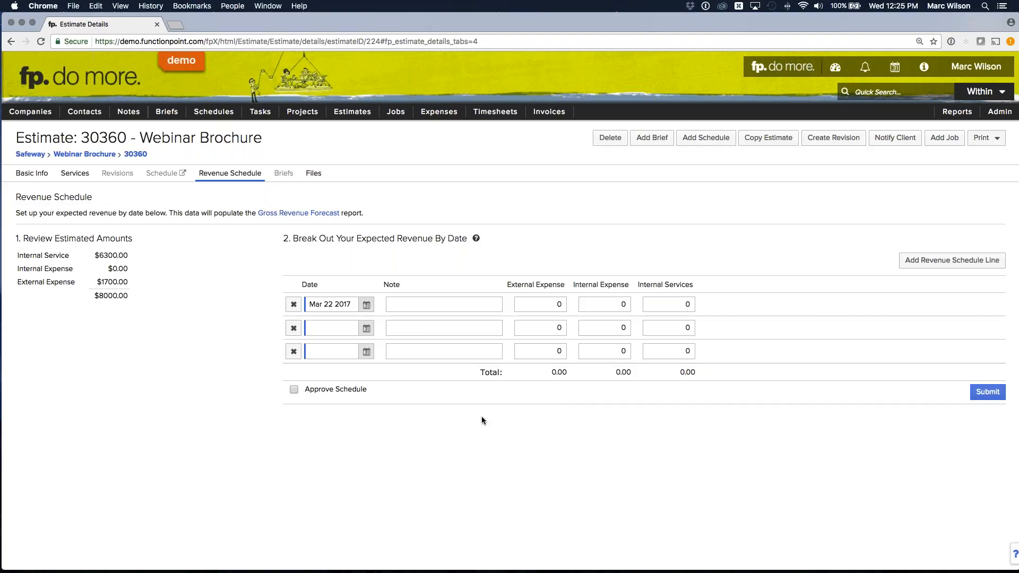
pyautogui.moveTo(99, 255); pyautogui.dragTo(129, 254)
pyautogui.click(126, 255)
pyautogui.click(684, 304)
pyautogui.write('3150')
pyautogui.click(704, 252)
pyautogui.moveTo(677, 375)
# - Set the second revenue line to Apr 14 2017 with 3150 in internal services
pyautogui.click(364, 329)
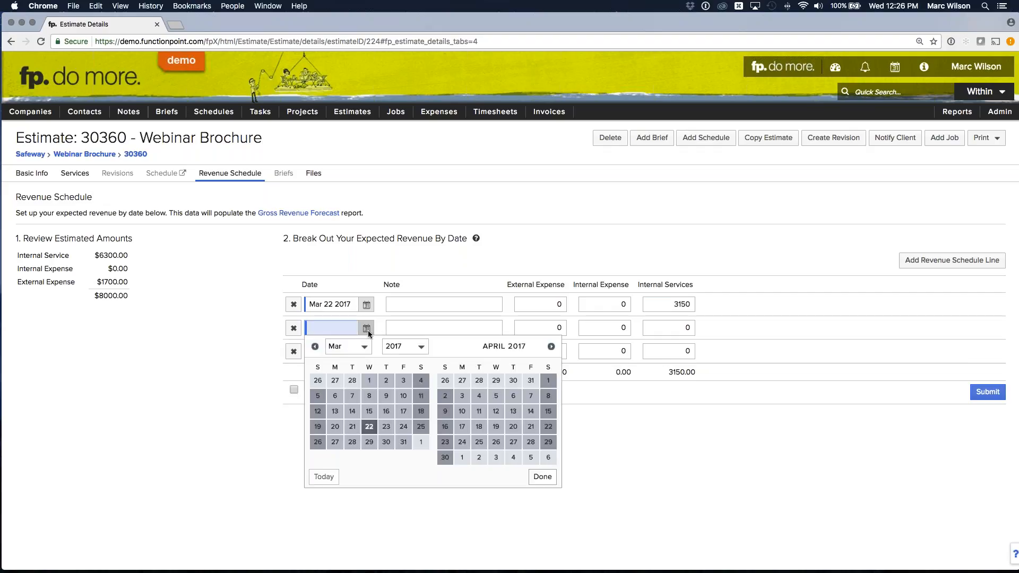
pyautogui.click(531, 412)
pyautogui.click(687, 328)
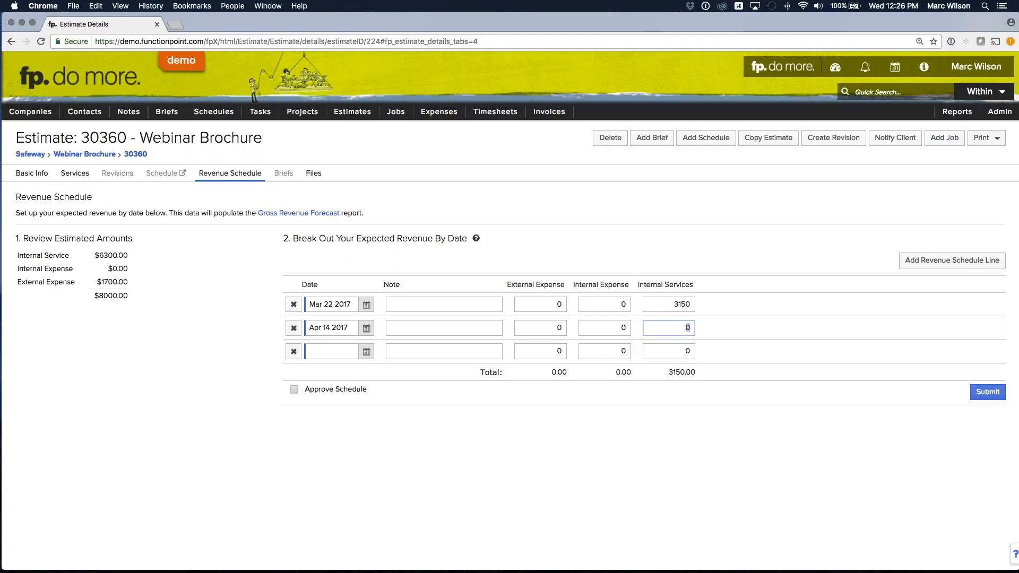
pyautogui.write('3150')
# - Set the third revenue line to Apr 28 2017 with 1700 in external expense, and submit the revenue schedule
pyautogui.click(366, 352)
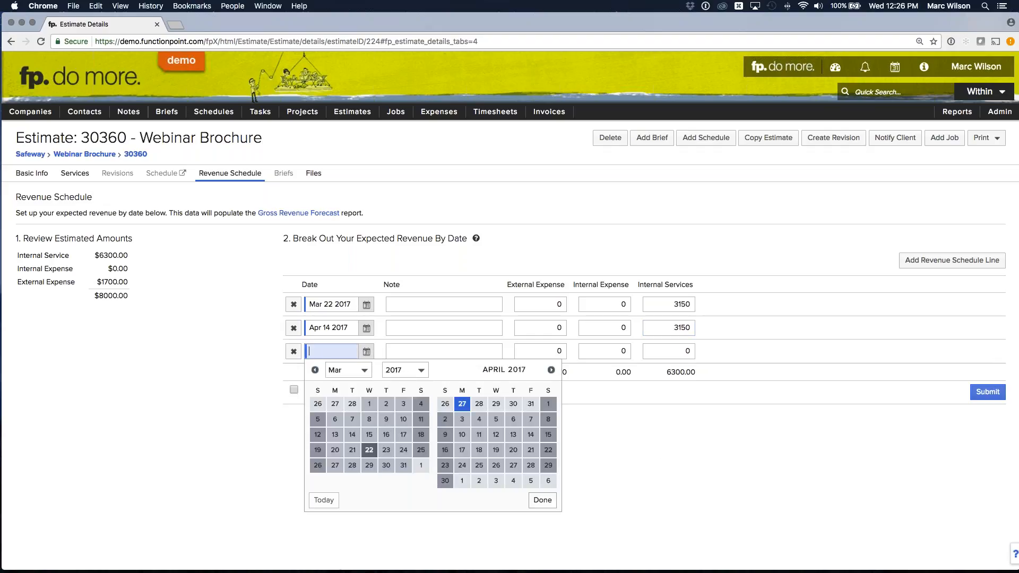
pyautogui.click(531, 465)
pyautogui.click(559, 351)
pyautogui.doubleClick(558, 350)
pyautogui.write('1700')
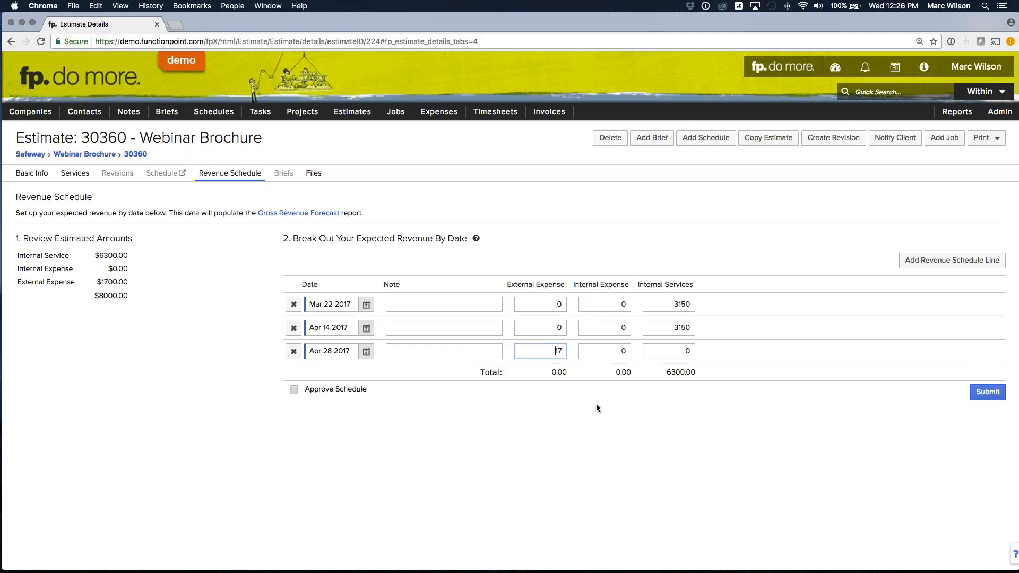
pyautogui.click(589, 422)
pyautogui.click(88, 291)
pyautogui.click(988, 392)
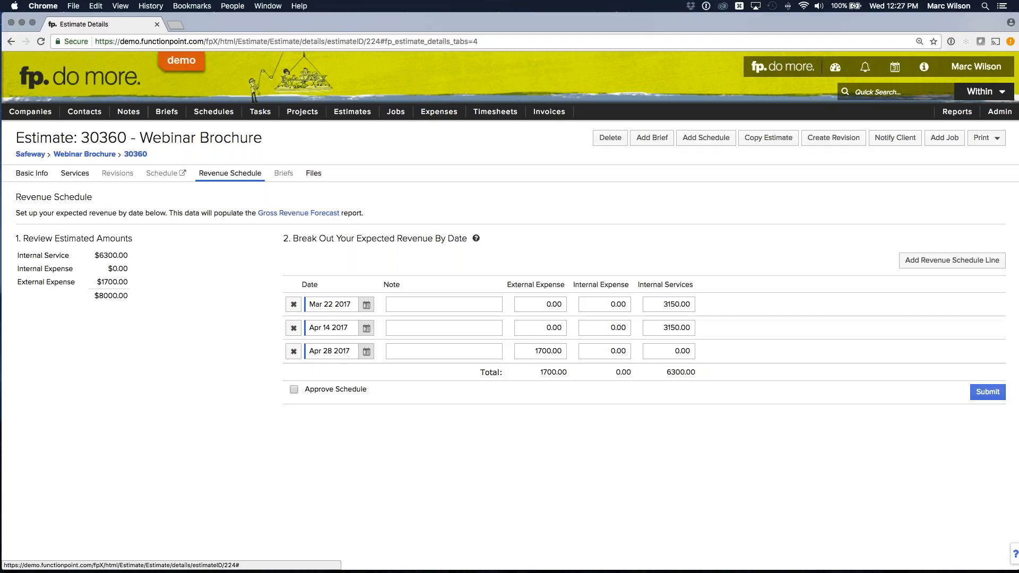
# - Copy the estimate under the name Webinar Brochure 2
pyautogui.click(770, 139)
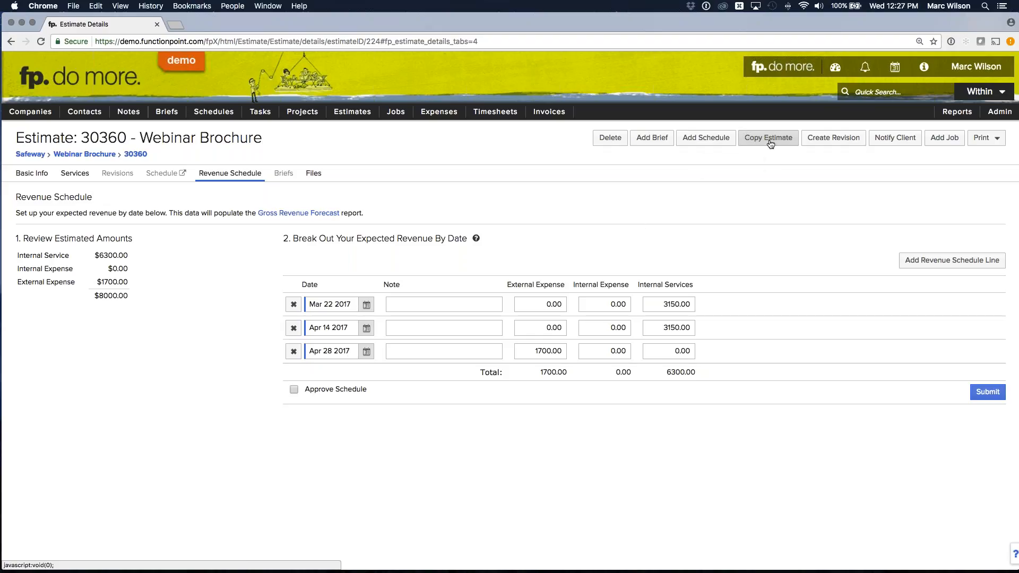
pyautogui.write('2')
pyautogui.click(988, 431)
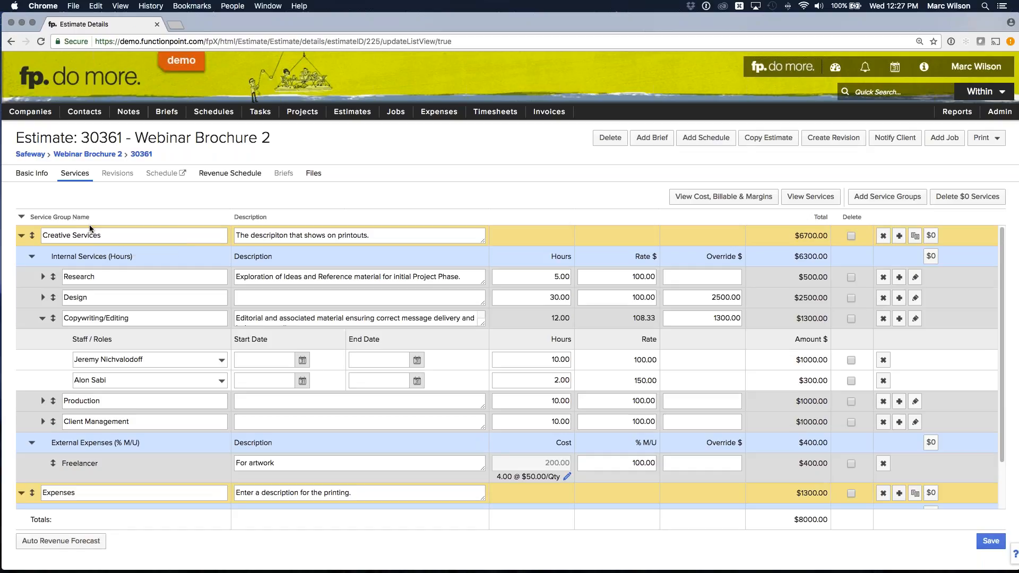
# - Generate the automatic revenue forecast for the Webinar Brochure 2 estimate and open its revenue schedule
pyautogui.scroll(-2, 90, 229)
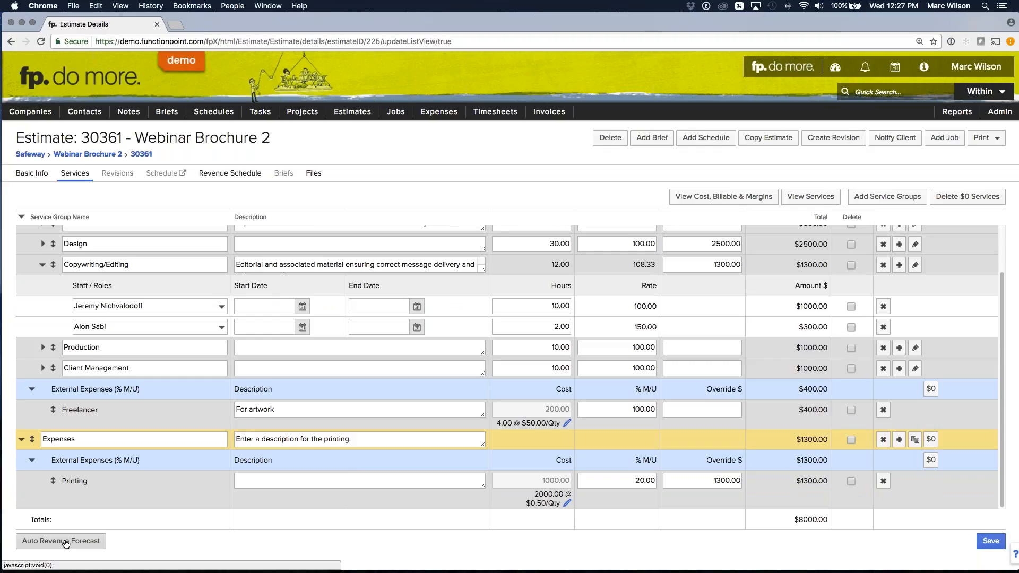
pyautogui.click(65, 542)
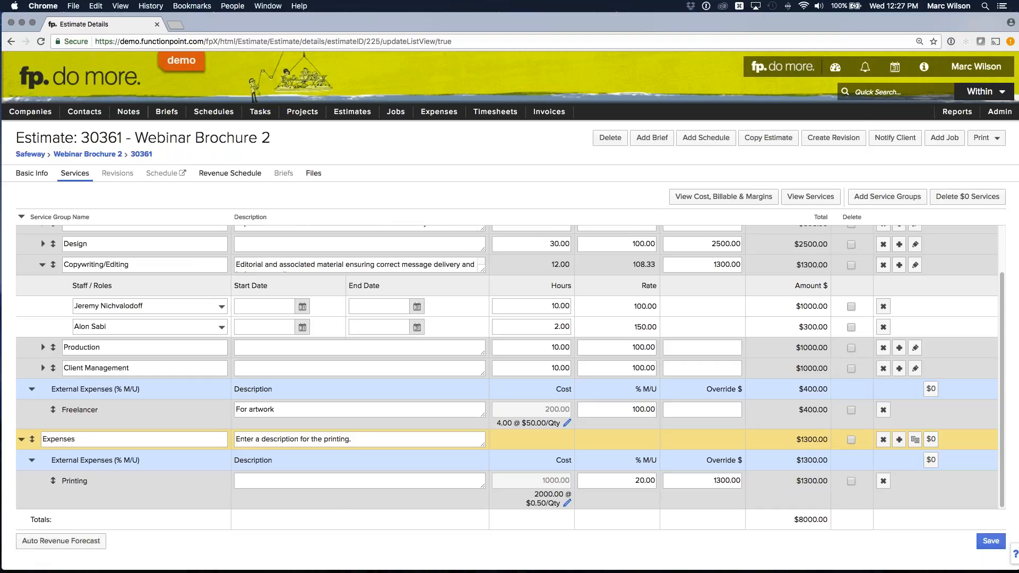
pyautogui.click(232, 173)
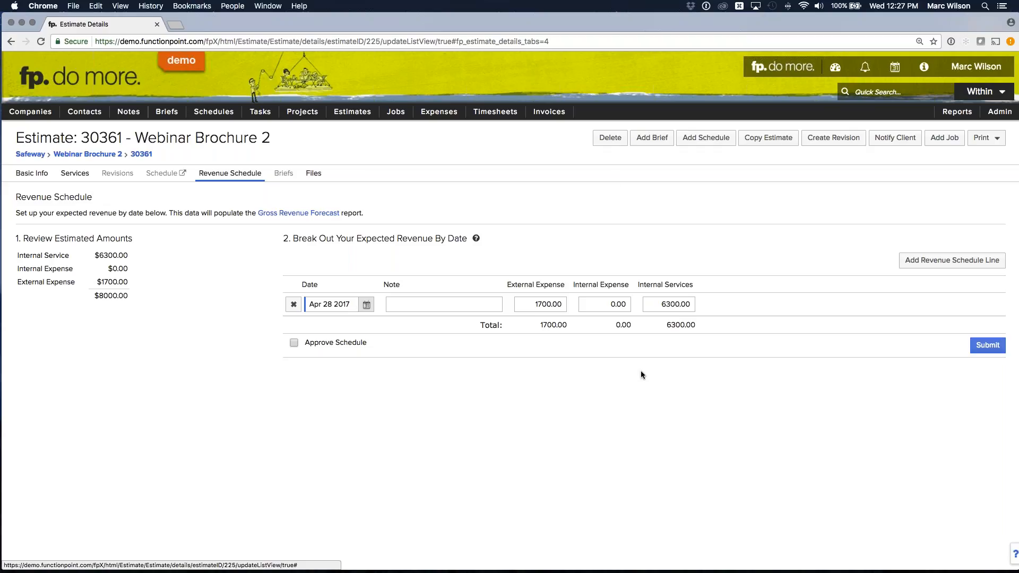
# - Delete the Webinar Brochure 2 estimate together with its associated data
pyautogui.click(611, 138)
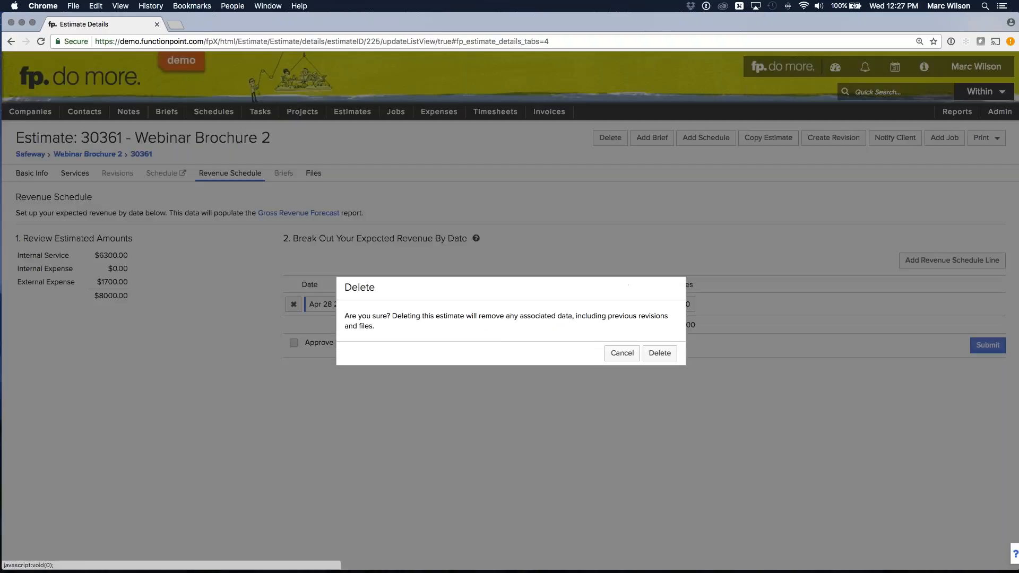
pyautogui.click(660, 353)
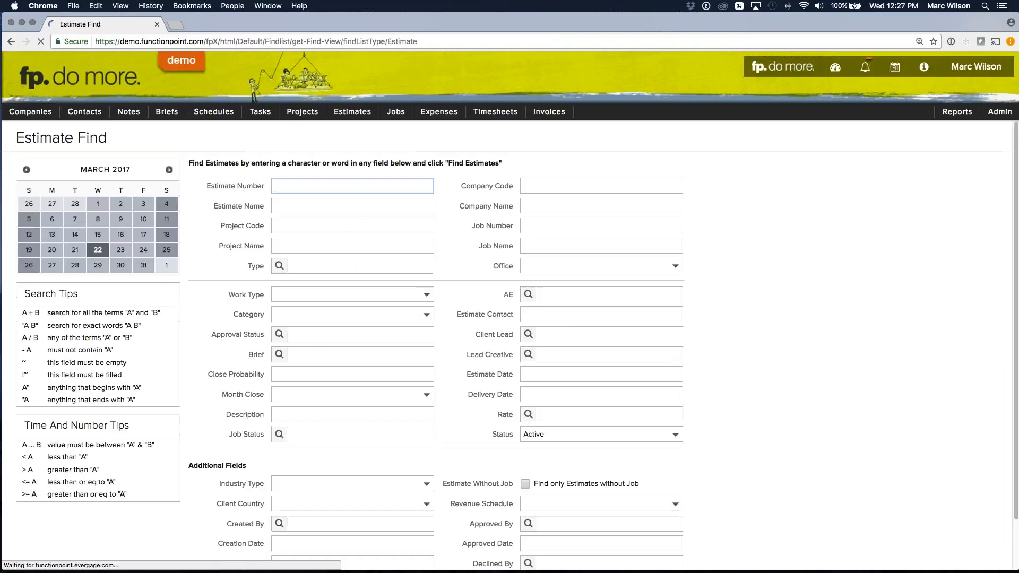
# - Reopen the original Webinar Brochure estimate and view its revenue schedule
pyautogui.moveTo(352, 112)
pyautogui.moveTo(361, 147)
pyautogui.click(412, 147)
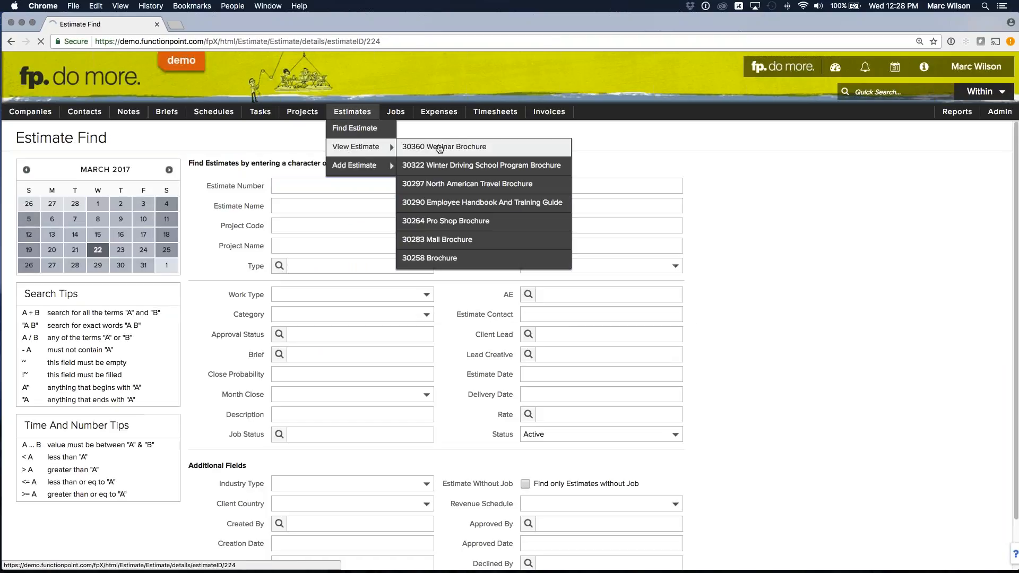
pyautogui.click(76, 174)
pyautogui.click(230, 173)
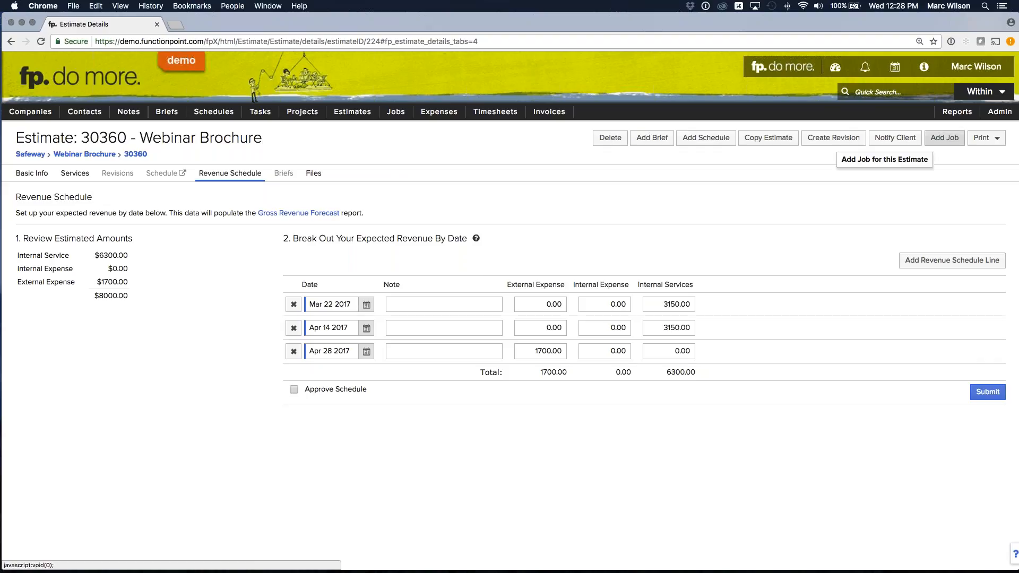
# - Open the Gross Revenue Forecast report among the Plan reports and set its office to Function Point Productivity Software
pyautogui.moveTo(960, 116)
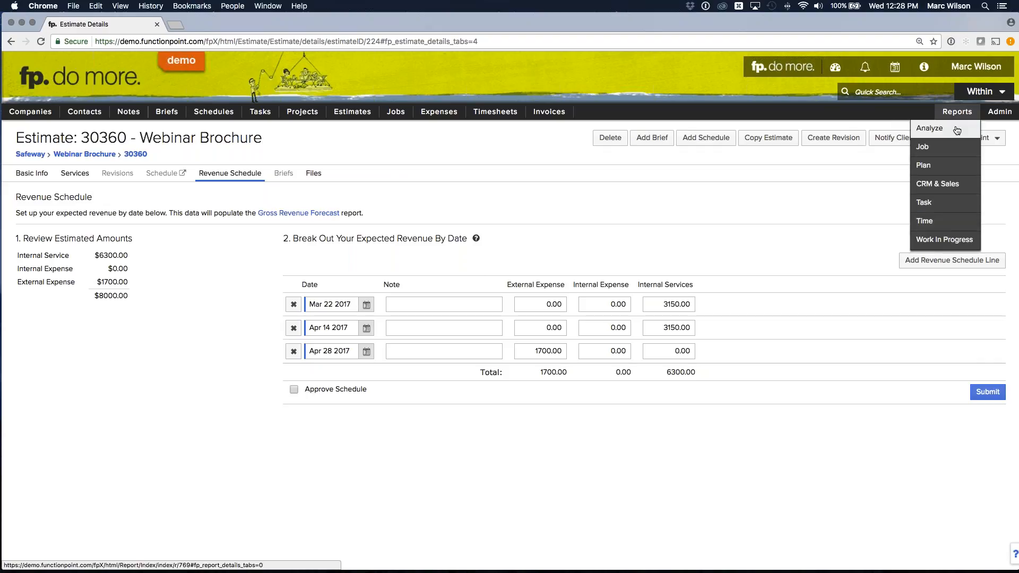
pyautogui.click(934, 167)
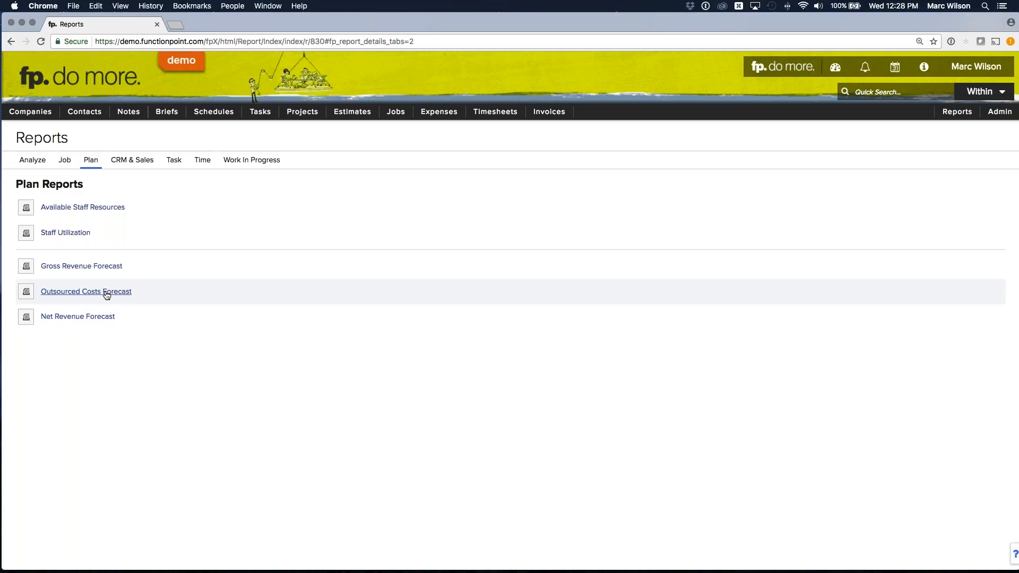
pyautogui.click(88, 268)
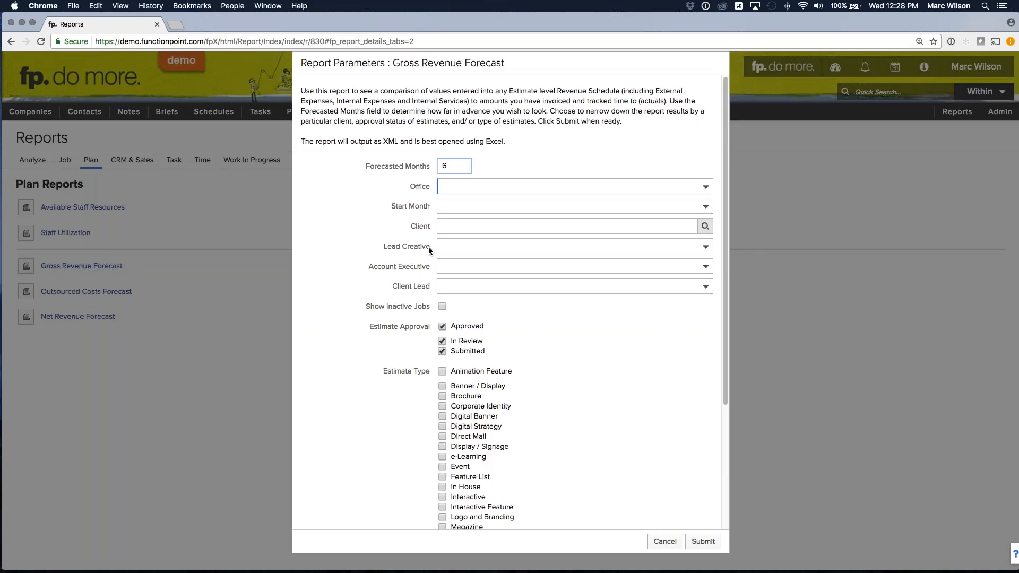
pyautogui.click(467, 186)
pyautogui.click(473, 193)
# - Set the forecasted months to 4, limit the report to the Brochure estimate type, and submit it
pyautogui.doubleClick(449, 167)
pyautogui.write('3')
pyautogui.click(409, 166)
pyautogui.press('Tab')
pyautogui.write('4')
pyautogui.click(406, 177)
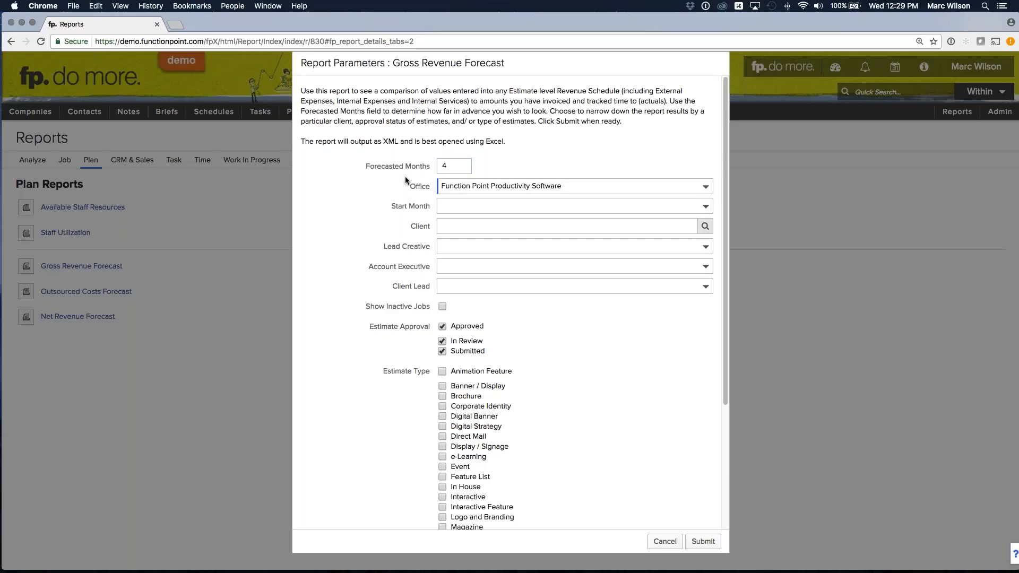
pyautogui.click(448, 398)
pyautogui.click(703, 542)
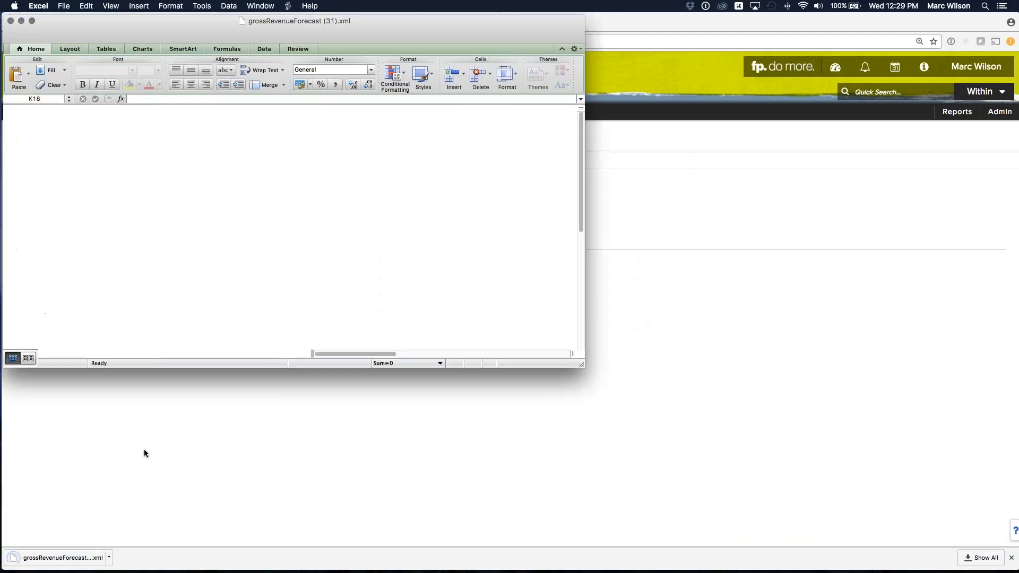
# - Enlarge the forecast report's window in Excel and set its zoom to 150%
pyautogui.moveTo(582, 365); pyautogui.dragTo(707, 407)
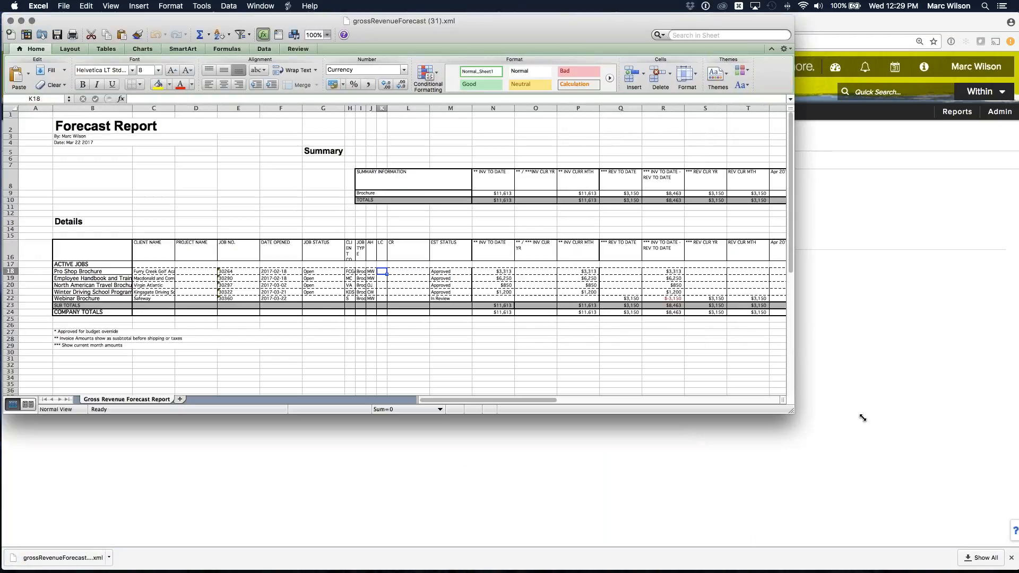
pyautogui.click(328, 35)
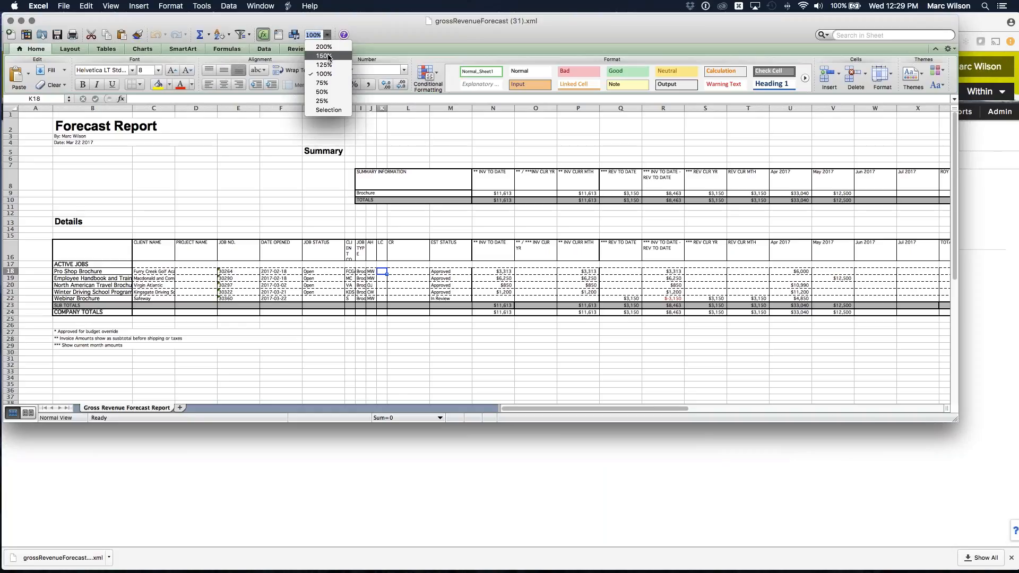
pyautogui.click(324, 55)
# - Examine the active brochure jobs in the Details table and compare their job statuses
pyautogui.scroll(-5, 351, 207)
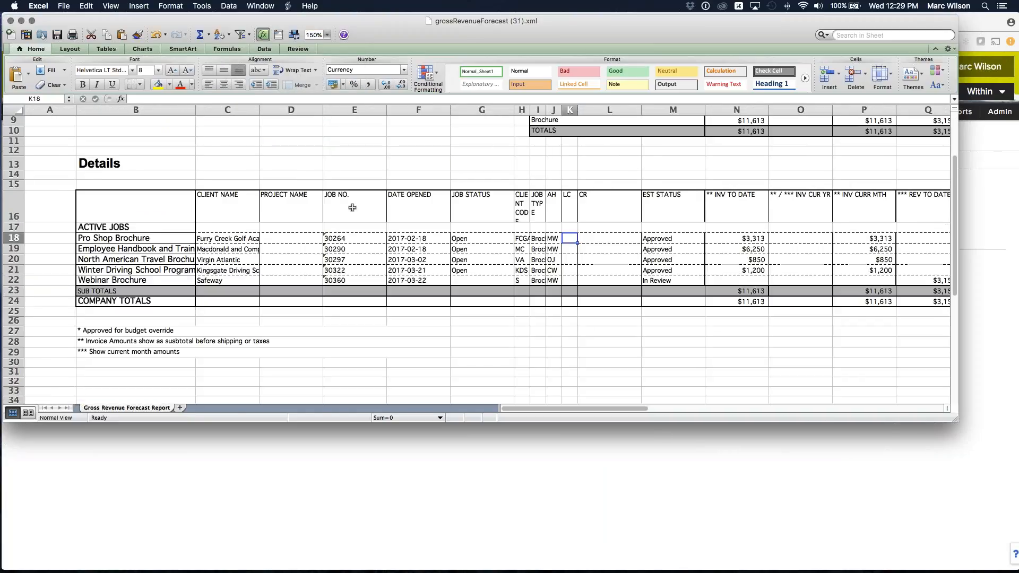
pyautogui.click(87, 248)
pyautogui.click(108, 260)
pyautogui.click(107, 271)
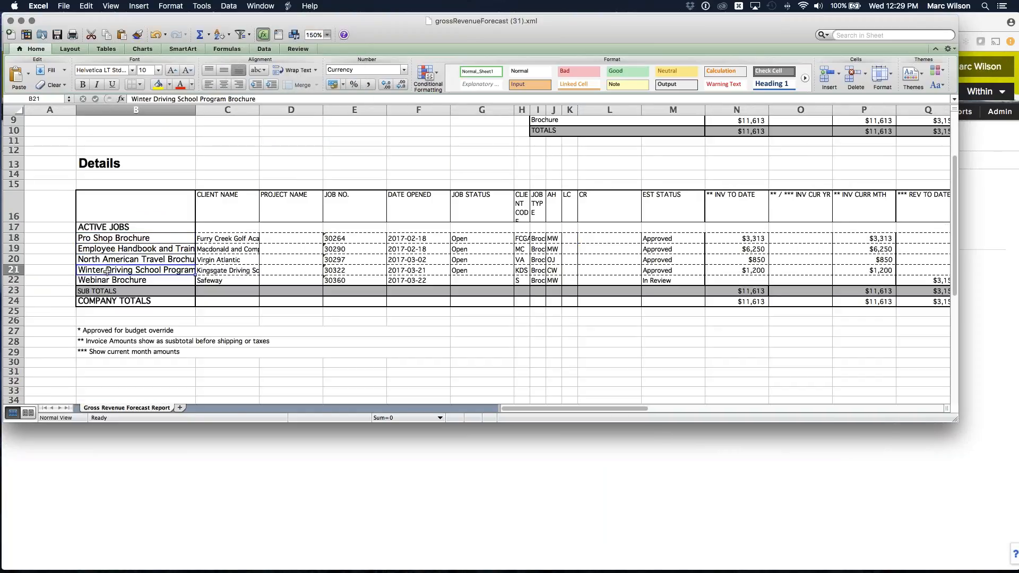
pyautogui.click(109, 280)
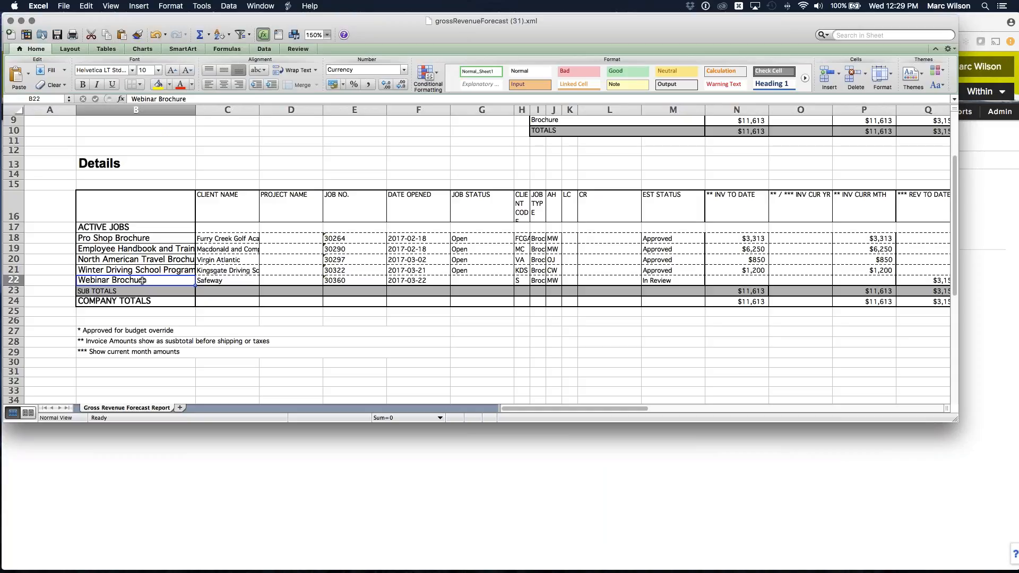
pyautogui.click(467, 280)
pyautogui.moveTo(467, 271); pyautogui.dragTo(469, 238)
pyautogui.click(461, 239)
# - Examine the forecast's company totals for the current month, April 2017, May 2017 and total revenue
pyautogui.hscroll(10, 461, 239)
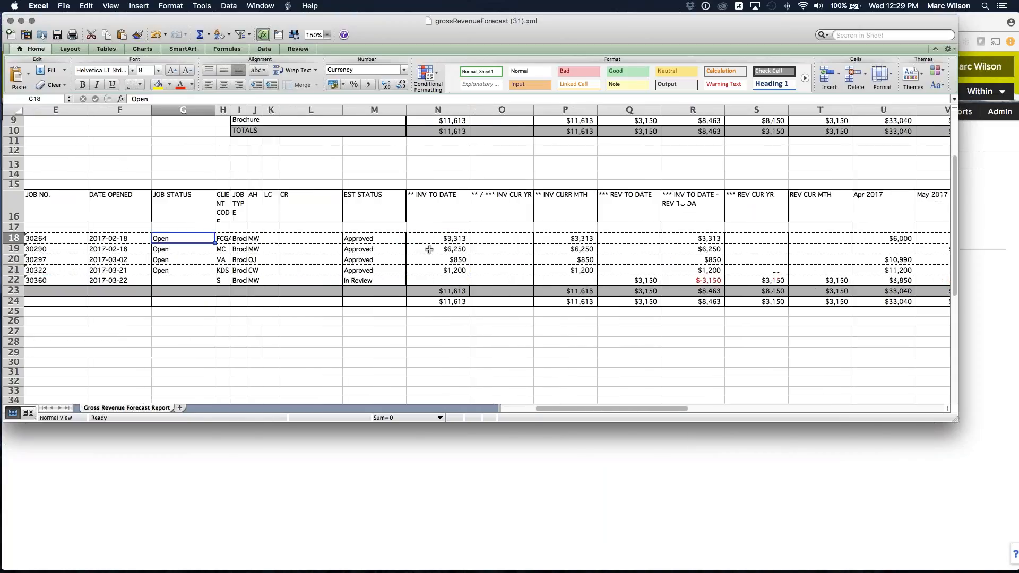
pyautogui.hscroll(5, 603, 213)
pyautogui.hscroll(1, 603, 213)
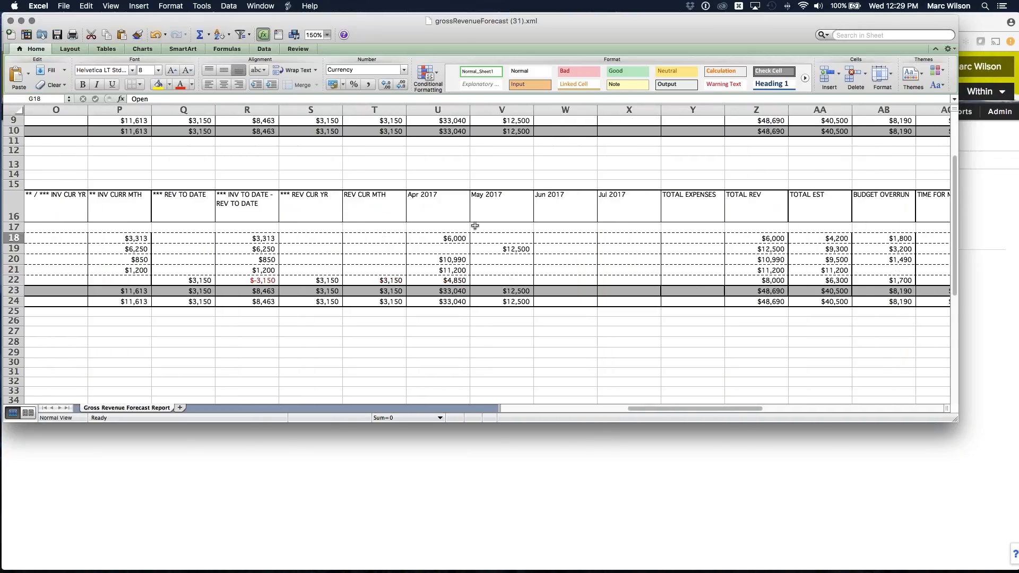
pyautogui.click(380, 207)
pyautogui.click(394, 303)
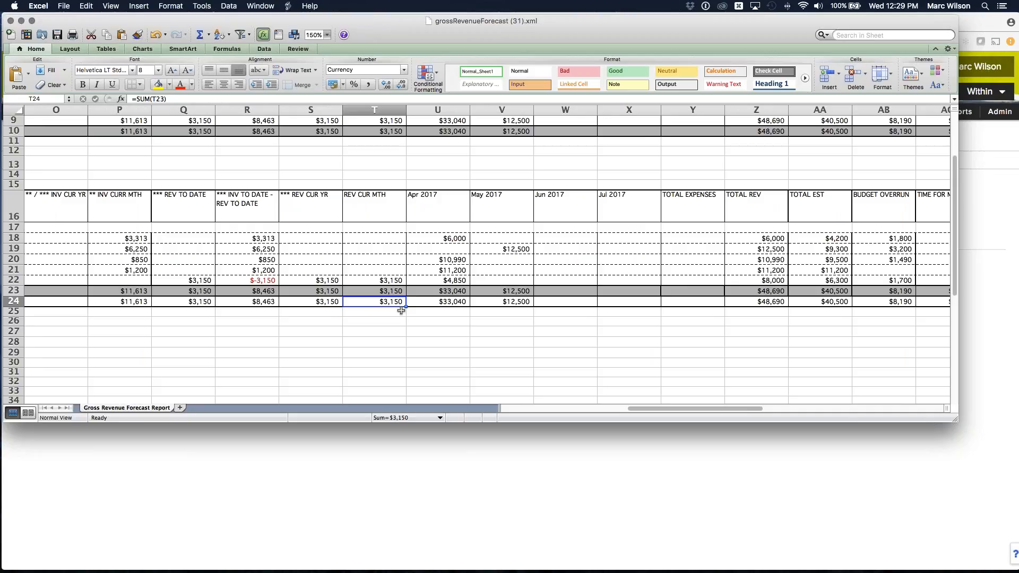
pyautogui.click(441, 199)
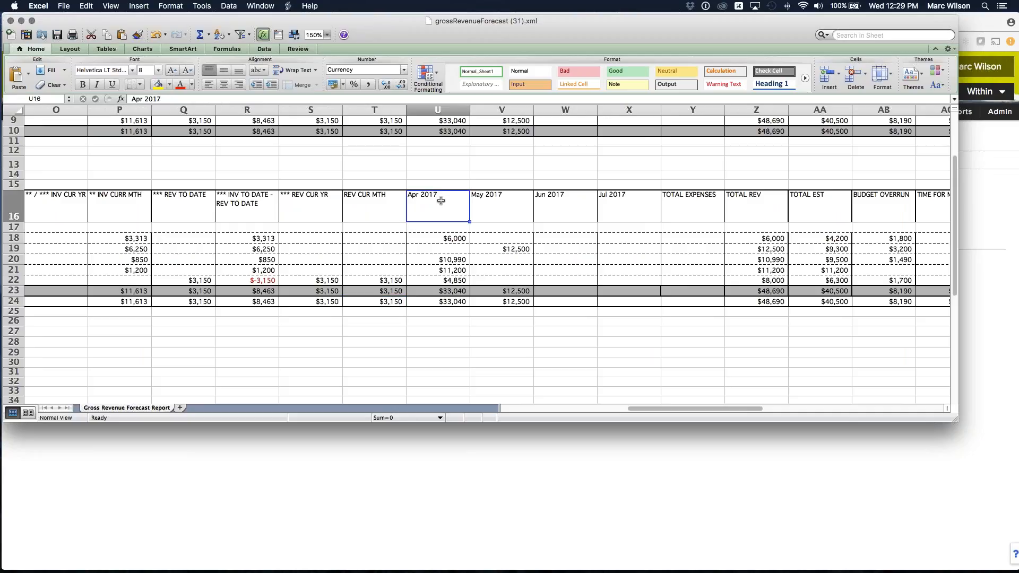
pyautogui.click(453, 302)
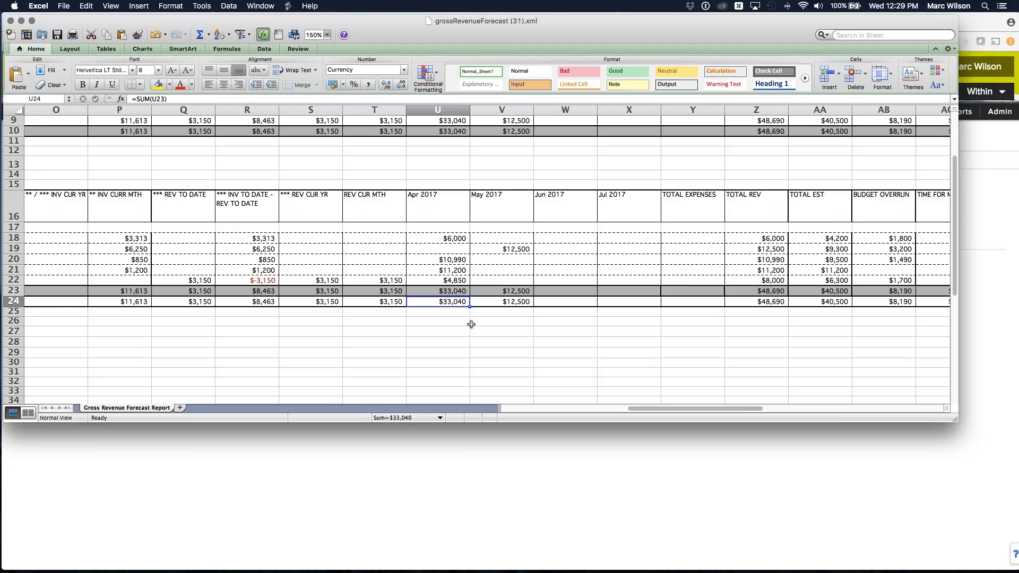
pyautogui.press('Right')
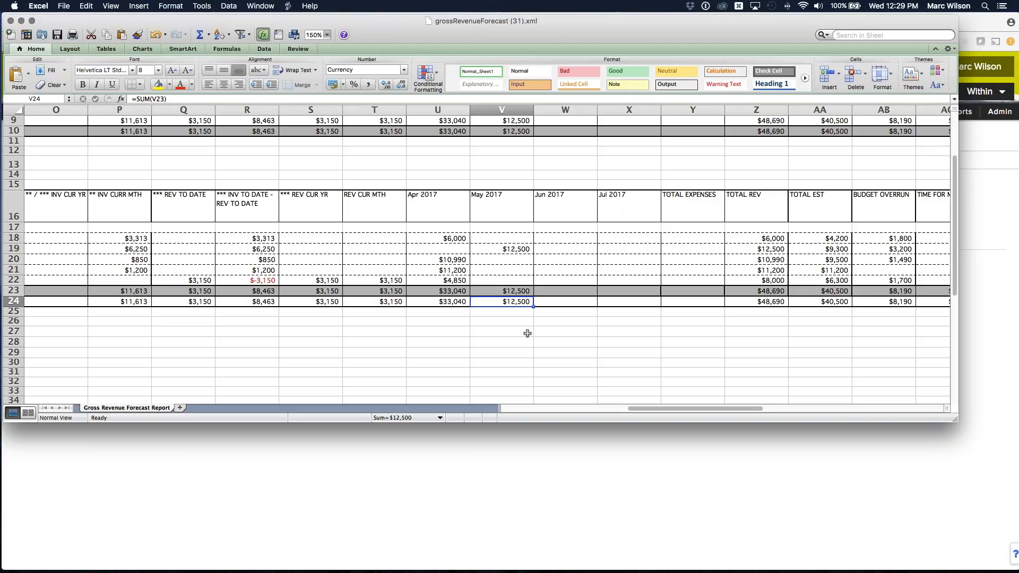
pyautogui.click(764, 303)
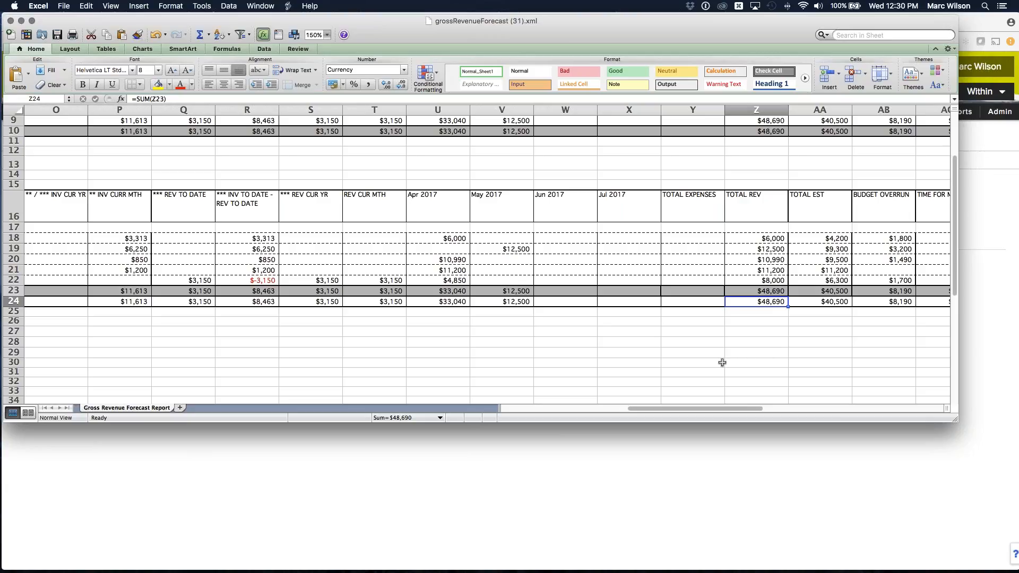
# - Close the forecast spreadsheet, return to Function Point in Chrome, and view the Webinar Brochure estimate's services
pyautogui.click(10, 22)
pyautogui.click(308, 184)
pyautogui.moveTo(352, 111)
pyautogui.moveTo(361, 147)
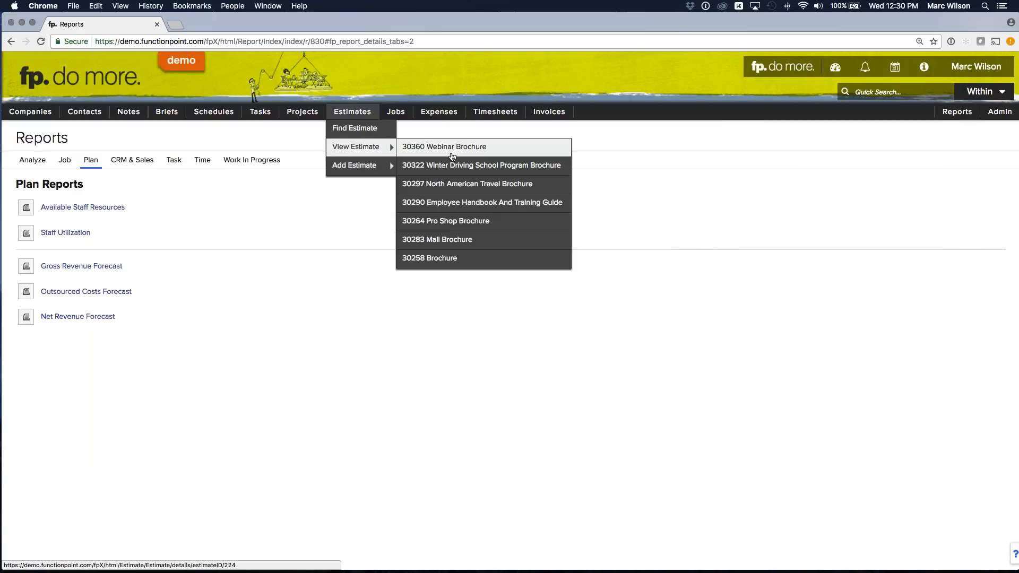
pyautogui.click(452, 154)
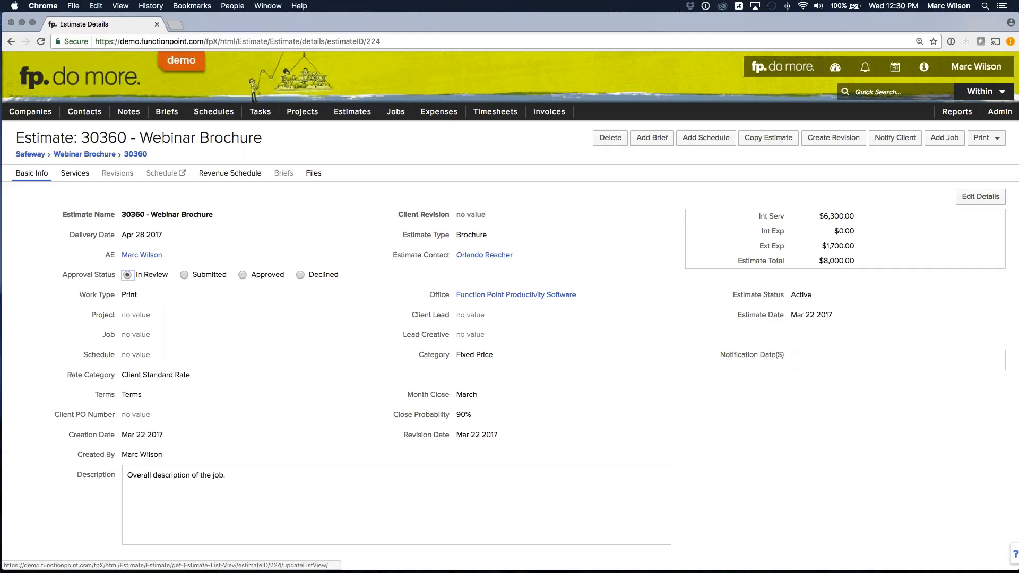
pyautogui.click(75, 173)
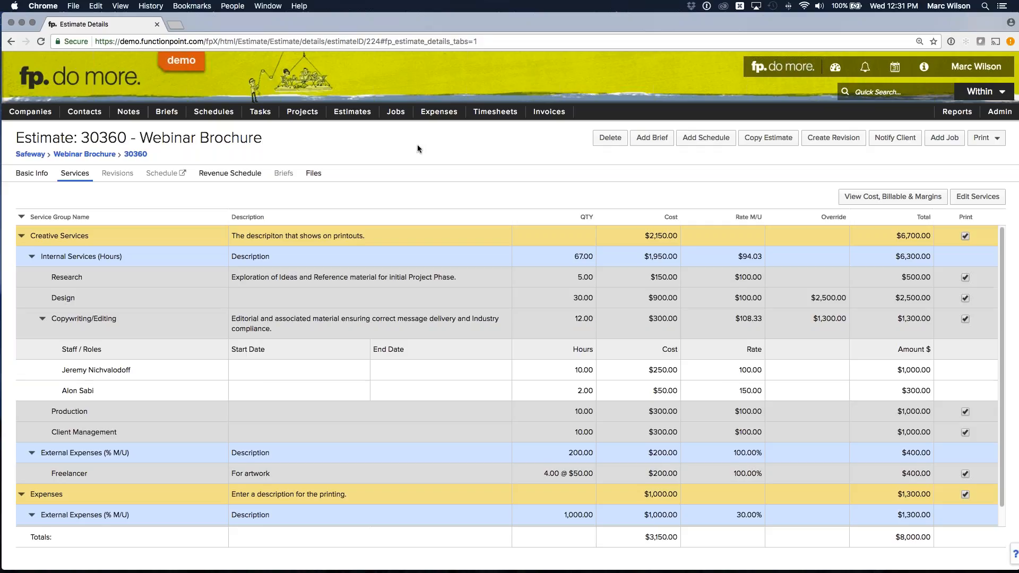
# - Start a new estimate for Pacific Mall named Bulk Example with the estimate type Brochure
pyautogui.moveTo(352, 112)
pyautogui.moveTo(354, 166)
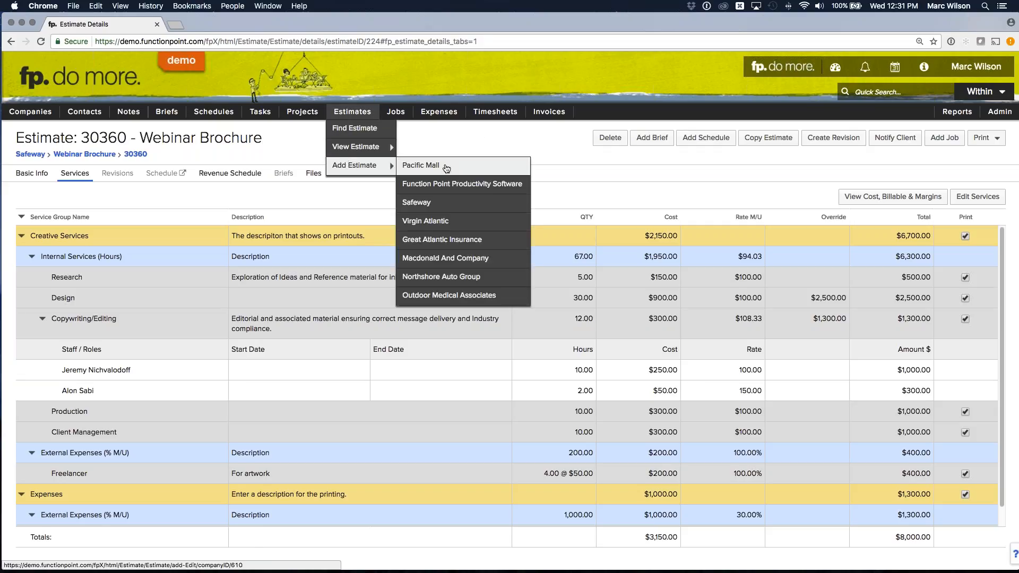
pyautogui.click(455, 168)
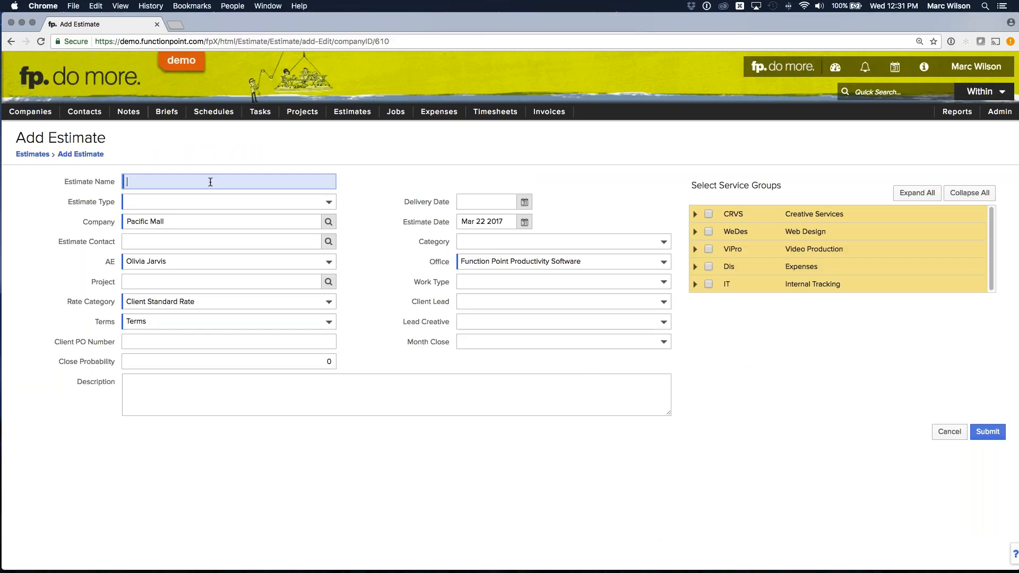
pyautogui.write('Bulk Example')
pyautogui.click(213, 200)
pyautogui.click(196, 232)
# - Set the new estimate's delivery date to Apr 27 2017 and its category to Fixed Price
pyautogui.click(525, 201)
pyautogui.click(666, 317)
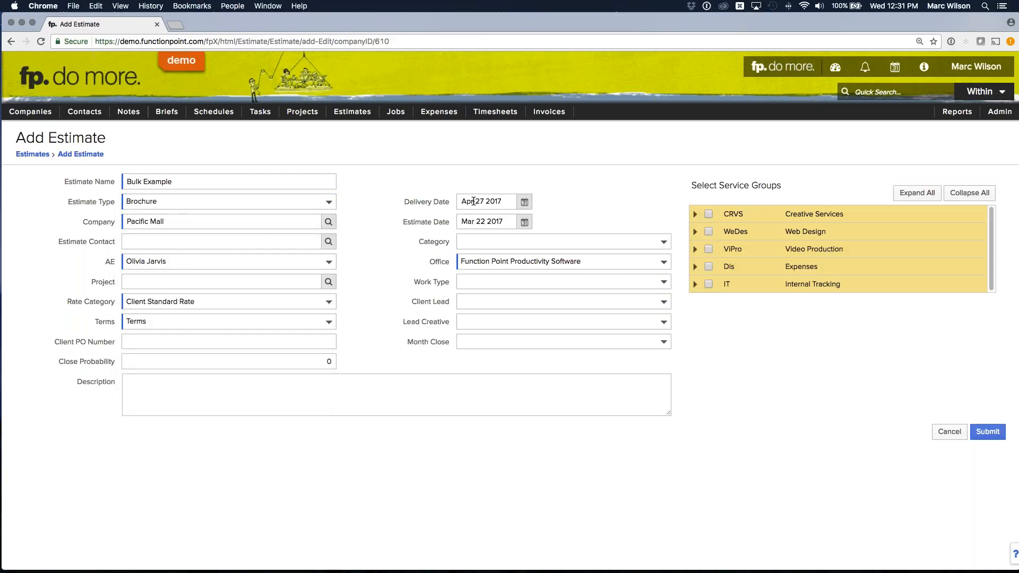
pyautogui.click(482, 241)
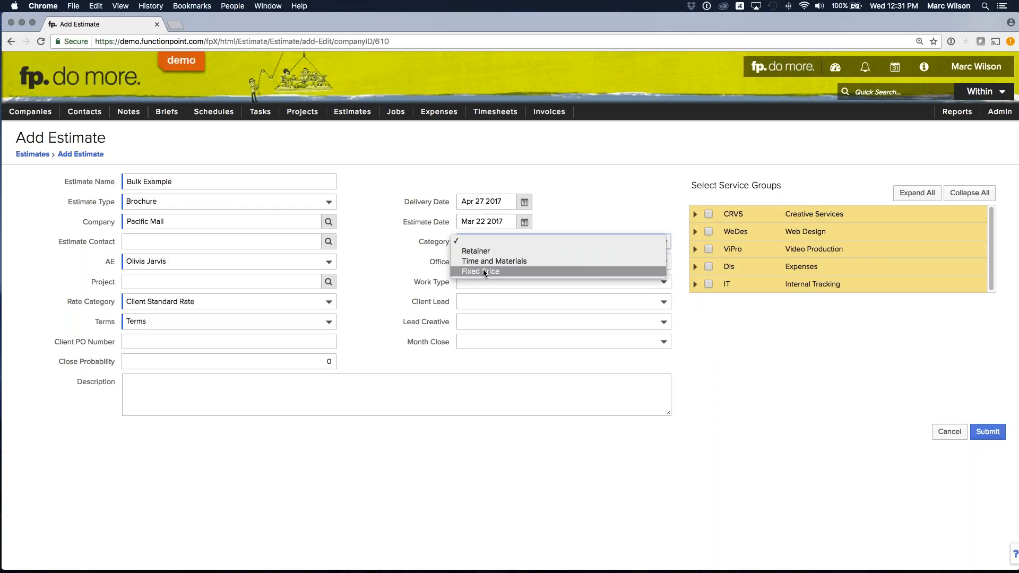
pyautogui.click(480, 272)
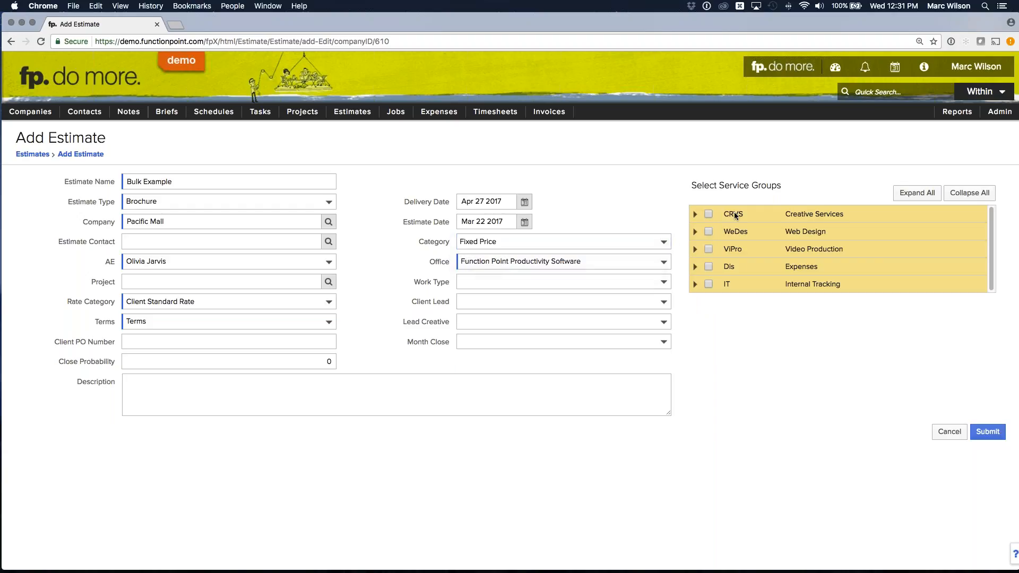
# - Include the Design service from the Creative Services group and submit the new estimate
pyautogui.click(699, 213)
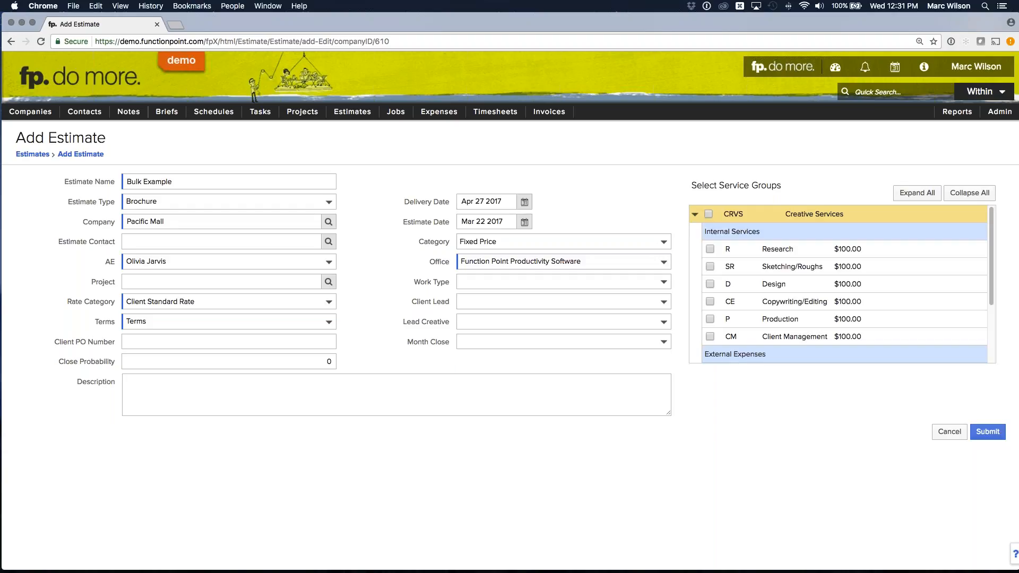
pyautogui.scroll(-1, 698, 219)
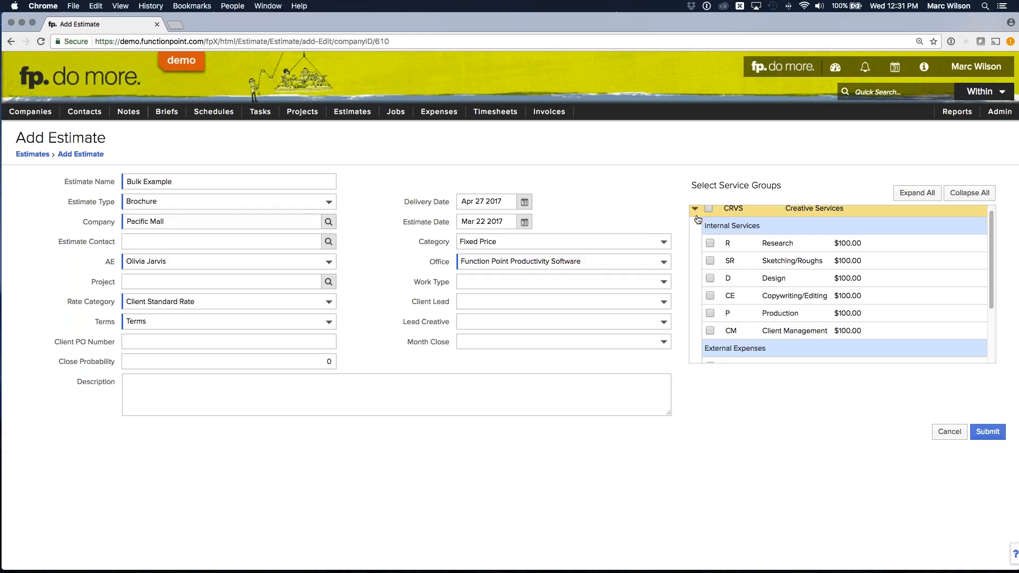
pyautogui.scroll(1, 698, 219)
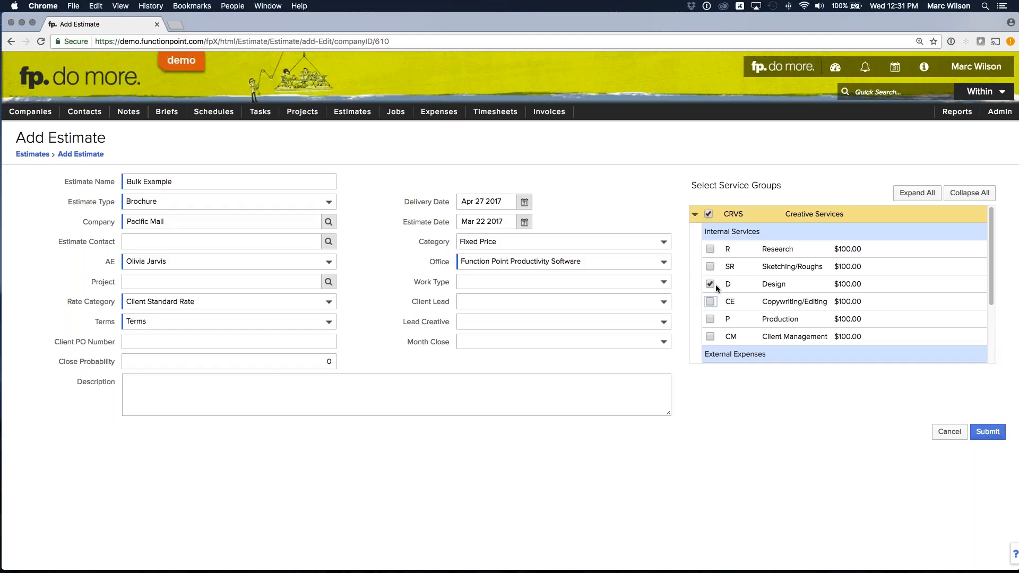
pyautogui.click(985, 431)
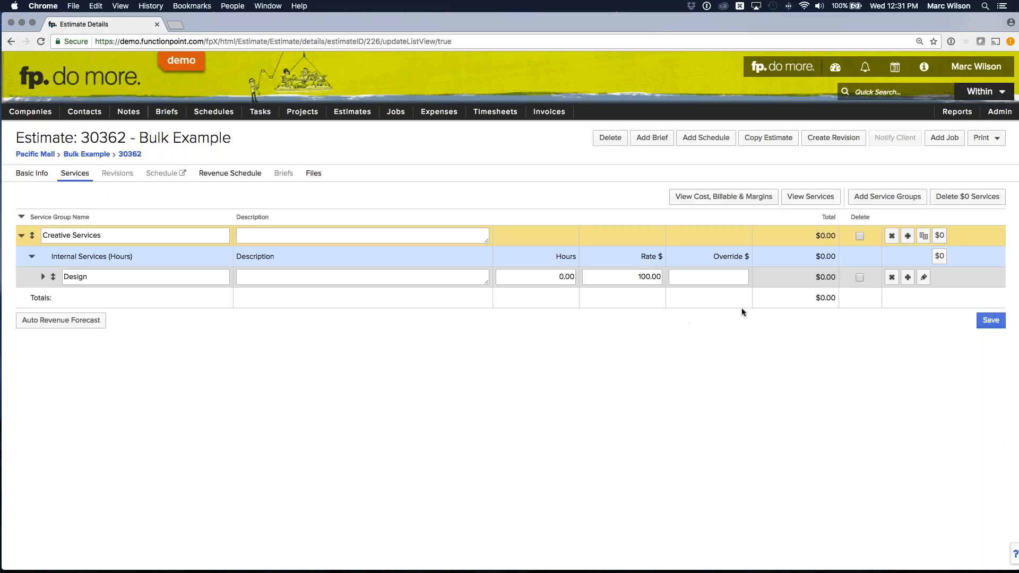
# - Override the Design service's amount with 10000 and save the estimate services
pyautogui.click(722, 275)
pyautogui.write('10000')
pyautogui.click(795, 384)
pyautogui.click(989, 321)
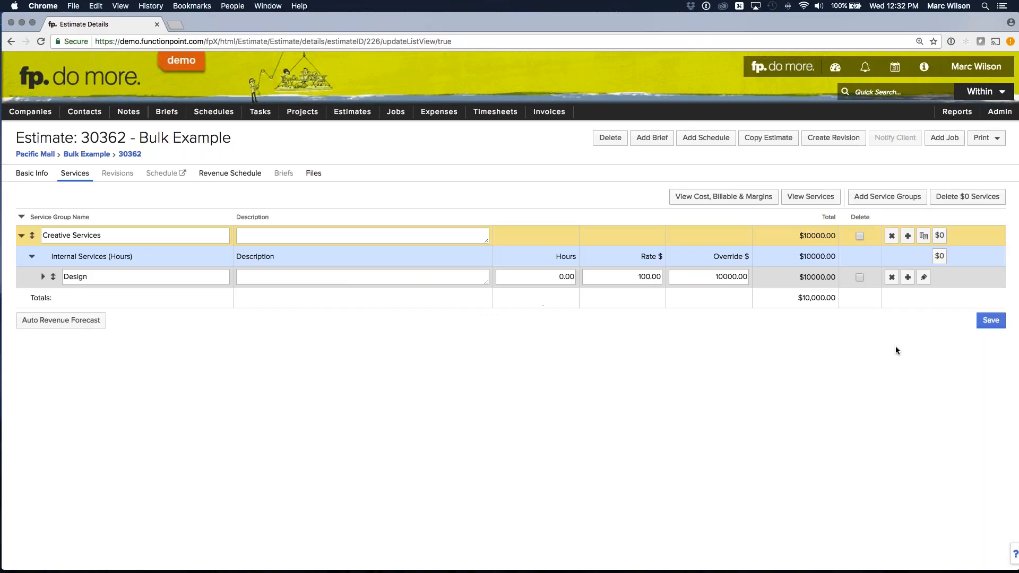
# - Describe the Creative Services group as "Brochure for this and that" and save the services
pyautogui.click(366, 237)
pyautogui.write('Br')
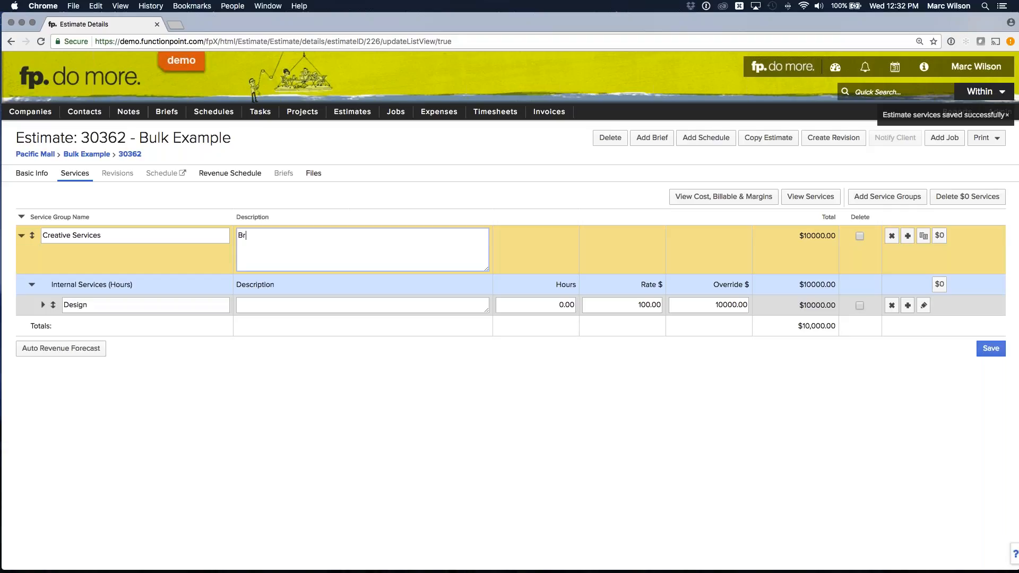
pyautogui.write('ochure for thi')
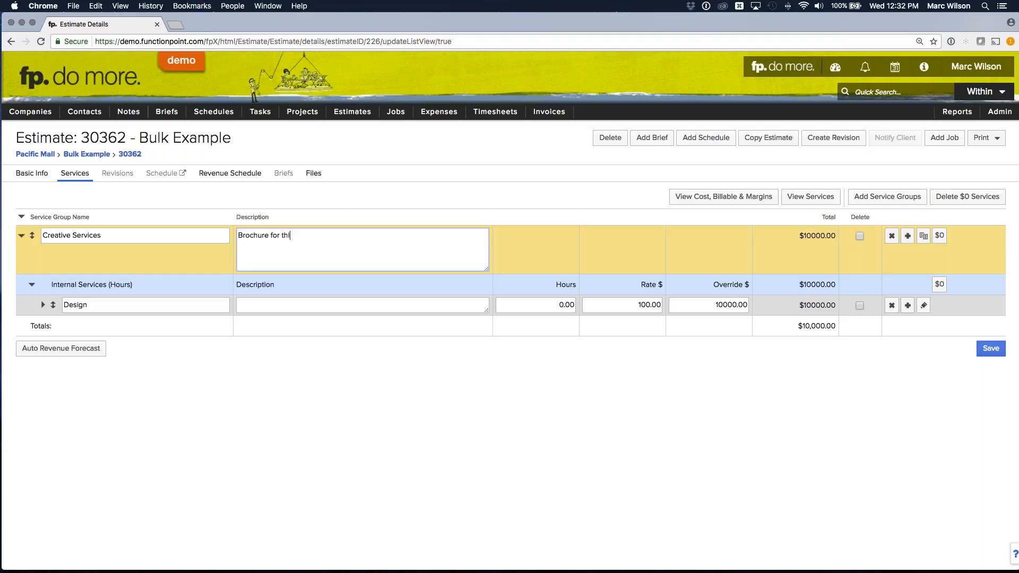
pyautogui.write('s and that')
pyautogui.click(820, 418)
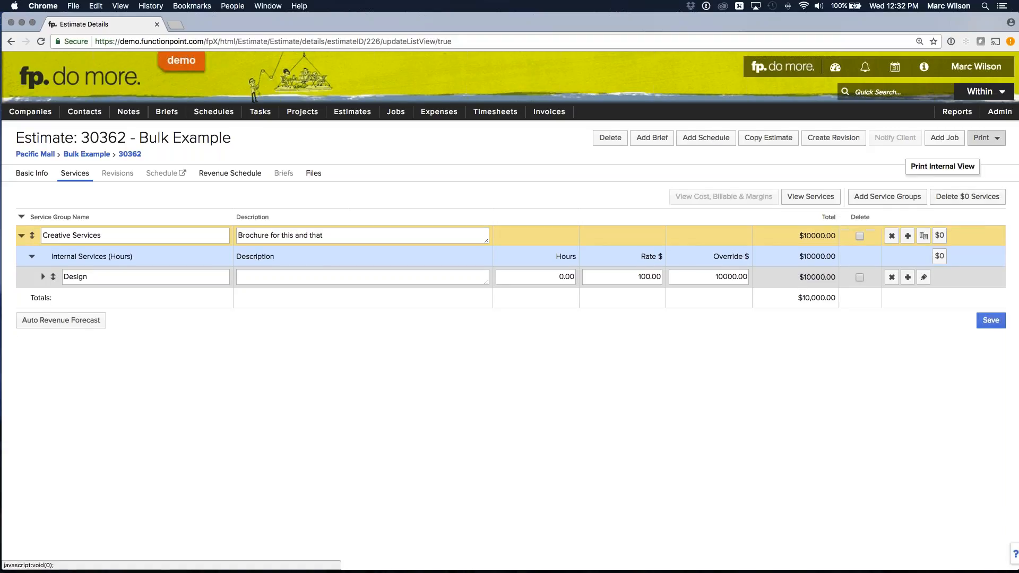
pyautogui.click(986, 138)
pyautogui.click(932, 226)
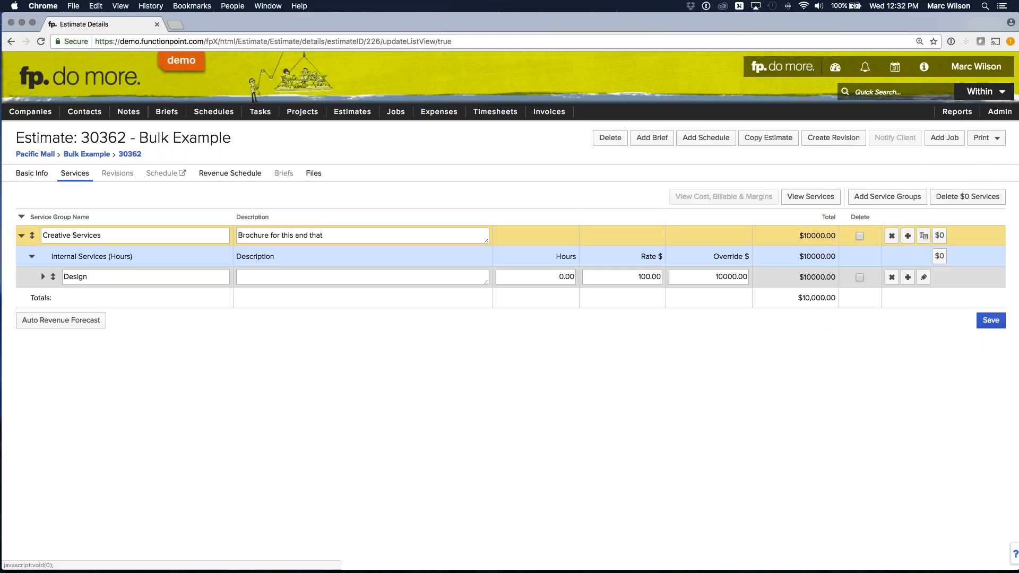
# - Generate the Simple Estimate printout and examine its scope of work, group description and cost up close
pyautogui.click(983, 138)
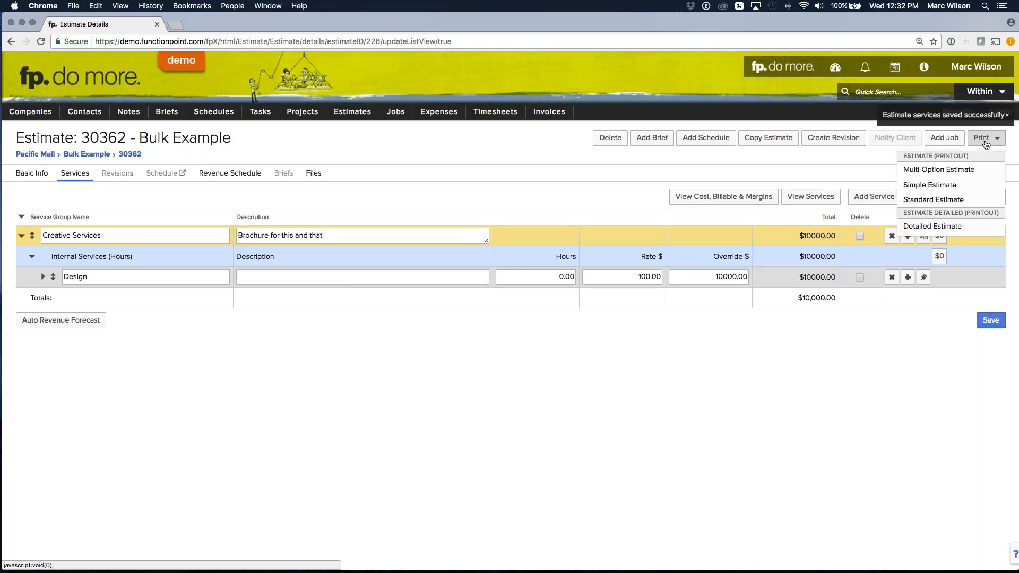
pyautogui.click(934, 183)
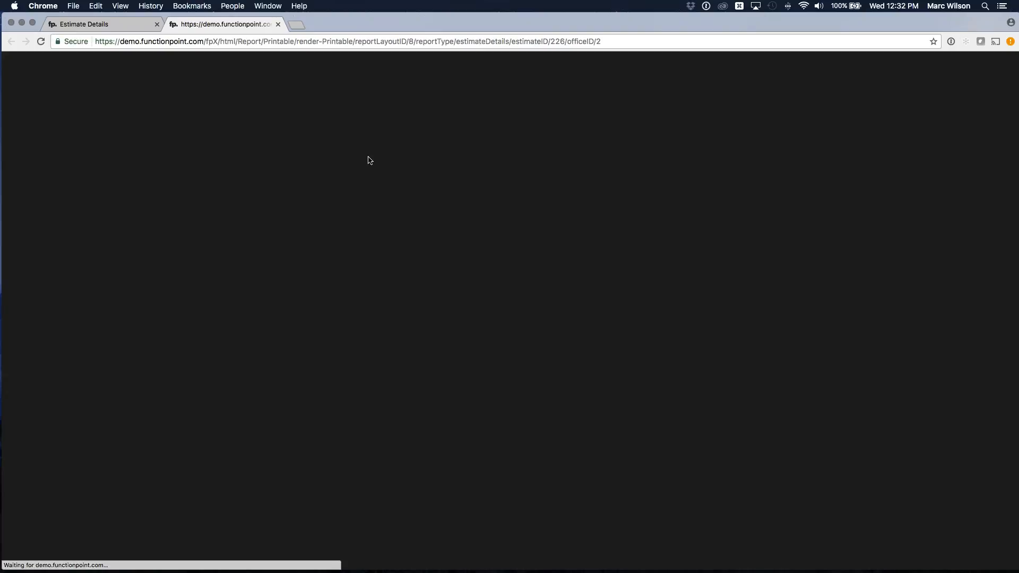
pyautogui.scroll(-20, 378, 196)
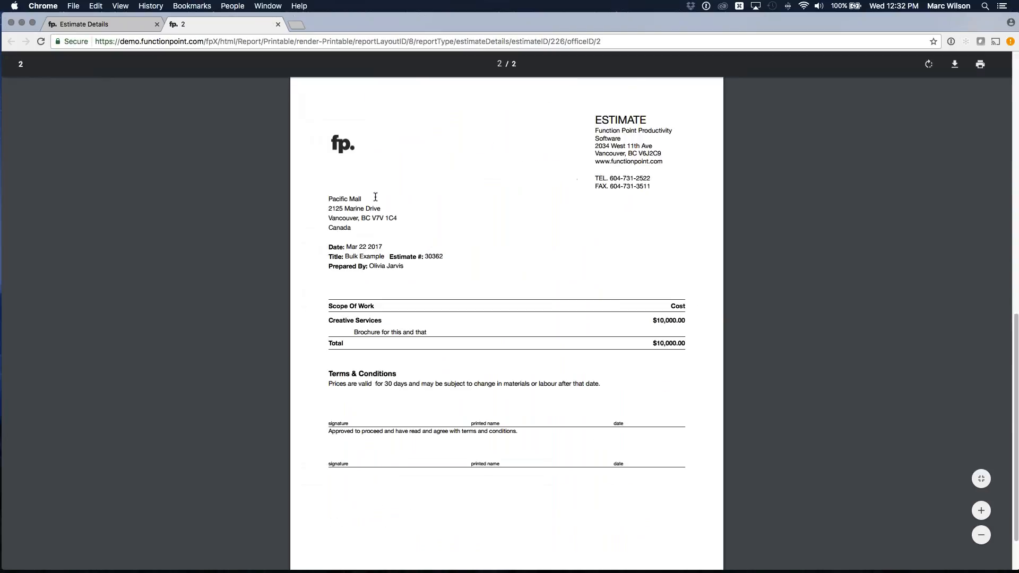
pyautogui.press('super+equal')
pyautogui.press('super+equal')
pyautogui.press('super+equal')
pyautogui.press('super+equal')
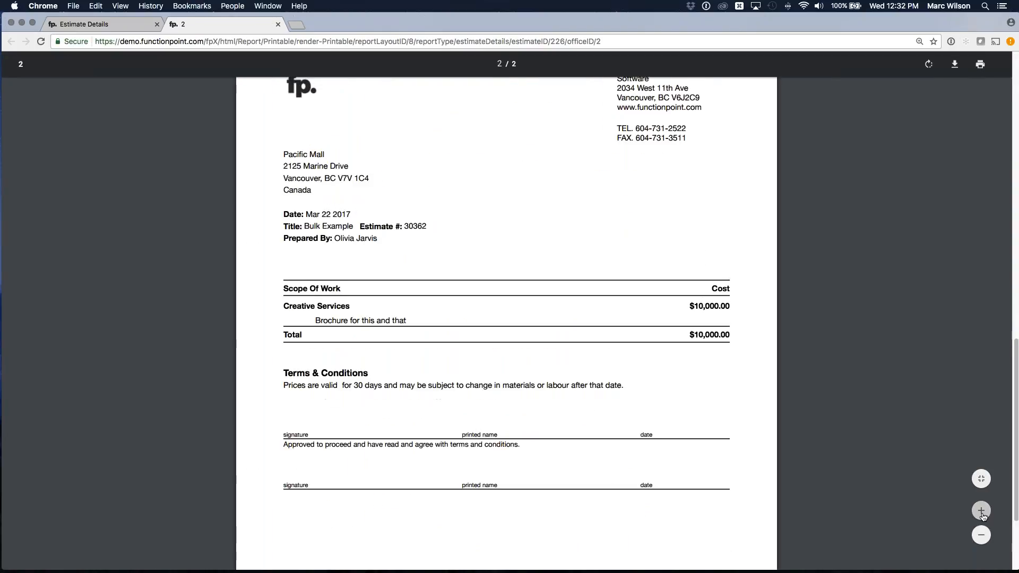
pyautogui.moveTo(240, 372); pyautogui.dragTo(348, 372)
pyautogui.doubleClick(351, 372)
pyautogui.click(814, 350)
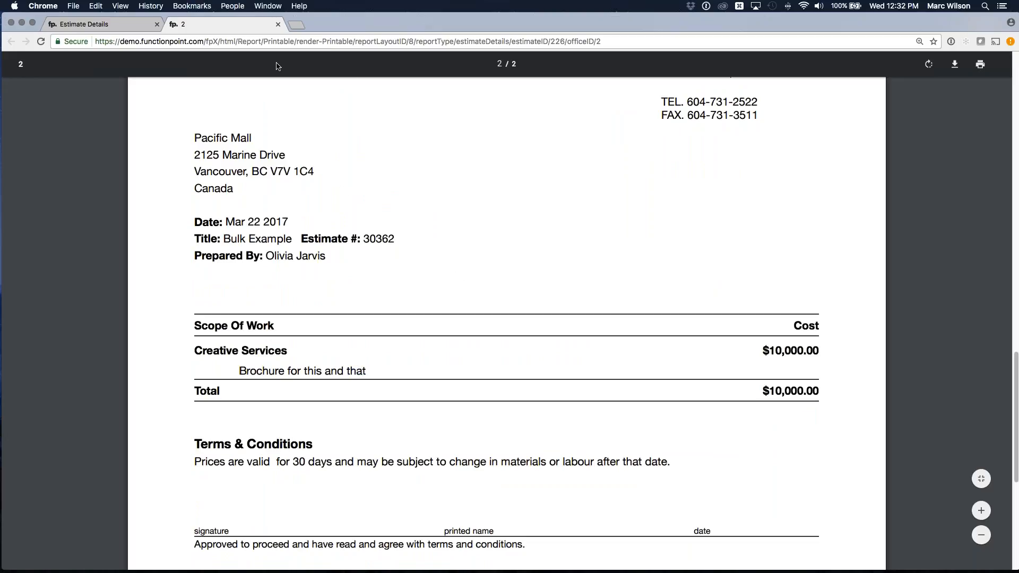
# - Close the printout and open the services of the recently viewed Webinar Brochure estimate
pyautogui.click(276, 24)
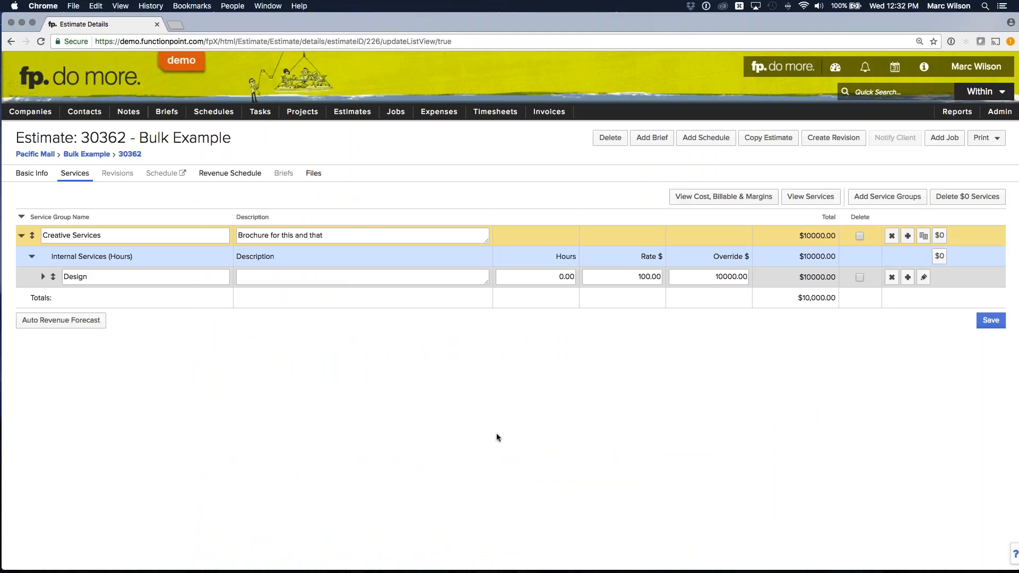
pyautogui.moveTo(352, 111)
pyautogui.moveTo(361, 147)
pyautogui.click(437, 154)
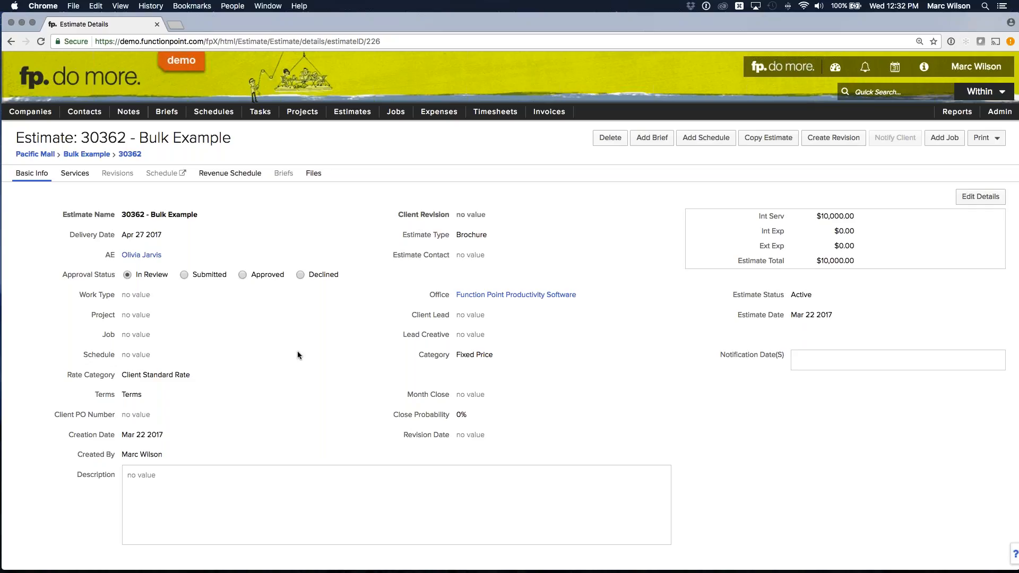
pyautogui.click(75, 173)
pyautogui.moveTo(352, 111)
pyautogui.moveTo(356, 146)
pyautogui.click(448, 165)
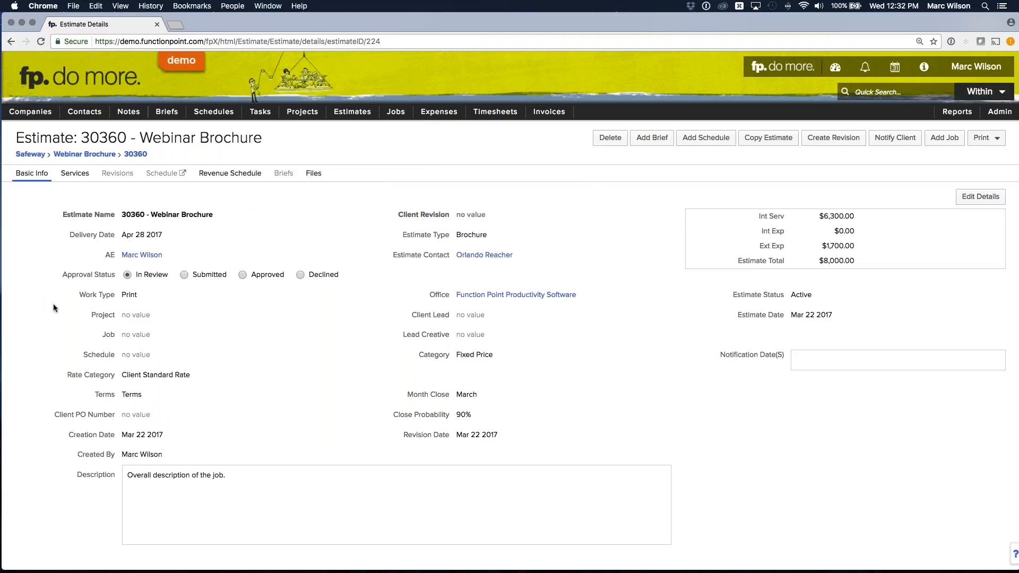
pyautogui.click(74, 173)
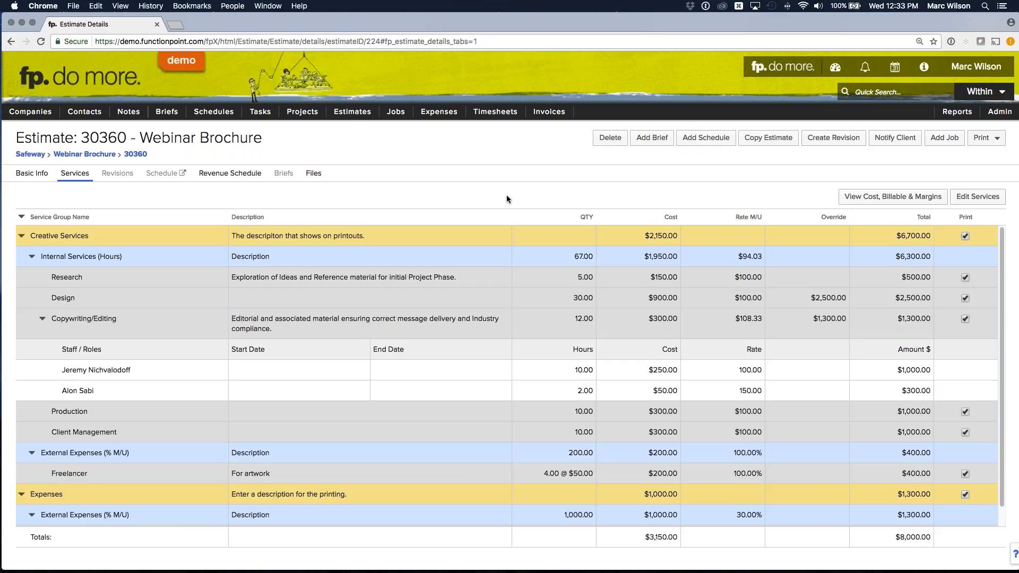
# - Edit the services to duplicate the Creative Services group, place the copy directly above Expenses, and save
pyautogui.click(978, 197)
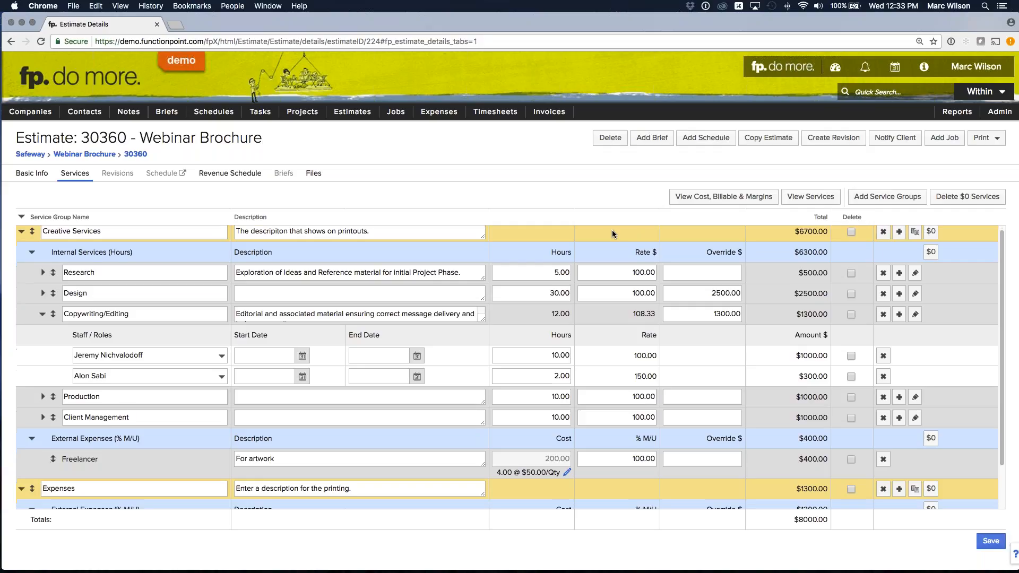
pyautogui.click(22, 236)
pyautogui.click(22, 257)
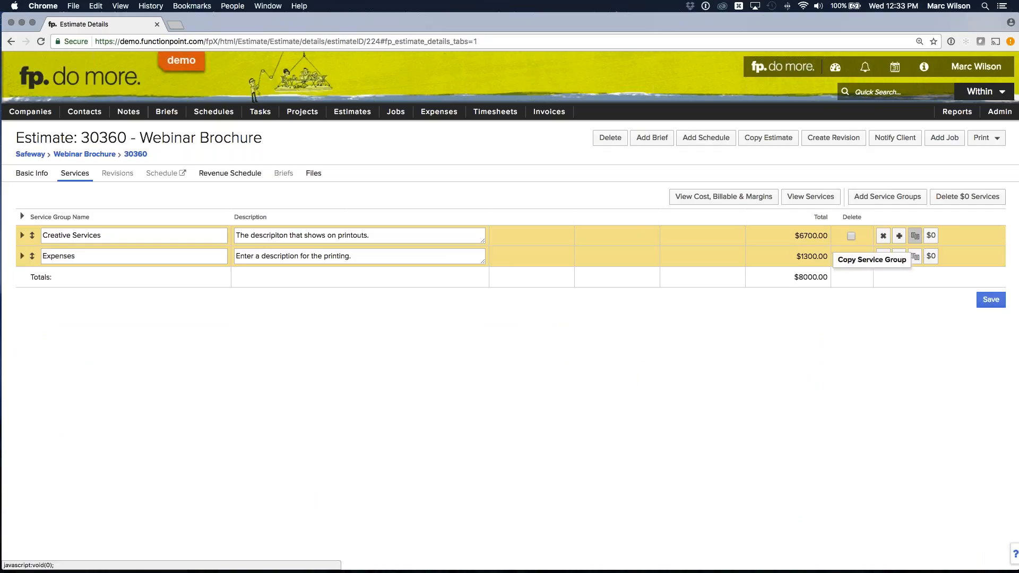
pyautogui.click(915, 236)
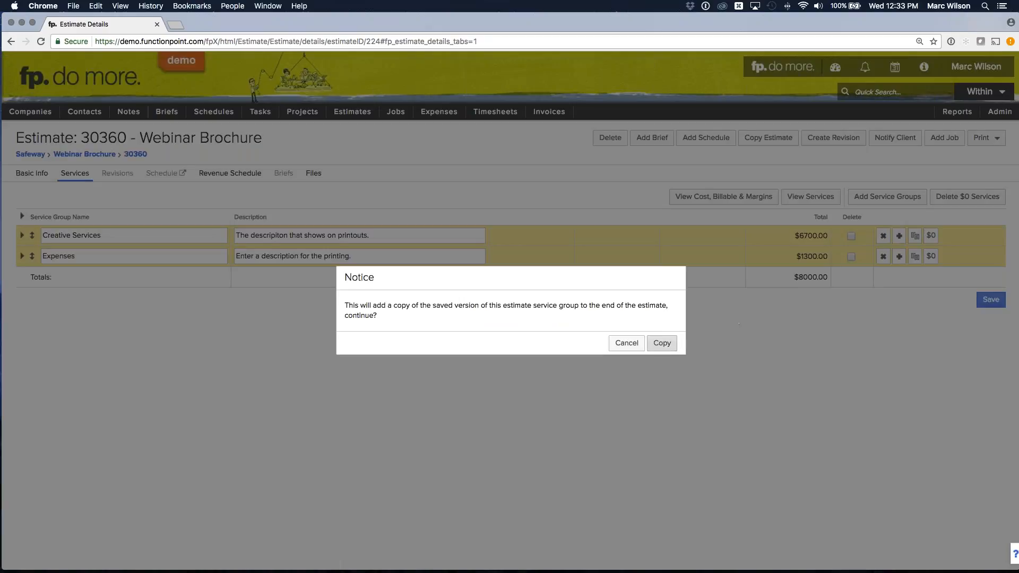
pyautogui.click(661, 343)
pyautogui.moveTo(32, 276); pyautogui.dragTo(33, 252)
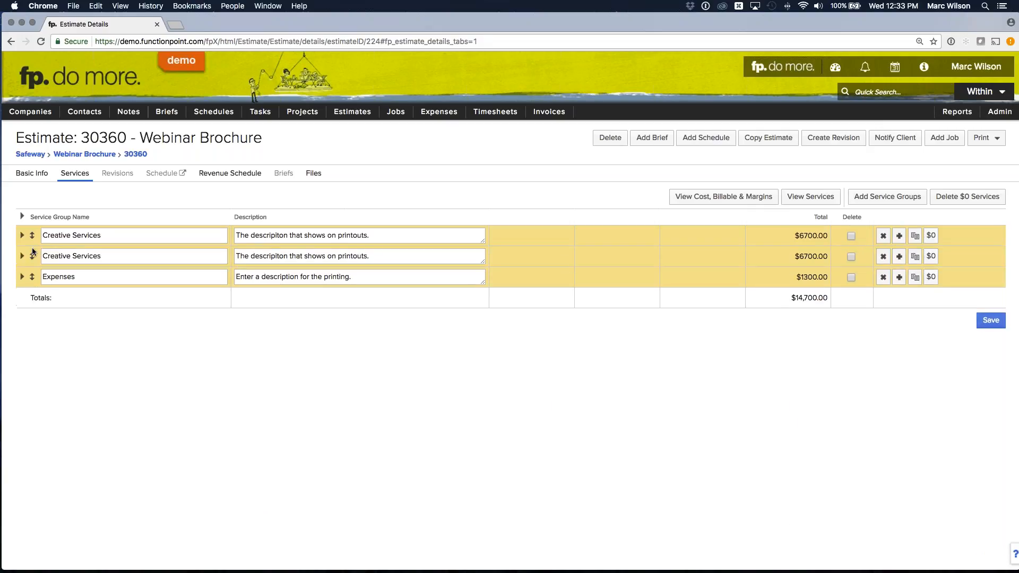
pyautogui.click(991, 320)
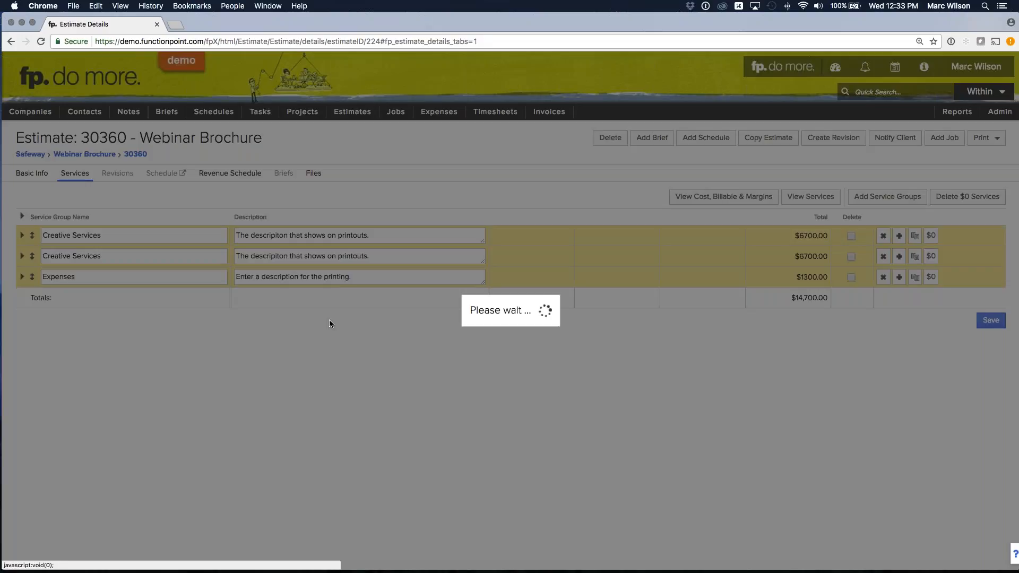
# - Rename the two Creative Services groups as Creative Services Option A and Creative Services Option B
pyautogui.click(125, 235)
pyautogui.write('Option A')
pyautogui.press('Tab')
pyautogui.write('Option B')
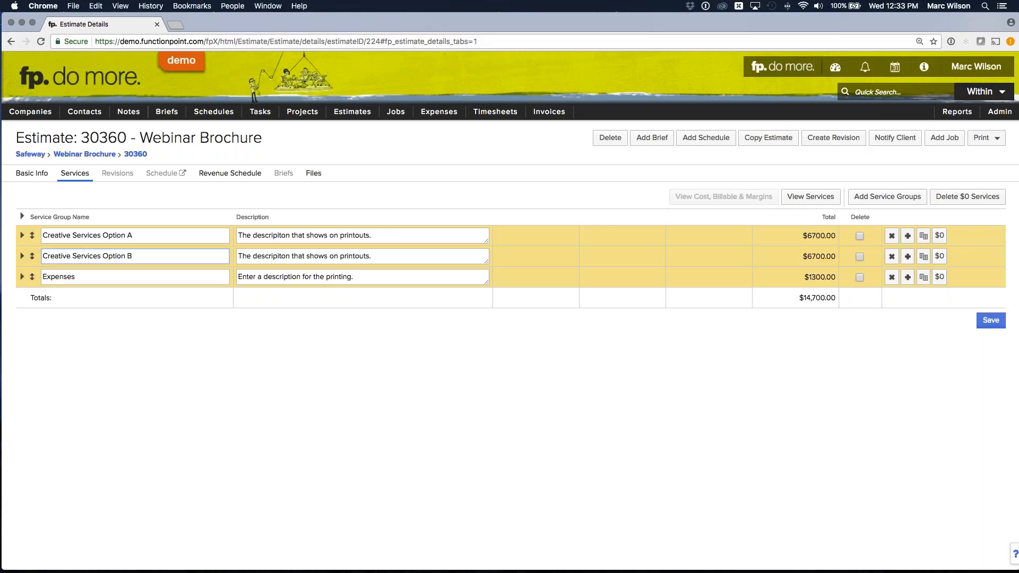
# - Expand Creative Services Option A with its internal services and set the Design hours to 30
pyautogui.click(22, 235)
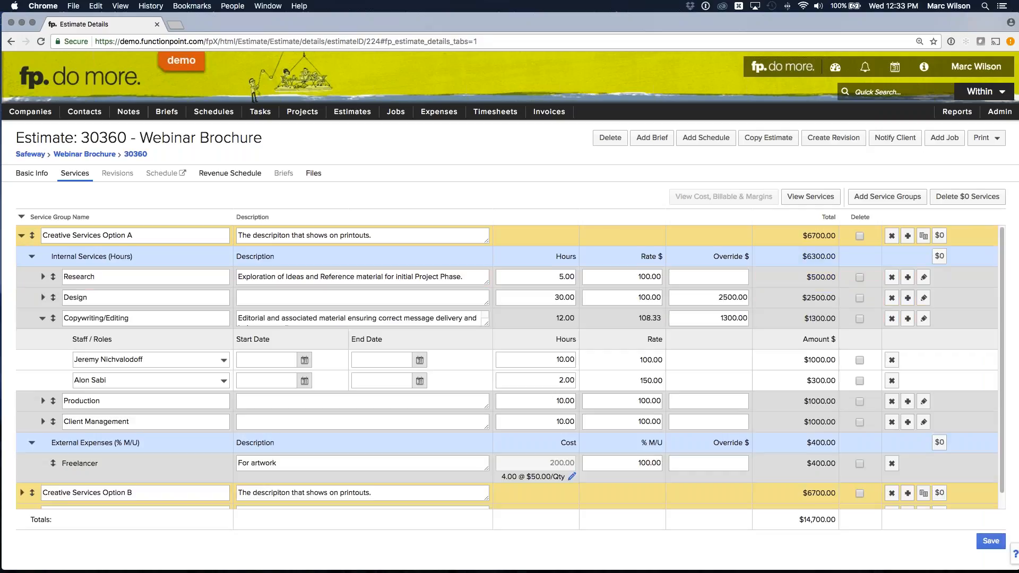
pyautogui.click(32, 257)
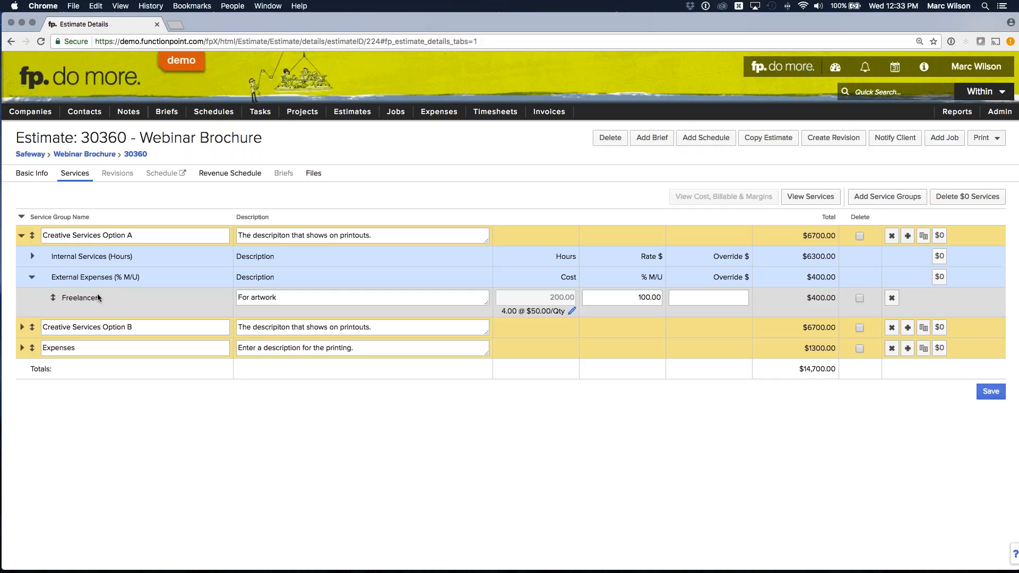
pyautogui.click(32, 256)
pyautogui.scroll(-1, 107, 440)
pyautogui.scroll(1, 106, 438)
pyautogui.click(32, 256)
pyautogui.click(32, 257)
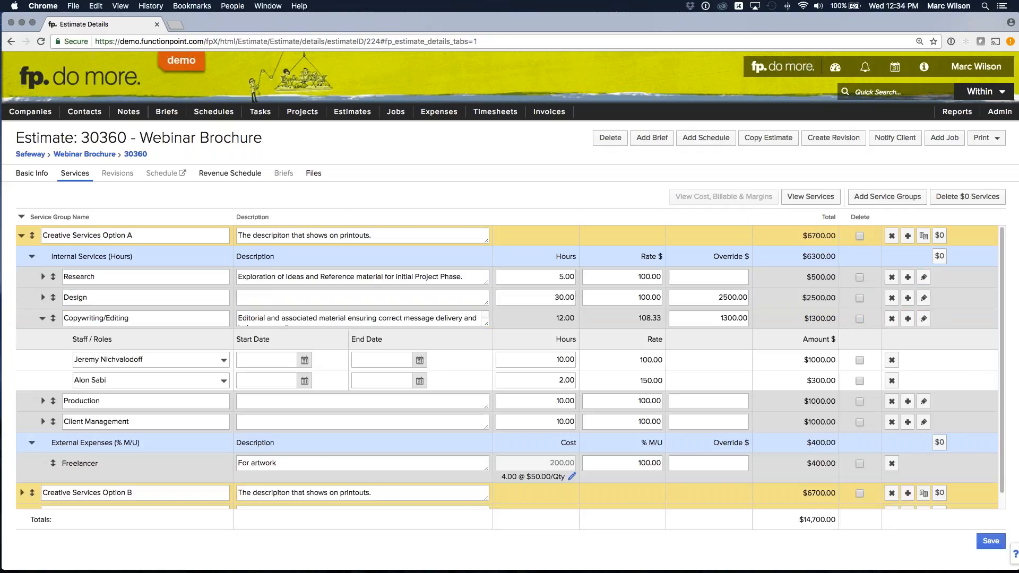
pyautogui.doubleClick(564, 297)
pyautogui.write('30')
# - In Creative Services Option B, set the Design hours to 40 and the Production hours to 20, and save
pyautogui.scroll(-5, 551, 316)
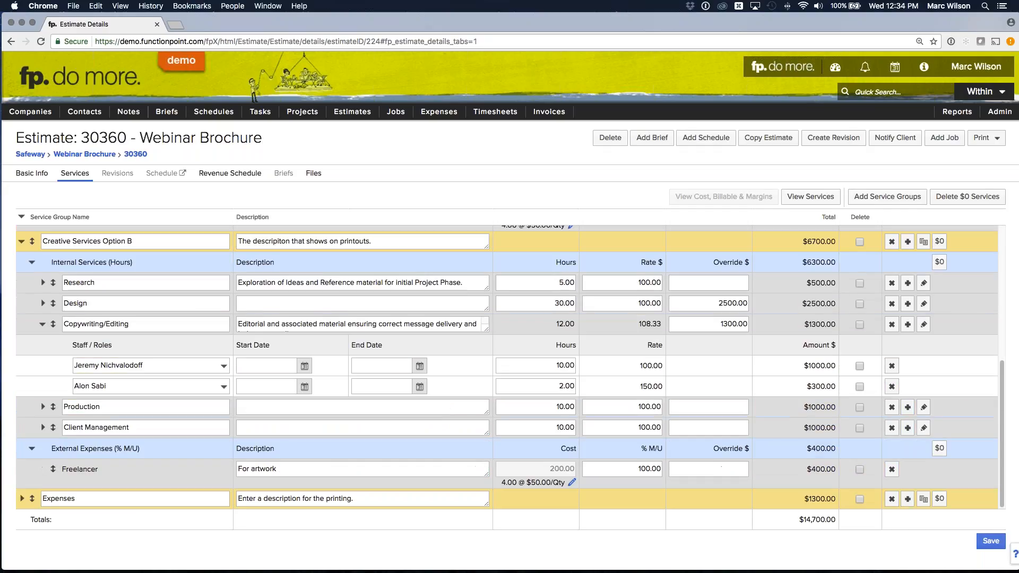
pyautogui.click(546, 303)
pyautogui.write('40')
pyautogui.moveTo(552, 407); pyautogui.dragTo(603, 407)
pyautogui.write('20')
pyautogui.click(610, 371)
pyautogui.click(991, 541)
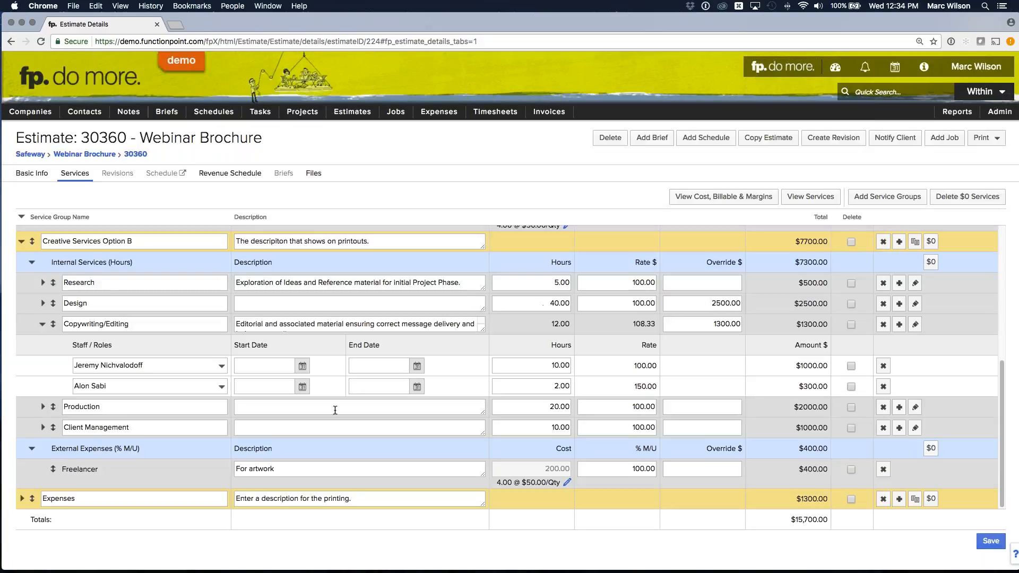
# - Collapse all service groups of the Webinar Brochure estimate and save the services
pyautogui.scroll(3, 37, 330)
pyautogui.click(21, 334)
pyautogui.click(21, 217)
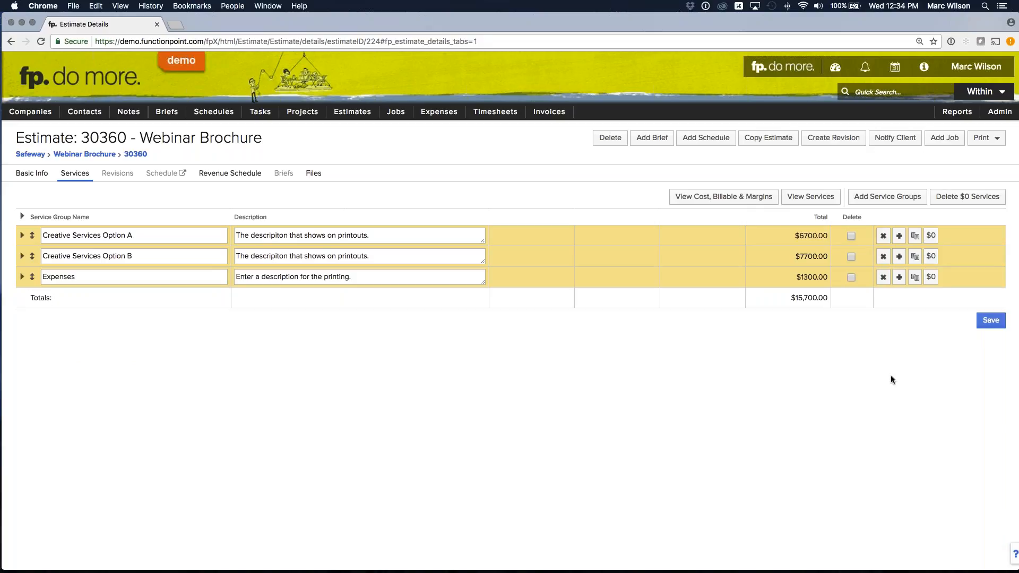
pyautogui.click(991, 320)
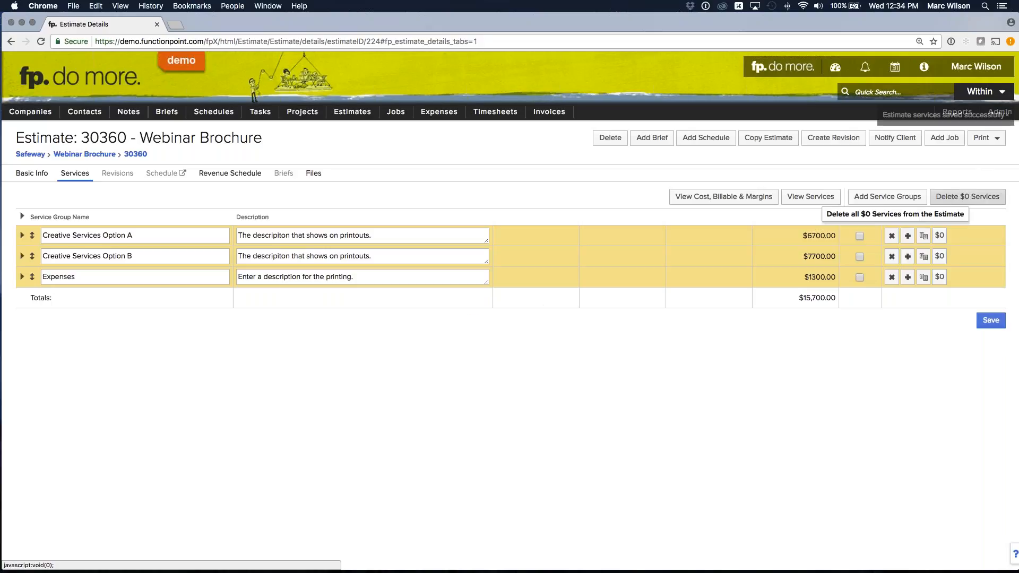
# - Generate the Multi-Option Estimate printout and examine its job description, both Creative Services options and the Expenses cost
pyautogui.click(986, 139)
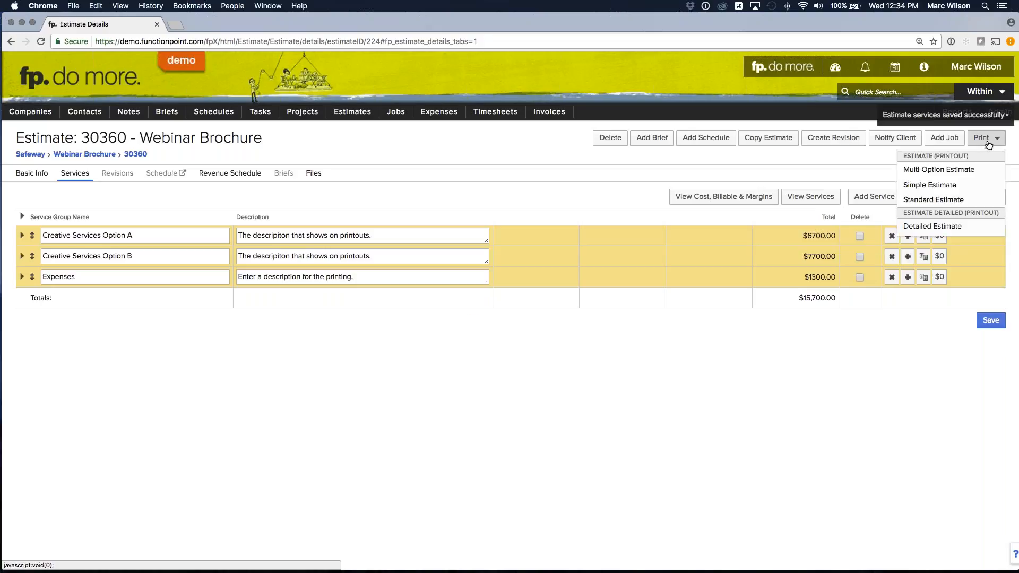
pyautogui.click(945, 170)
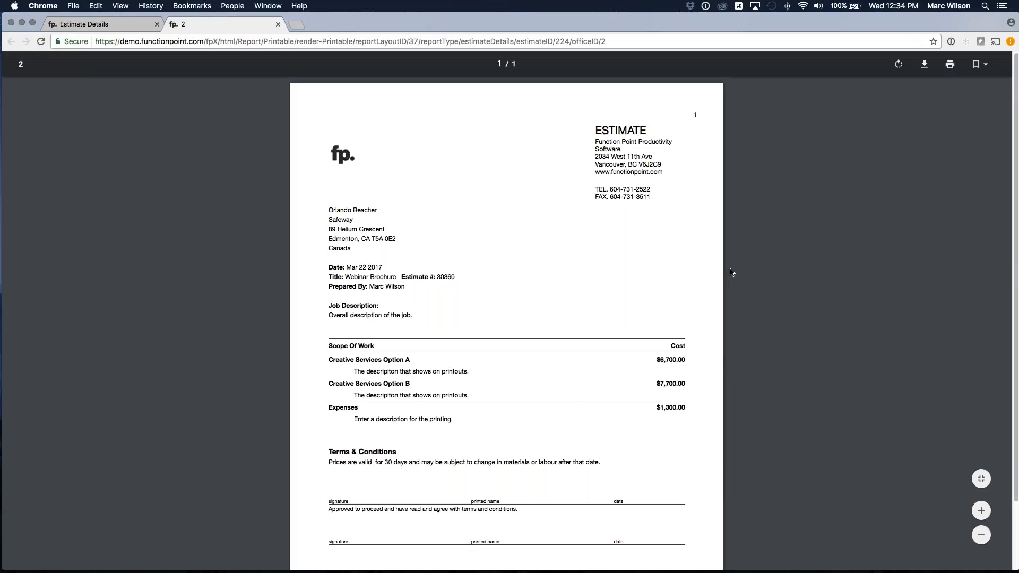
pyautogui.click(980, 510)
pyautogui.click(981, 510)
pyautogui.click(980, 511)
pyautogui.click(980, 510)
pyautogui.scroll(-5, 897, 269)
pyautogui.moveTo(204, 259); pyautogui.dragTo(357, 258)
pyautogui.click(358, 260)
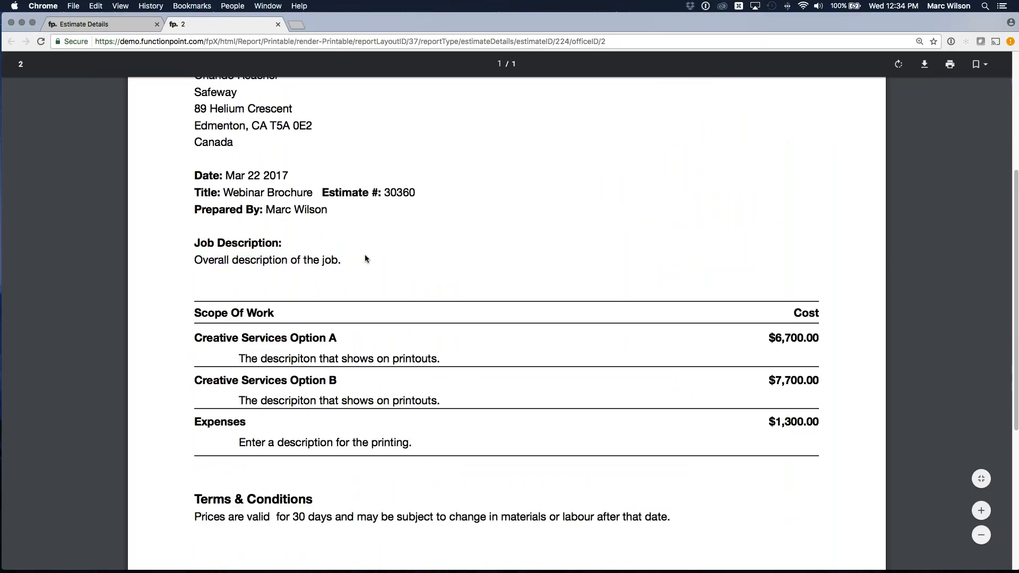
pyautogui.scroll(1, 364, 255)
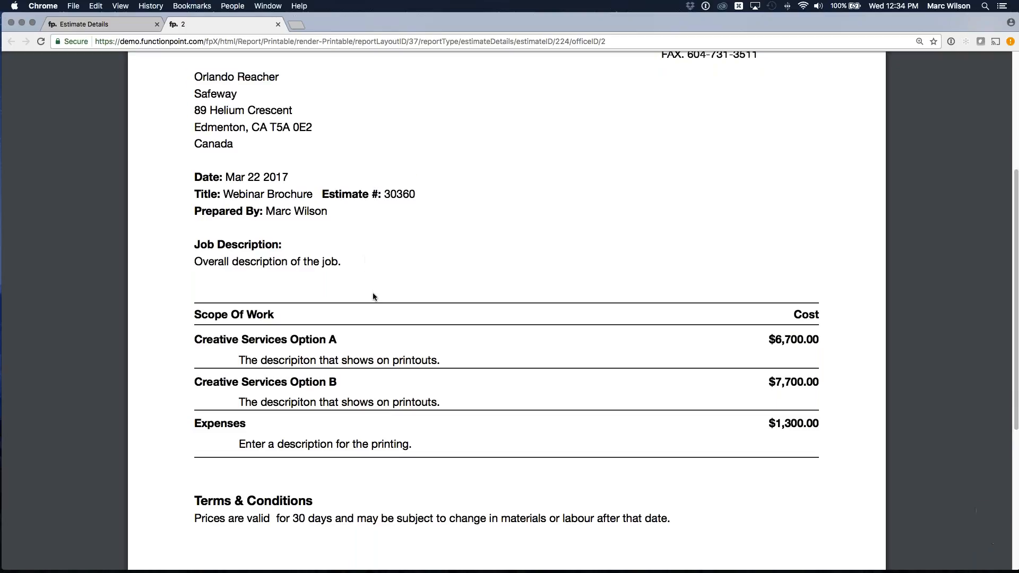
# - Compare the Creative Services Option A and Option B lines on the Webinar Brochure printout, and close the printout
pyautogui.moveTo(193, 340); pyautogui.dragTo(346, 343)
pyautogui.moveTo(210, 369); pyautogui.dragTo(360, 367)
pyautogui.click(303, 380)
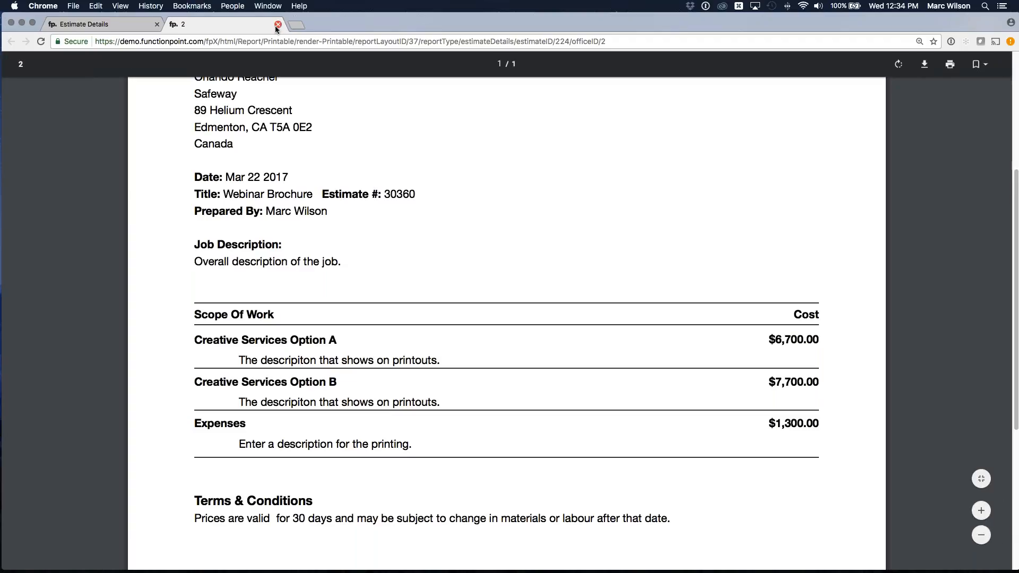
pyautogui.click(278, 24)
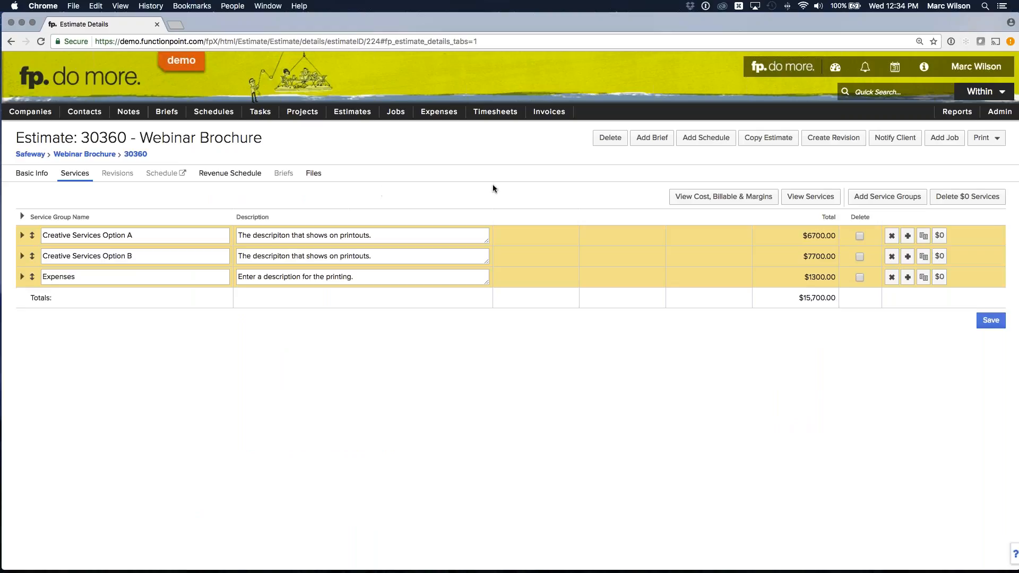
# - Create an editable revision of the Webinar Brochure estimate and delete the Creative Services Option B service group from it
pyautogui.click(821, 145)
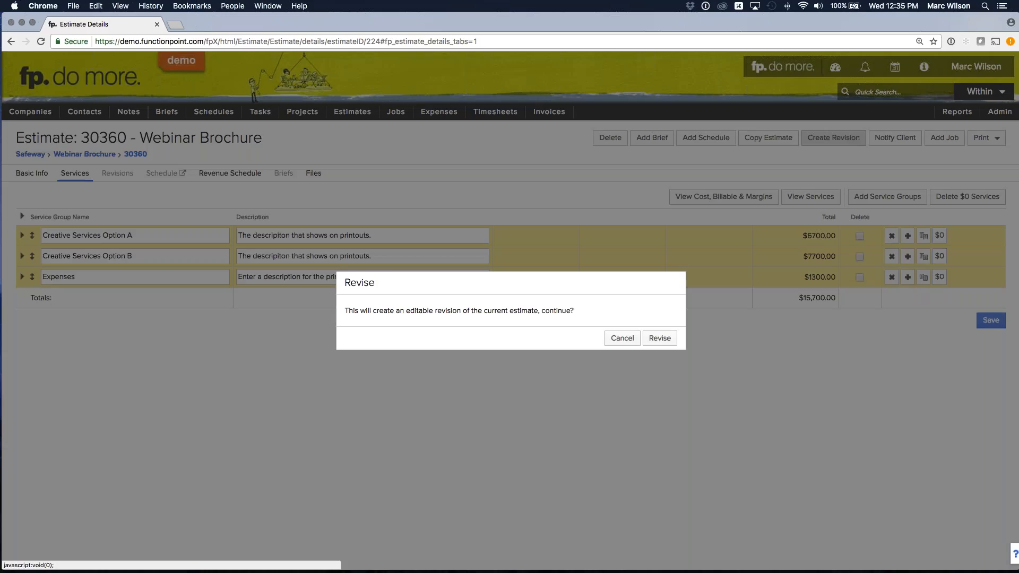
pyautogui.click(661, 342)
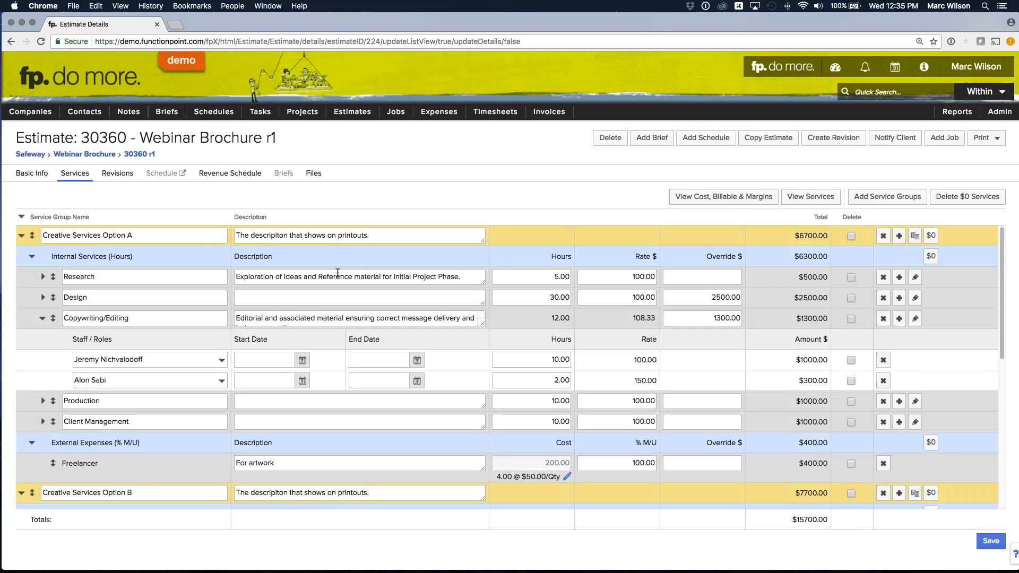
pyautogui.scroll(-3, 337, 274)
pyautogui.scroll(-1, 338, 274)
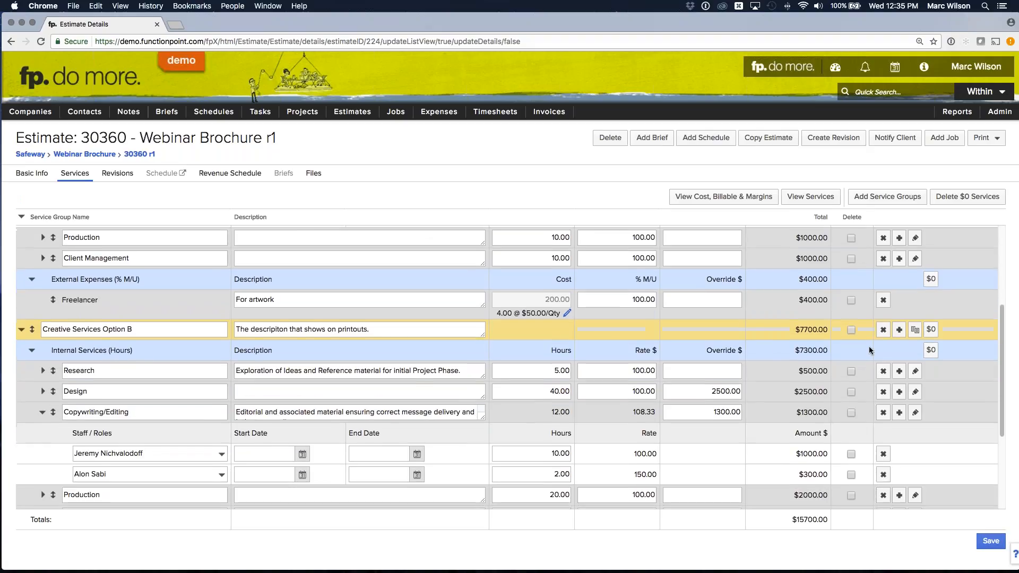
pyautogui.click(885, 330)
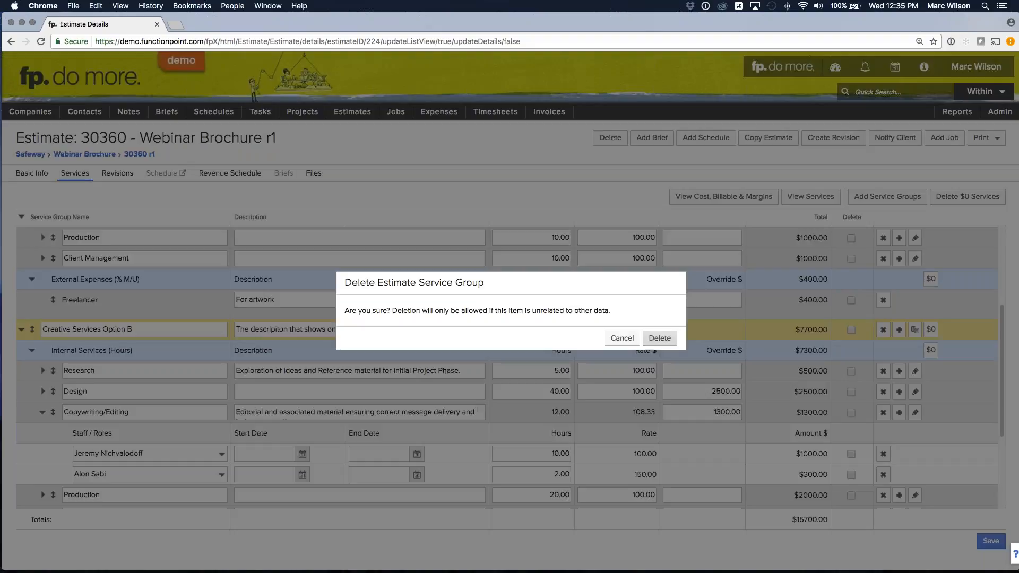
pyautogui.click(660, 338)
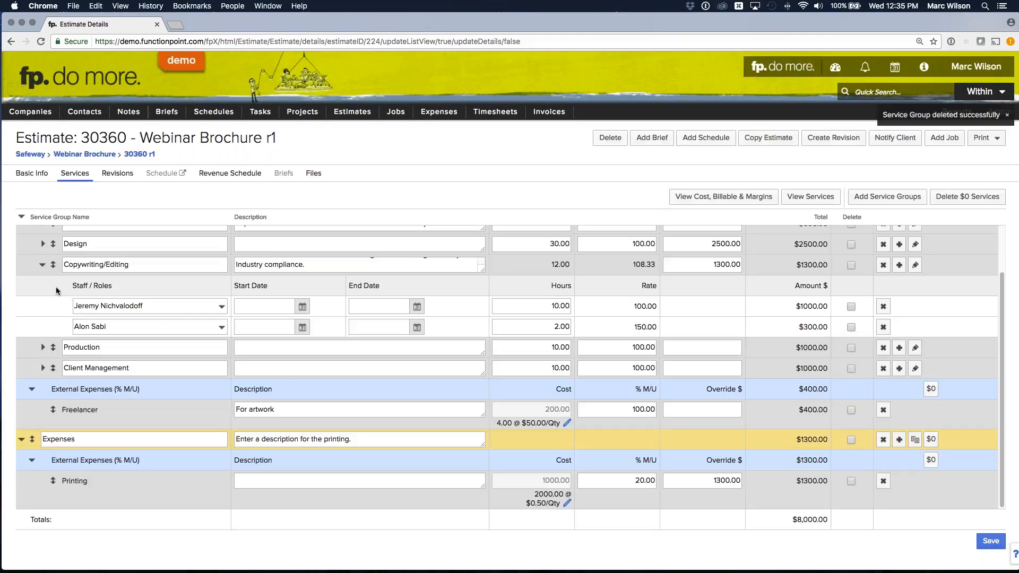
# - Collapse the staff rows of Copywriting/Editing in Creative Services Option A and save the revision's services
pyautogui.scroll(1, 53, 290)
pyautogui.click(42, 318)
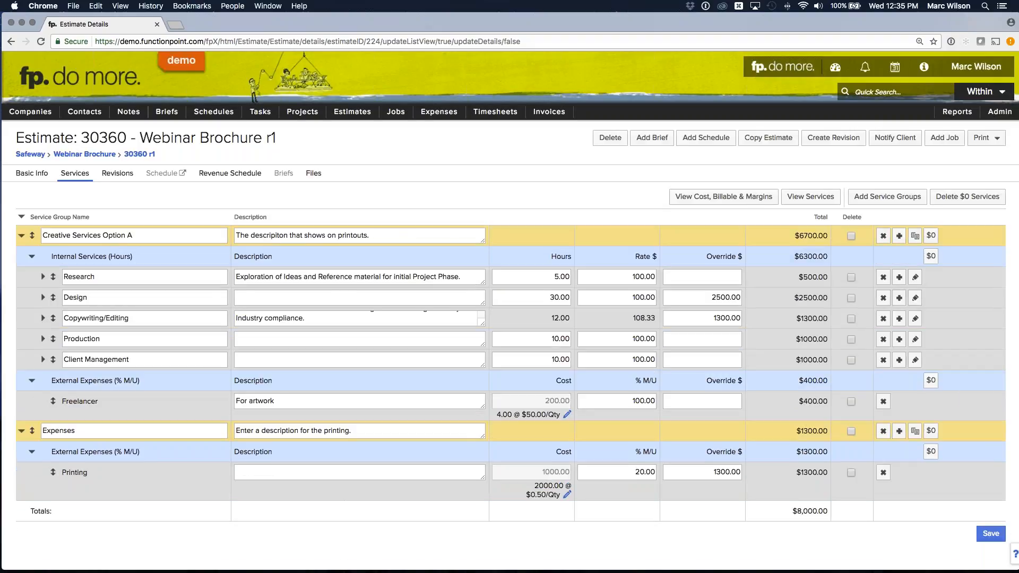
pyautogui.click(990, 534)
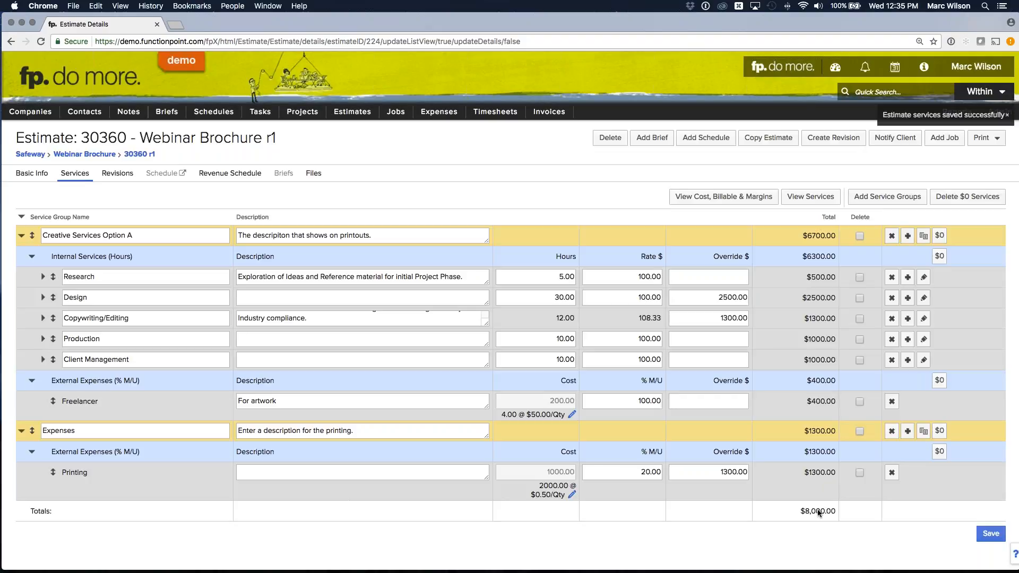
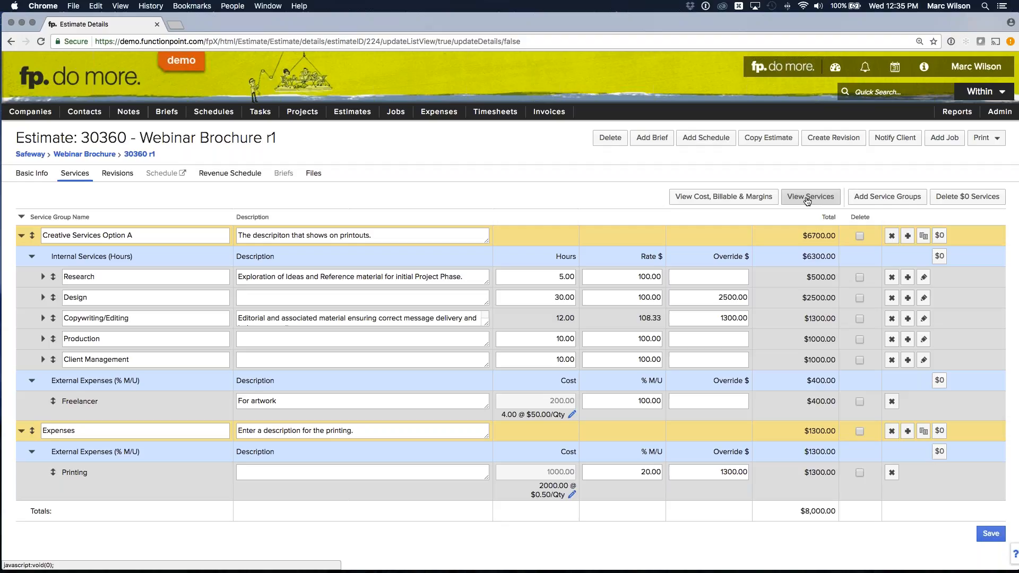
# - Switch the Webinar Brochure revision to the services view and examine the service costs, including the Copywriting/Editing staff costs
pyautogui.click(808, 199)
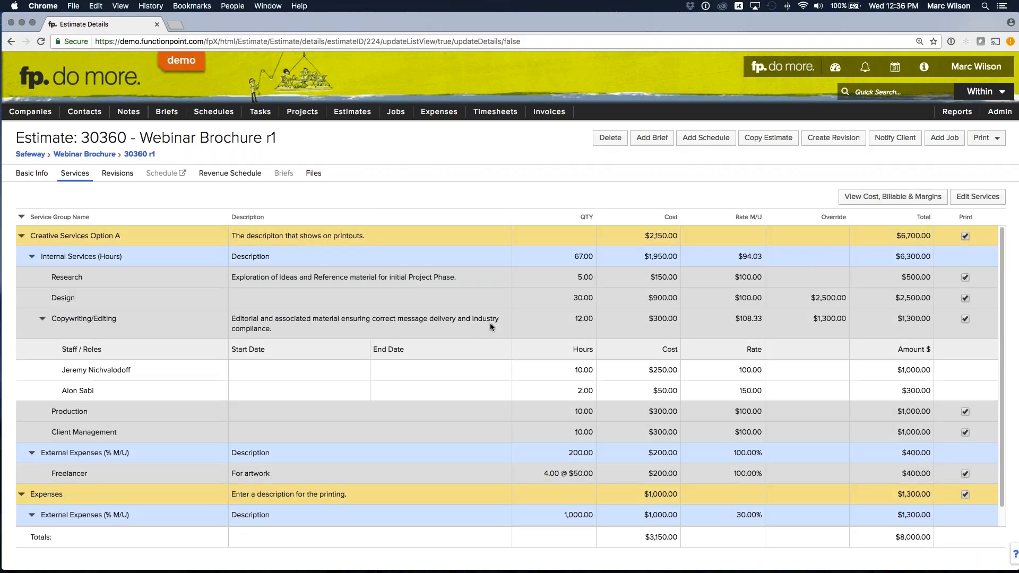
pyautogui.click(45, 327)
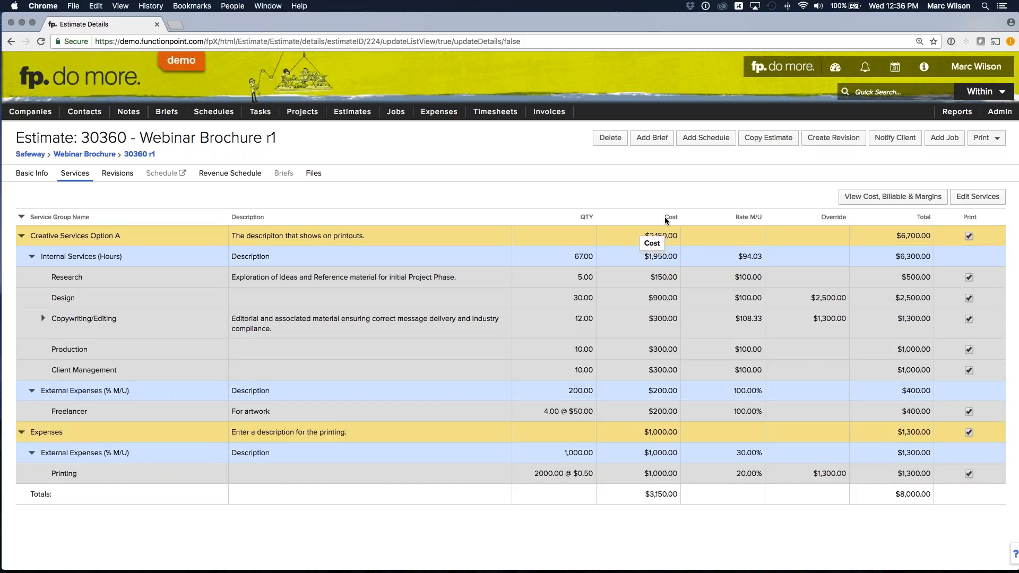
pyautogui.moveTo(658, 216); pyautogui.dragTo(679, 215)
pyautogui.moveTo(649, 277); pyautogui.dragTo(677, 279)
pyautogui.moveTo(649, 319); pyautogui.dragTo(681, 320)
pyautogui.moveTo(649, 350); pyautogui.dragTo(674, 349)
pyautogui.click(670, 347)
pyautogui.click(44, 319)
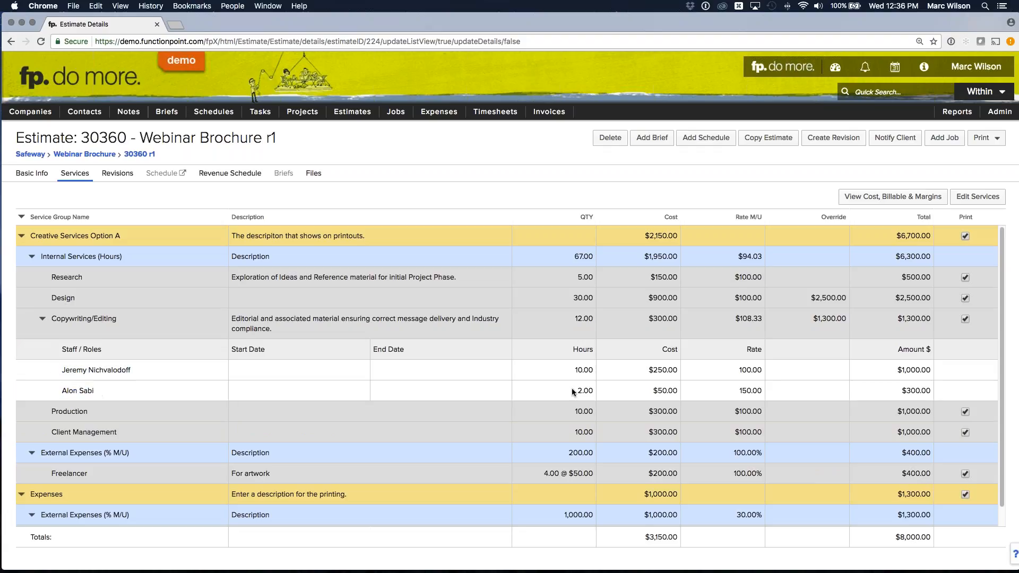
pyautogui.moveTo(652, 391); pyautogui.dragTo(691, 393)
# - Open the staff list in a separate tab, check the Hourly Cost in the Copywriter's staff record, and close that tab
pyautogui.moveTo(992, 116)
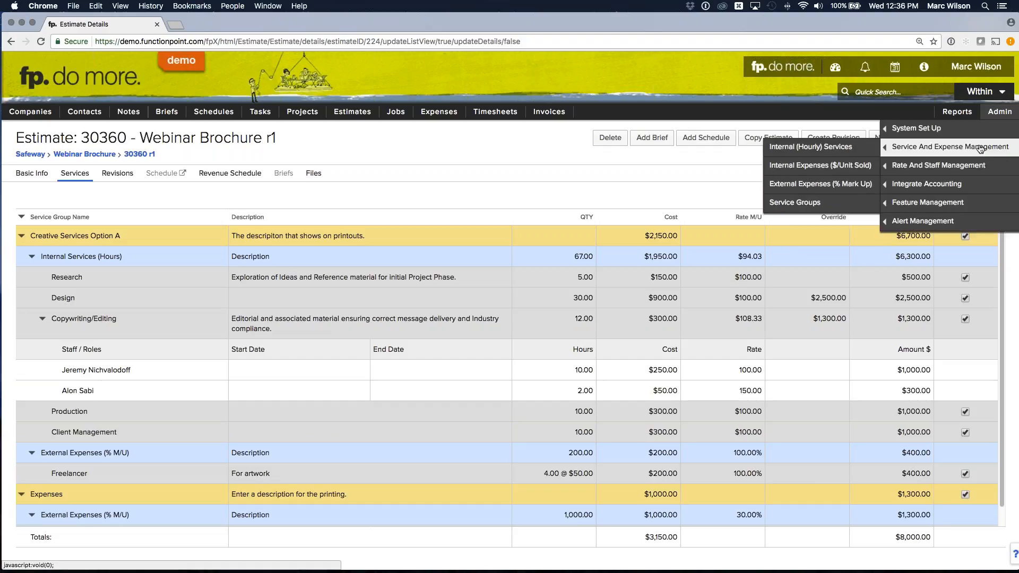
pyautogui.moveTo(902, 164)
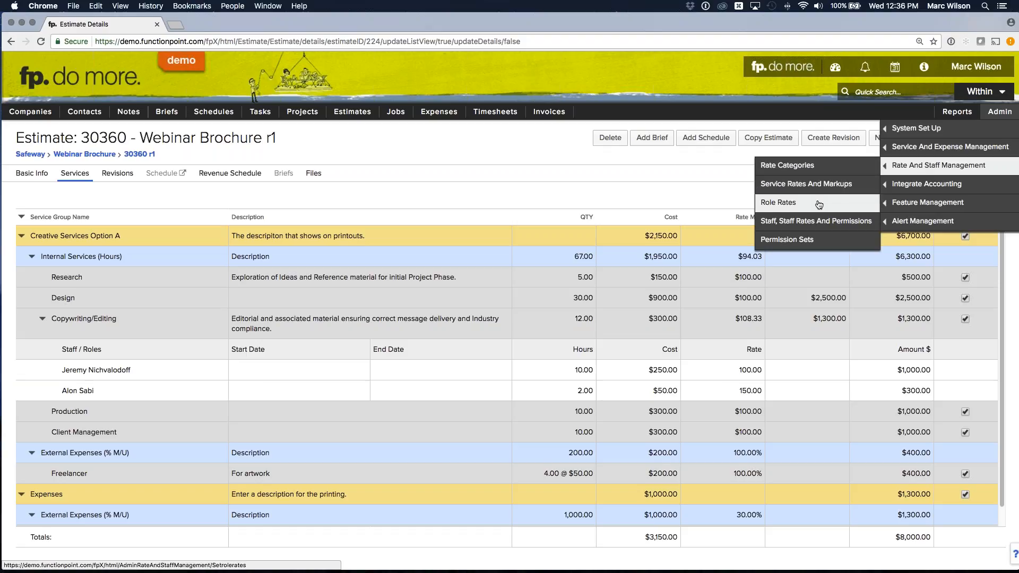
pyautogui.rightClick(789, 225)
pyautogui.click(817, 227)
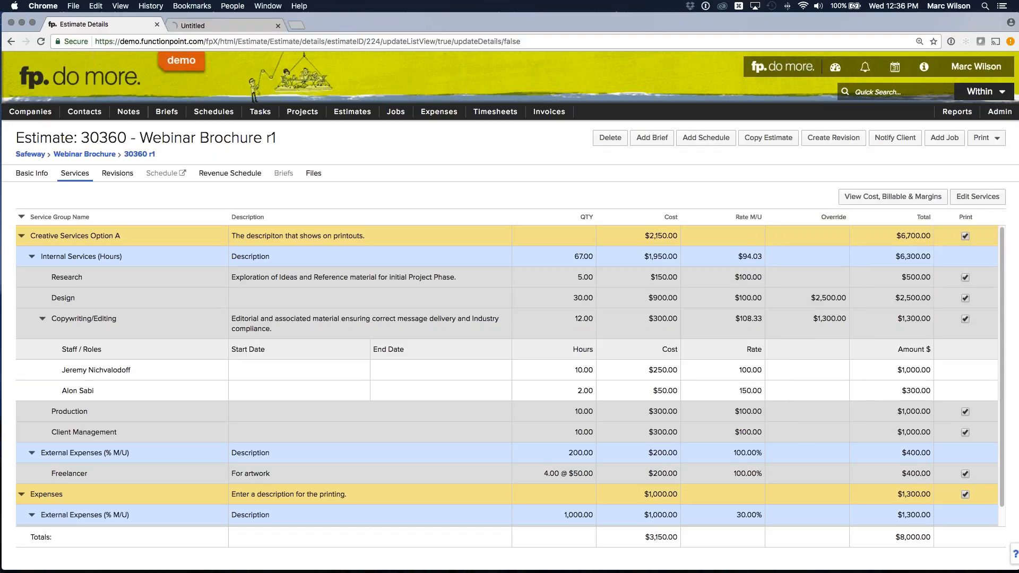
pyautogui.click(227, 24)
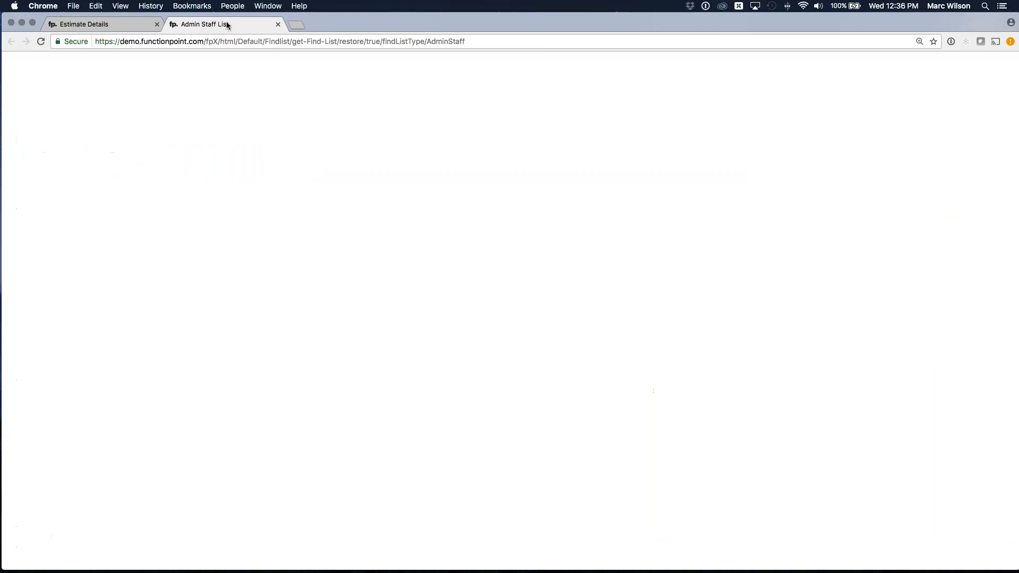
pyautogui.click(93, 341)
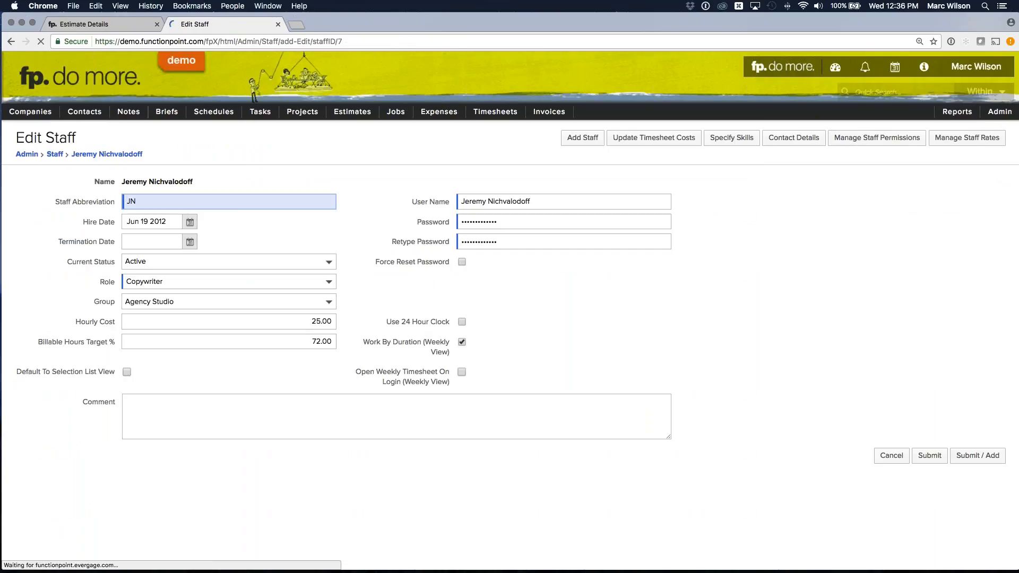
pyautogui.click(308, 321)
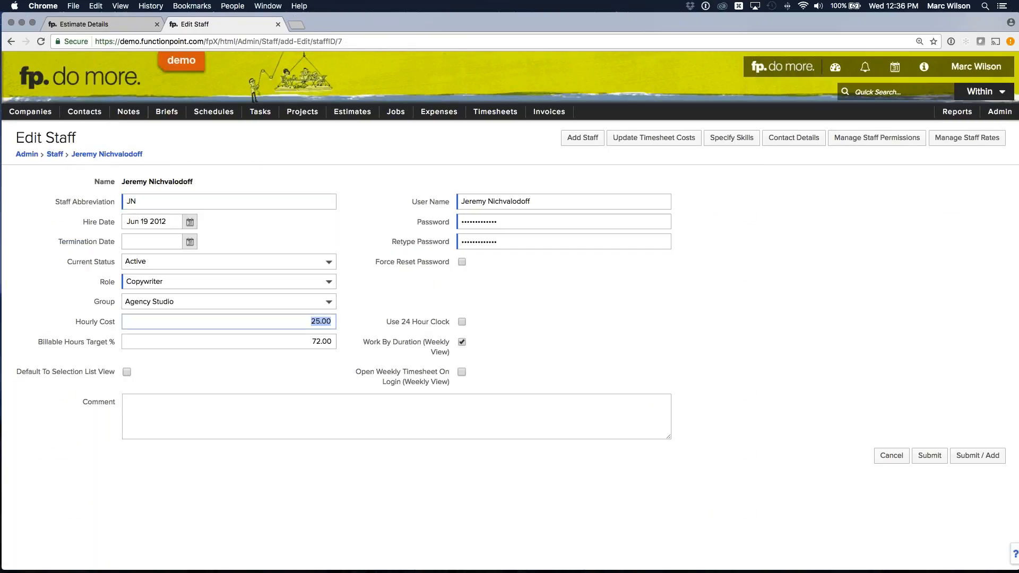
pyautogui.click(352, 329)
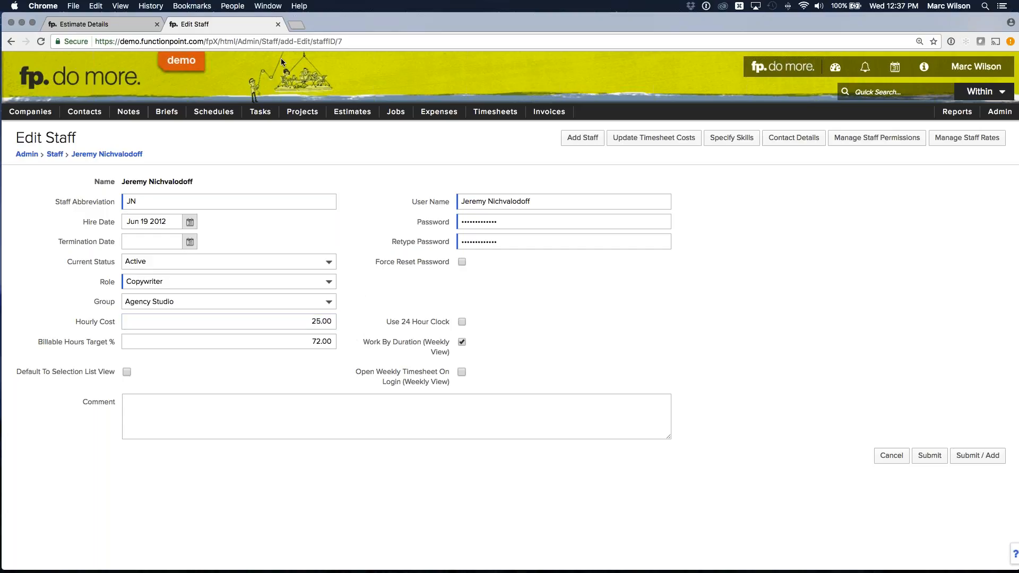
pyautogui.click(278, 25)
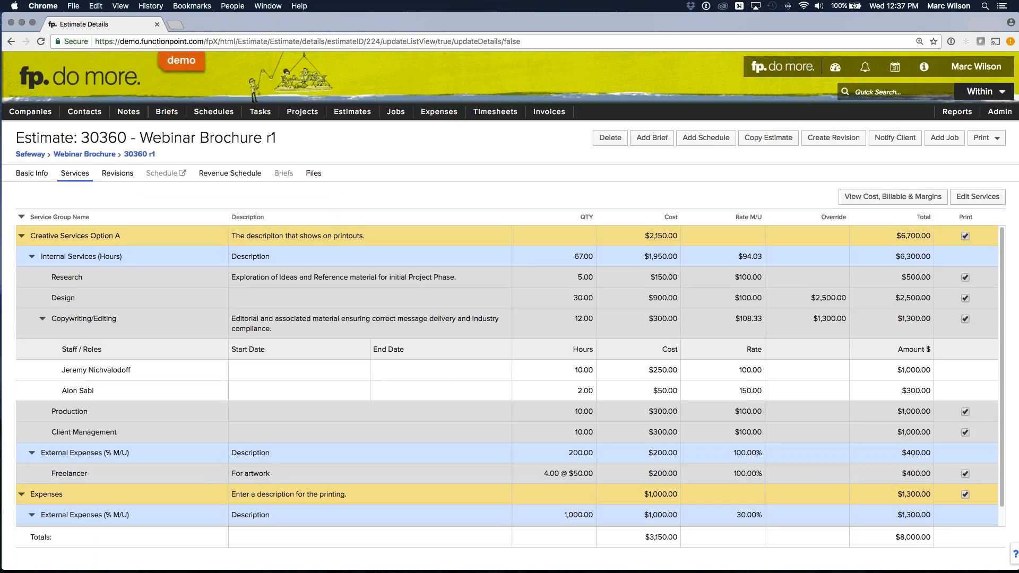
# - Check the first Copywriting/Editing staff member's cost, collapse the staff rows, and examine the cost of Design
pyautogui.moveTo(648, 370); pyautogui.dragTo(678, 370)
pyautogui.click(674, 370)
pyautogui.click(43, 319)
pyautogui.moveTo(51, 298); pyautogui.dragTo(64, 299)
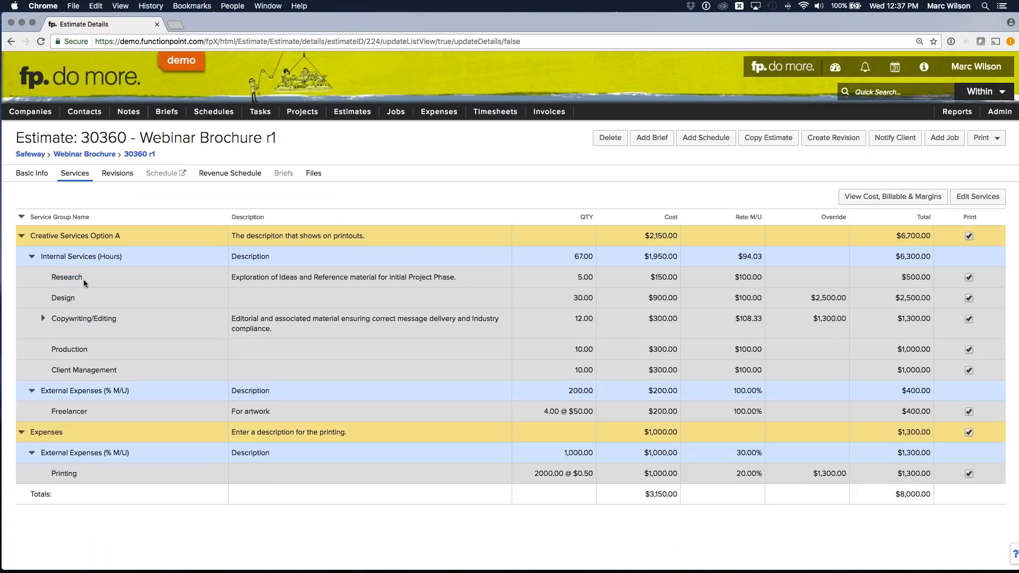
pyautogui.moveTo(645, 298); pyautogui.dragTo(677, 298)
pyautogui.click(673, 293)
# - Open Rate Categories in a separate tab and examine the option that makes a category the cost rate
pyautogui.moveTo(999, 112)
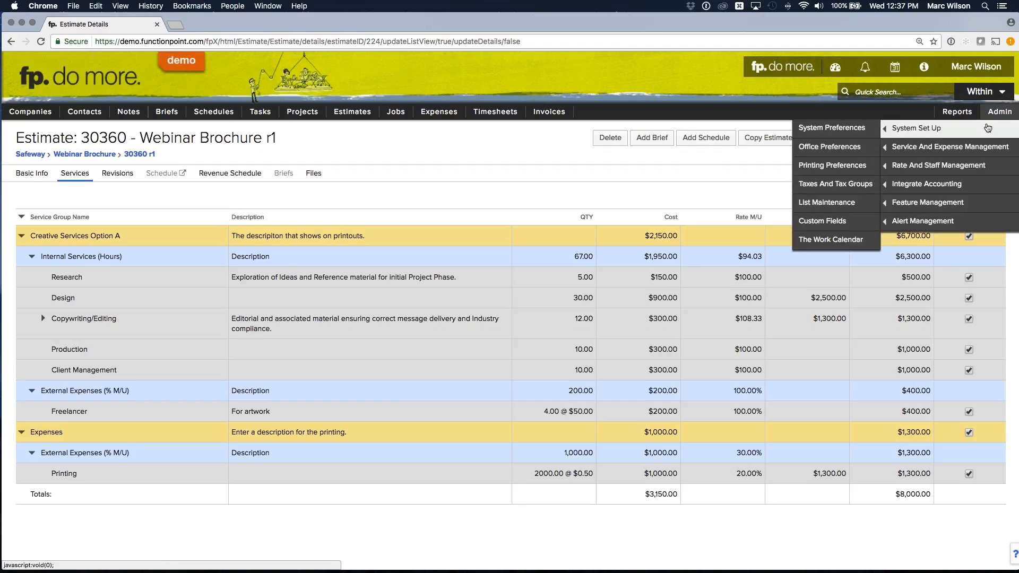
pyautogui.moveTo(975, 144)
pyautogui.moveTo(947, 163)
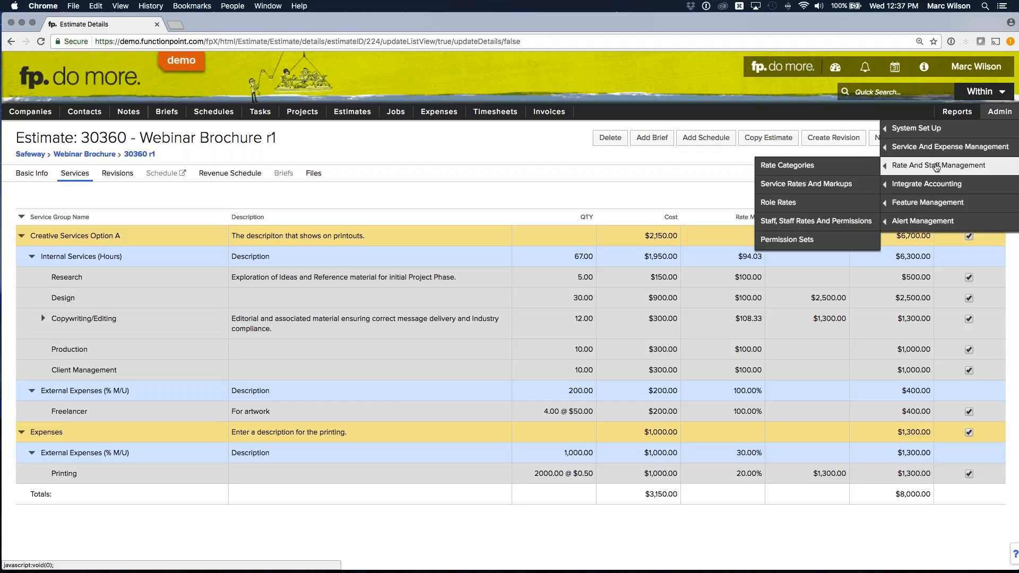
pyautogui.rightClick(783, 170)
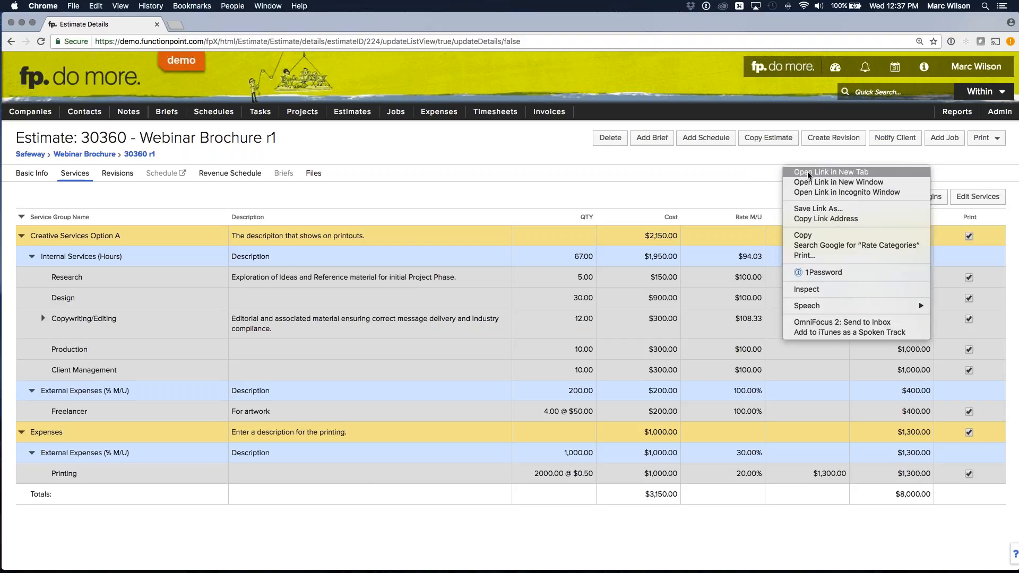
pyautogui.click(802, 175)
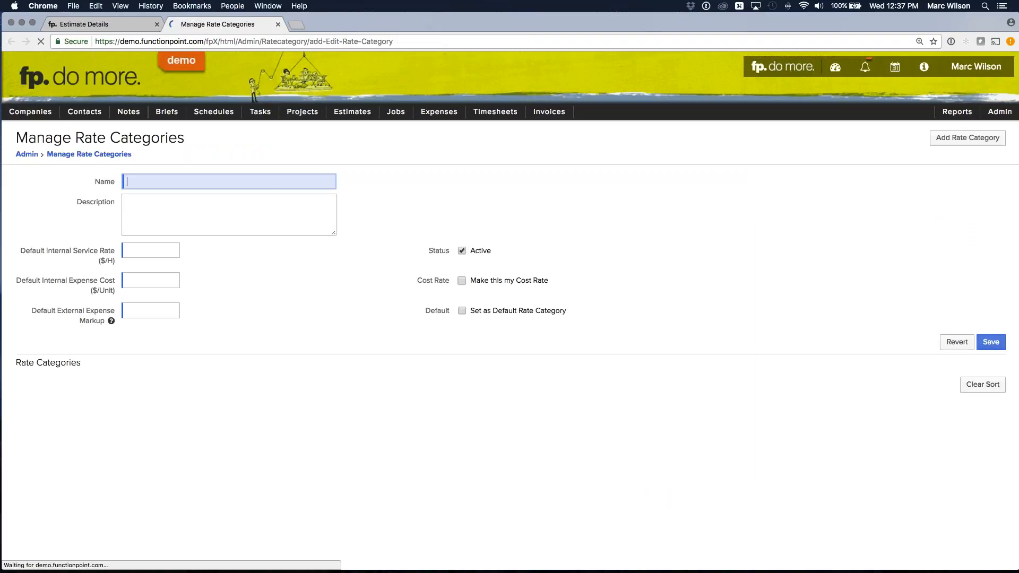
pyautogui.moveTo(60, 142); pyautogui.dragTo(195, 136)
pyautogui.click(194, 137)
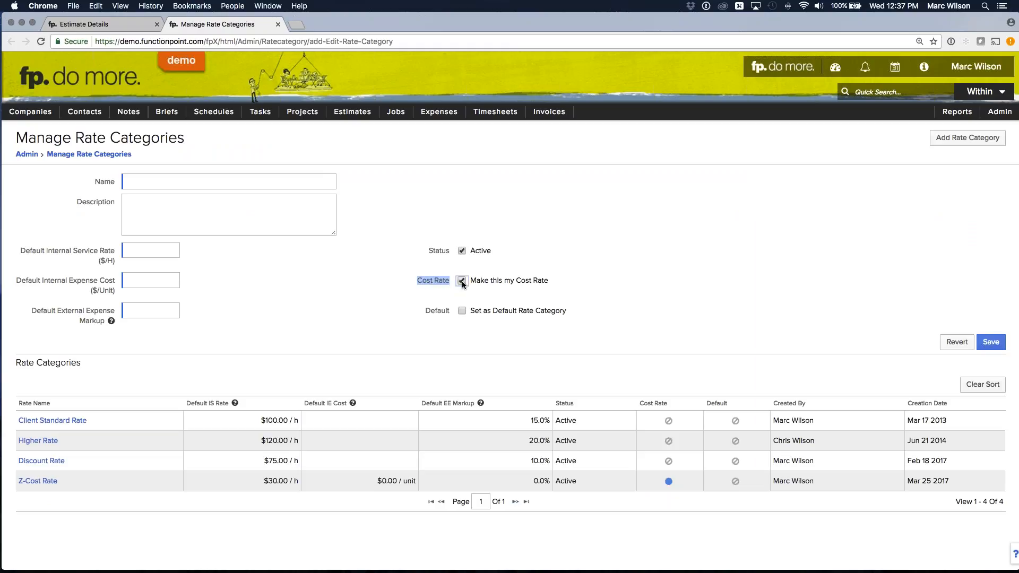
pyautogui.click(426, 284)
pyautogui.moveTo(473, 281); pyautogui.dragTo(549, 279)
pyautogui.click(542, 282)
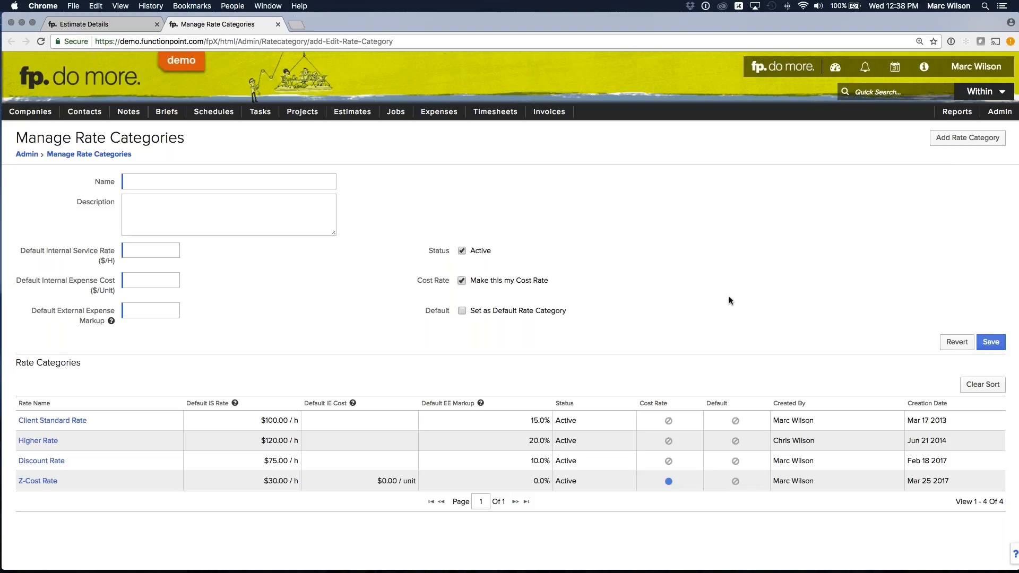
# - Open Service Rates and Markups and examine the Client Standard Rate and Higher Rate for Archiving
pyautogui.click(1000, 111)
pyautogui.moveTo(967, 164)
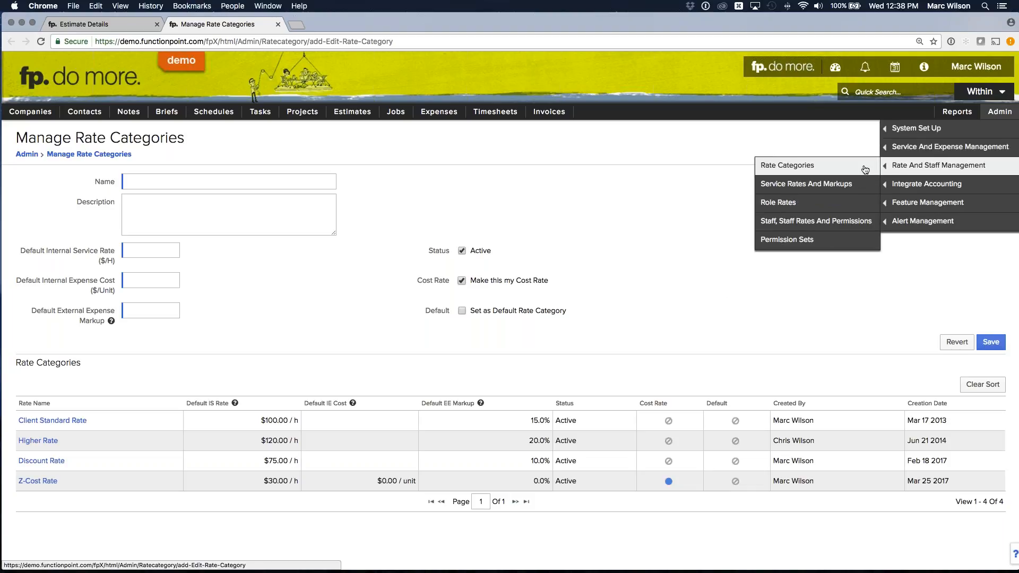
pyautogui.click(810, 186)
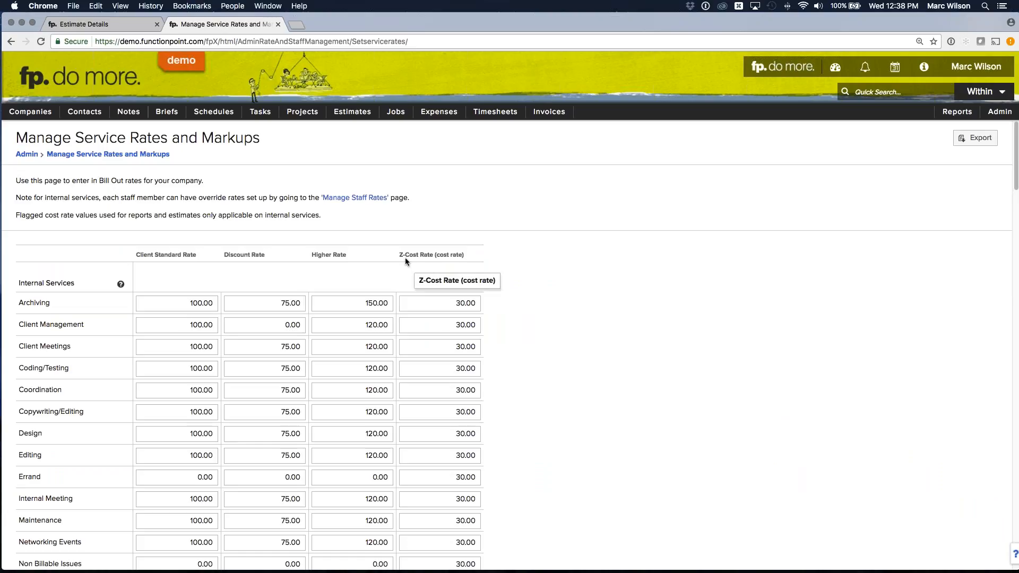
pyautogui.scroll(-1, 397, 255)
pyautogui.moveTo(136, 247); pyautogui.dragTo(183, 282)
pyautogui.click(185, 295)
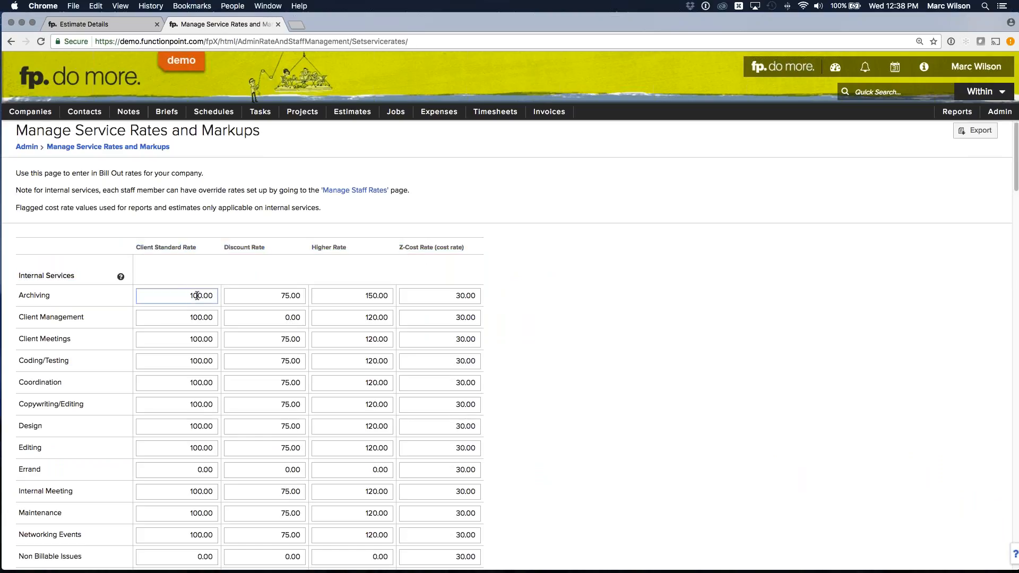
pyautogui.moveTo(366, 295); pyautogui.dragTo(391, 296)
# - Examine the Z-Cost Rate column and its value for Archiving
pyautogui.click(410, 265)
pyautogui.moveTo(406, 247); pyautogui.dragTo(450, 245)
pyautogui.click(454, 281)
pyautogui.moveTo(456, 295); pyautogui.dragTo(477, 296)
pyautogui.click(505, 296)
pyautogui.doubleClick(480, 297)
pyautogui.click(543, 296)
# - Return to the estimate, open its Cost, Billable & Margins summary, and check the cost and billable amounts for Internal Services
pyautogui.click(118, 24)
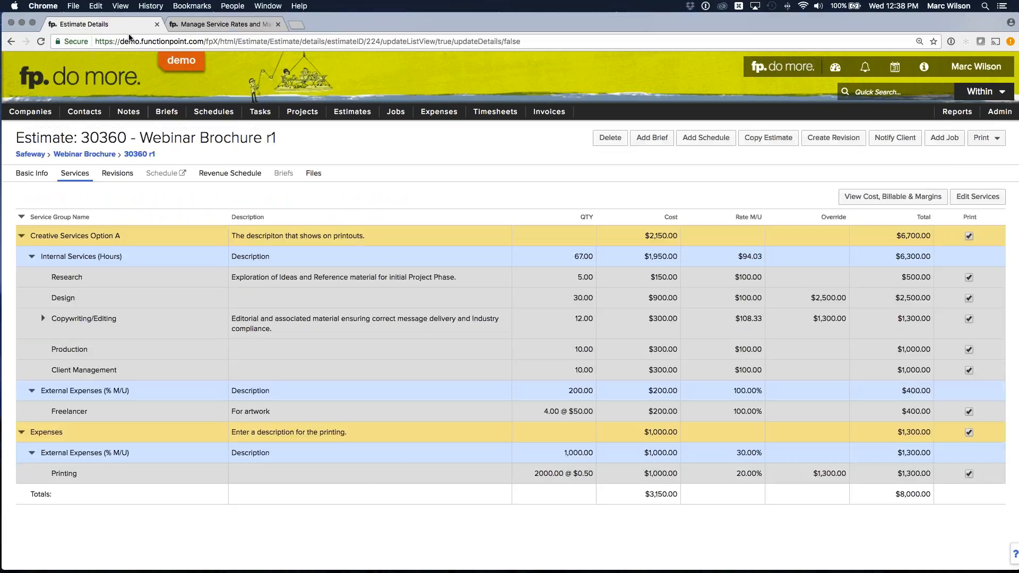
pyautogui.doubleClick(592, 276)
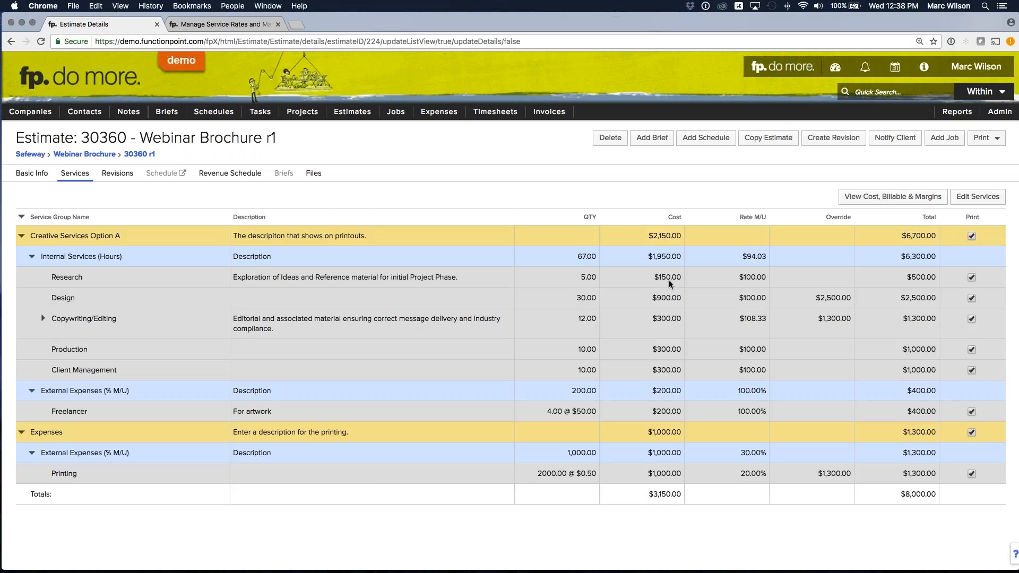
pyautogui.click(878, 202)
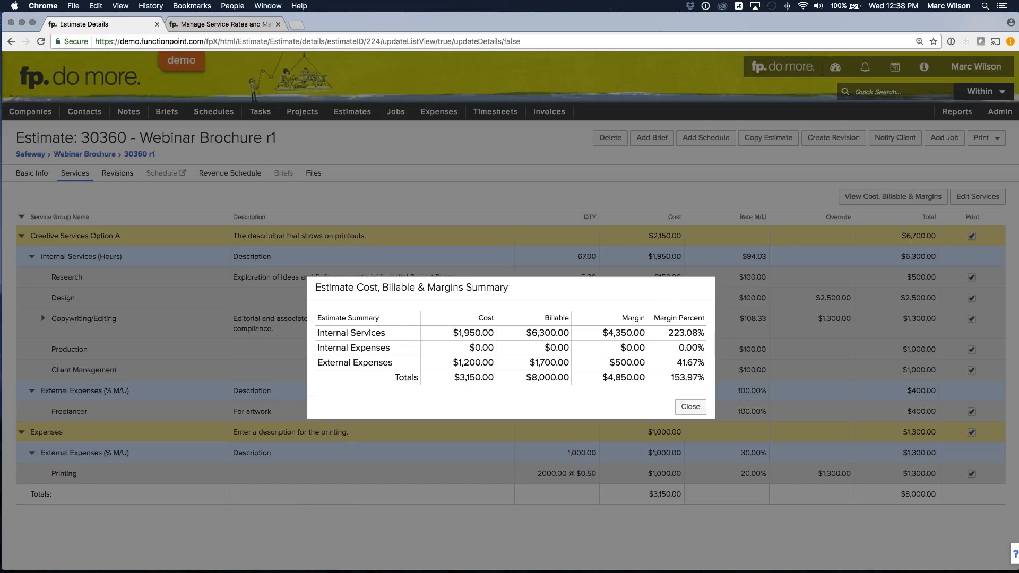
pyautogui.moveTo(295, 263); pyautogui.dragTo(353, 263)
pyautogui.click(354, 262)
pyautogui.moveTo(430, 262); pyautogui.dragTo(467, 264)
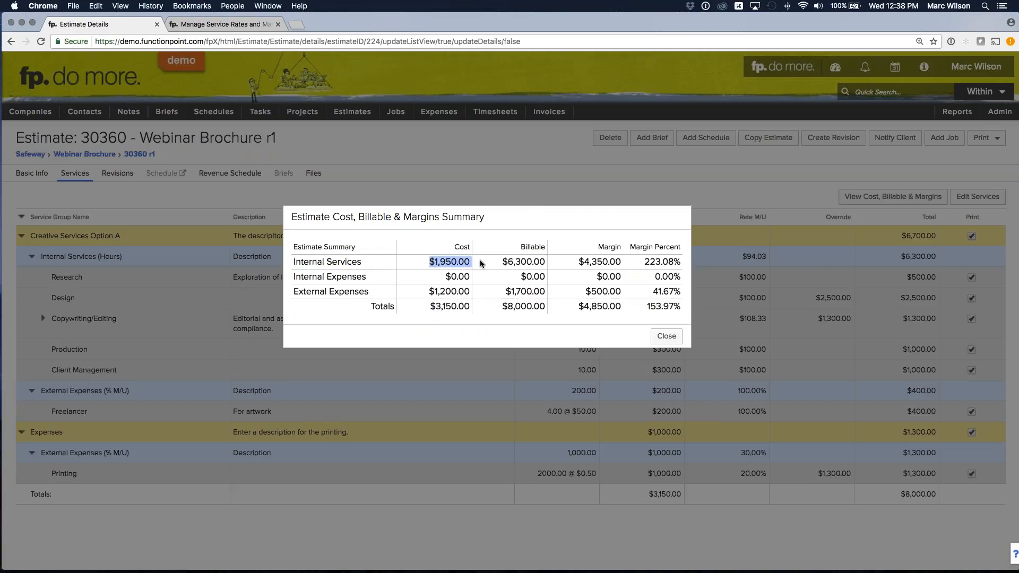
pyautogui.click(461, 264)
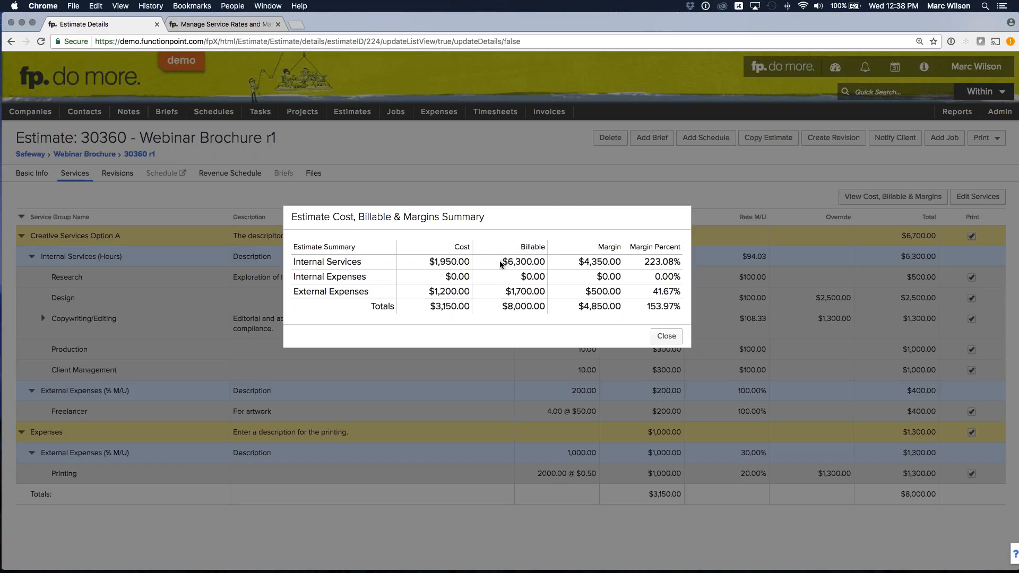
pyautogui.moveTo(500, 264); pyautogui.dragTo(548, 264)
pyautogui.click(546, 264)
# - Compare the margin and margin percent of Internal Services with their cost in the summary
pyautogui.moveTo(580, 264); pyautogui.dragTo(628, 265)
pyautogui.click(614, 265)
pyautogui.click(609, 267)
pyautogui.moveTo(579, 265); pyautogui.dragTo(624, 267)
pyautogui.click(612, 266)
pyautogui.moveTo(427, 263); pyautogui.dragTo(474, 266)
pyautogui.click(598, 267)
pyautogui.moveTo(643, 266); pyautogui.dragTo(681, 265)
pyautogui.click(671, 267)
pyautogui.moveTo(643, 266); pyautogui.dragTo(684, 264)
pyautogui.click(676, 263)
pyautogui.moveTo(429, 261); pyautogui.dragTo(472, 261)
pyautogui.click(467, 260)
pyautogui.moveTo(578, 262); pyautogui.dragTo(625, 264)
pyautogui.click(615, 265)
# - Switch to Calculator, multiply 1950 by 2.2308 to verify the Internal Services margin, and close Calculator
pyautogui.moveTo(533, 570)
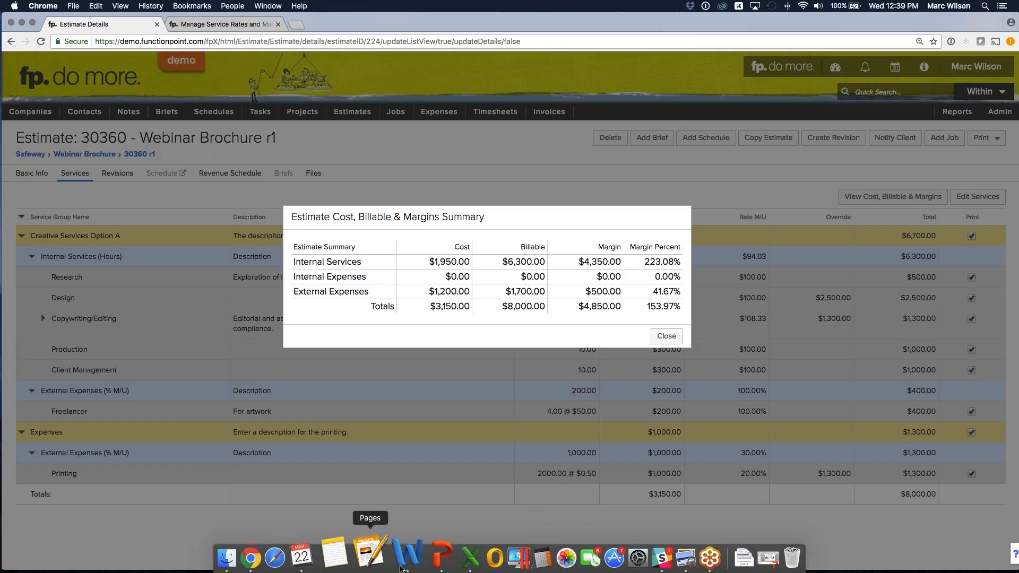
pyautogui.click(519, 558)
pyautogui.moveTo(455, 219); pyautogui.dragTo(587, 376)
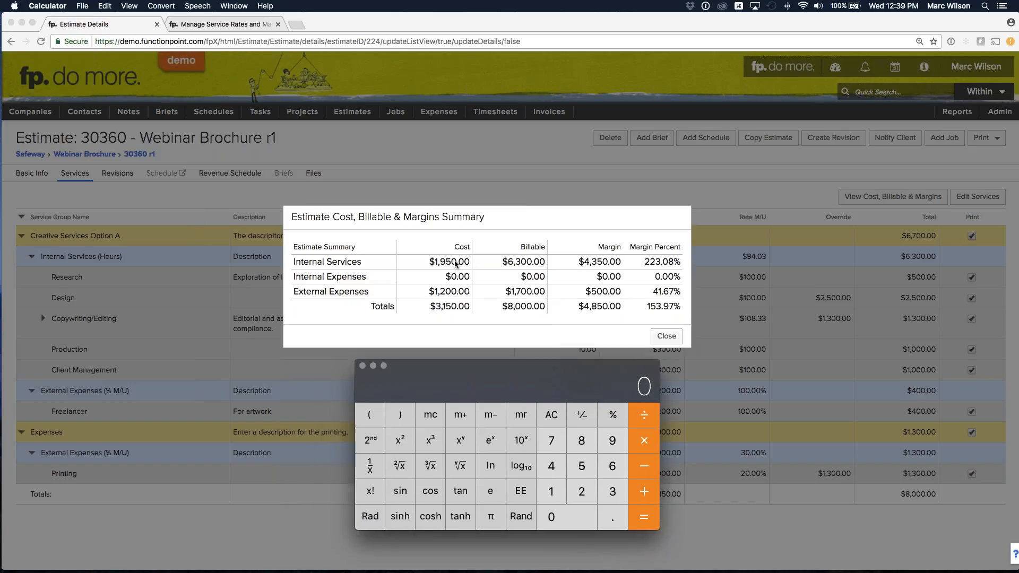
pyautogui.write('1950')
pyautogui.press('*')
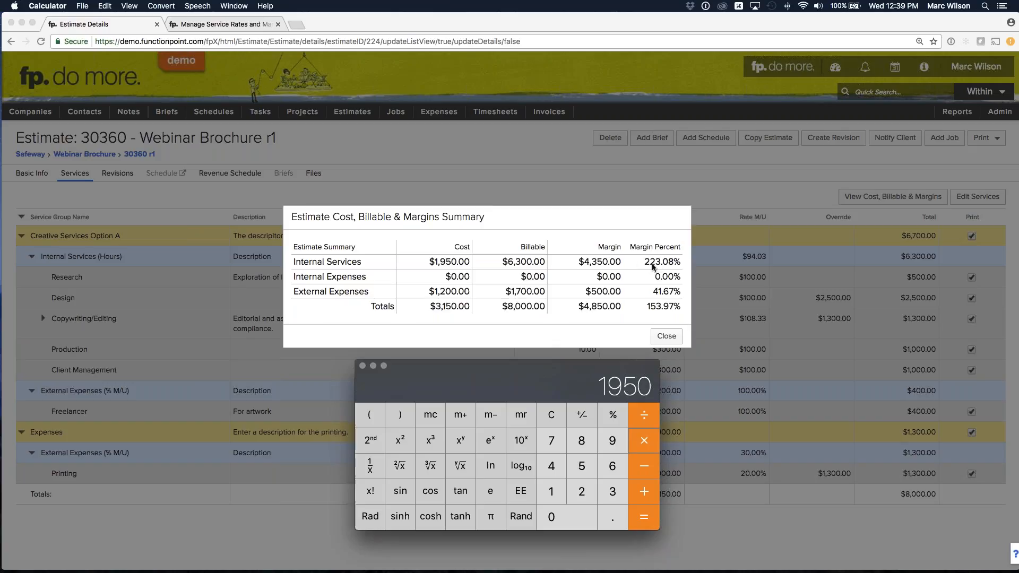
pyautogui.write('1.23')
pyautogui.press('BackSpace')
pyautogui.press('BackSpace')
pyautogui.press('BackSpace')
pyautogui.write('2.2308')
pyautogui.press('Return')
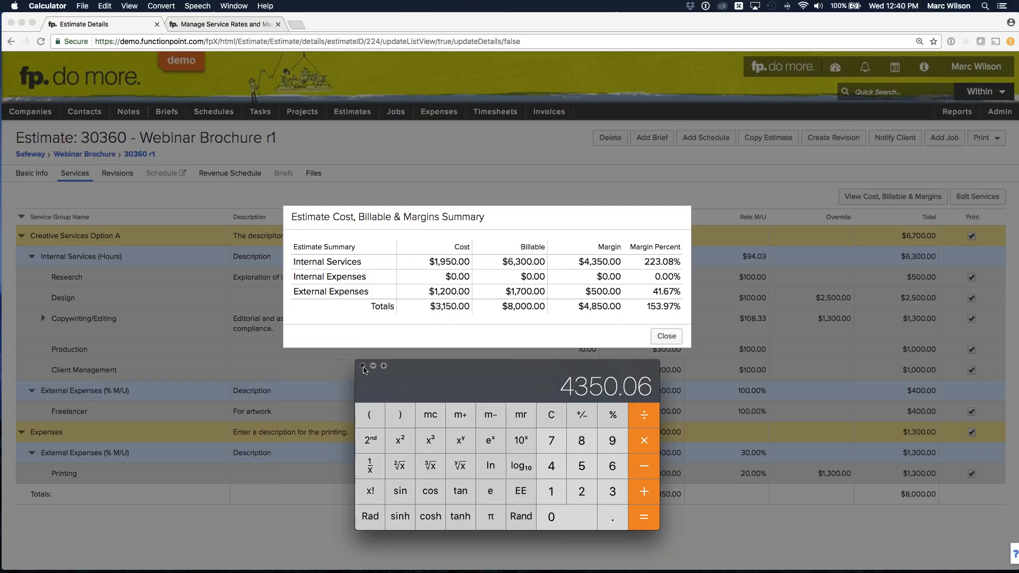
pyautogui.click(362, 366)
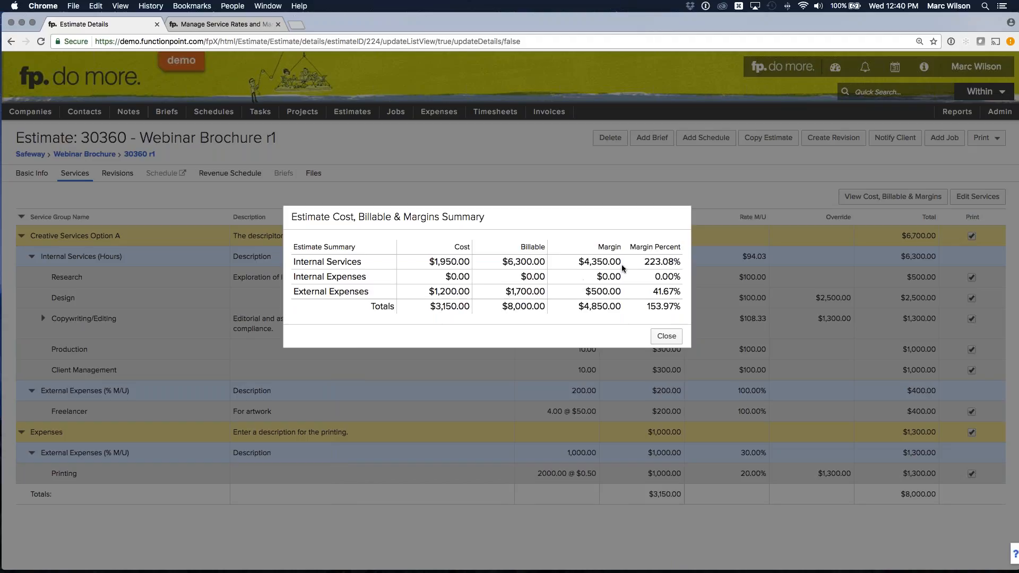
# - Review the Internal Services margin and cost and the total margin percent, and close the summary
pyautogui.moveTo(579, 262); pyautogui.dragTo(628, 264)
pyautogui.click(528, 260)
pyautogui.moveTo(428, 262); pyautogui.dragTo(478, 262)
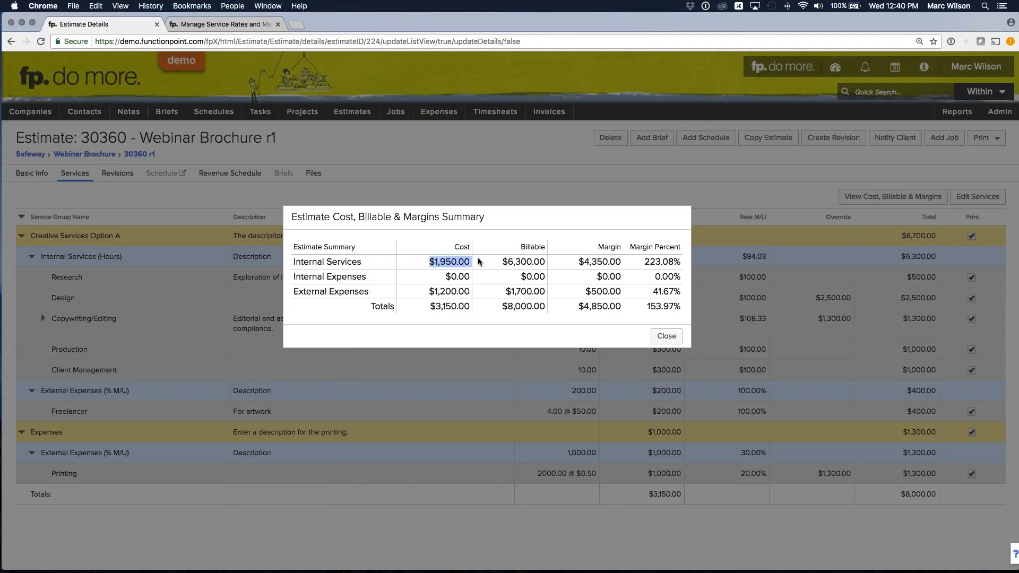
pyautogui.click(463, 266)
pyautogui.moveTo(645, 307); pyautogui.dragTo(689, 308)
pyautogui.click(682, 307)
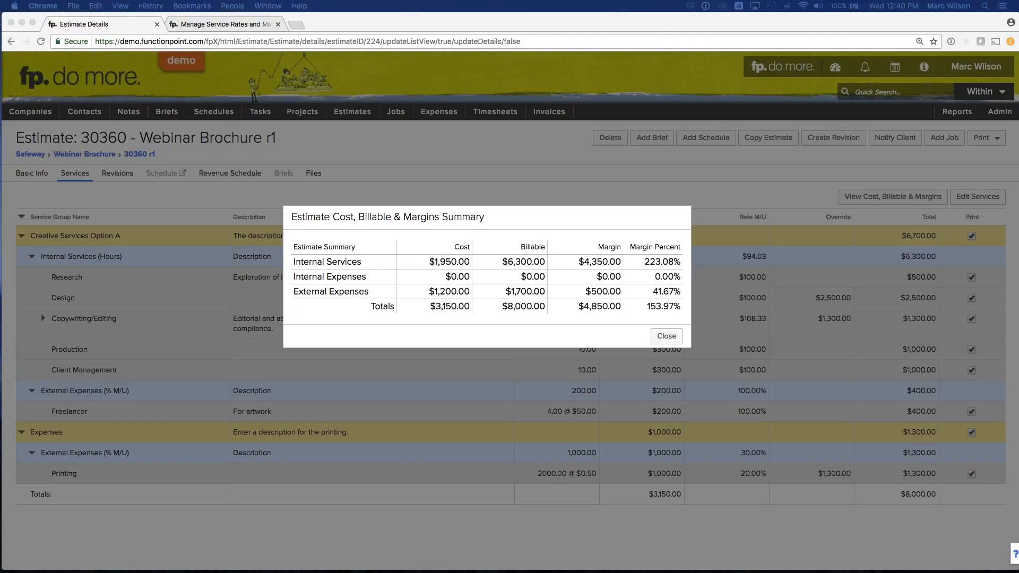
pyautogui.click(667, 336)
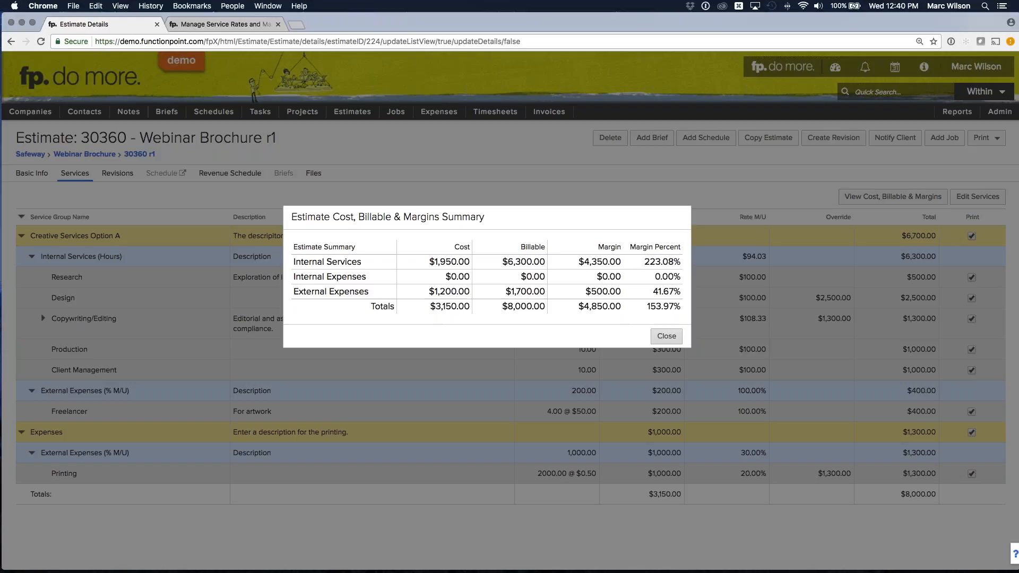
pyautogui.click(667, 336)
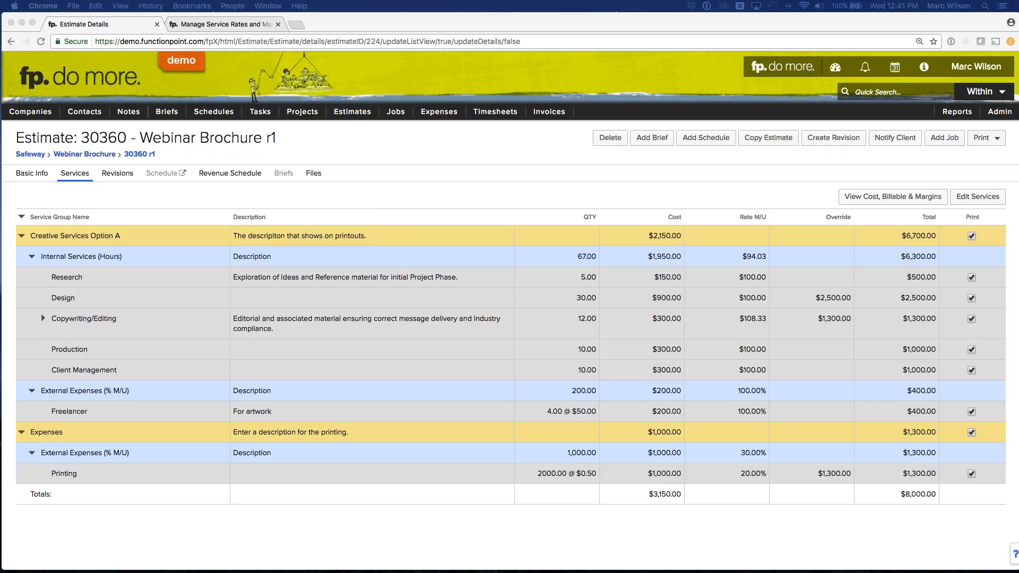
# - Switch to the Profitability Made Easy eBook PDF and find the Staff Cost Rates and Blended Agency and Staff Billing Rates sections
pyautogui.moveTo(1018, 114); pyautogui.dragTo(316, 15)
pyautogui.scroll(-1, 452, 293)
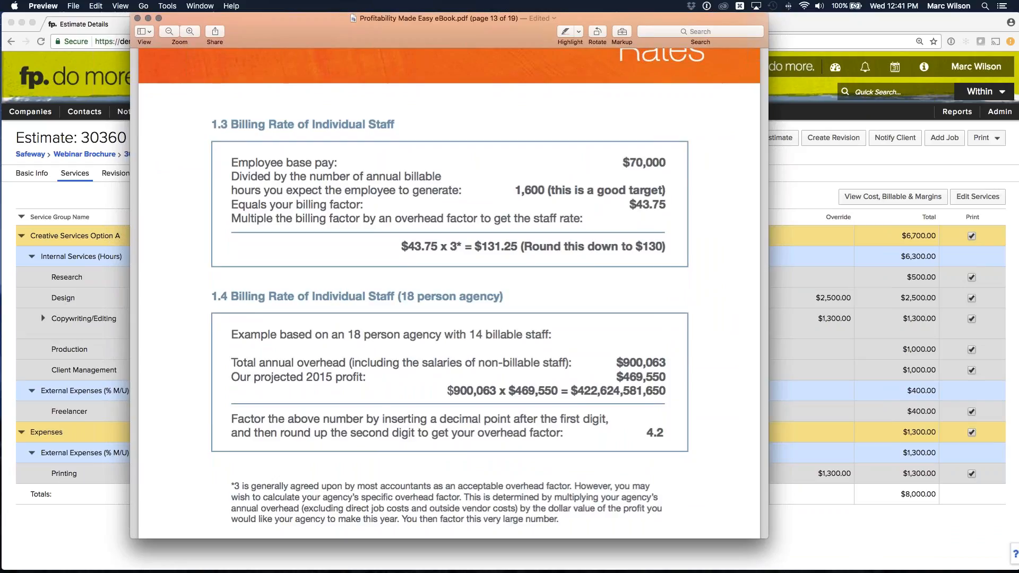
pyautogui.scroll(7, 355, 119)
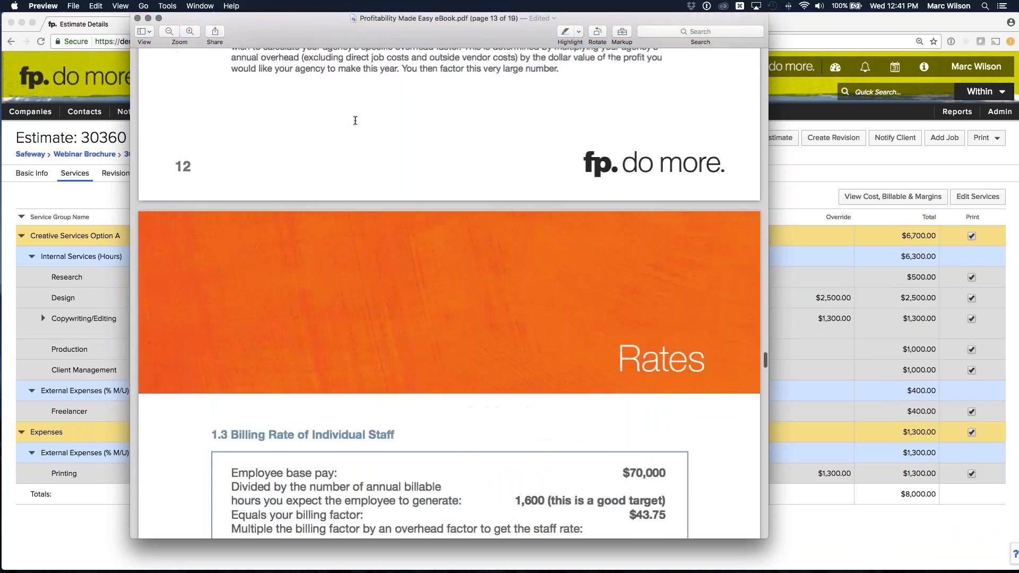
pyautogui.scroll(9, 355, 120)
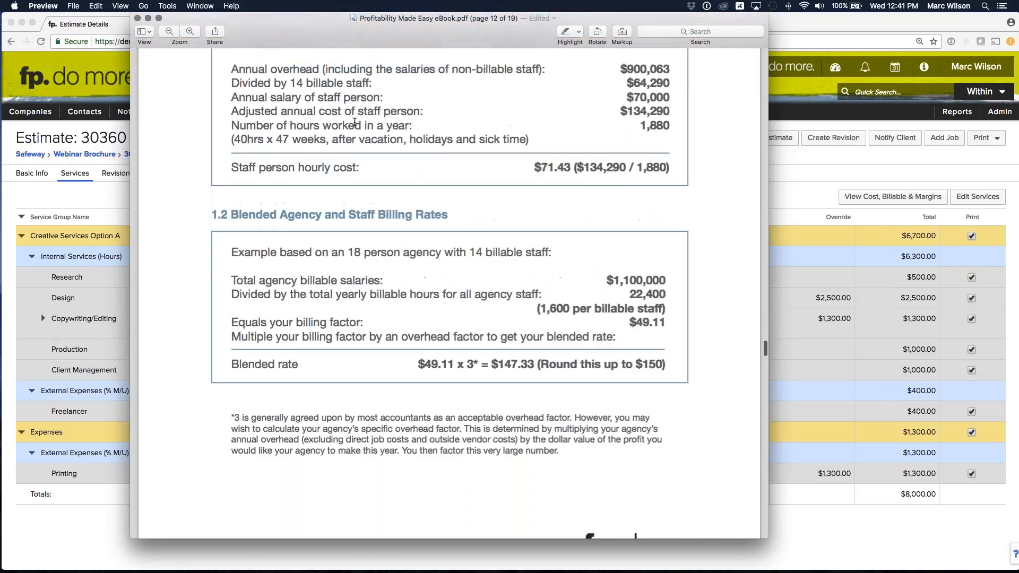
pyautogui.moveTo(233, 147); pyautogui.dragTo(322, 149)
pyautogui.click(311, 147)
pyautogui.moveTo(229, 359); pyautogui.dragTo(423, 364)
pyautogui.click(423, 365)
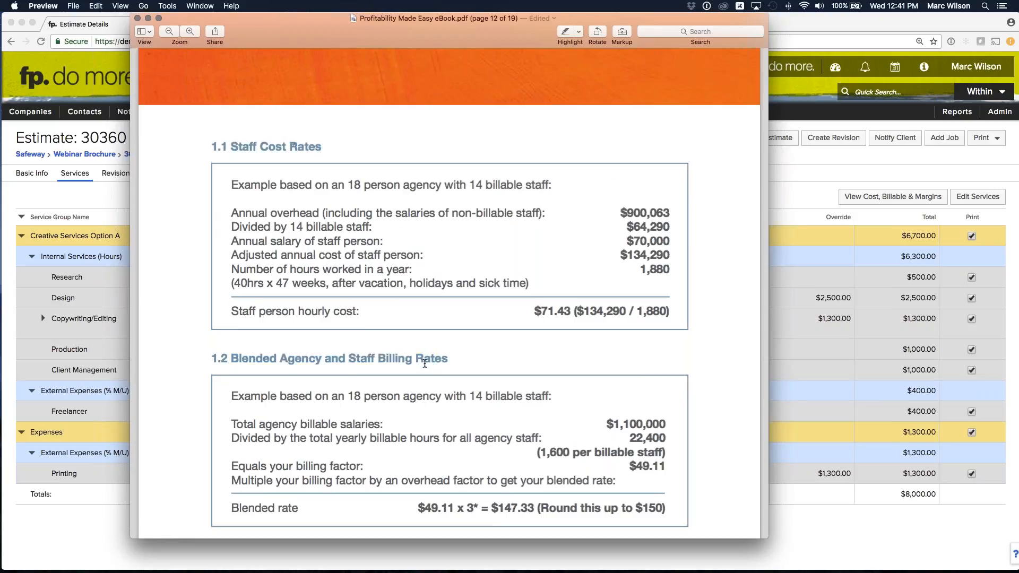
# - Examine the staff person hourly cost and the blended rate in the two example calculations
pyautogui.scroll(-1, 457, 361)
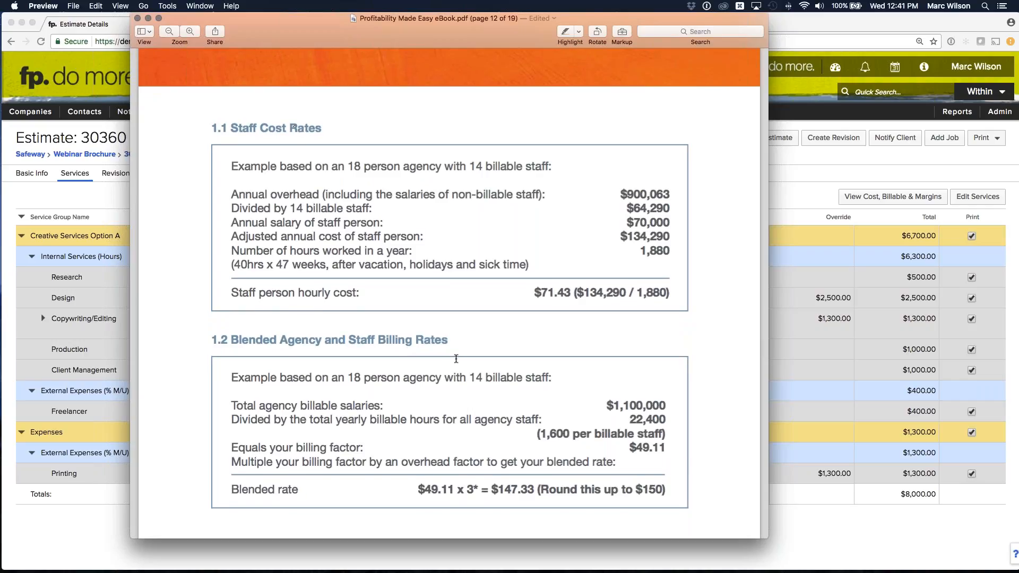
pyautogui.moveTo(533, 293); pyautogui.dragTo(573, 291)
pyautogui.click(573, 289)
pyautogui.moveTo(496, 490); pyautogui.dragTo(534, 489)
pyautogui.click(530, 481)
# - Check the calculated staff rate under Billing Rate of Individual Staff, and return to the Webinar Brochure estimate in Chrome
pyautogui.scroll(-10, 530, 480)
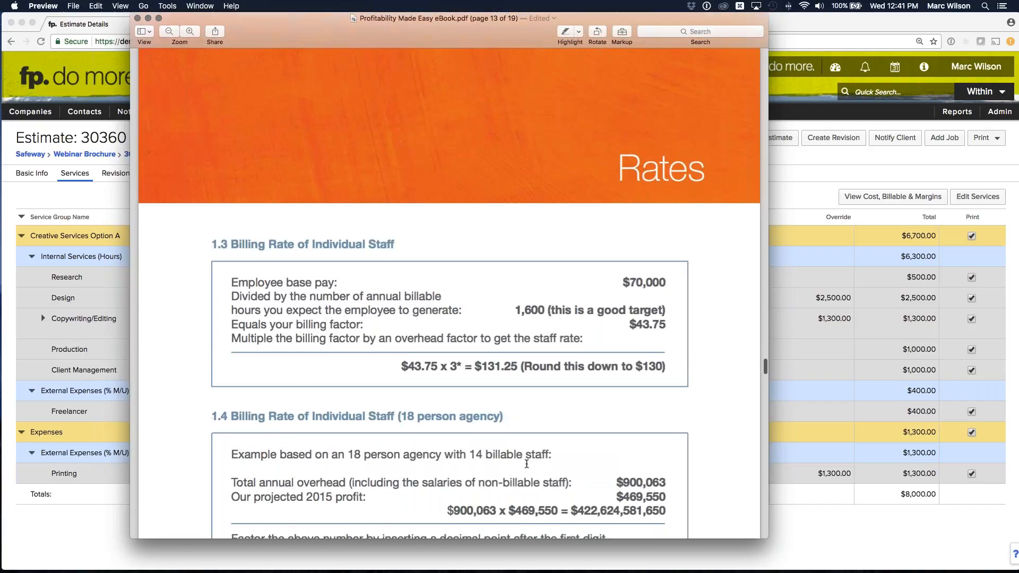
pyautogui.moveTo(476, 366); pyautogui.dragTo(518, 367)
pyautogui.click(511, 365)
pyautogui.doubleClick(336, 26)
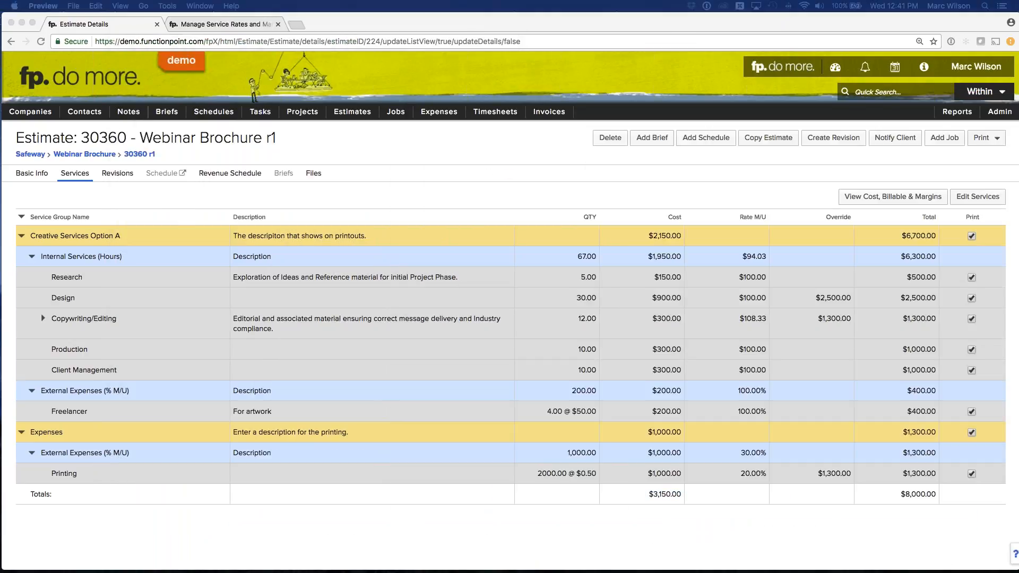
pyautogui.click(461, 186)
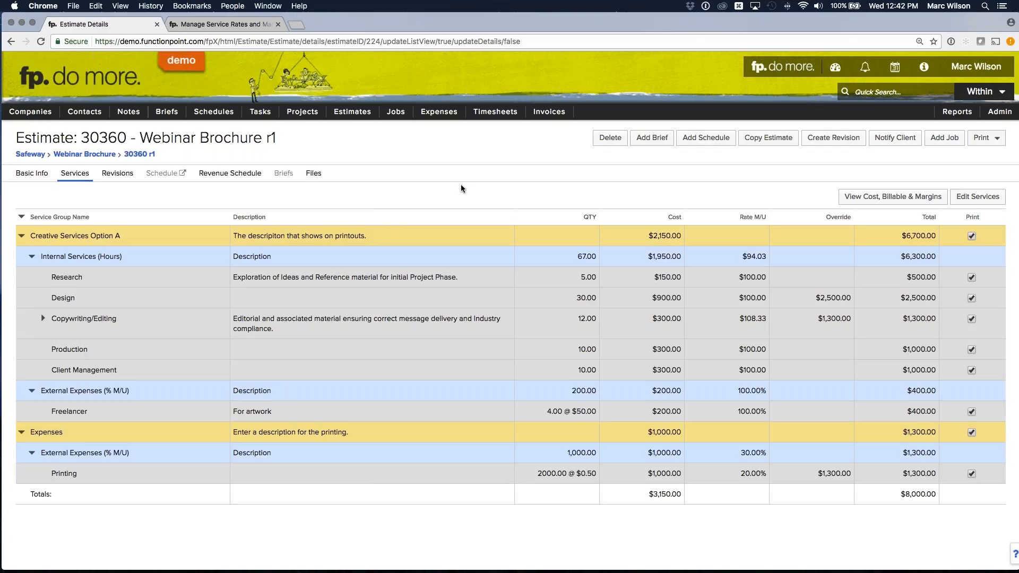
# - Bring the eBook PDF back over the estimate, look through its Rates pages again, and move it away
pyautogui.moveTo(1018, 53); pyautogui.dragTo(303, 21)
pyautogui.scroll(10, 356, 282)
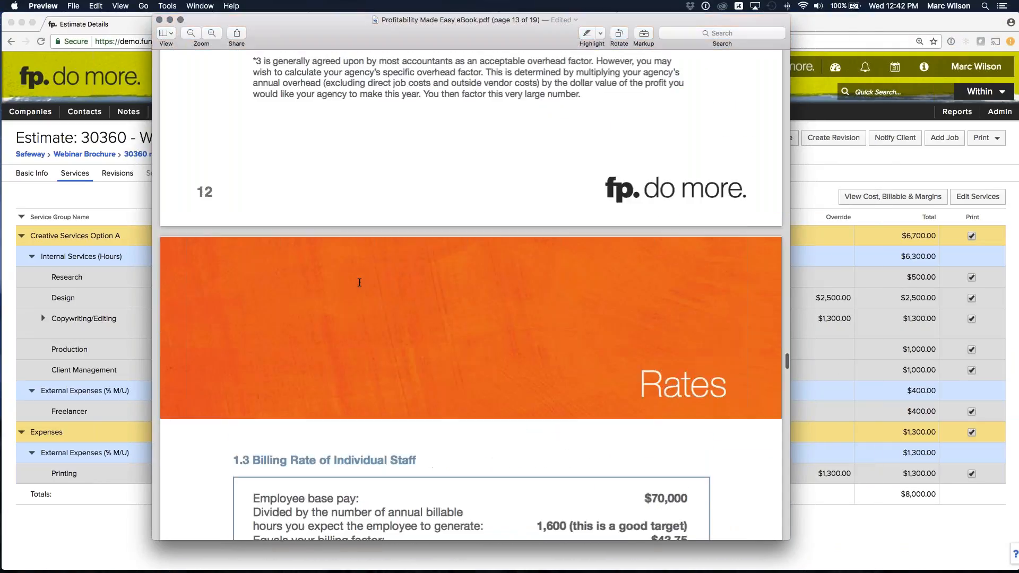
pyautogui.scroll(-1, 371, 190)
pyautogui.moveTo(333, 22); pyautogui.dragTo(1018, 50)
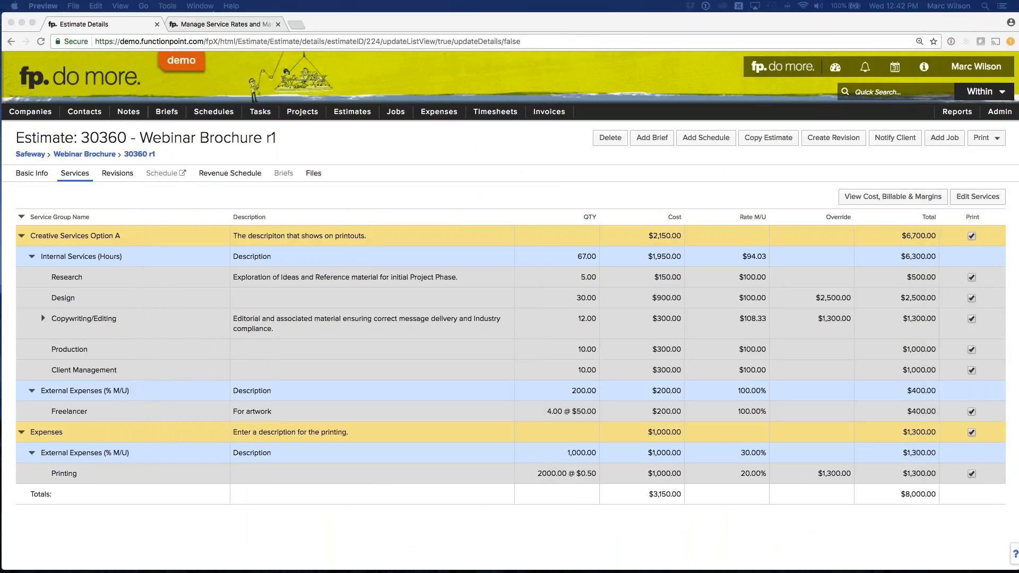
pyautogui.click(426, 160)
pyautogui.click(512, 179)
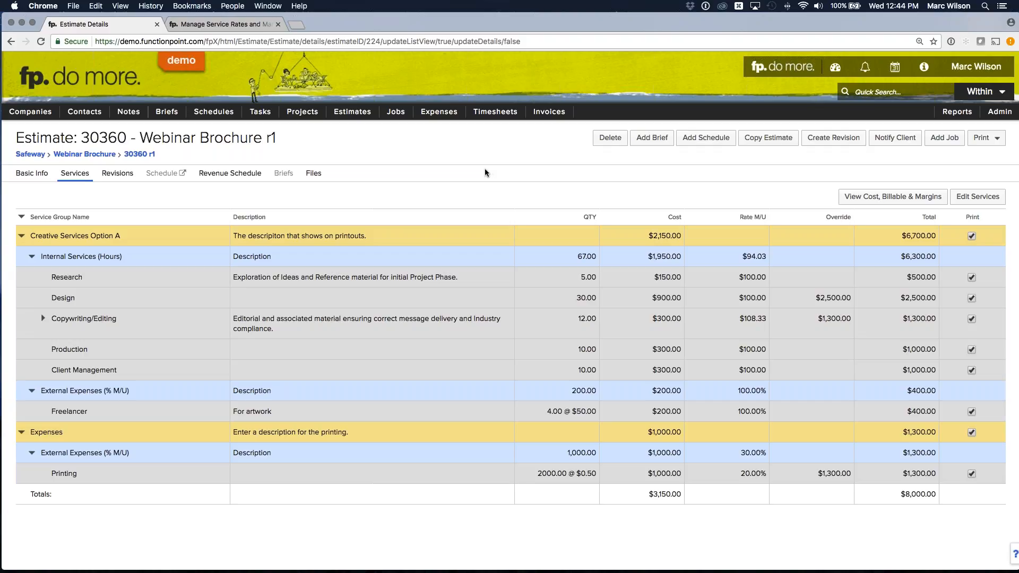
# - Open the Safeway Retainer project and check its name, budget and estimate totals
pyautogui.moveTo(302, 116)
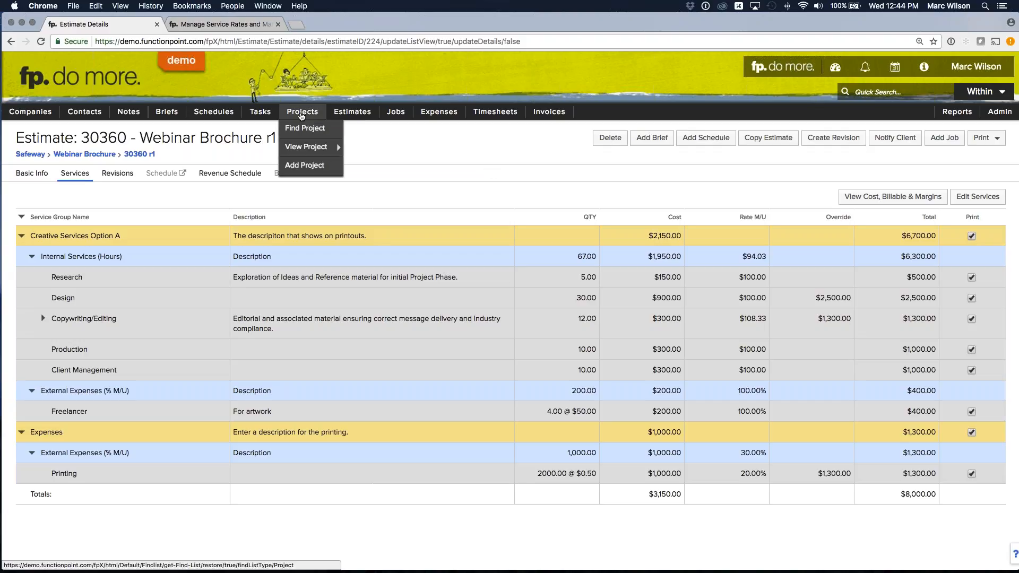
pyautogui.moveTo(319, 152)
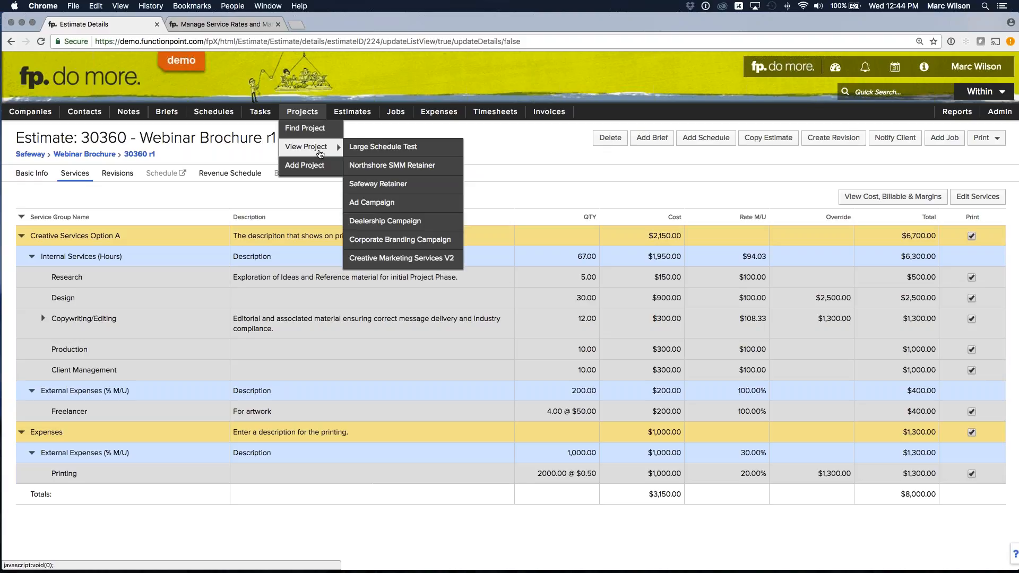
pyautogui.click(367, 185)
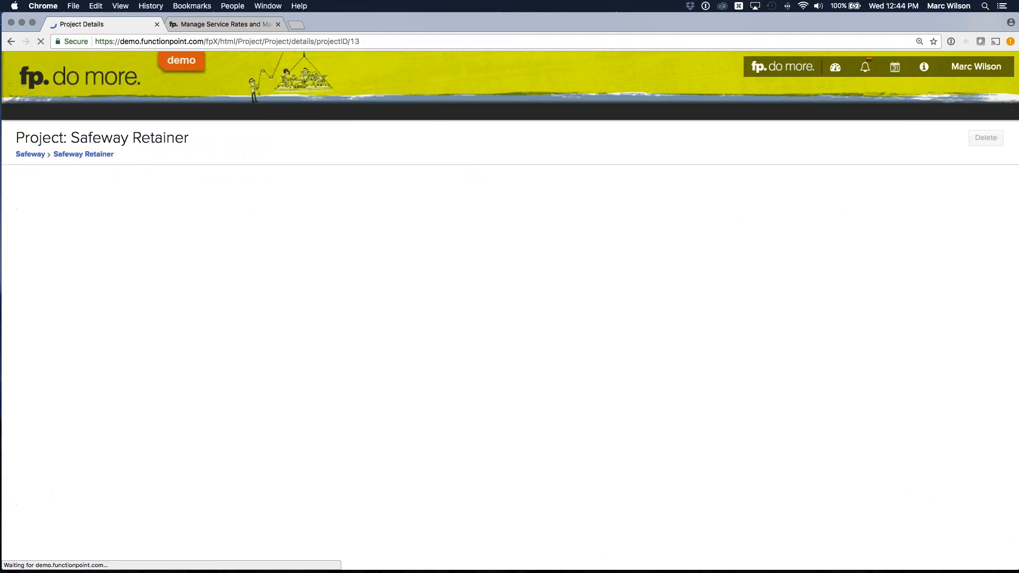
pyautogui.moveTo(392, 141)
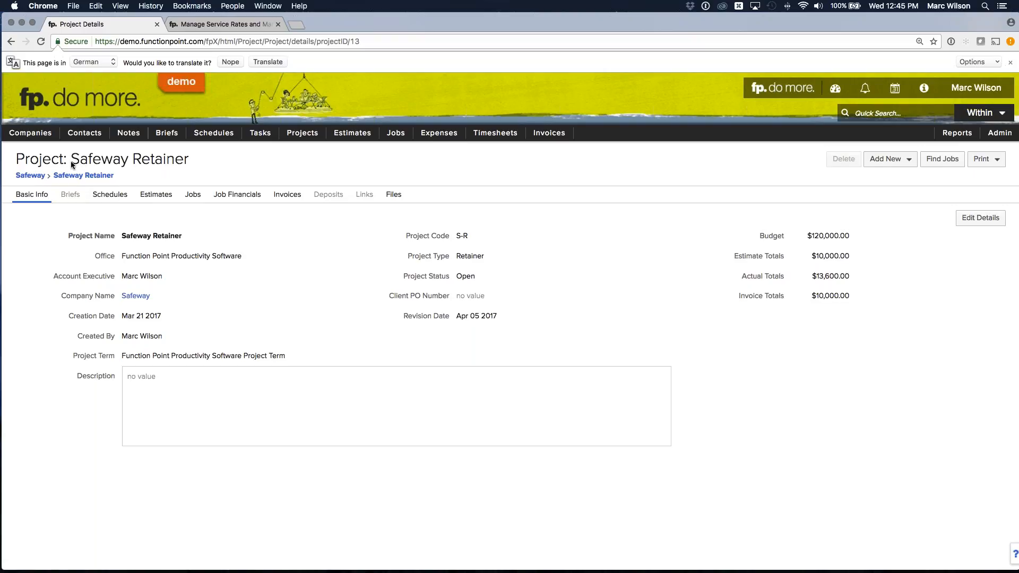
pyautogui.moveTo(74, 162); pyautogui.dragTo(189, 157)
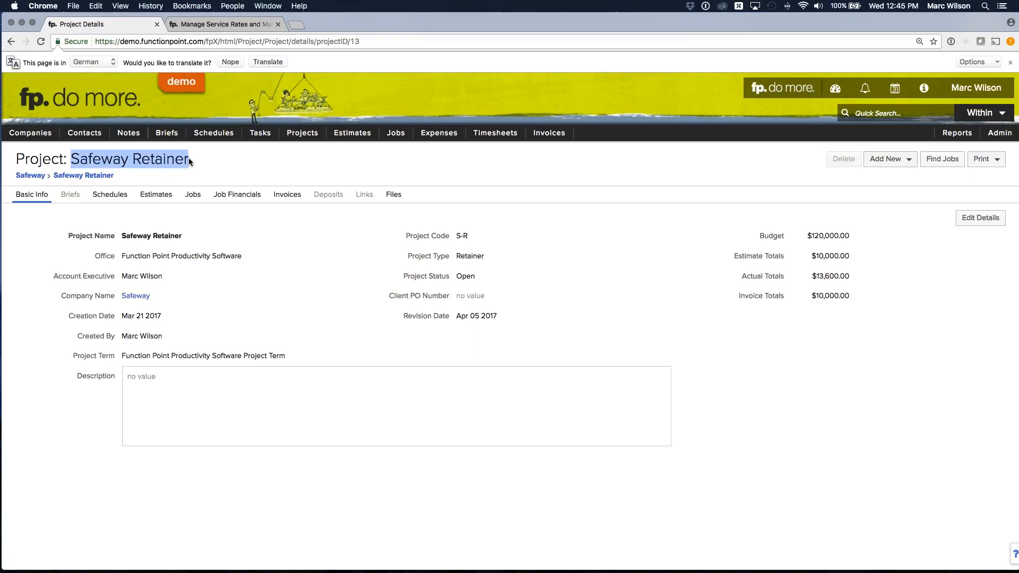
pyautogui.click(186, 158)
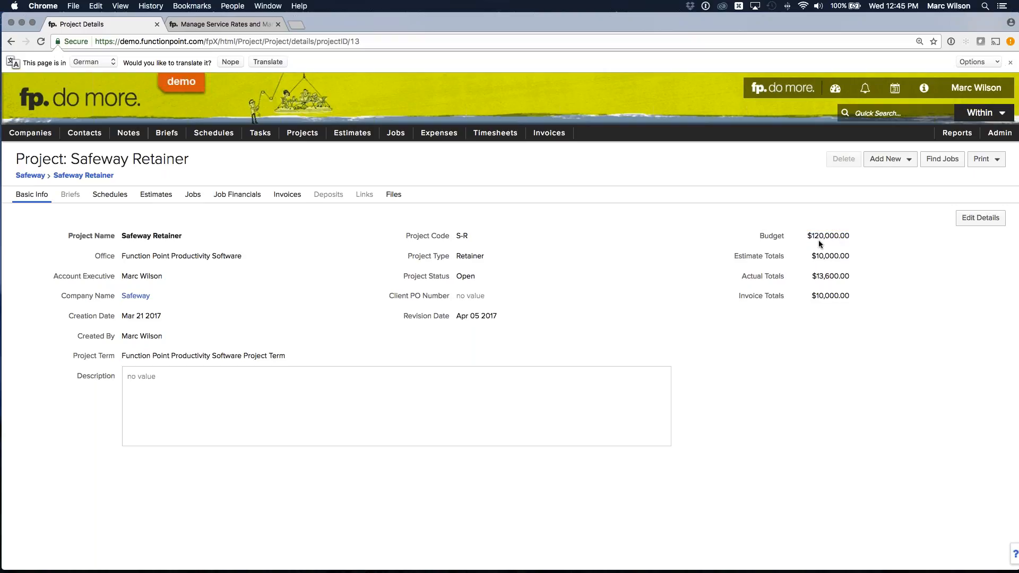
pyautogui.moveTo(811, 257); pyautogui.dragTo(859, 259)
# - Show the project's job financials and inspect the Safeway Monthly Retainer job's services, estimated hours and estimate amount
pyautogui.click(231, 196)
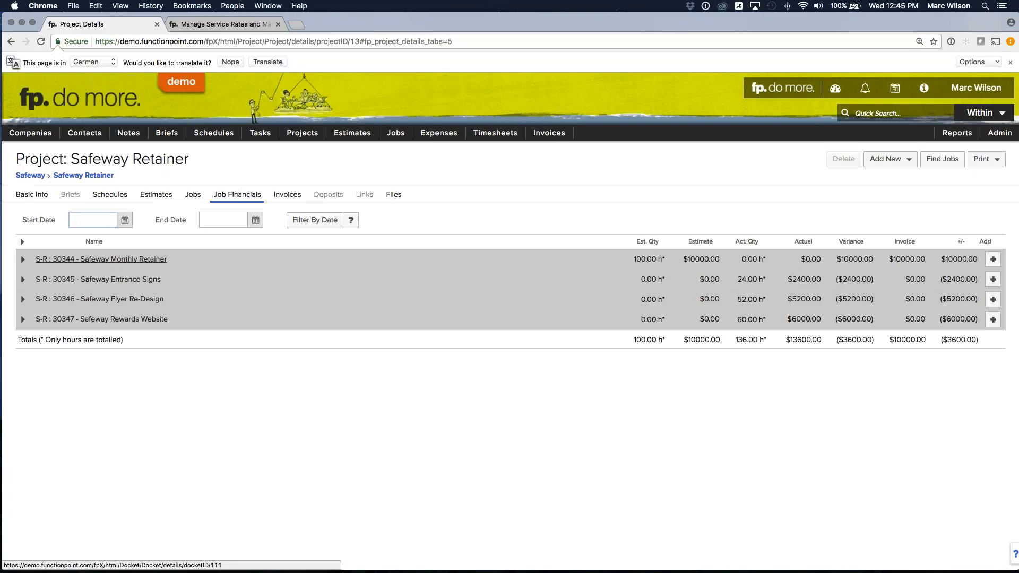
pyautogui.click(23, 260)
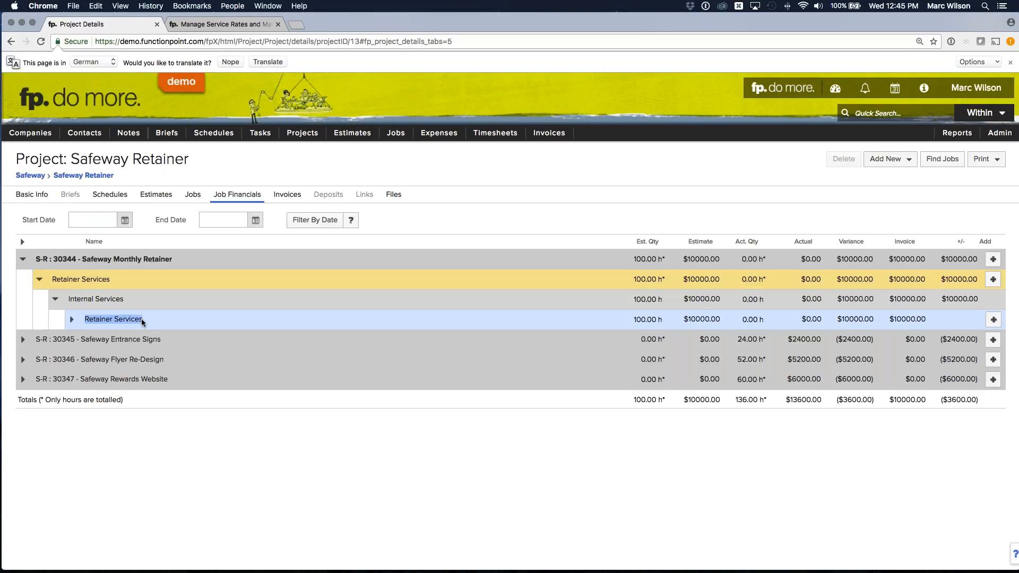
pyautogui.click(23, 259)
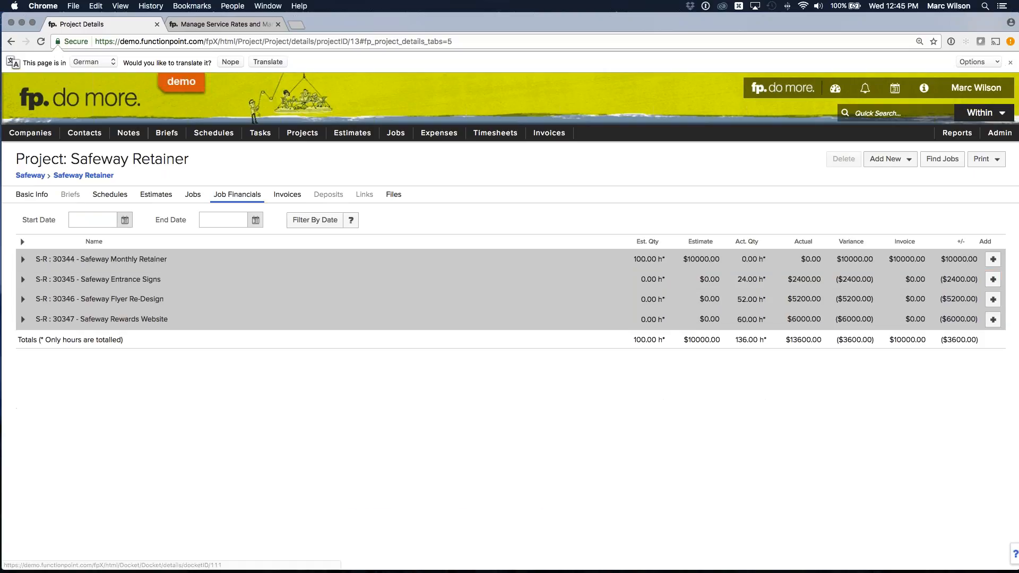
pyautogui.moveTo(635, 259); pyautogui.dragTo(726, 259)
pyautogui.click(714, 259)
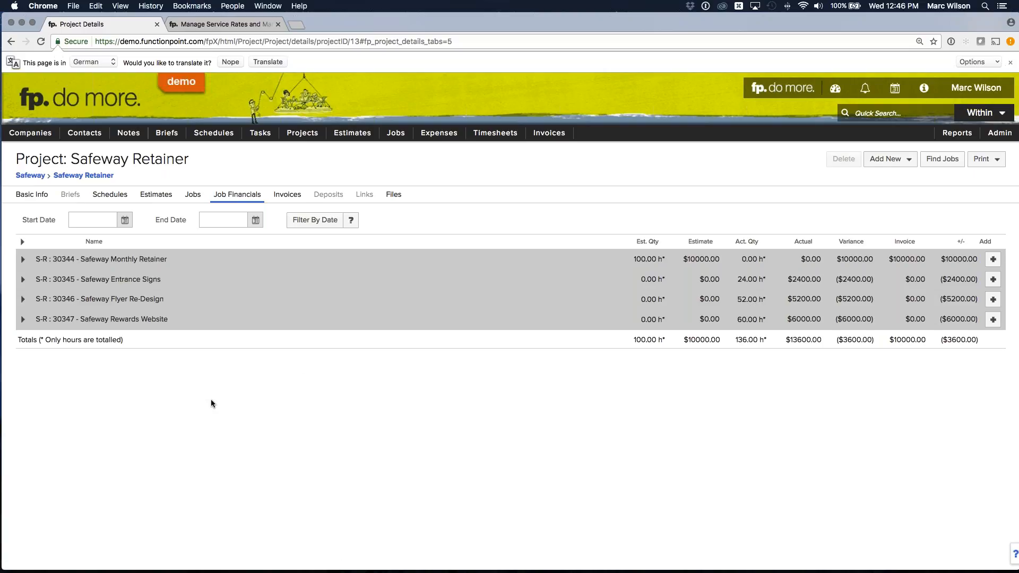
# - Compare the estimate amounts of the Entrance Signs, Flyer Re-Design and Rewards Website jobs with the Monthly Retainer
pyautogui.moveTo(699, 278); pyautogui.dragTo(730, 320)
pyautogui.click(719, 318)
pyautogui.moveTo(687, 259); pyautogui.dragTo(720, 260)
# - Filter the job financials by date from Feb 01 2017 to Feb 28 2017
pyautogui.click(126, 221)
pyautogui.click(80, 239)
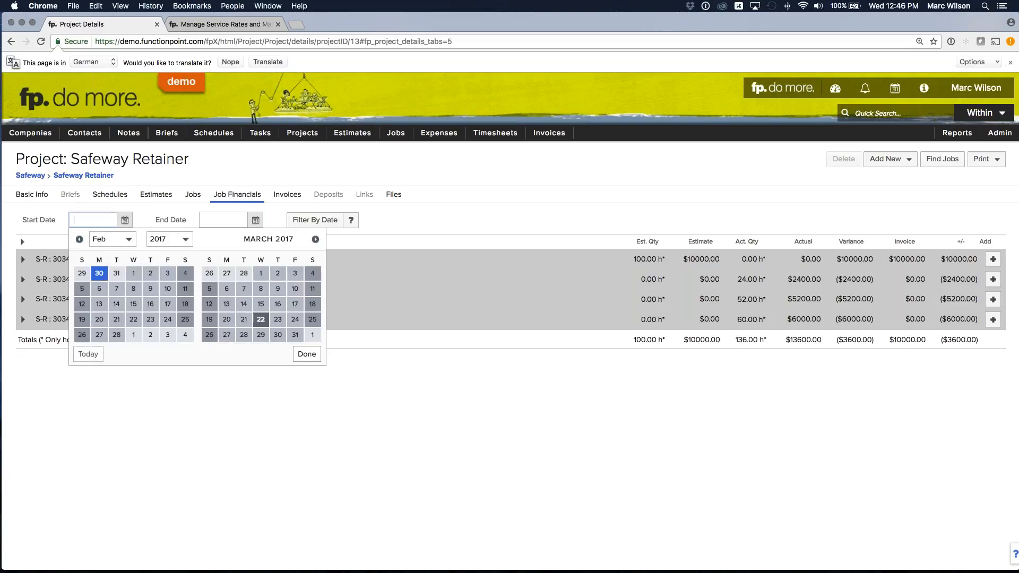
pyautogui.click(133, 274)
pyautogui.click(255, 220)
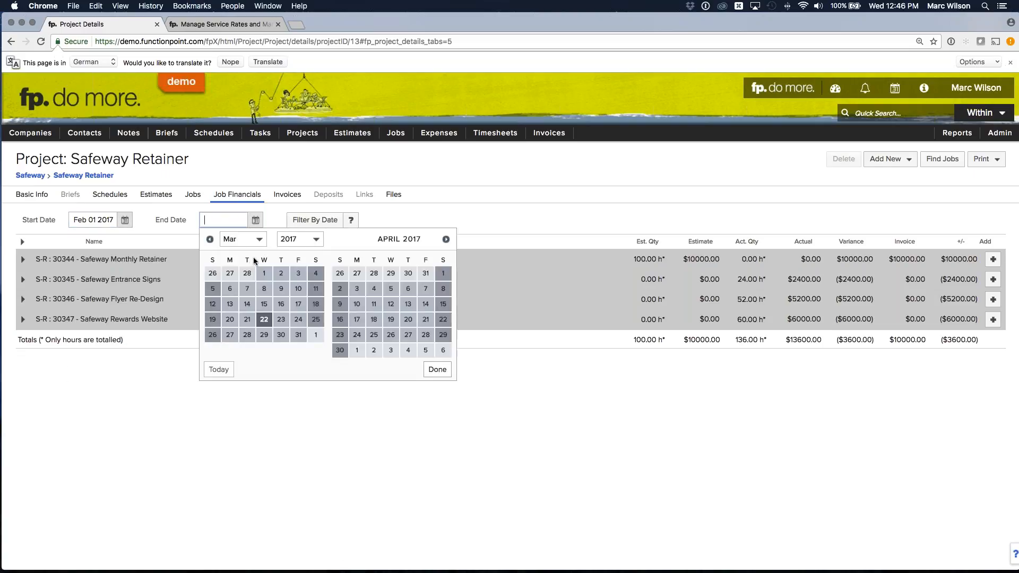
pyautogui.click(247, 274)
pyautogui.click(315, 219)
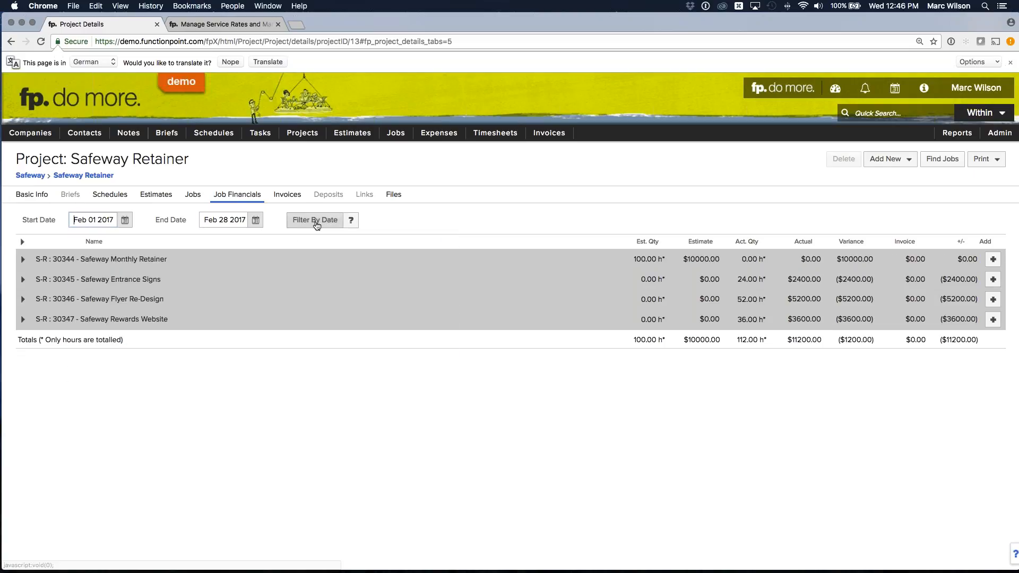
# - Review the estimated hours, actual hours and variance in the totals row, and dismiss the browser's translation offer
pyautogui.moveTo(634, 351); pyautogui.dragTo(664, 342)
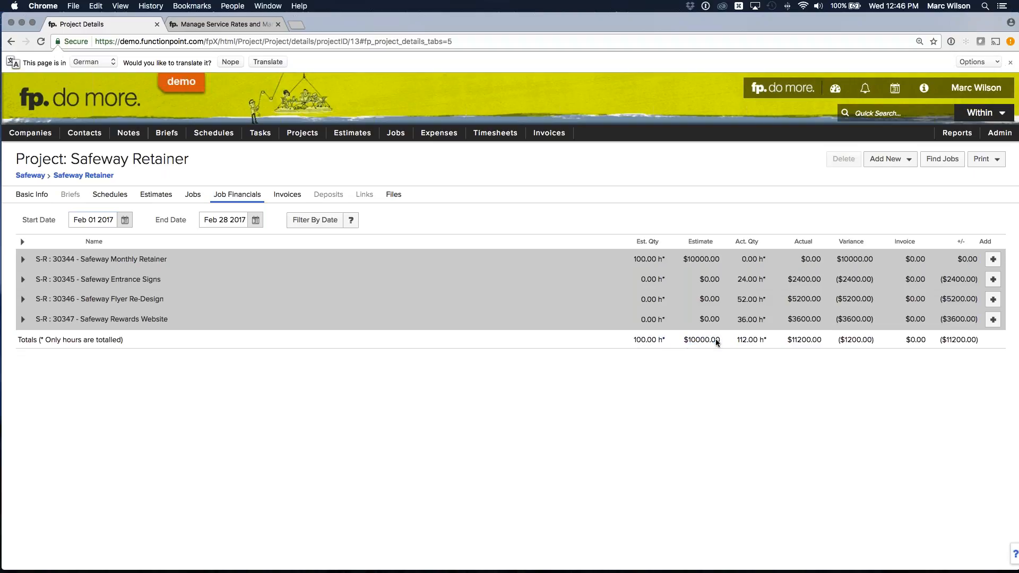
pyautogui.moveTo(738, 340); pyautogui.dragTo(769, 339)
pyautogui.moveTo(860, 342); pyautogui.dragTo(877, 342)
pyautogui.click(882, 353)
pyautogui.click(1012, 63)
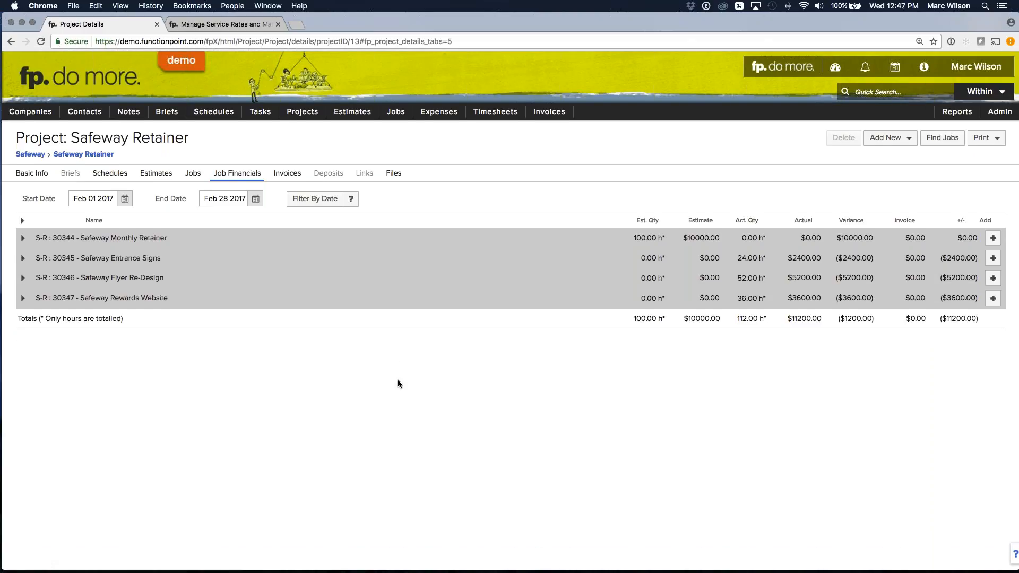
# - Reopen the Webinar Brochure r1 estimate, show its services, and collapse the Copywriting/Editing staff details
pyautogui.moveTo(352, 112)
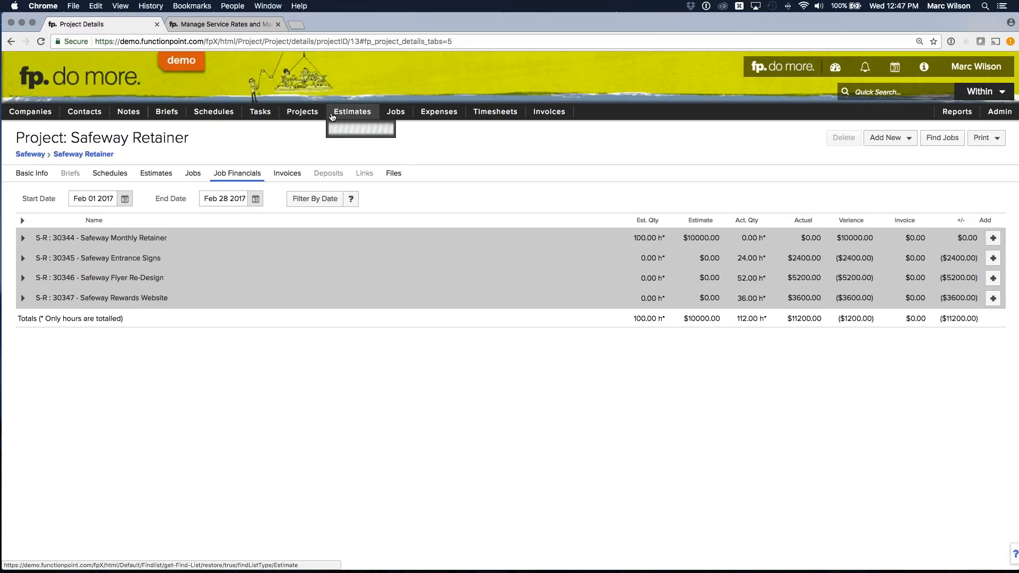
pyautogui.moveTo(361, 147)
pyautogui.click(455, 147)
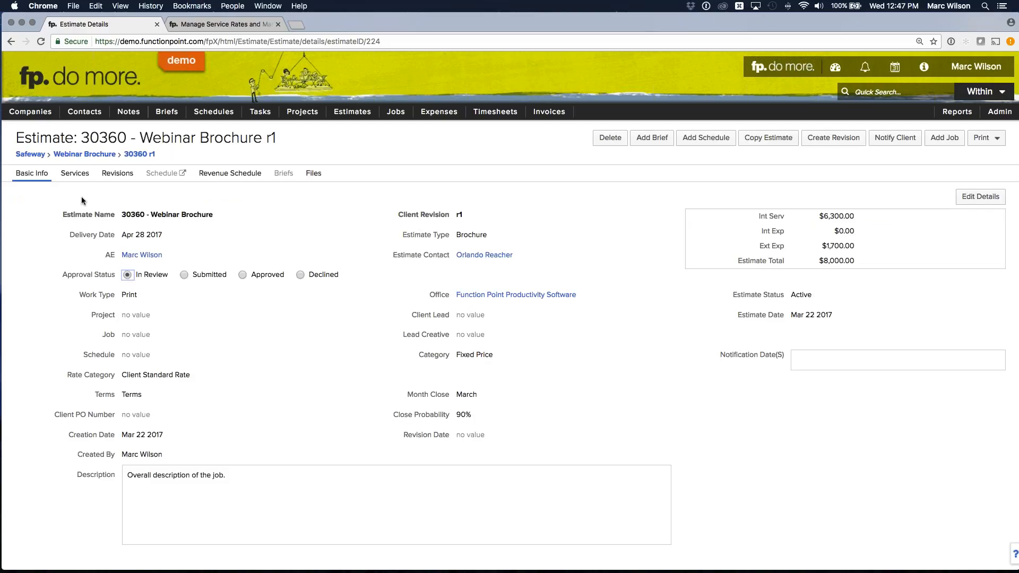
pyautogui.click(75, 173)
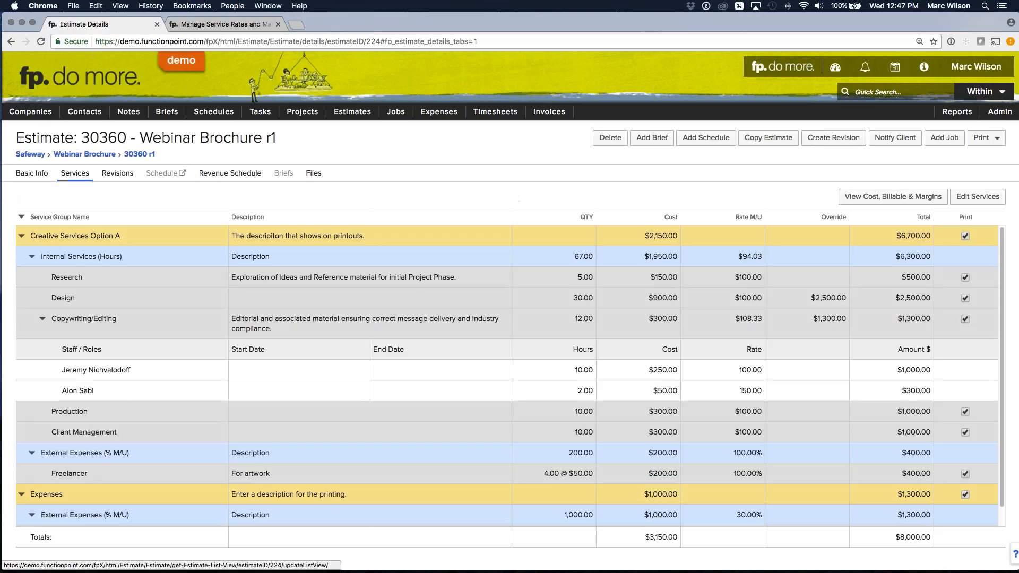
pyautogui.click(42, 319)
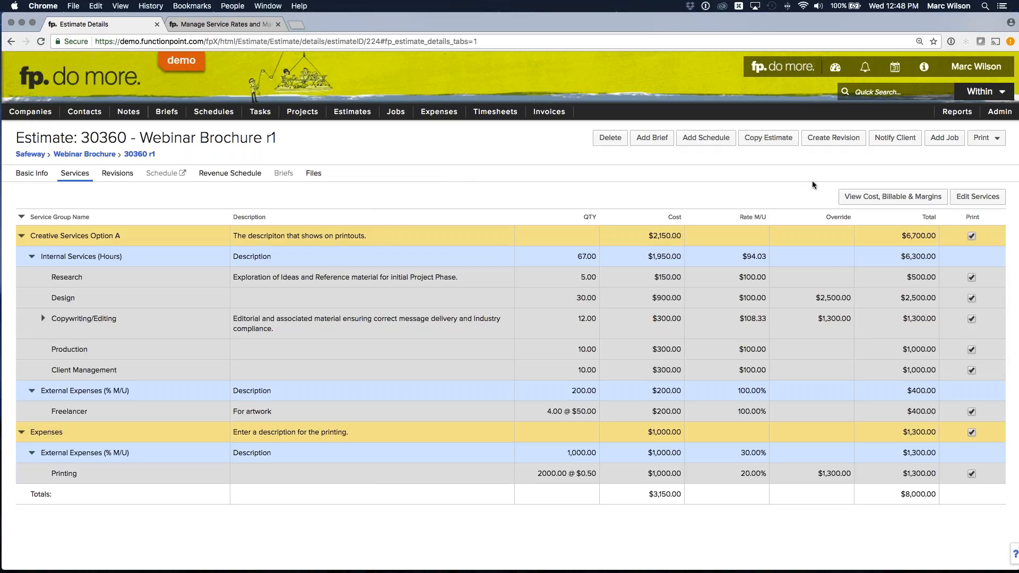
# - Add a job from the Webinar Brochure r1 estimate and display the new job's financials
pyautogui.click(942, 139)
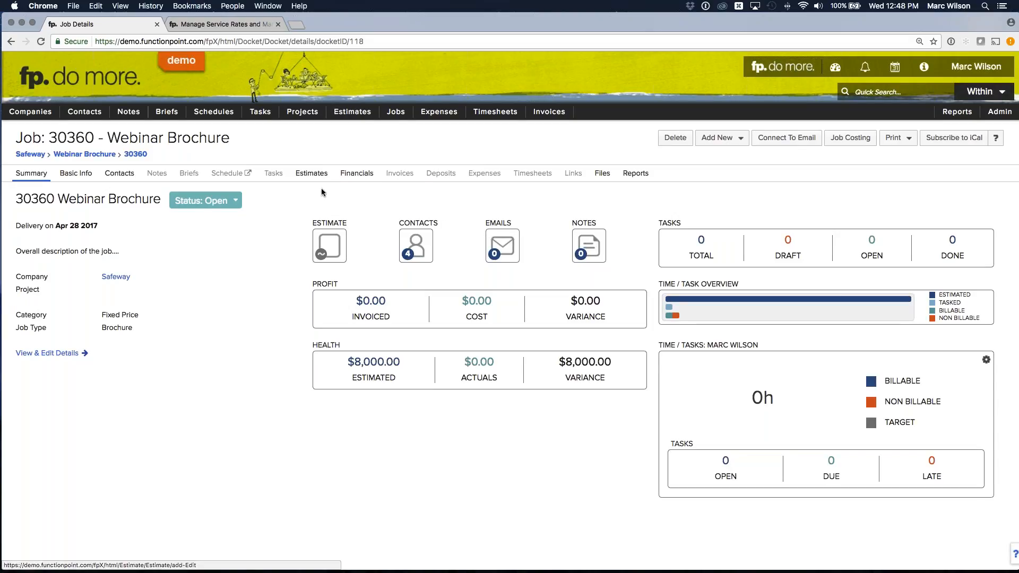
pyautogui.click(352, 176)
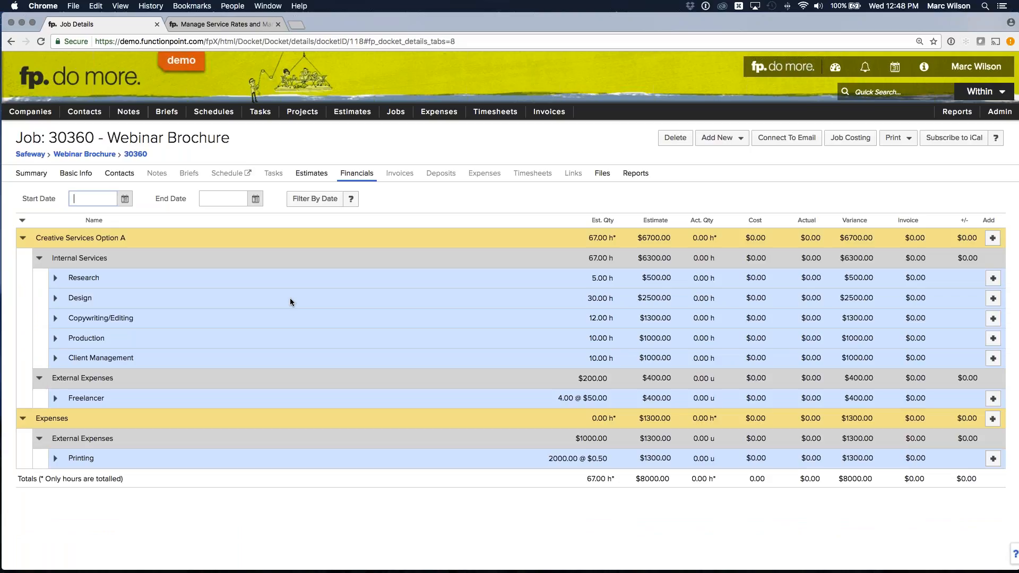
# - Open the active 30360 r1 estimate from the job's estimates and show its services
pyautogui.click(311, 173)
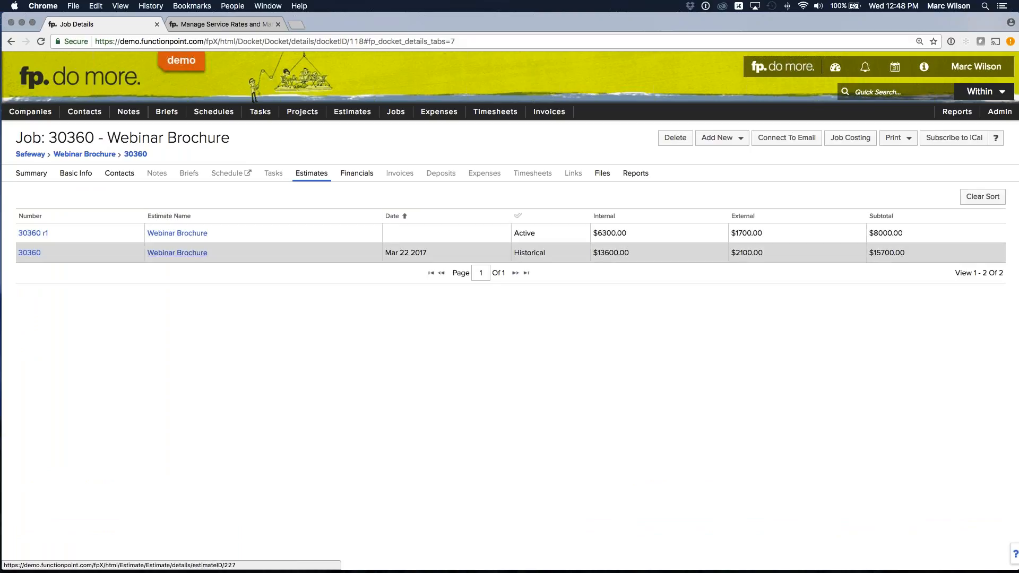
pyautogui.click(182, 234)
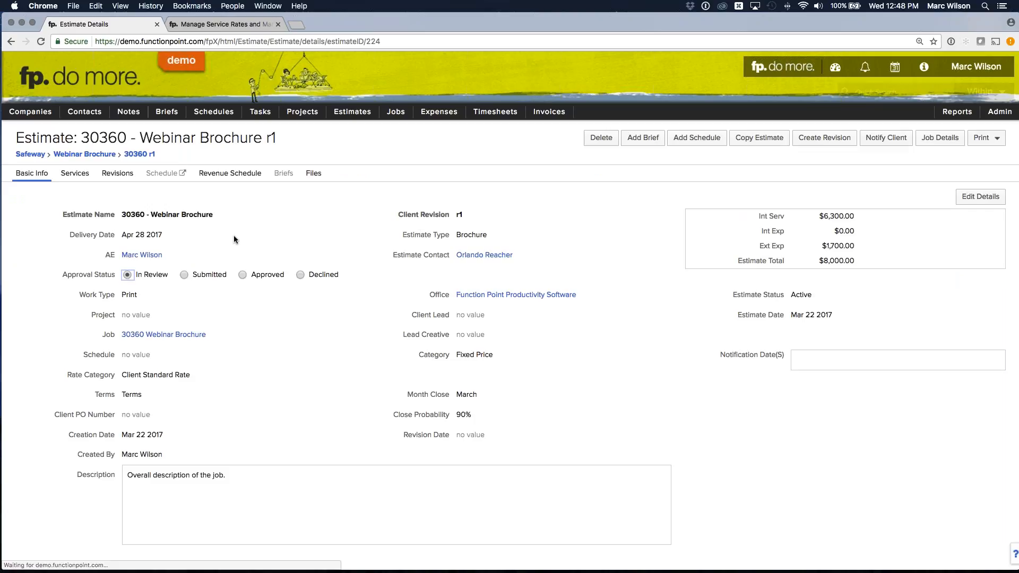
pyautogui.click(89, 174)
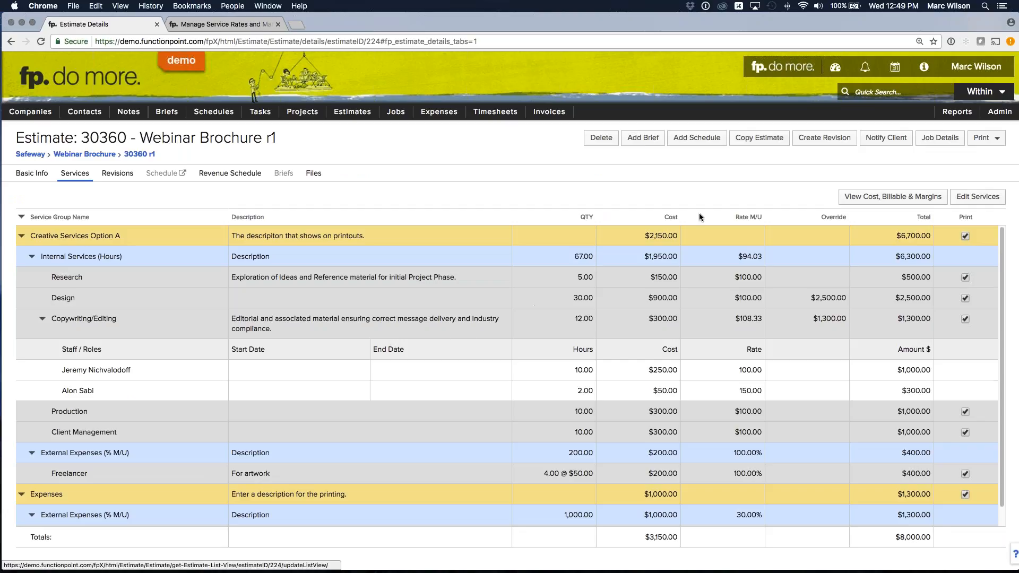
# - Start a copy of the Webinar Brochure r1 estimate and name it Brochure Template
pyautogui.click(757, 142)
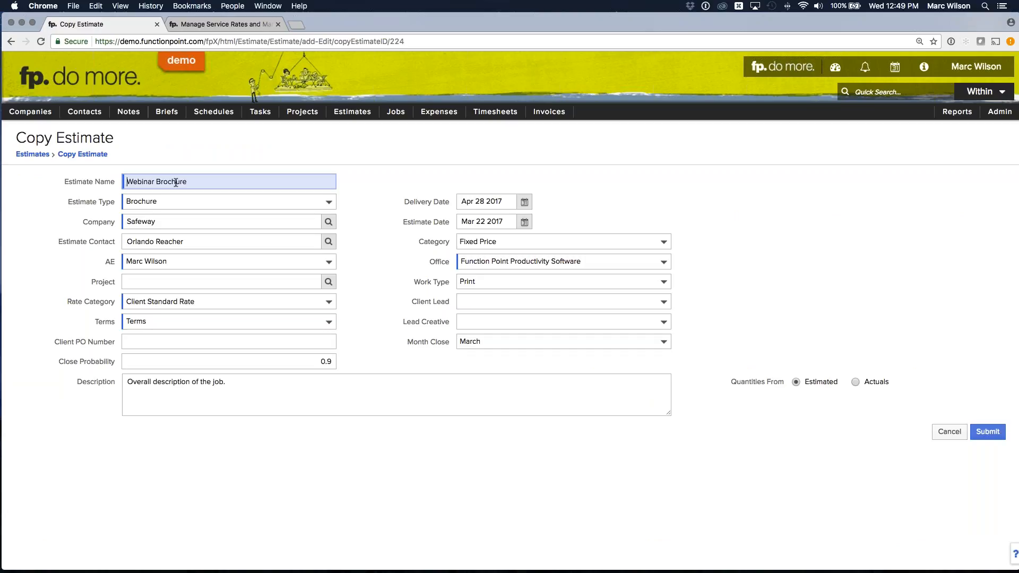
pyautogui.moveTo(155, 182); pyautogui.dragTo(71, 182)
pyautogui.press('BackSpace')
pyautogui.write('Template')
pyautogui.press('Tab')
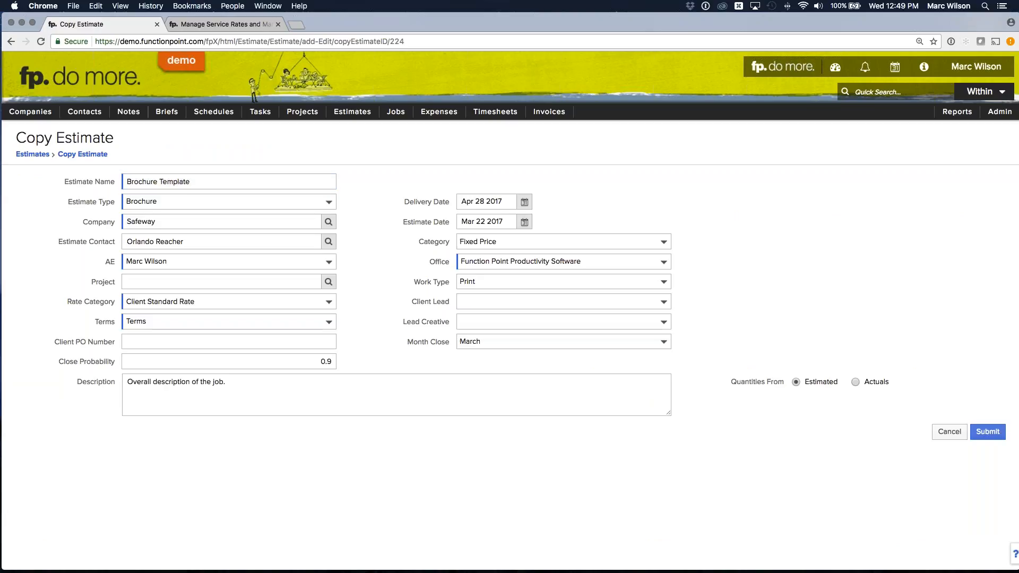
pyautogui.doubleClick(187, 181)
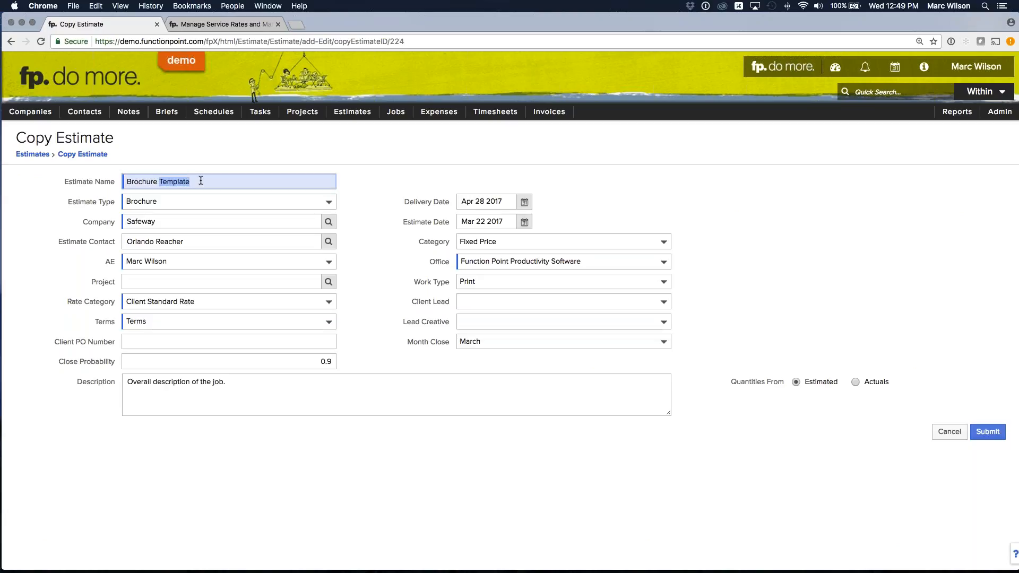
pyautogui.click(210, 160)
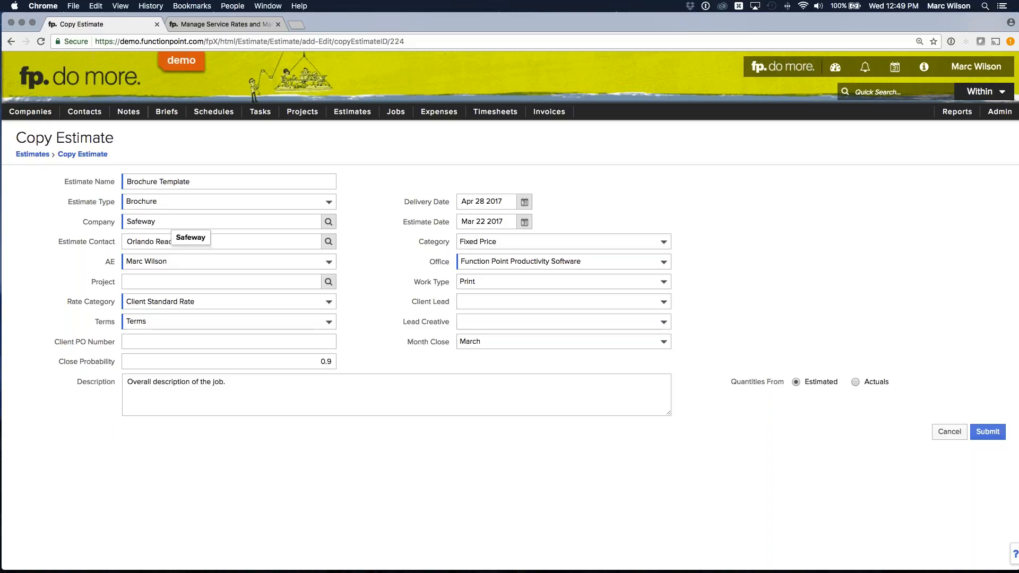
# - Replace the copied estimate's company with Function Point Productivity Software and leave the estimate contact blank
pyautogui.doubleClick(168, 222)
pyautogui.press('BackSpace')
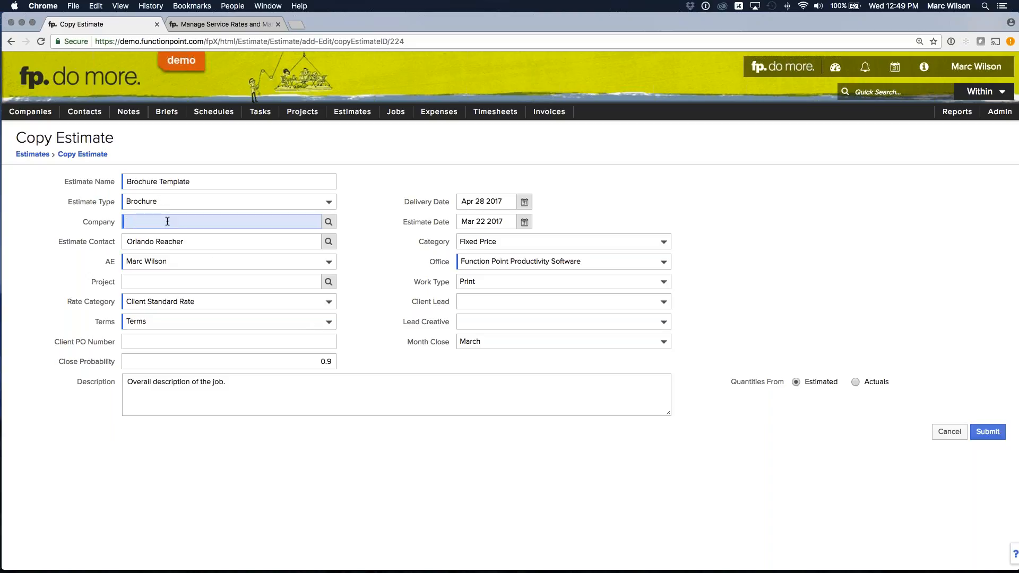
pyautogui.doubleClick(85, 209)
pyautogui.click(85, 209)
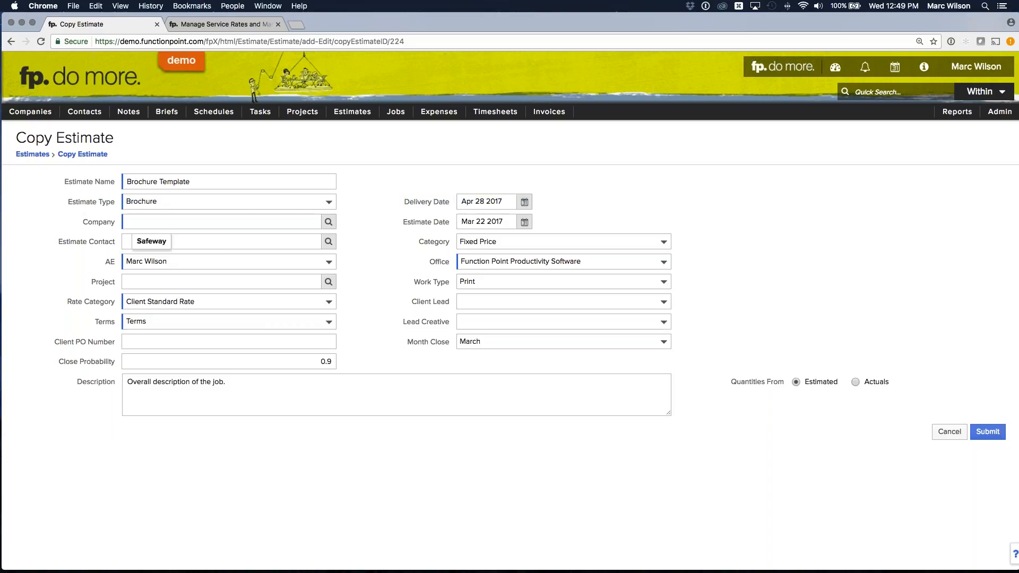
pyautogui.click(150, 218)
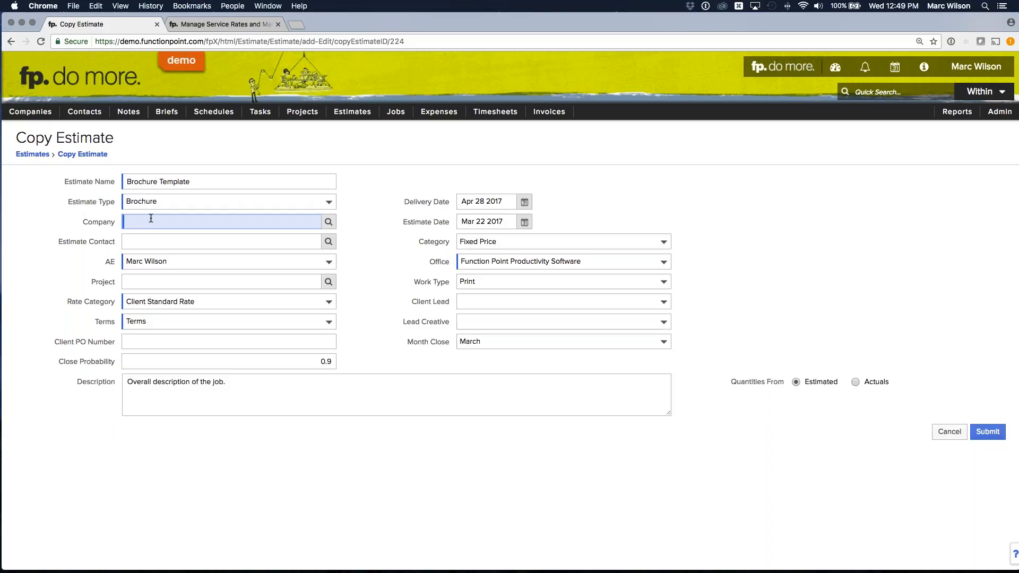
pyautogui.write('Functio')
pyautogui.press('Tab')
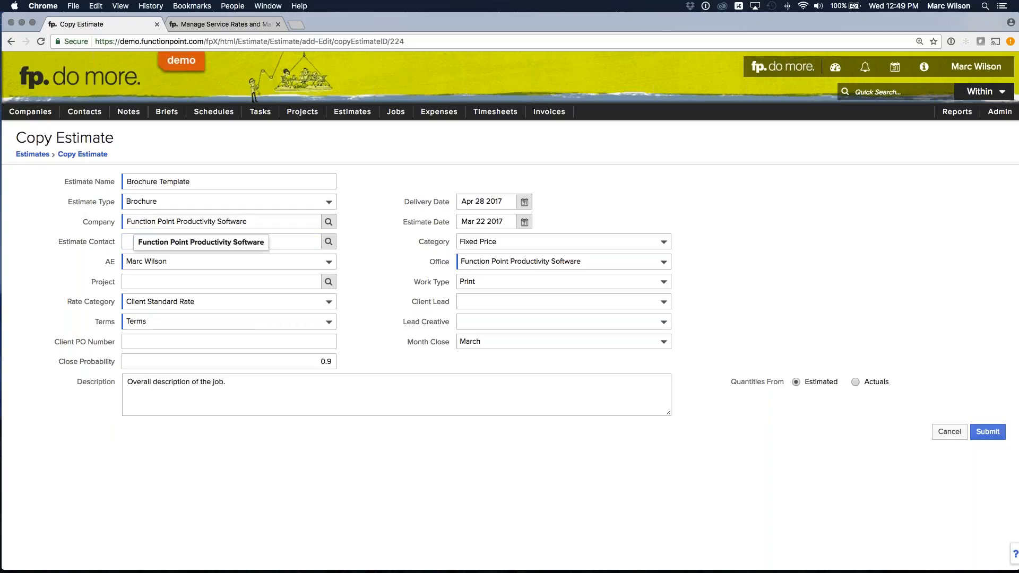
pyautogui.tripleClick(215, 219)
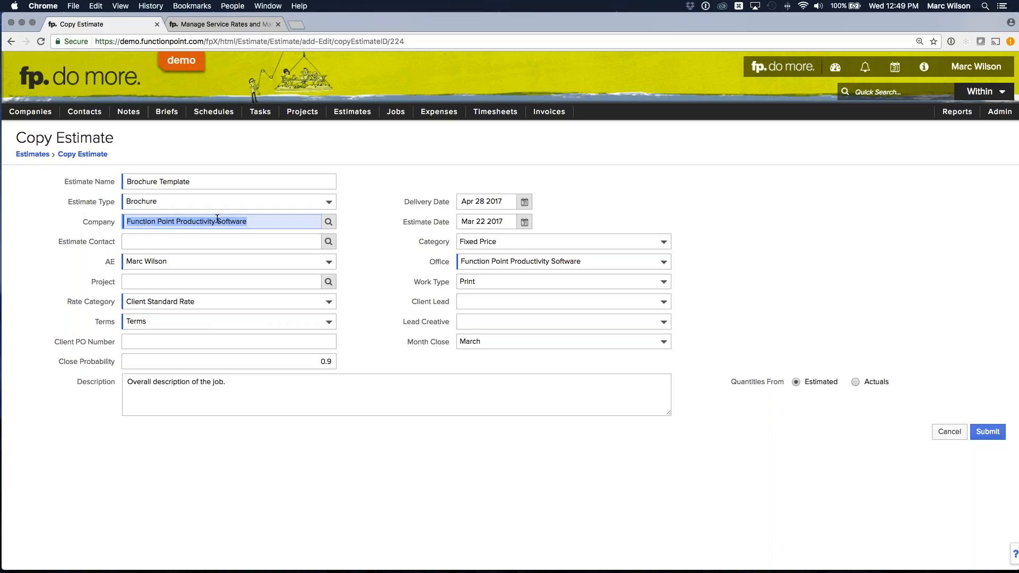
pyautogui.click(183, 243)
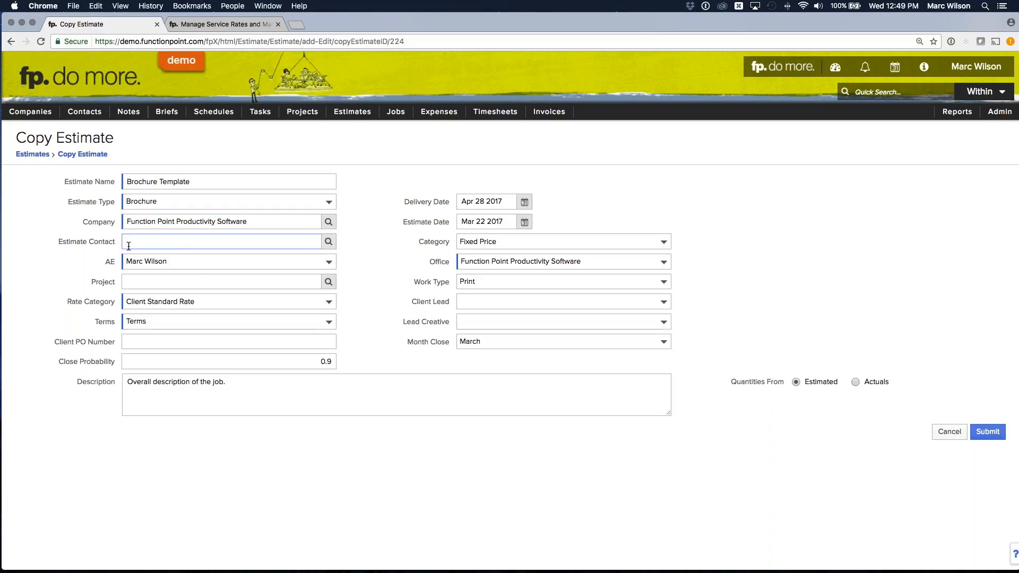
pyautogui.click(87, 237)
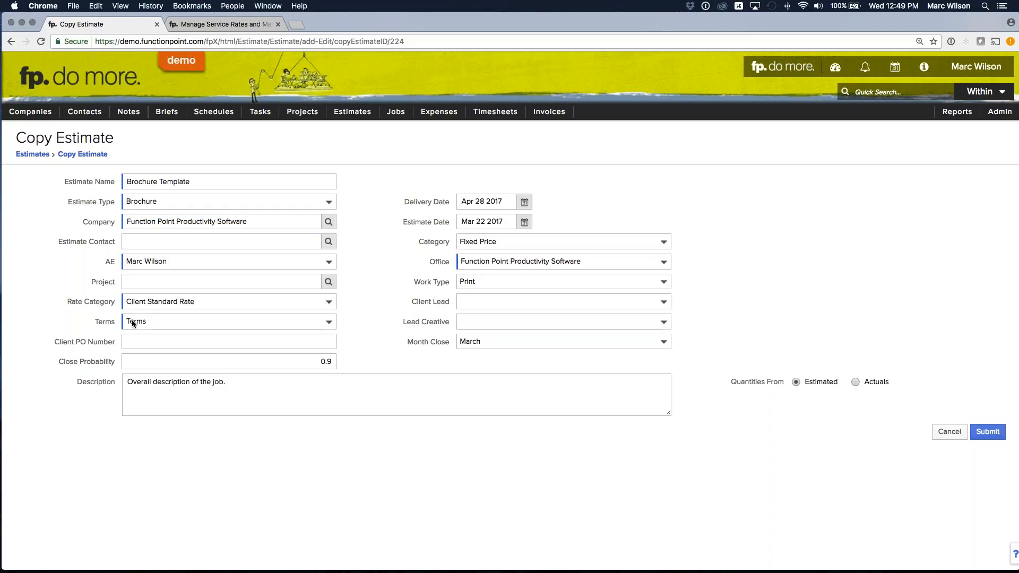
# - Clear the copy's month close and close probability, keeping the category as Fixed Price
pyautogui.moveTo(230, 383); pyautogui.dragTo(81, 378)
pyautogui.click(81, 378)
pyautogui.click(492, 342)
pyautogui.click(491, 317)
pyautogui.click(319, 361)
pyautogui.press('Delete')
pyautogui.press('Delete')
pyautogui.click(367, 340)
pyautogui.click(479, 242)
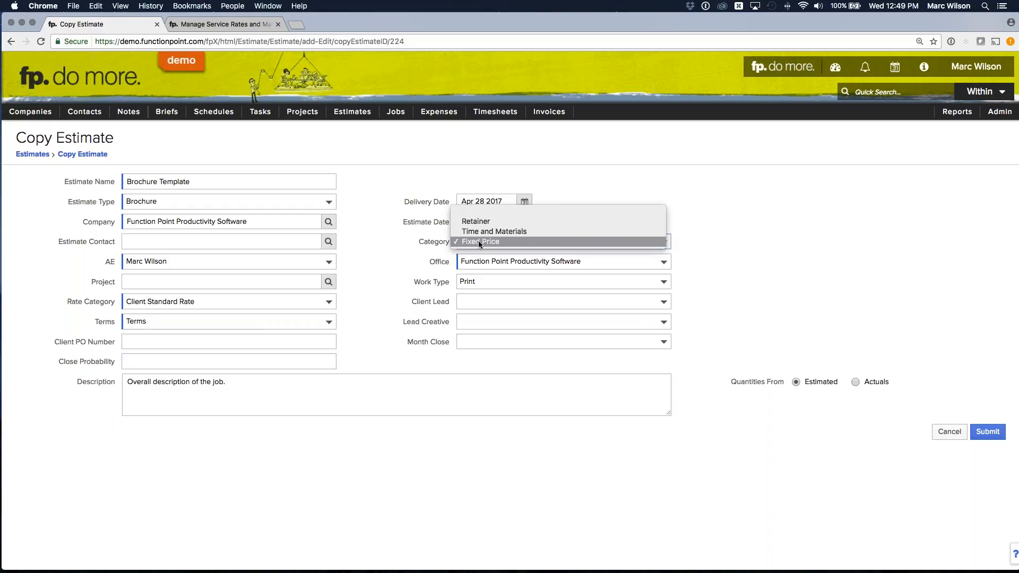
pyautogui.click(478, 242)
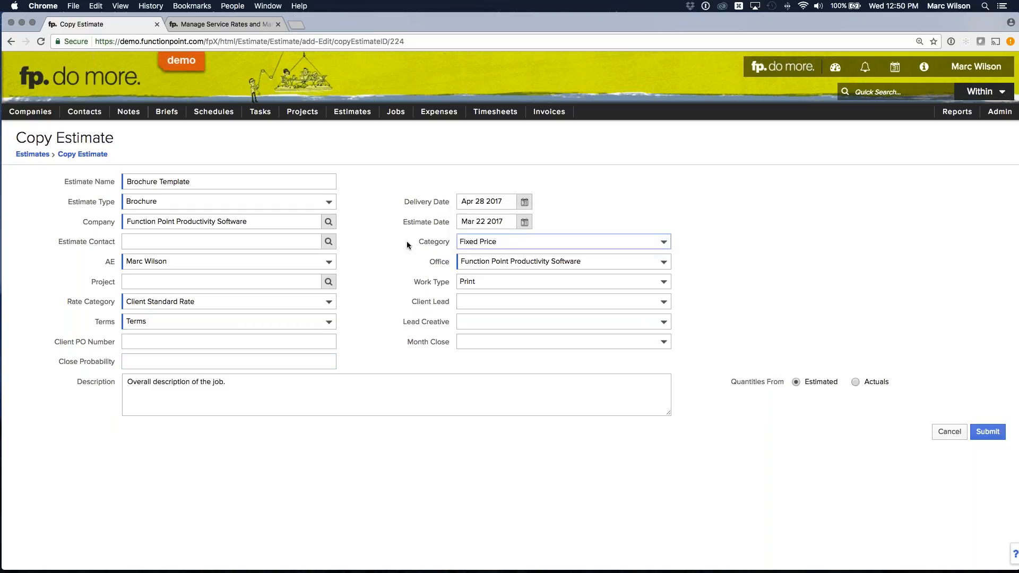
# - Clear the delivery date and submit the Brochure Template estimate
pyautogui.click(525, 202)
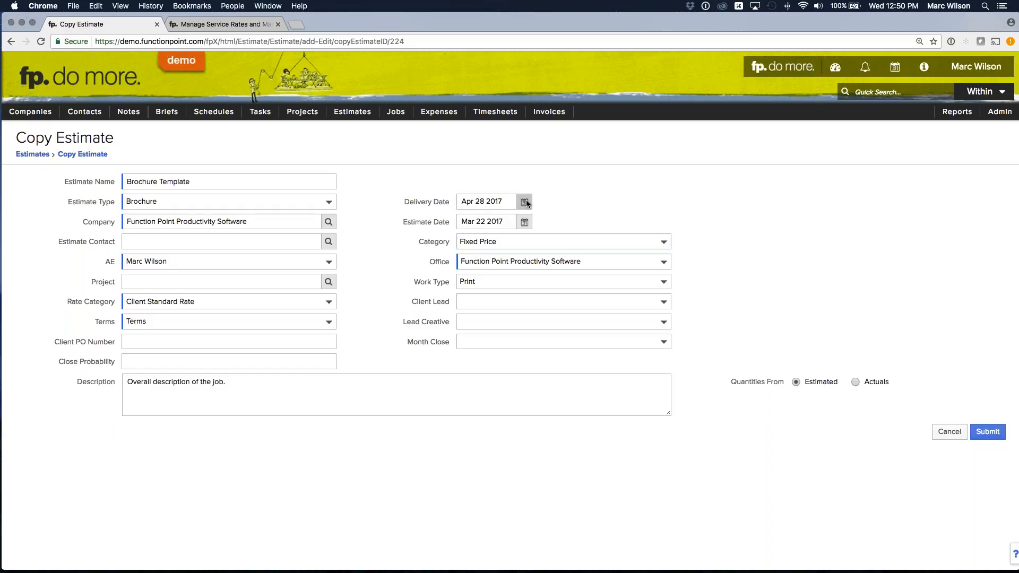
pyautogui.moveTo(502, 201); pyautogui.dragTo(459, 201)
pyautogui.press('BackSpace')
pyautogui.click(397, 172)
pyautogui.click(987, 432)
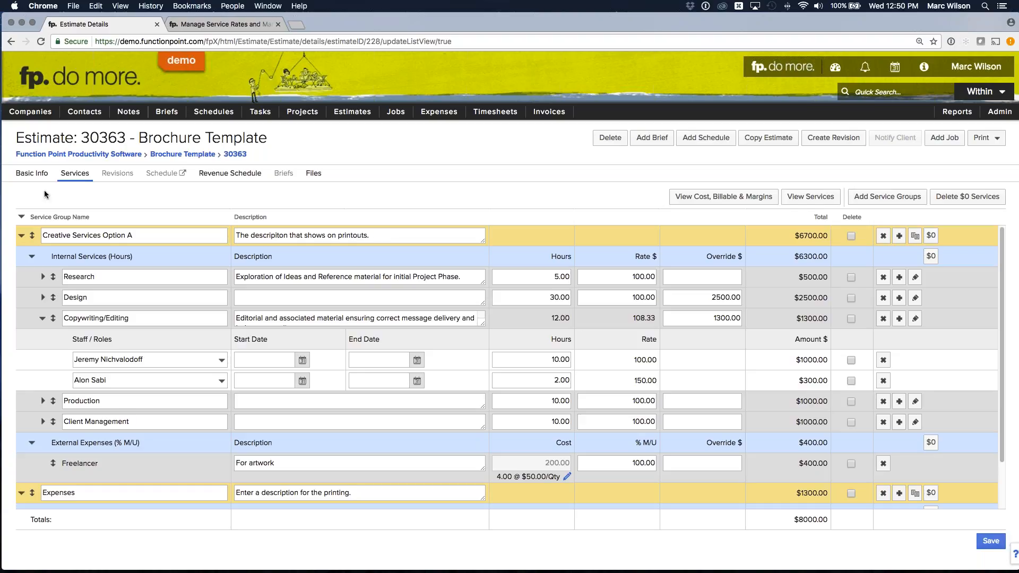
# - Set the Brochure Template estimate's approval status to Declined in its basic info, continuing past the unsaved-changes notice
pyautogui.click(35, 177)
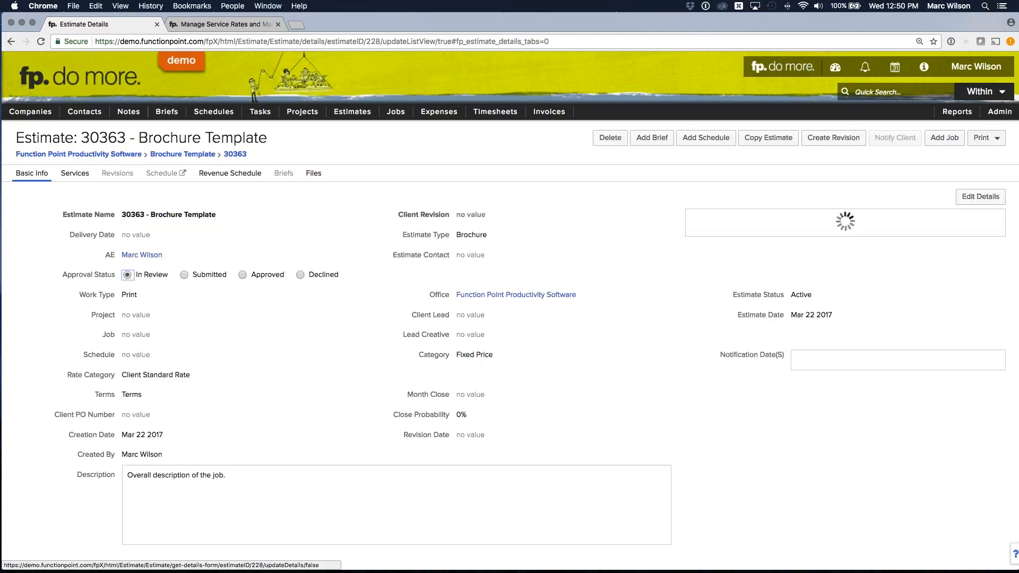
pyautogui.click(301, 275)
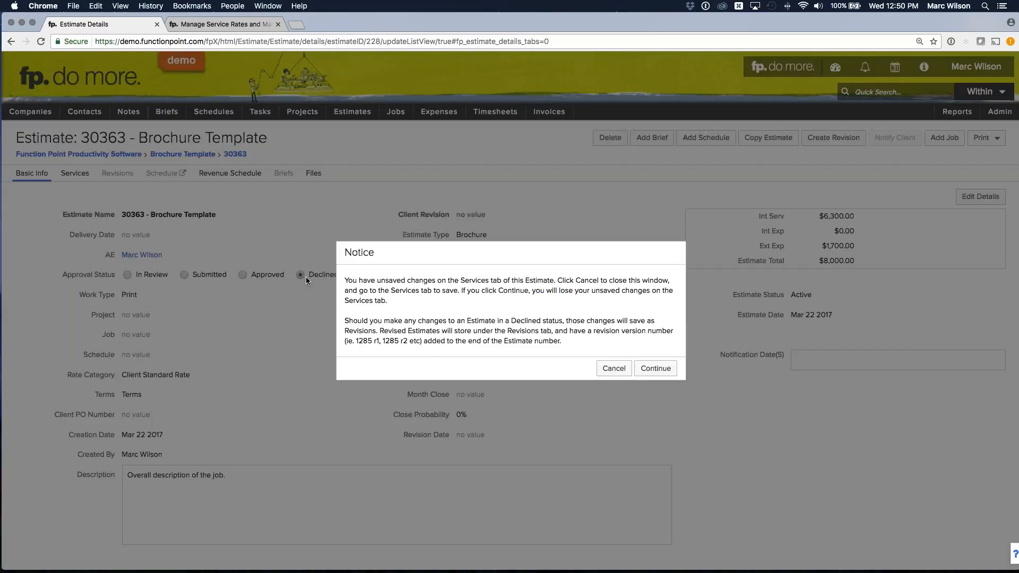
pyautogui.click(656, 368)
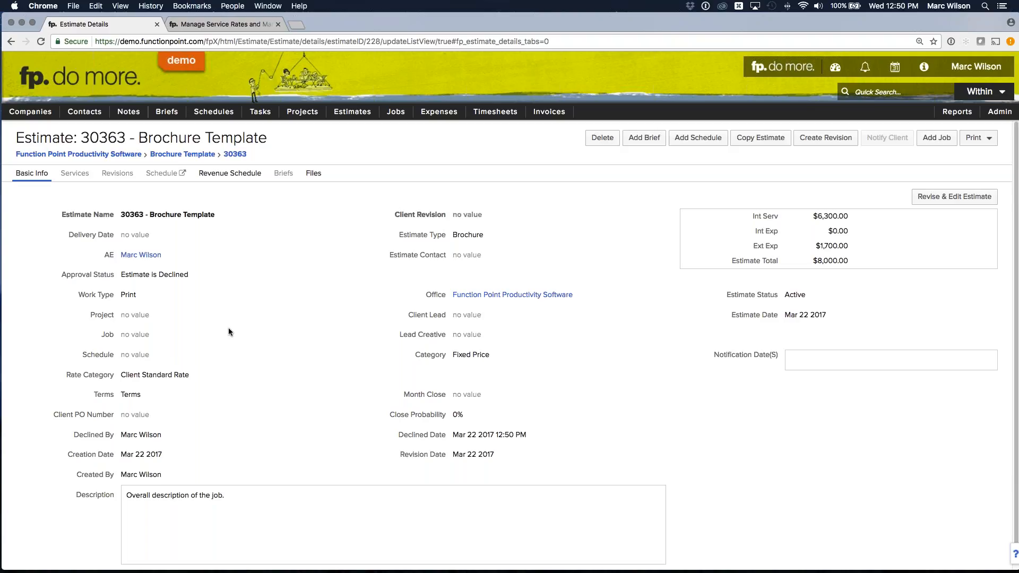
# - Find active estimates with "template" in the name and the type Brochure
pyautogui.moveTo(351, 111)
pyautogui.click(351, 129)
pyautogui.click(294, 206)
pyautogui.write('template')
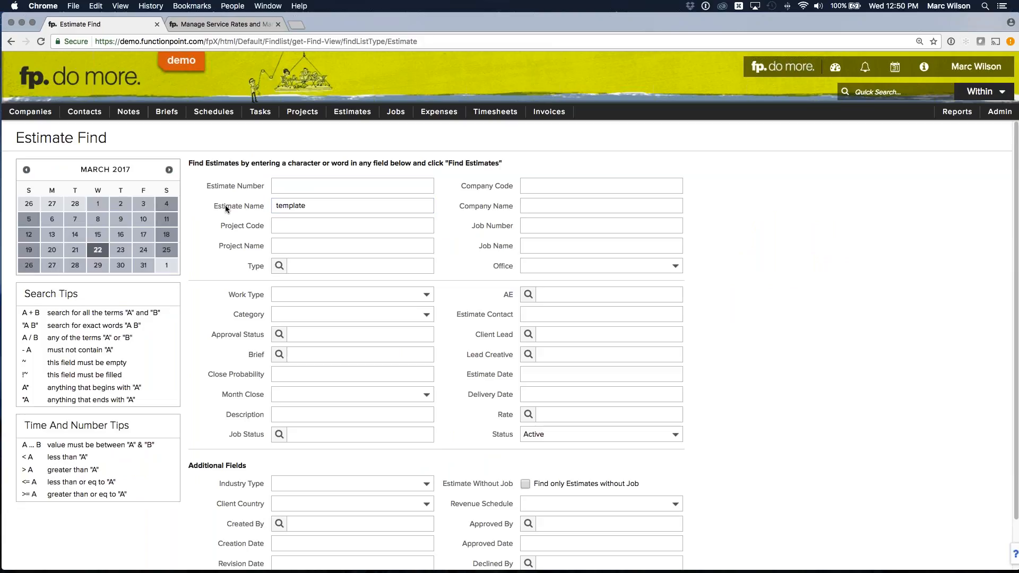
pyautogui.click(313, 266)
pyautogui.click(306, 309)
pyautogui.click(225, 276)
pyautogui.click(327, 266)
pyautogui.click(306, 310)
pyautogui.click(212, 269)
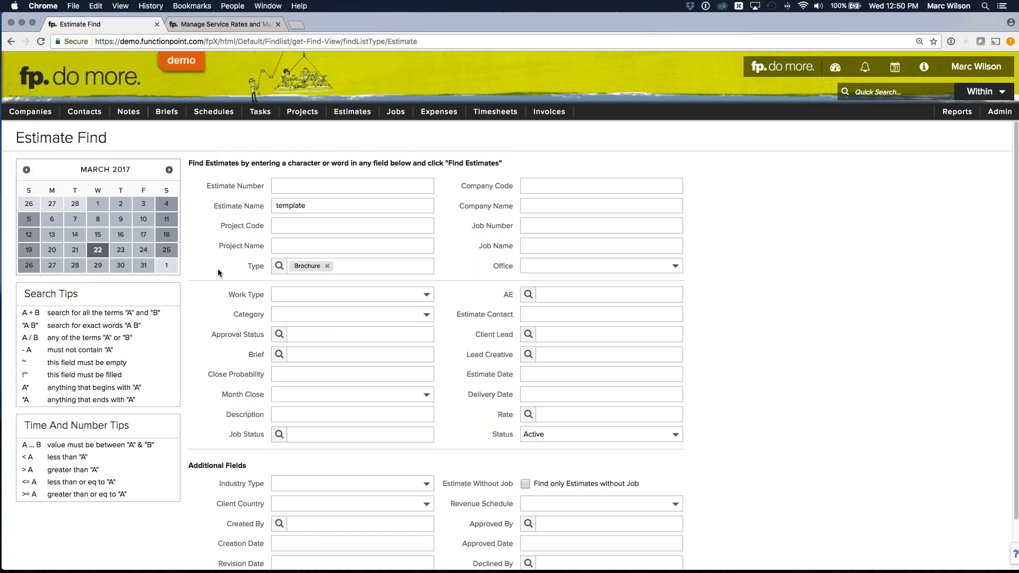
pyautogui.scroll(-2, 218, 269)
pyautogui.click(654, 555)
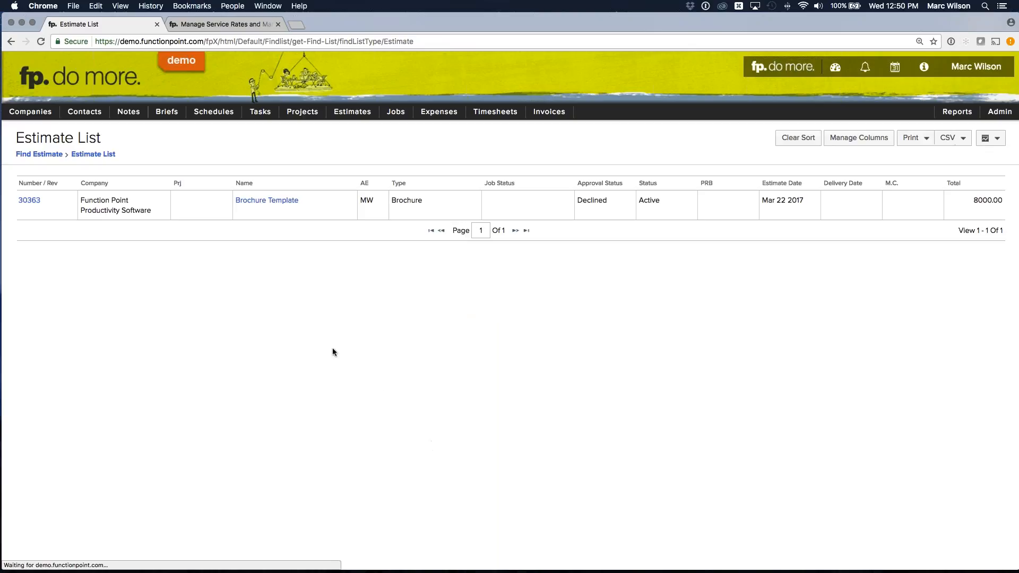
# - Open the Brochure Template estimate from the results and start a copy named Second Webinar Brochure
pyautogui.click(264, 201)
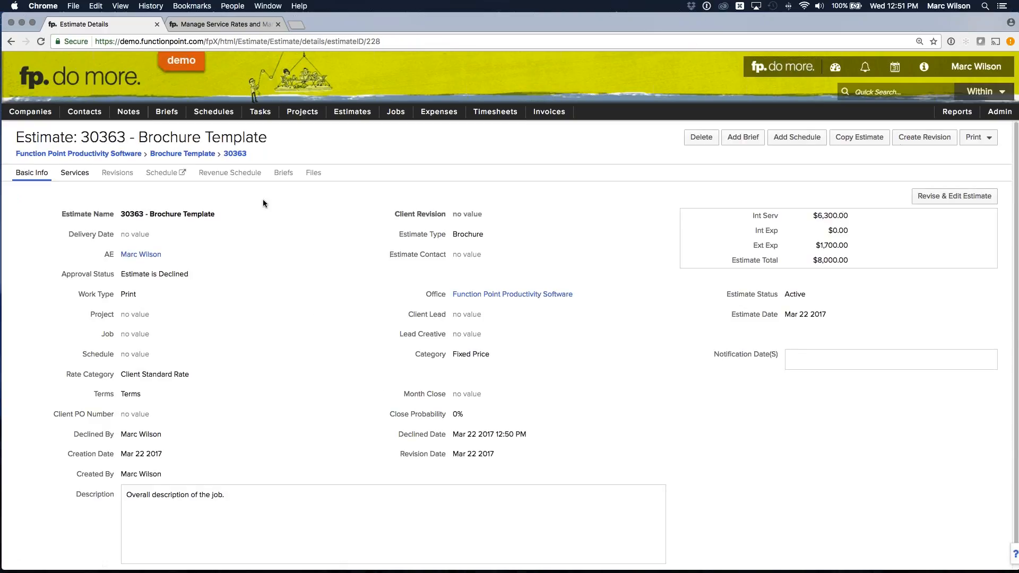
pyautogui.click(850, 141)
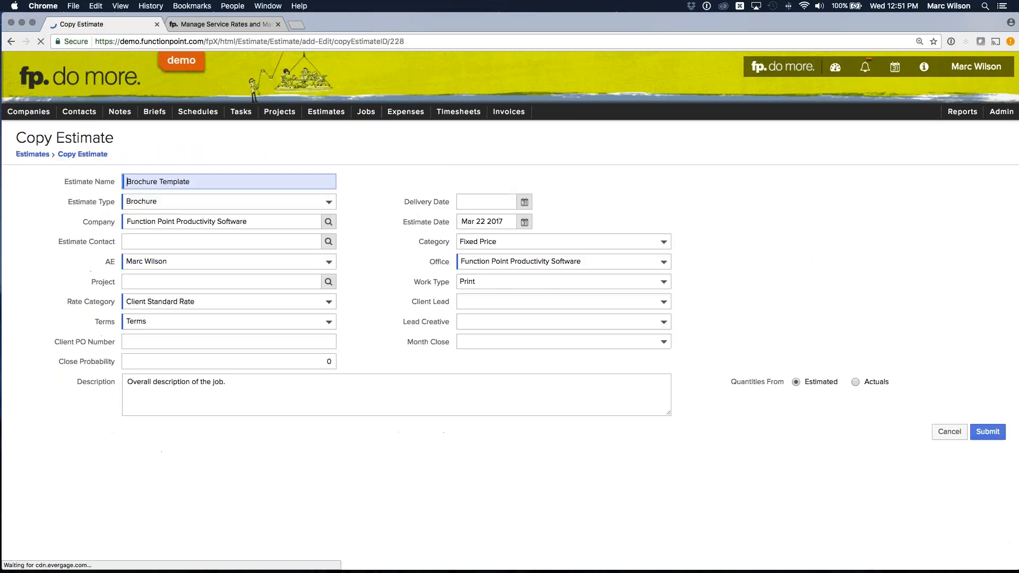
pyautogui.doubleClick(142, 181)
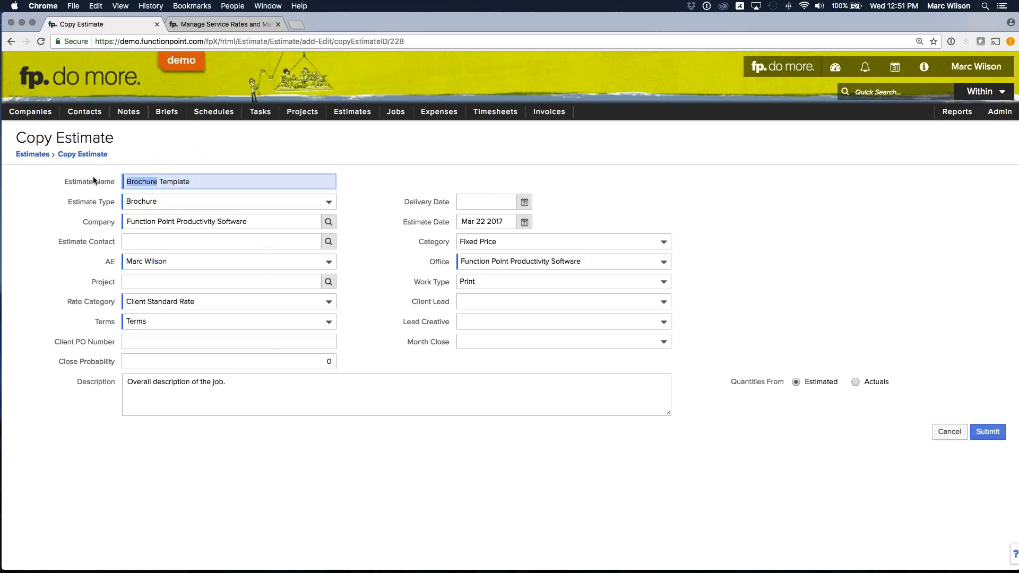
pyautogui.write('Second Webinar ')
pyautogui.write('Brochure')
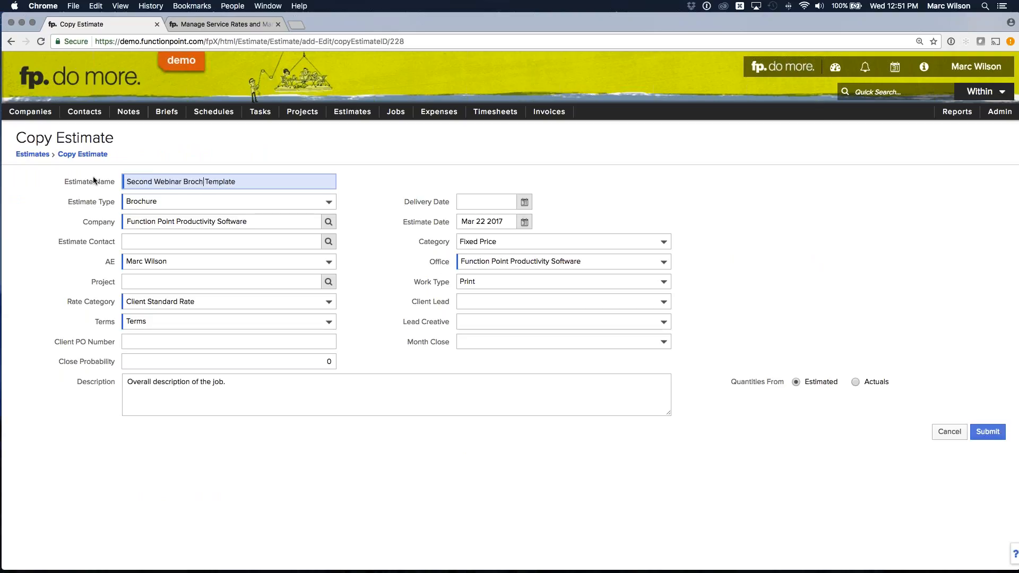
pyautogui.press('Delete')
pyautogui.press('Delete')
pyautogui.press('Delete')
pyautogui.press('Delete')
pyautogui.press('Delete')
pyautogui.press('Delete')
pyautogui.press('Delete')
pyautogui.press('Delete')
pyautogui.press('Tab')
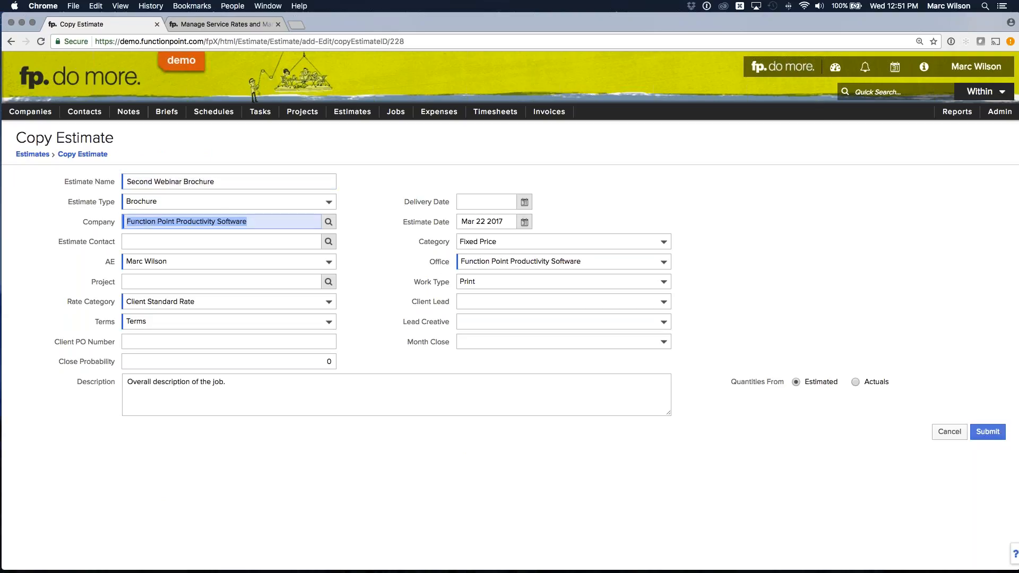
# - Assign the copy to Northshore Auto Group with its estimate contact, and set the delivery date to May 04 2017
pyautogui.write('North')
pyautogui.press('Tab')
pyautogui.click(328, 242)
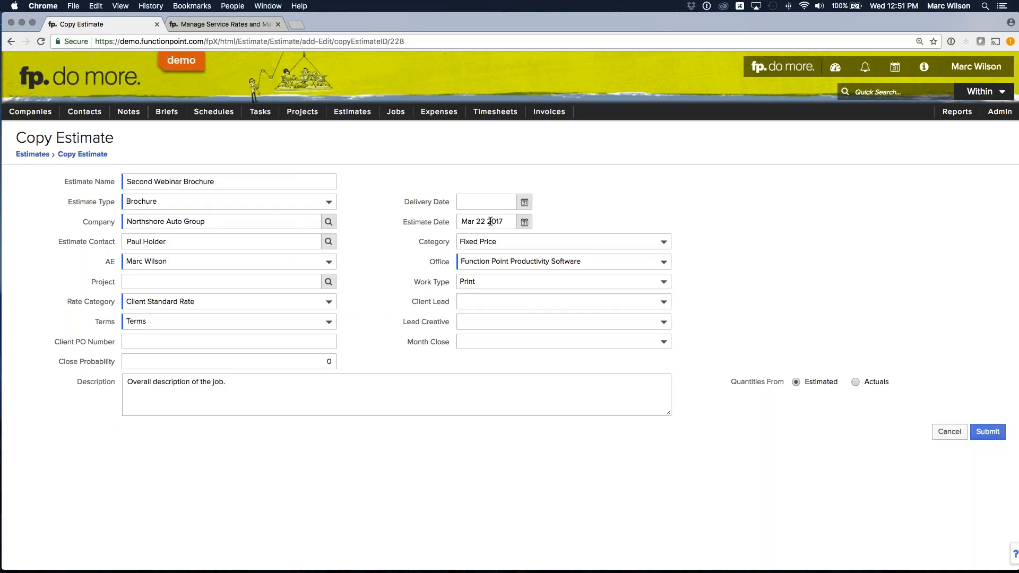
pyautogui.click(524, 202)
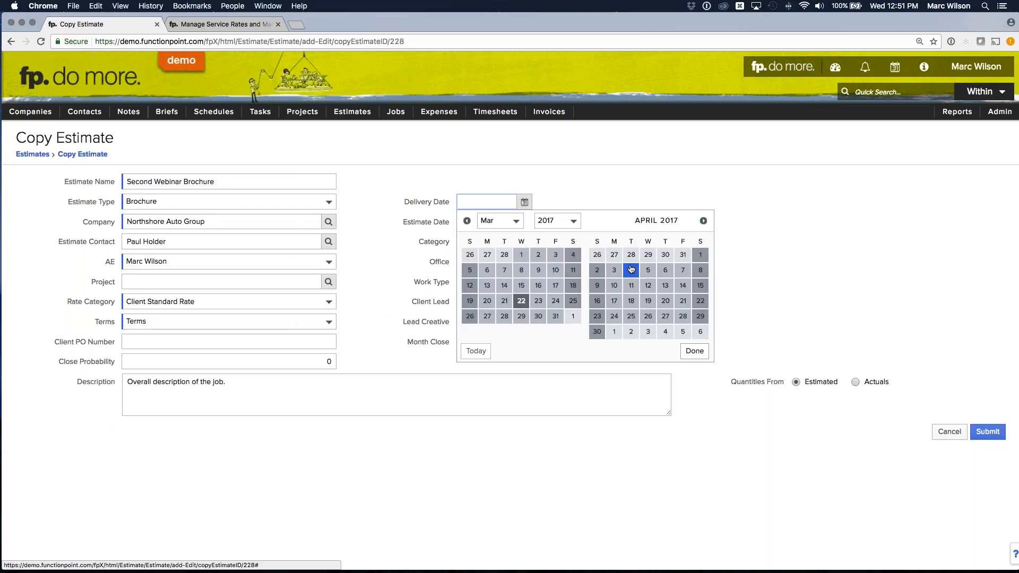
pyautogui.click(666, 332)
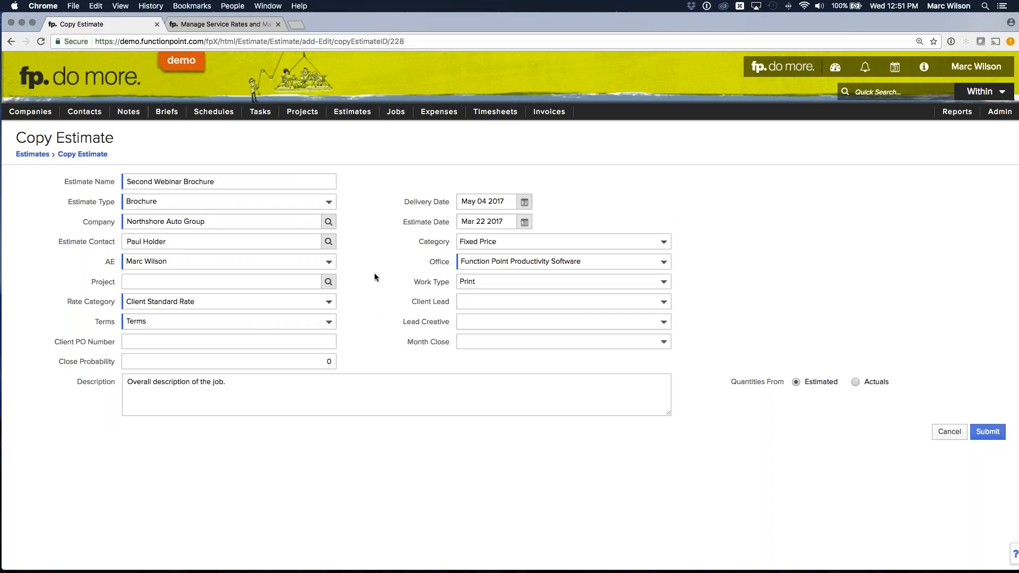
# - Submit the Second Webinar Brochure copy with its description unchanged and quantities taken from Estimated
pyautogui.click(365, 385)
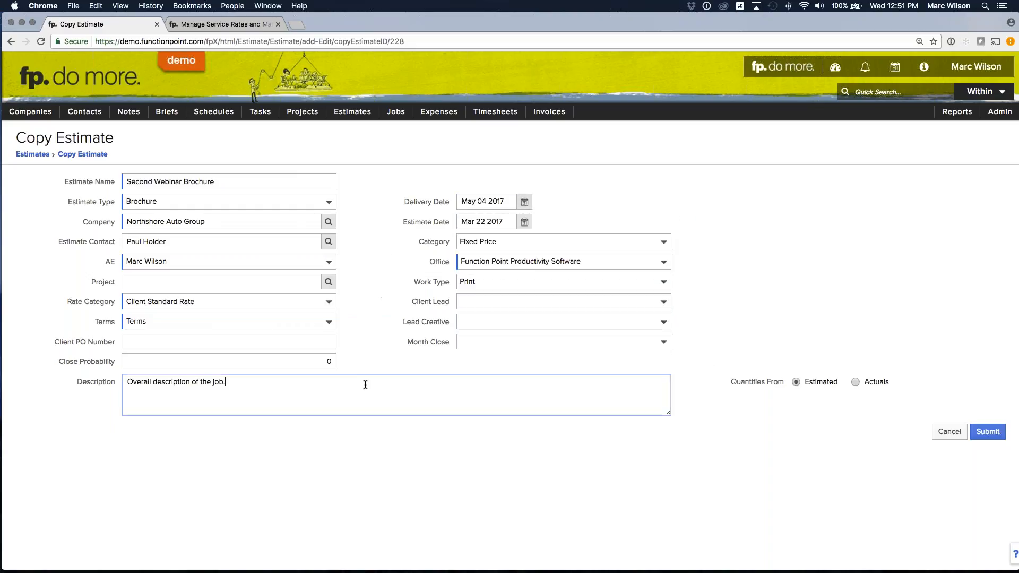
pyautogui.moveTo(718, 390); pyautogui.dragTo(886, 382)
pyautogui.click(779, 435)
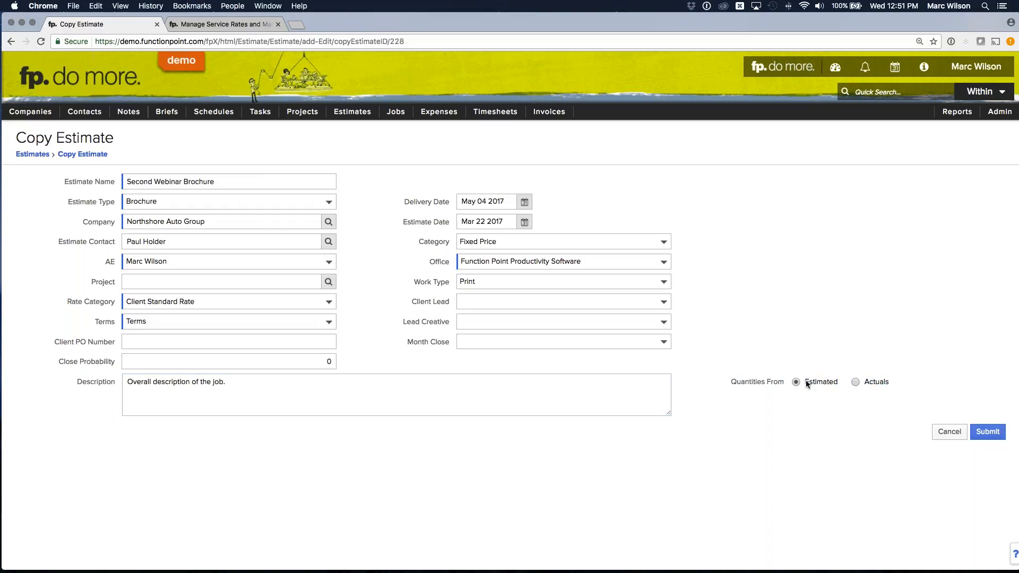
pyautogui.click(988, 431)
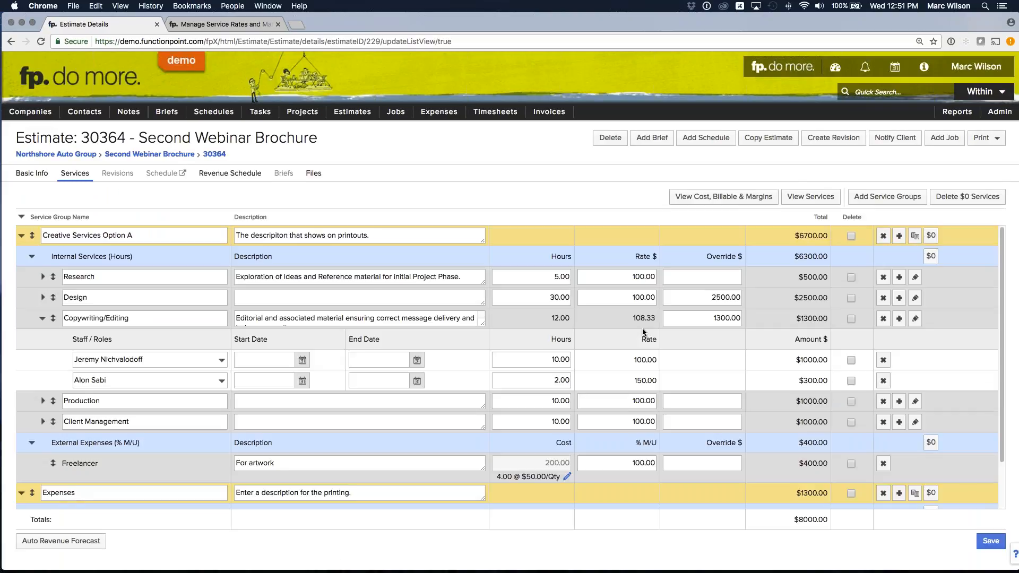
# - Add a job from the Second Webinar Brochure estimate and display the job's financials
pyautogui.click(938, 142)
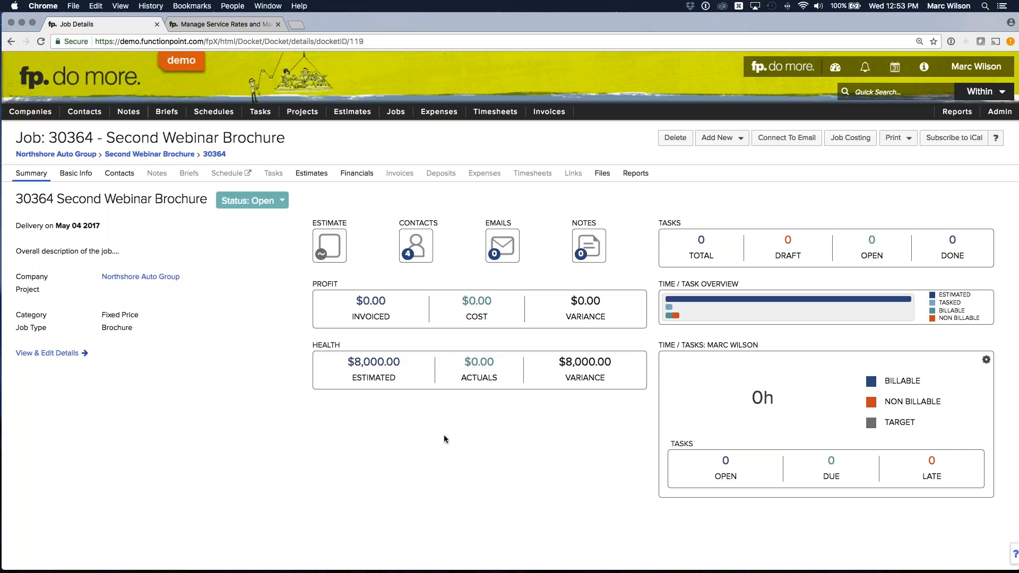
pyautogui.click(357, 173)
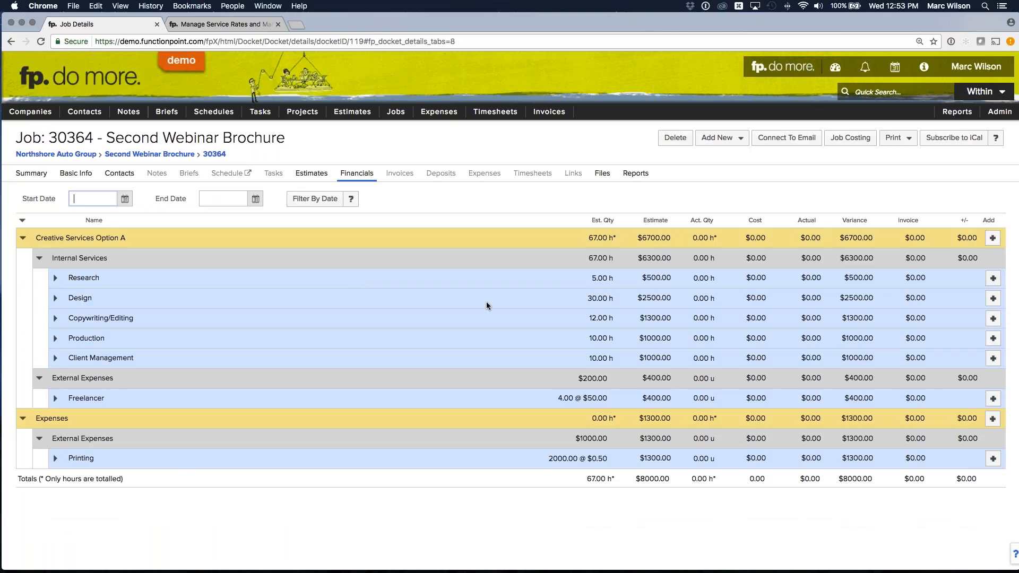
# - Open the timesheet window, select job 30364, and place the window clear of the job's financial figures
pyautogui.moveTo(495, 111)
pyautogui.click(501, 184)
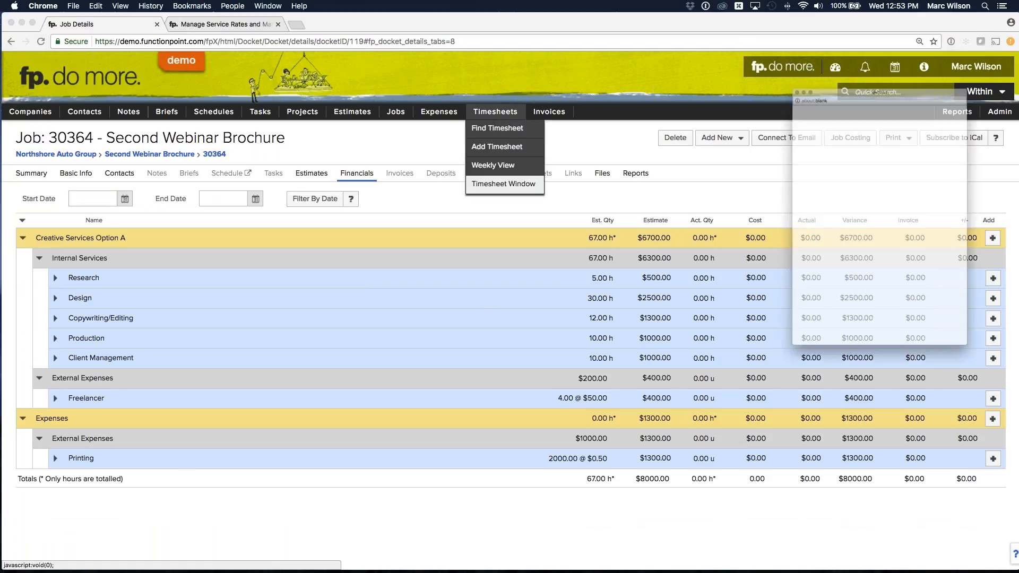
pyautogui.moveTo(775, 29); pyautogui.dragTo(556, 45)
pyautogui.click(623, 179)
pyautogui.write('30364 : NAG : Second Webinar Brochure')
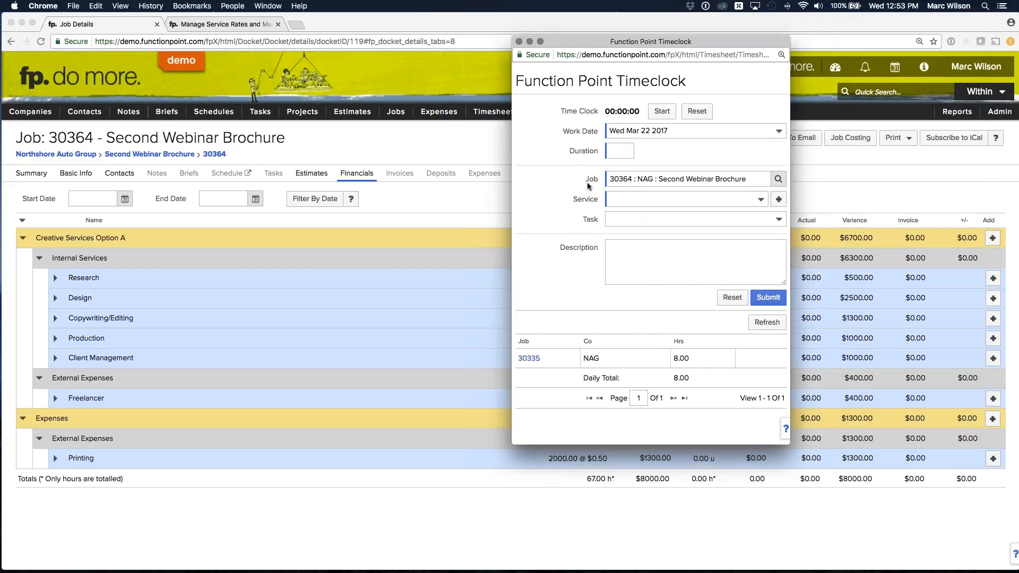
pyautogui.moveTo(592, 44); pyautogui.dragTo(269, 50)
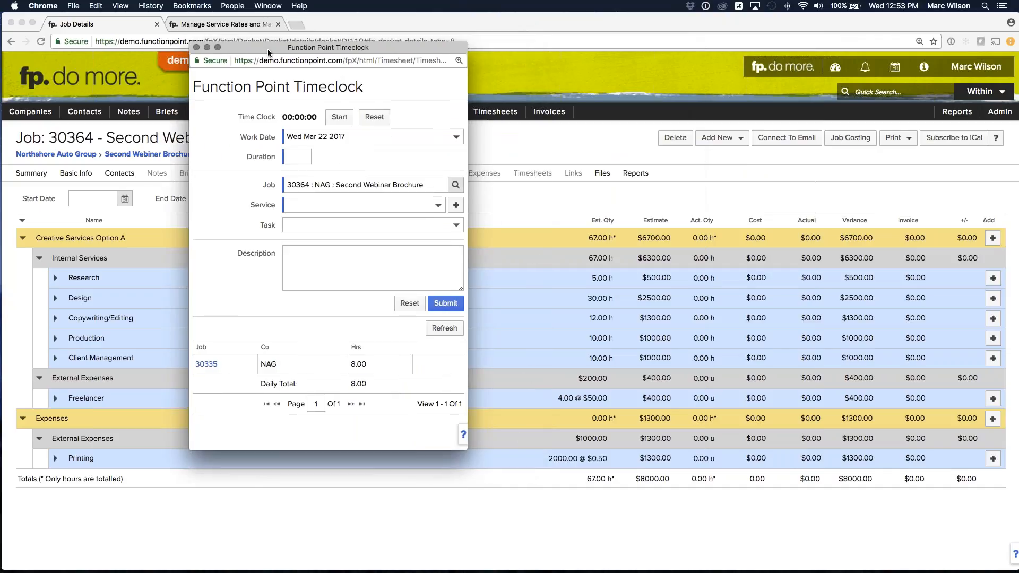
# - Log 4 hours of Research on the Second Webinar Brochure job
pyautogui.click(320, 202)
pyautogui.click(311, 224)
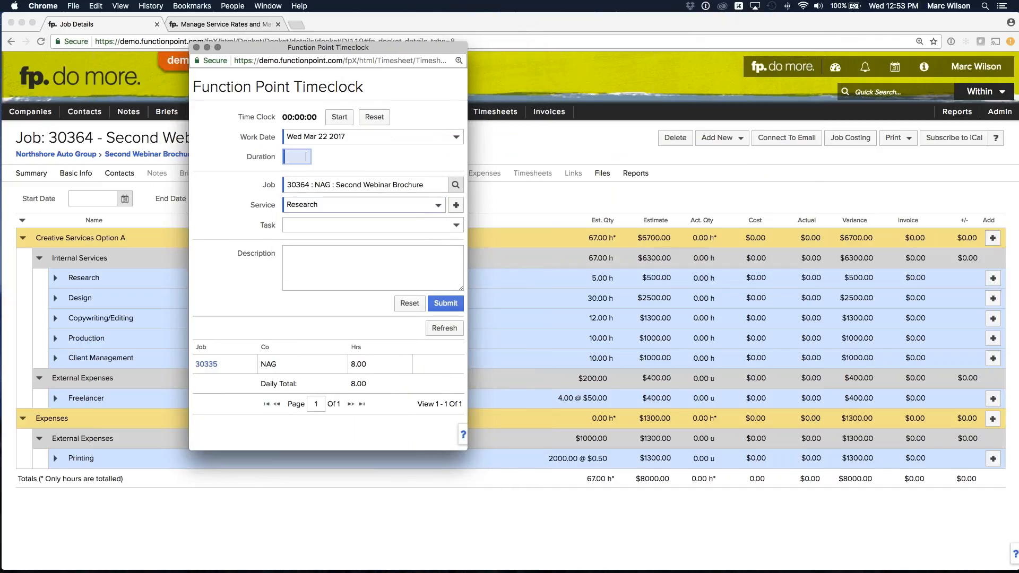
pyautogui.write('4')
pyautogui.click(445, 303)
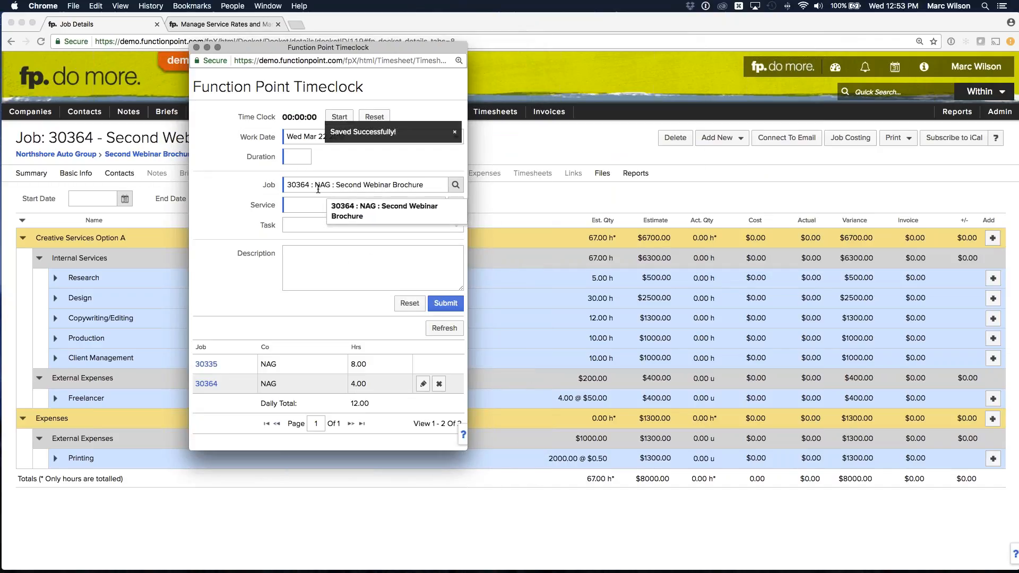
# - Log 27 hours of Design on the Second Webinar Brochure job
pyautogui.click(313, 205)
pyautogui.click(312, 234)
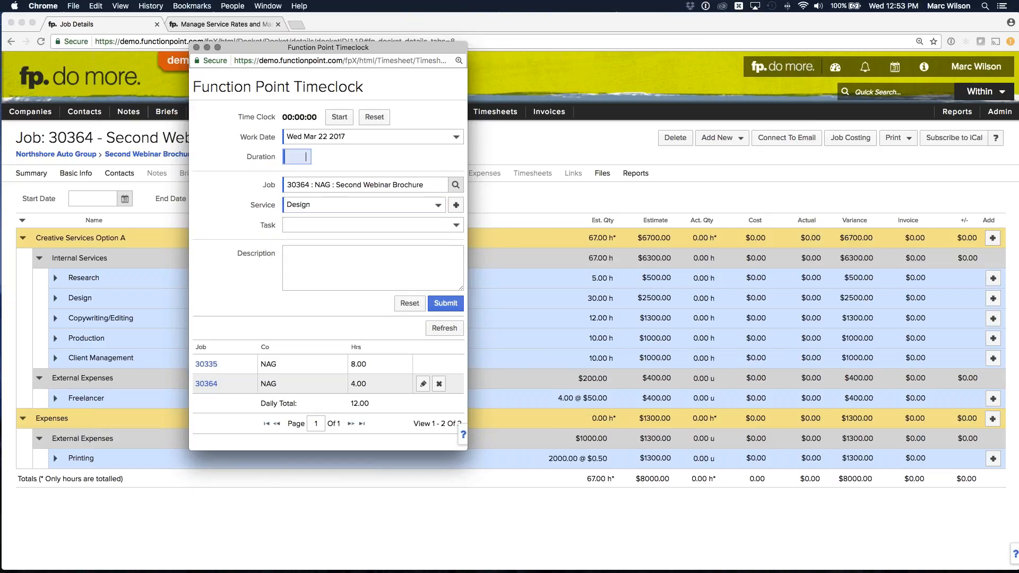
pyautogui.write('27')
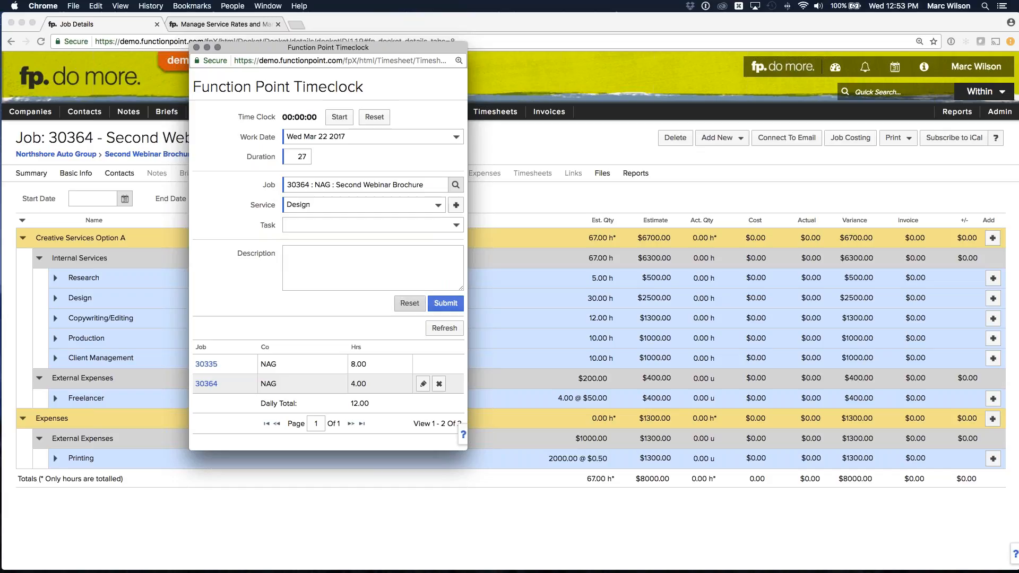
pyautogui.click(445, 305)
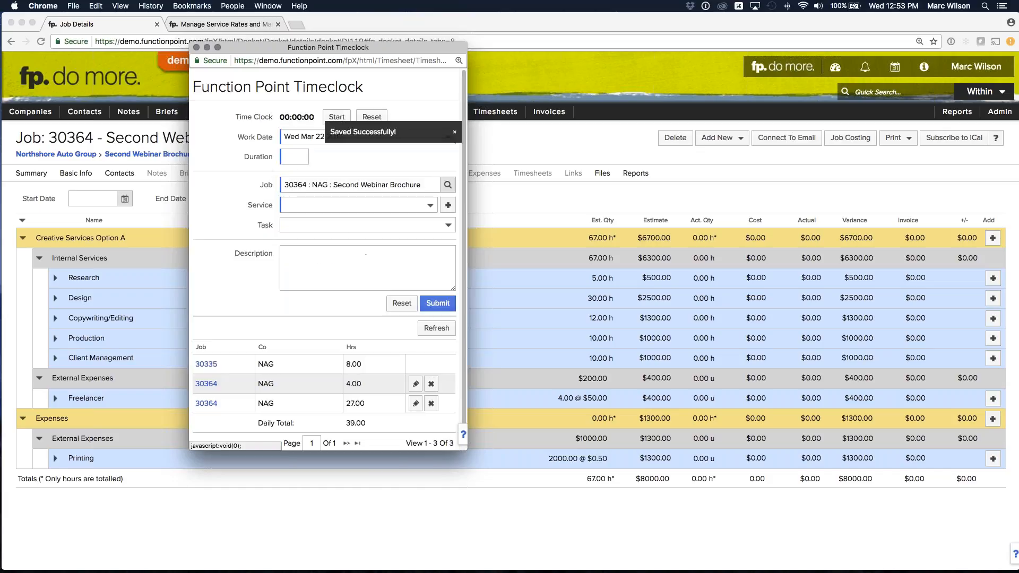
# - Log 10 hours of Copywriting/Editing on the Second Webinar Brochure job
pyautogui.click(326, 205)
pyautogui.click(319, 244)
pyautogui.click(295, 154)
pyautogui.write('10')
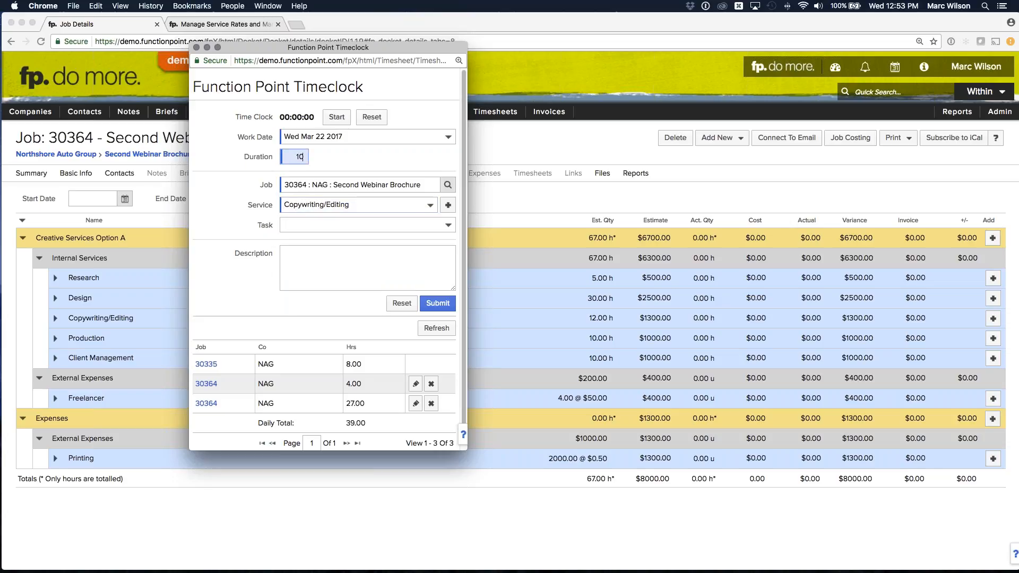
pyautogui.click(438, 304)
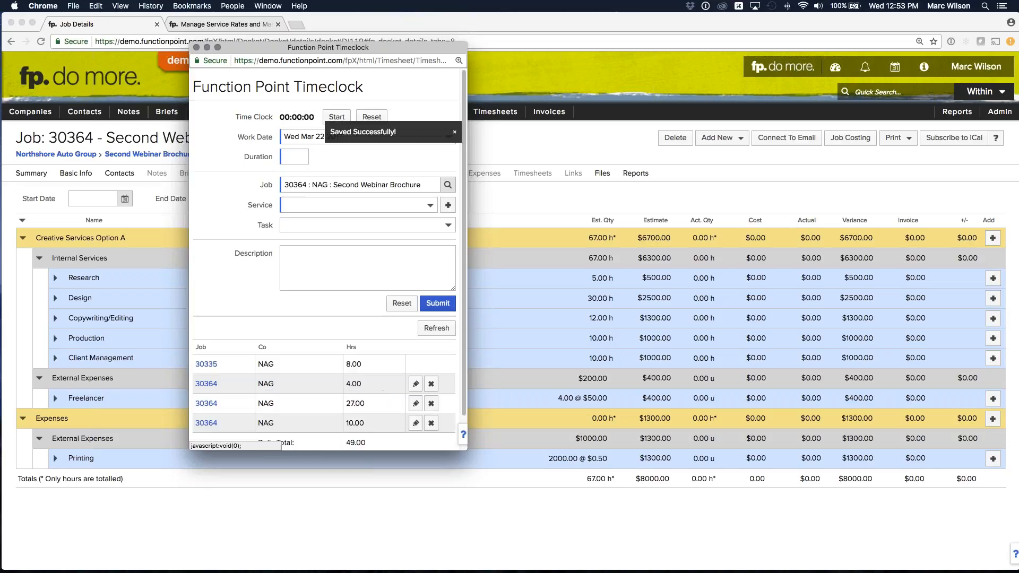
# - Log 7 hours of Production on the Second Webinar Brochure job
pyautogui.click(315, 205)
pyautogui.click(314, 250)
pyautogui.click(295, 157)
pyautogui.write('7')
pyautogui.click(438, 303)
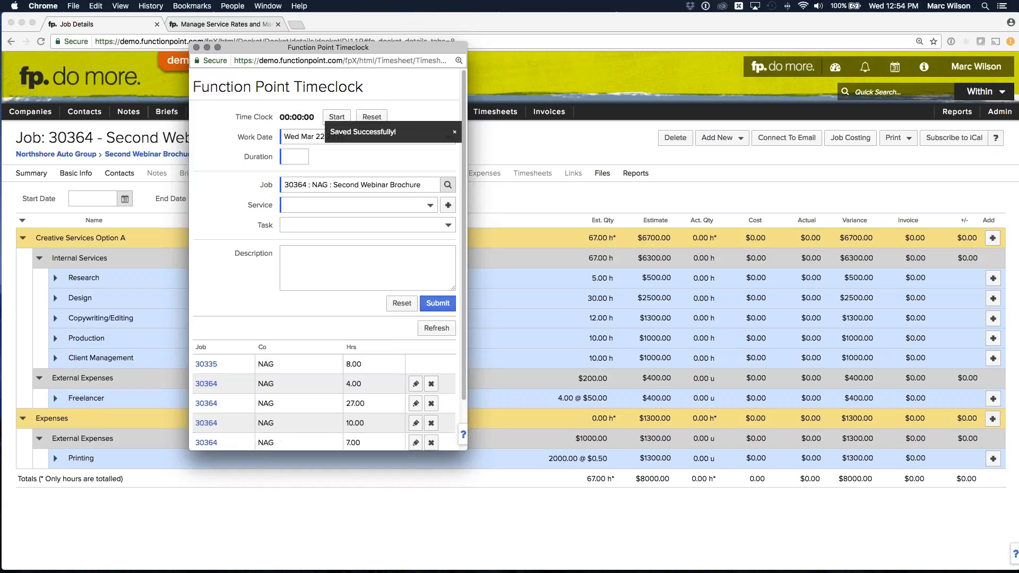
# - Log 14 hours of Client Management on the Second Webinar Brochure job and close the timeclock
pyautogui.click(339, 210)
pyautogui.click(320, 264)
pyautogui.click(300, 157)
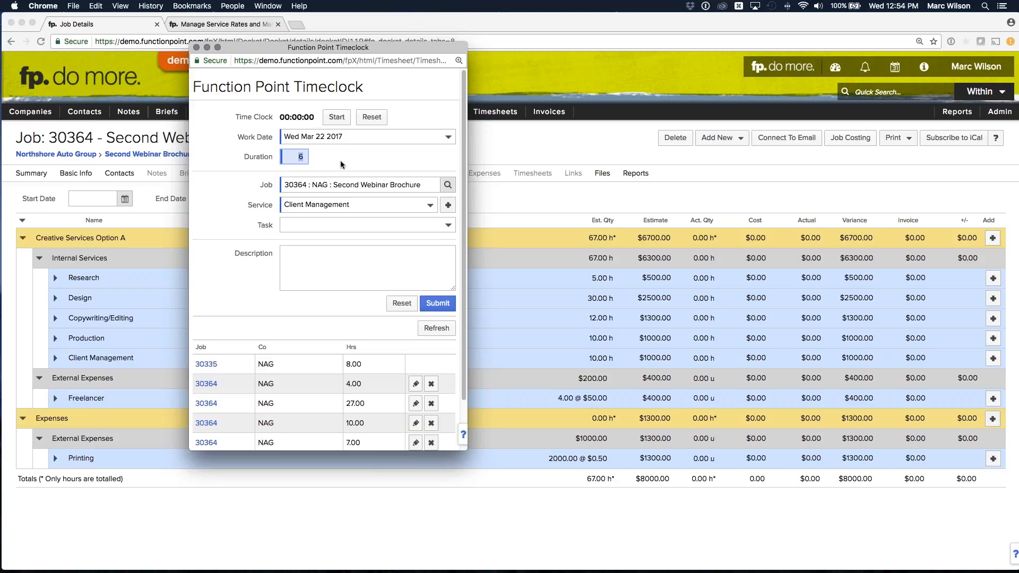
pyautogui.write('14')
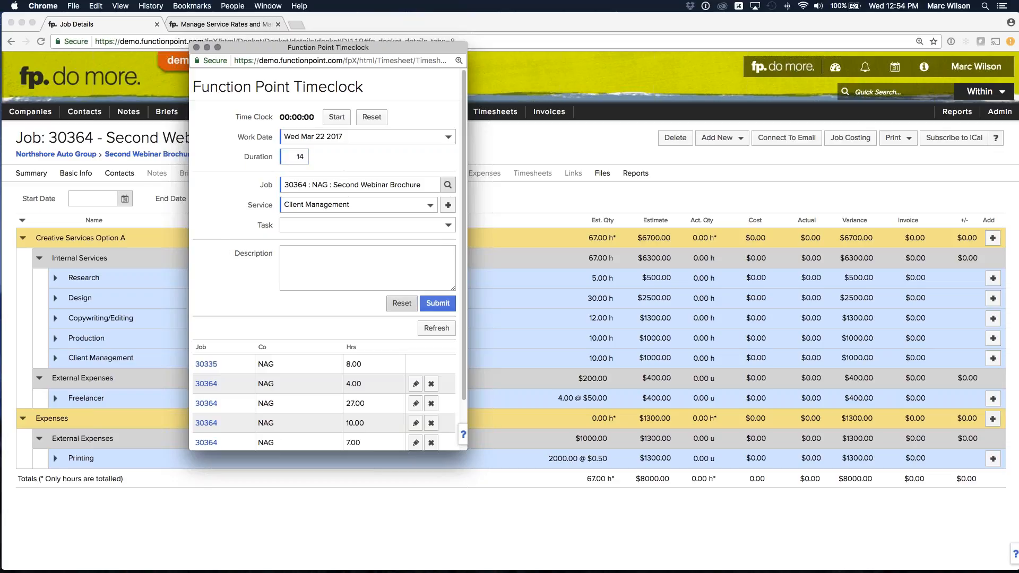
pyautogui.click(437, 303)
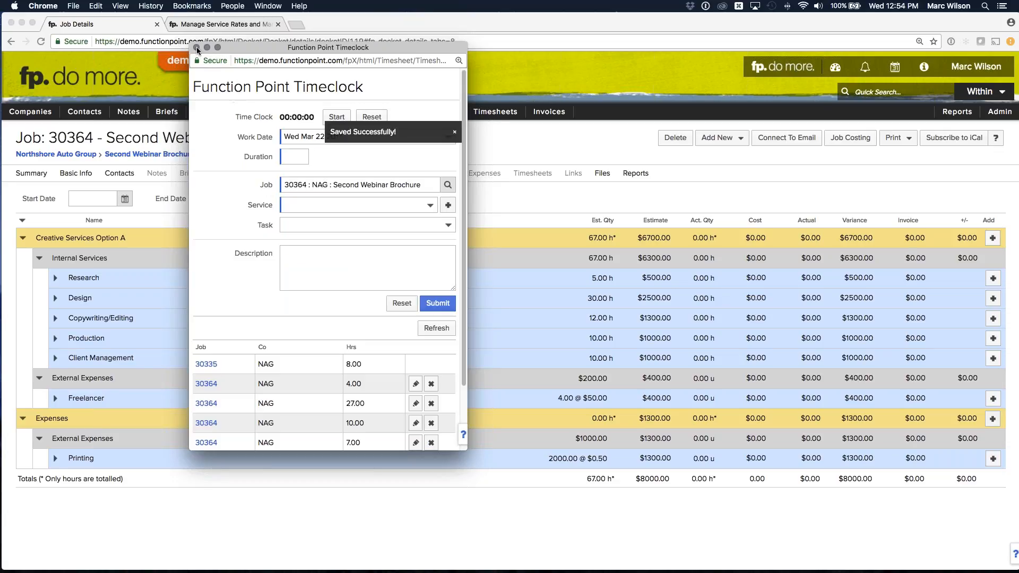
pyautogui.click(196, 47)
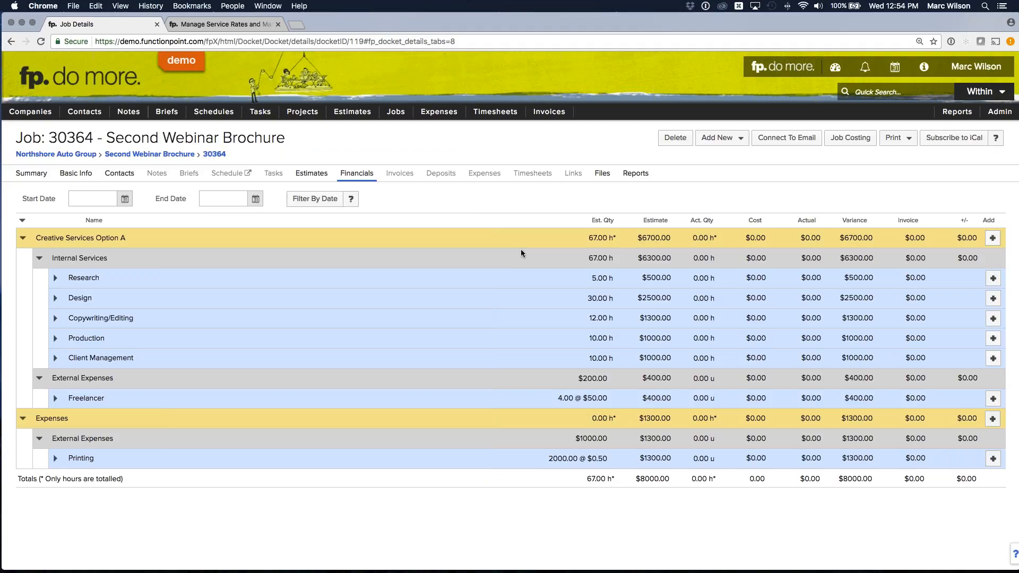
# - Add an expense from the job's Freelancer line with Starboarding Custom Printing as supplier, and save it
pyautogui.click(992, 399)
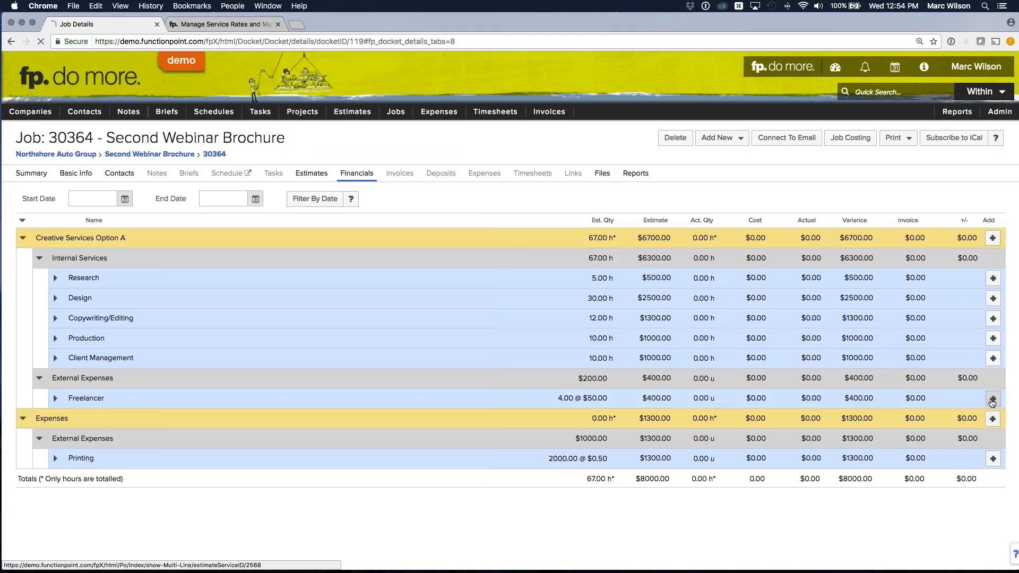
pyautogui.click(195, 200)
pyautogui.write('star')
pyautogui.click(265, 175)
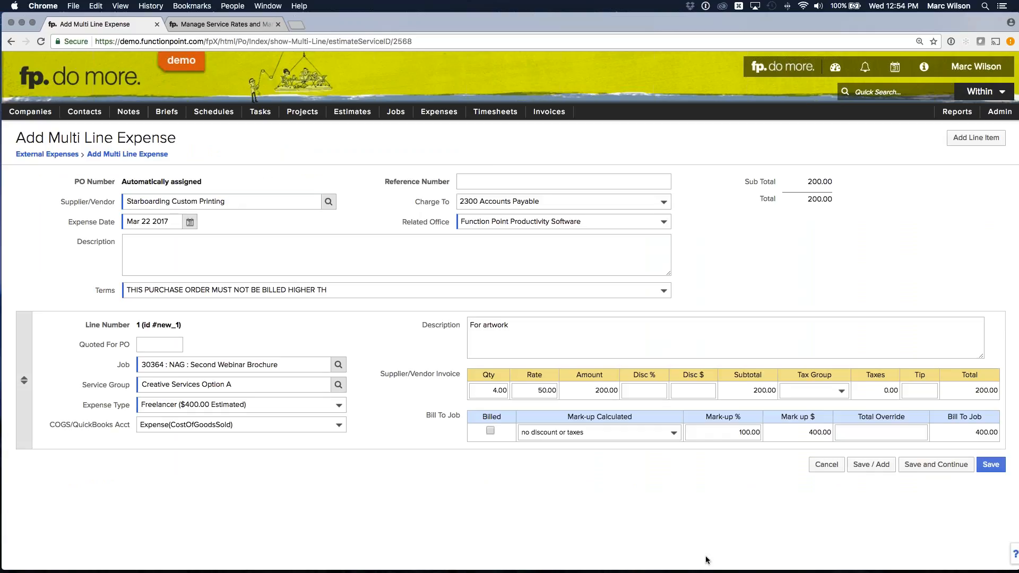
pyautogui.click(991, 465)
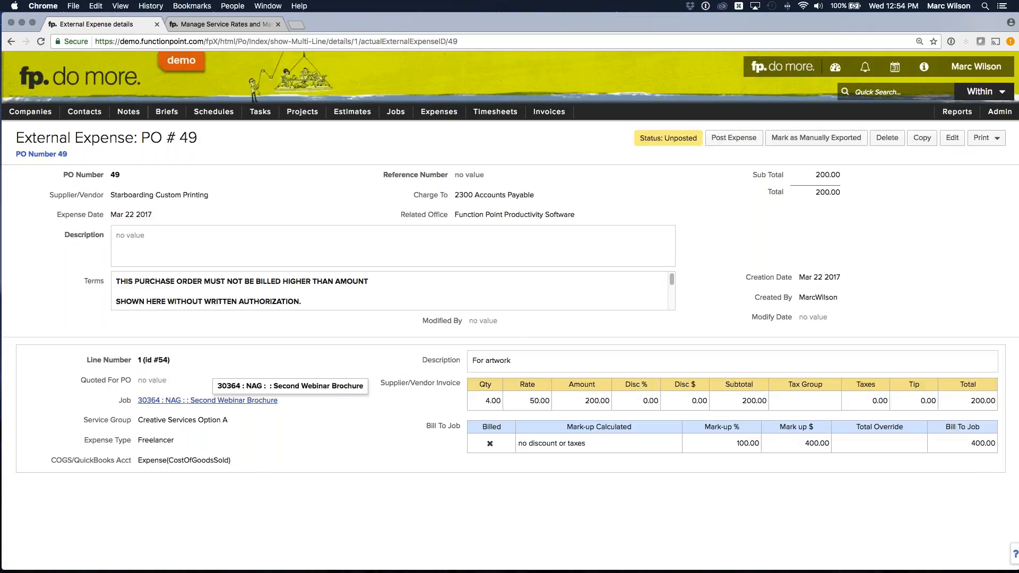
# - Return to the job's financials and save an expense for the Printing line with Starboarding Custom Printing as supplier
pyautogui.click(213, 400)
pyautogui.click(360, 174)
pyautogui.click(994, 459)
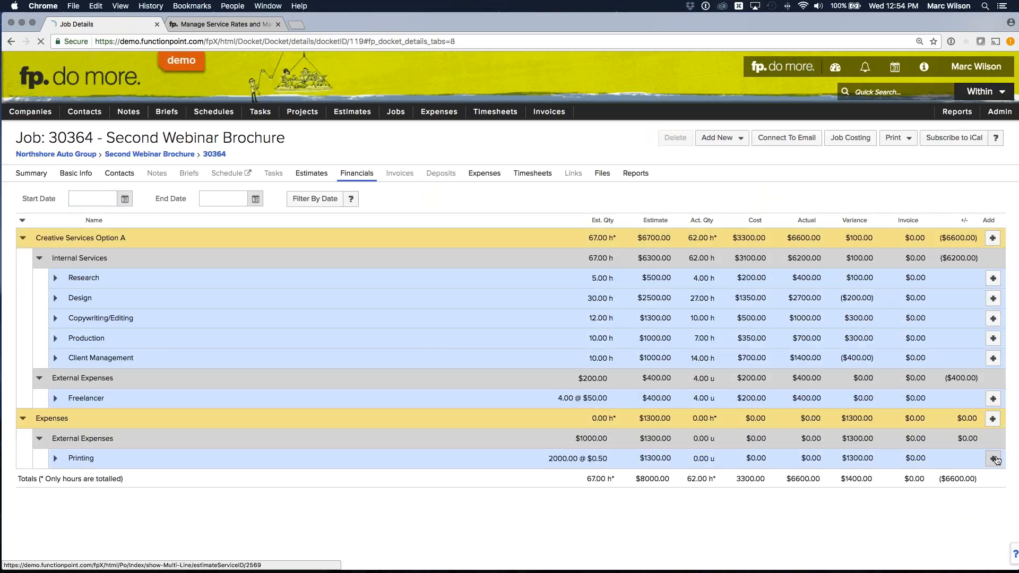
pyautogui.click(218, 200)
pyautogui.write('star')
pyautogui.press('Tab')
pyautogui.click(991, 464)
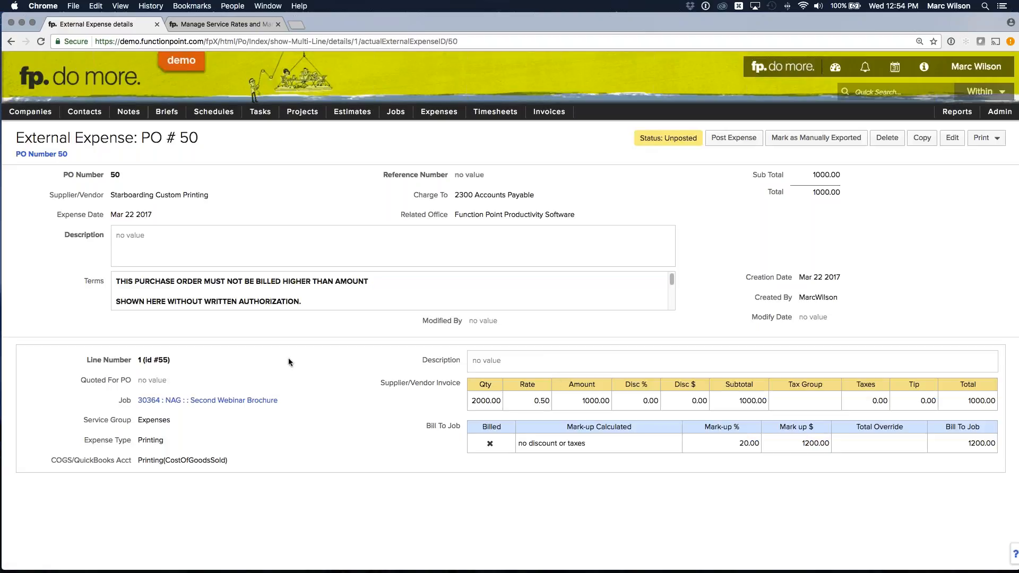
# - Display the job's financials and compare estimated against actual totals, the variance, and the Freelancer line's amounts
pyautogui.click(237, 403)
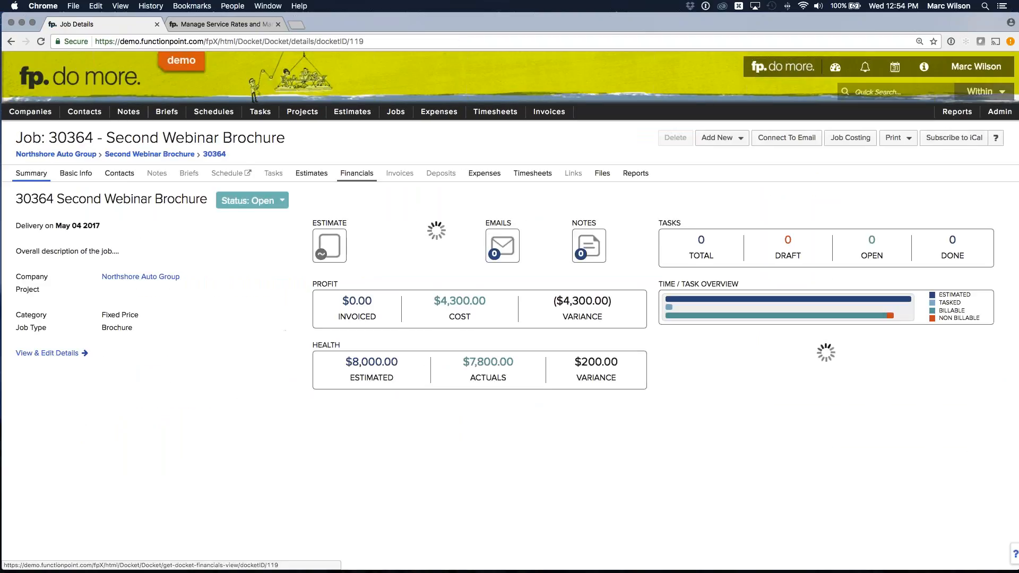
pyautogui.click(347, 177)
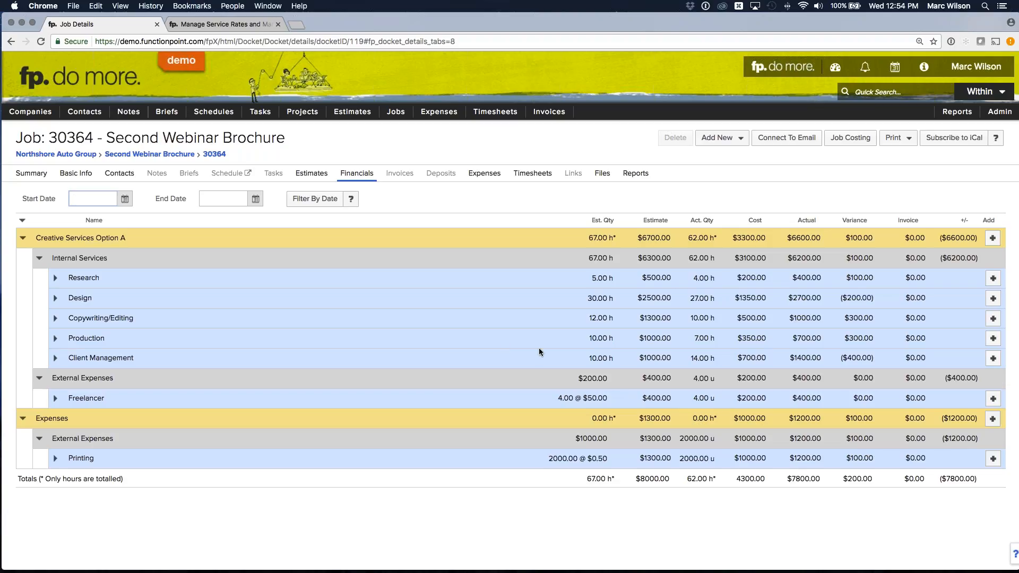
pyautogui.doubleClick(596, 476)
pyautogui.click(611, 480)
pyautogui.moveTo(634, 476); pyautogui.dragTo(670, 479)
pyautogui.click(665, 478)
pyautogui.click(706, 477)
pyautogui.click(815, 478)
pyautogui.moveTo(826, 479); pyautogui.dragTo(868, 477)
pyautogui.moveTo(643, 399); pyautogui.dragTo(670, 400)
pyautogui.moveTo(802, 399); pyautogui.dragTo(830, 401)
pyautogui.click(816, 400)
# - Open the job's Second Webinar Brochure estimate and start a copy of it
pyautogui.click(311, 173)
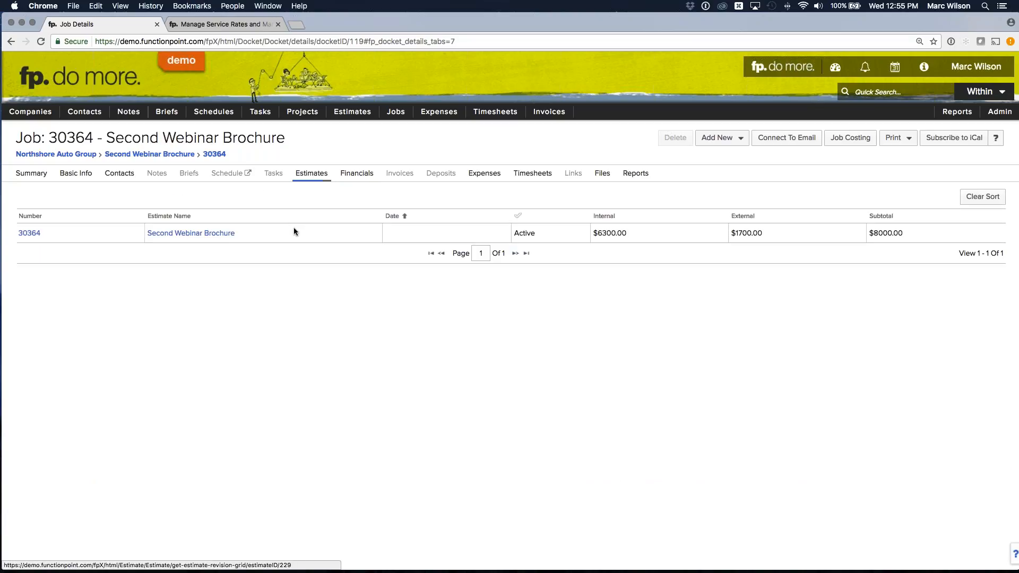
pyautogui.click(213, 234)
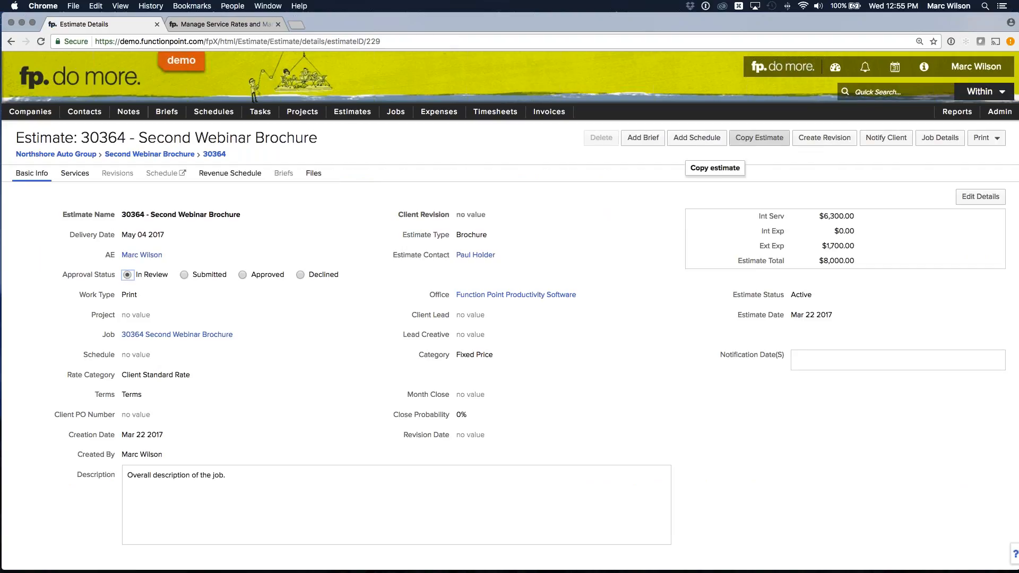
pyautogui.click(756, 141)
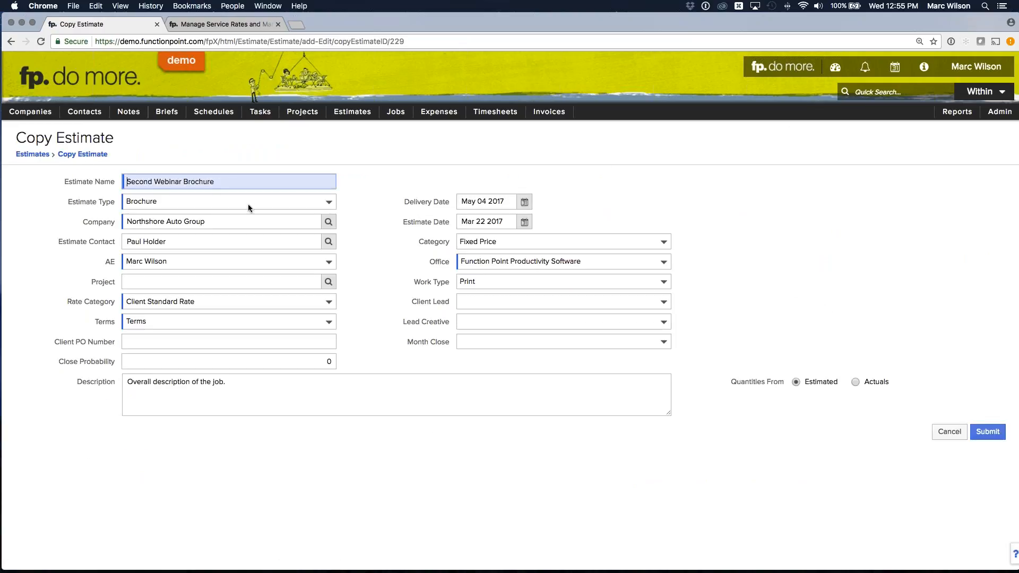
# - Assign the estimate copy to Great Atlantic Insurance and choose that company's estimate contact
pyautogui.click(204, 222)
pyautogui.write('great')
pyautogui.press('Tab')
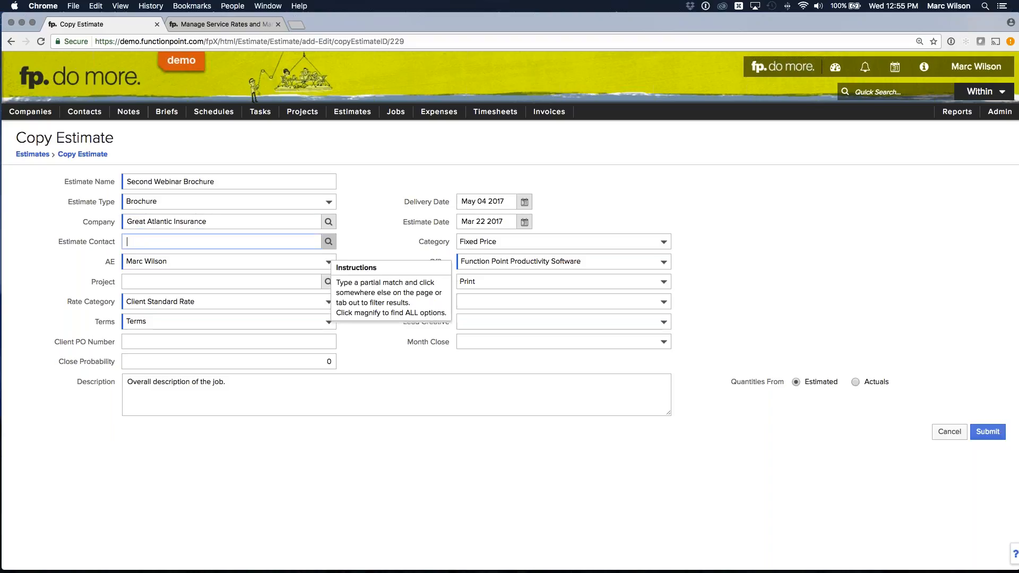
pyautogui.click(329, 242)
pyautogui.click(366, 296)
# - Rename the estimate copy as Third Webinar Brochure
pyautogui.moveTo(155, 182); pyautogui.dragTo(89, 180)
pyautogui.write('Thir')
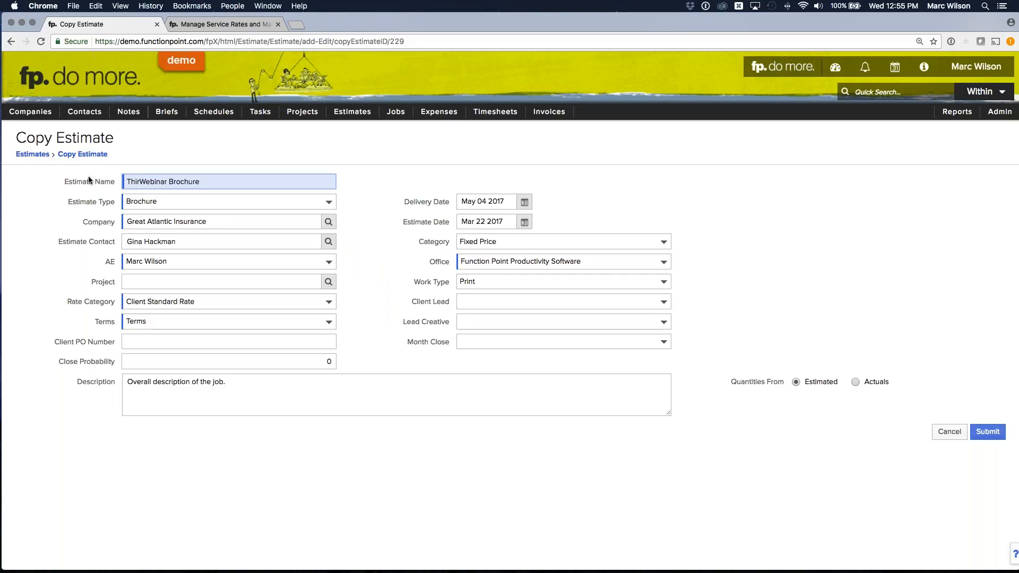
pyautogui.write('d')
pyautogui.click(89, 180)
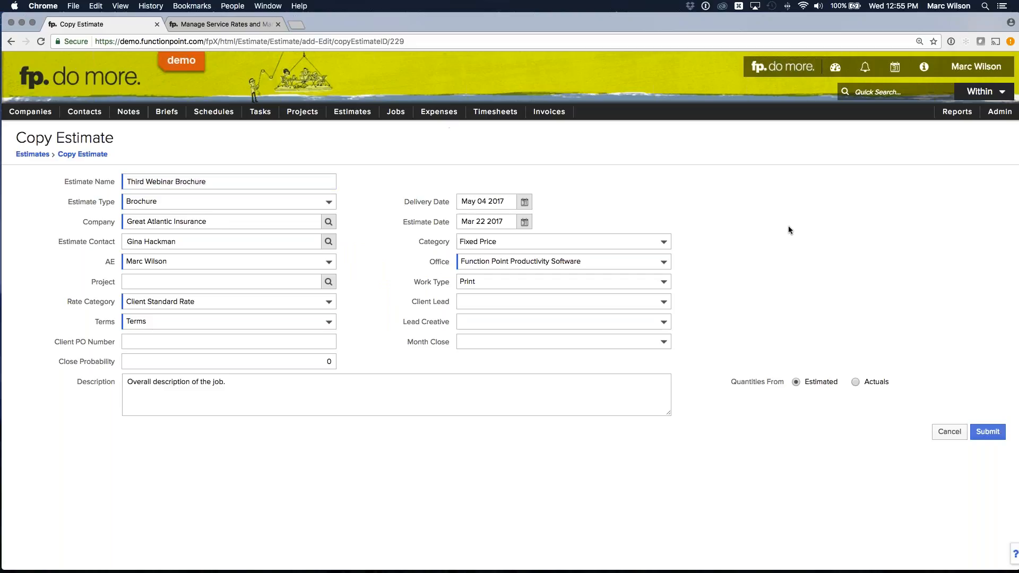
# - Take the copy's quantities from Actuals and submit the Third Webinar Brochure estimate
pyautogui.moveTo(864, 380); pyautogui.dragTo(886, 385)
pyautogui.click(855, 382)
pyautogui.click(987, 433)
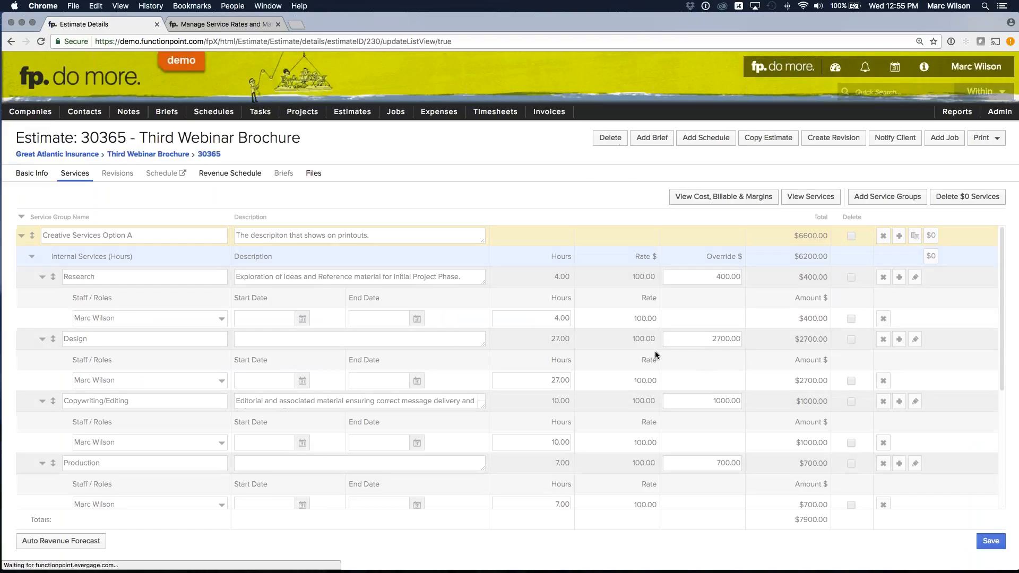
# - Examine the hours, rates, and overrides of the services and expenses in the Third Webinar Brochure estimate
pyautogui.scroll(-3, 605, 332)
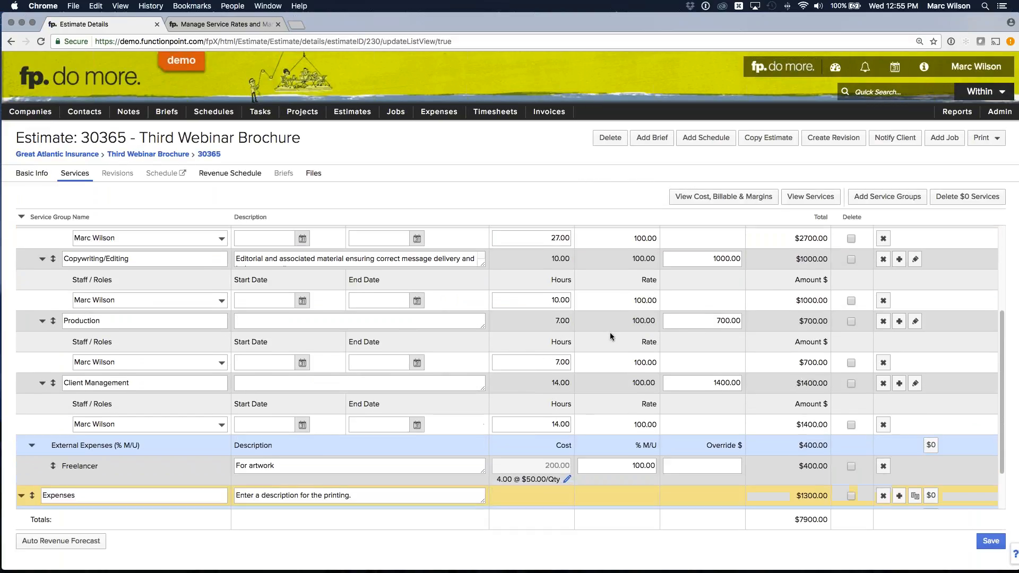
pyautogui.scroll(-2, 611, 330)
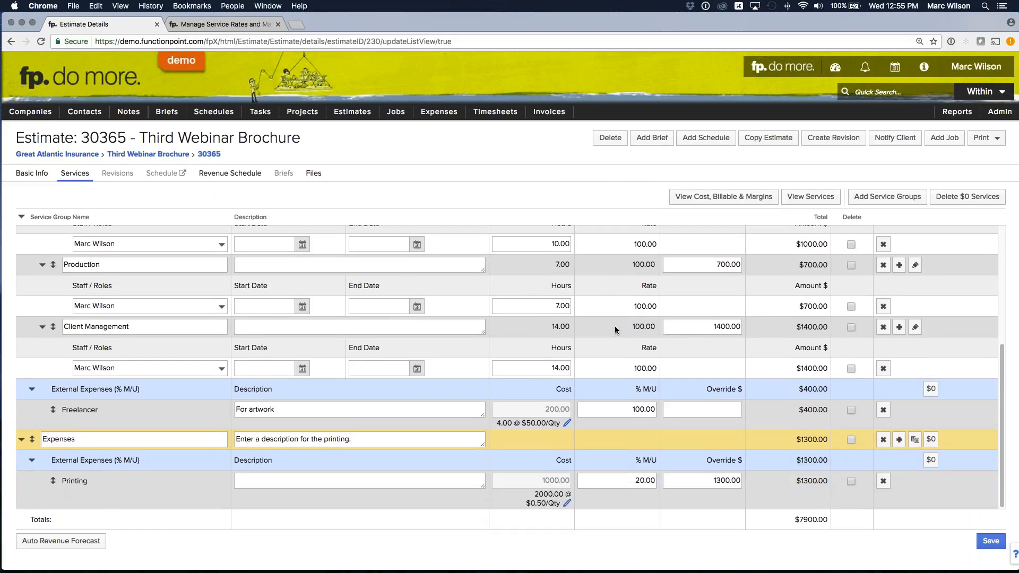
pyautogui.scroll(5, 619, 326)
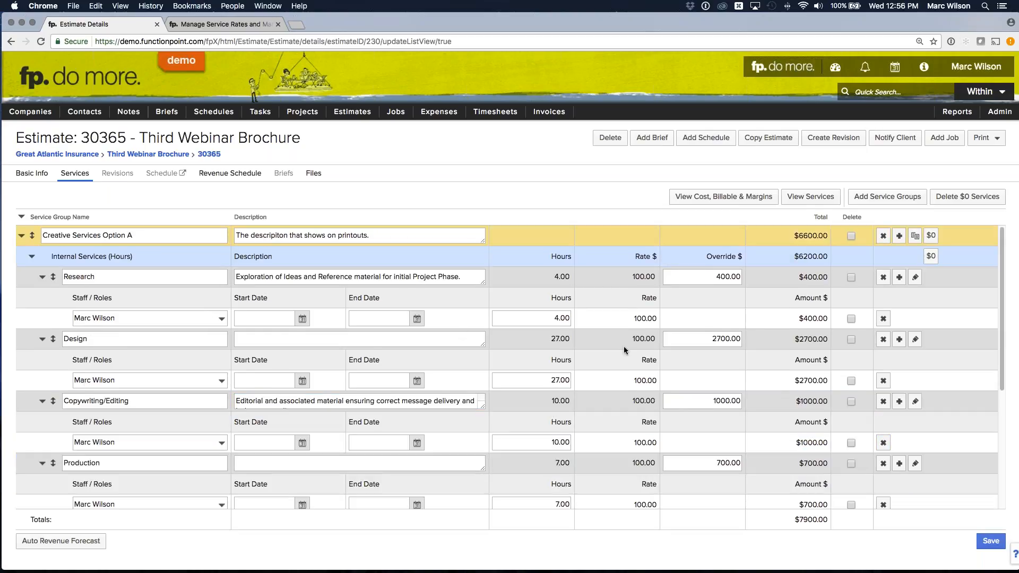
pyautogui.scroll(-5, 623, 346)
pyautogui.scroll(2, 636, 355)
pyautogui.scroll(-2, 637, 355)
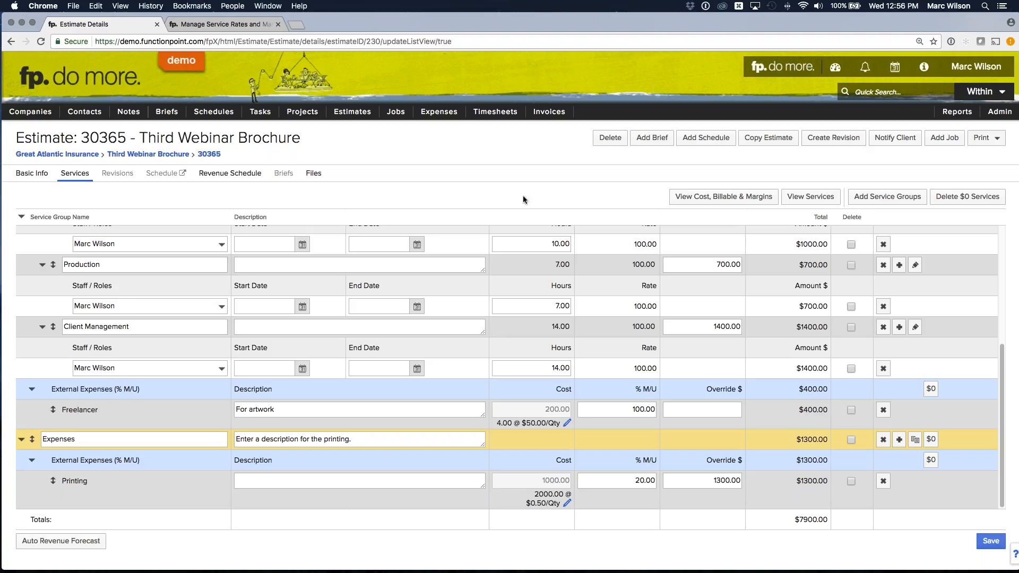
pyautogui.scroll(5, 581, 280)
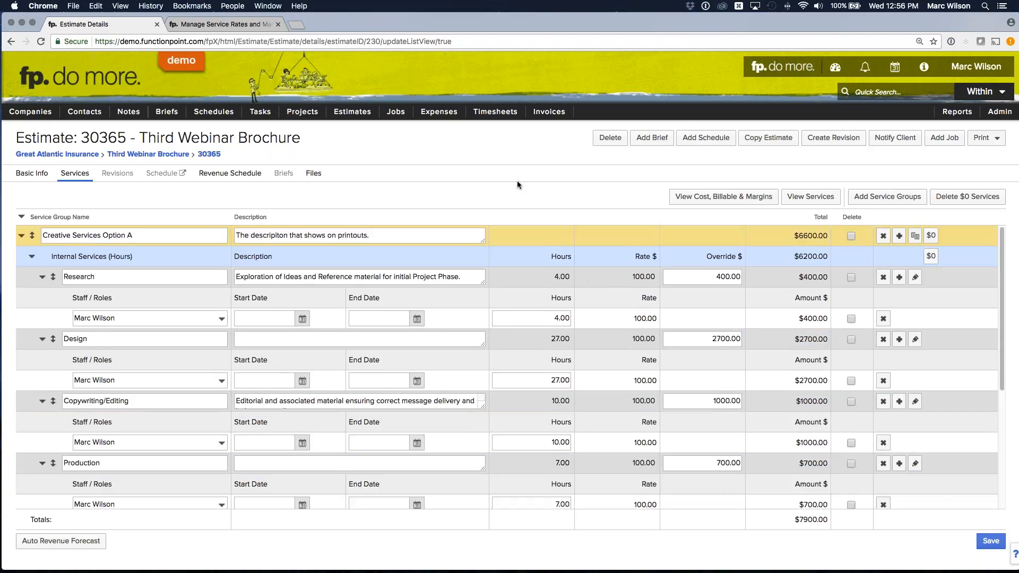
# - Open the summary of the existing Webinar Brochure job for Safeway
pyautogui.moveTo(396, 111)
pyautogui.moveTo(404, 146)
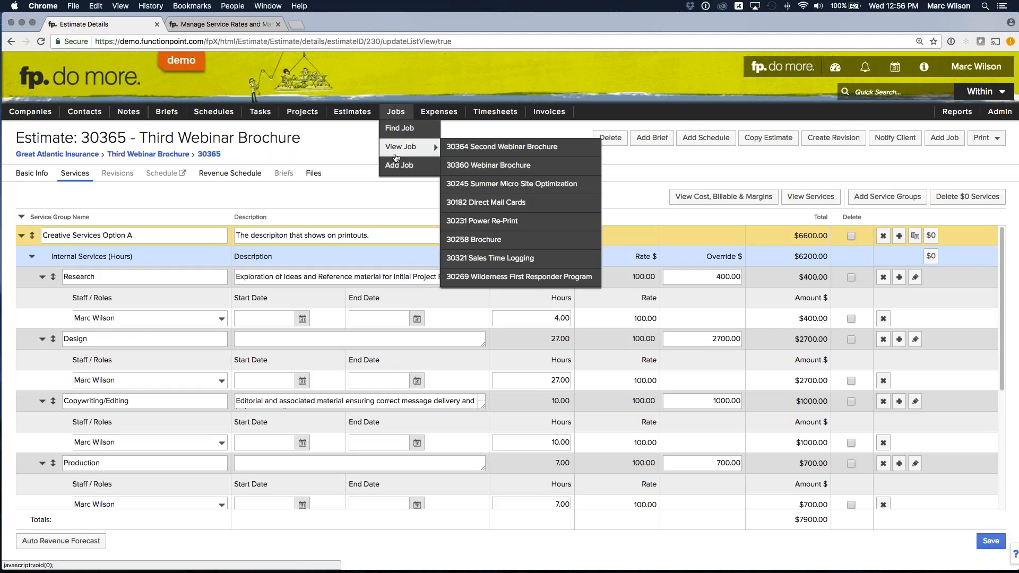
pyautogui.click(502, 166)
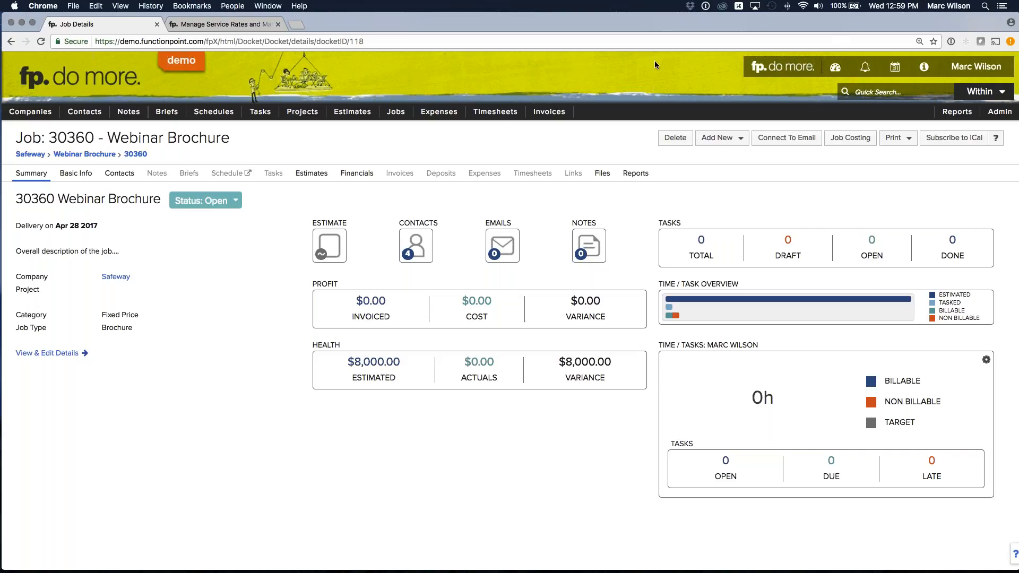
# - Log out of Function Point and open the full Product Expert Webinar Series schedule from the login page
pyautogui.click(976, 67)
pyautogui.click(935, 136)
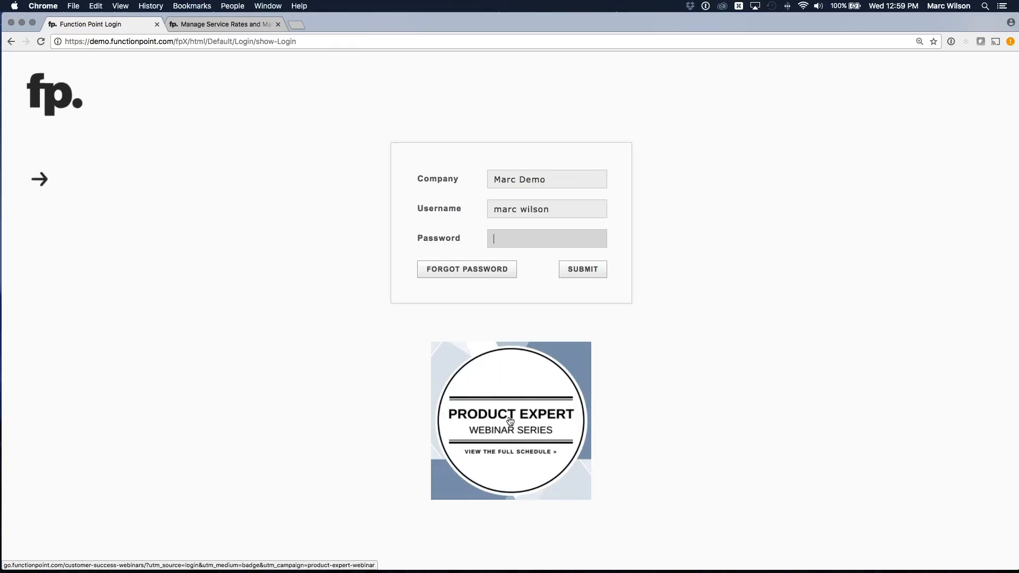
pyautogui.click(469, 442)
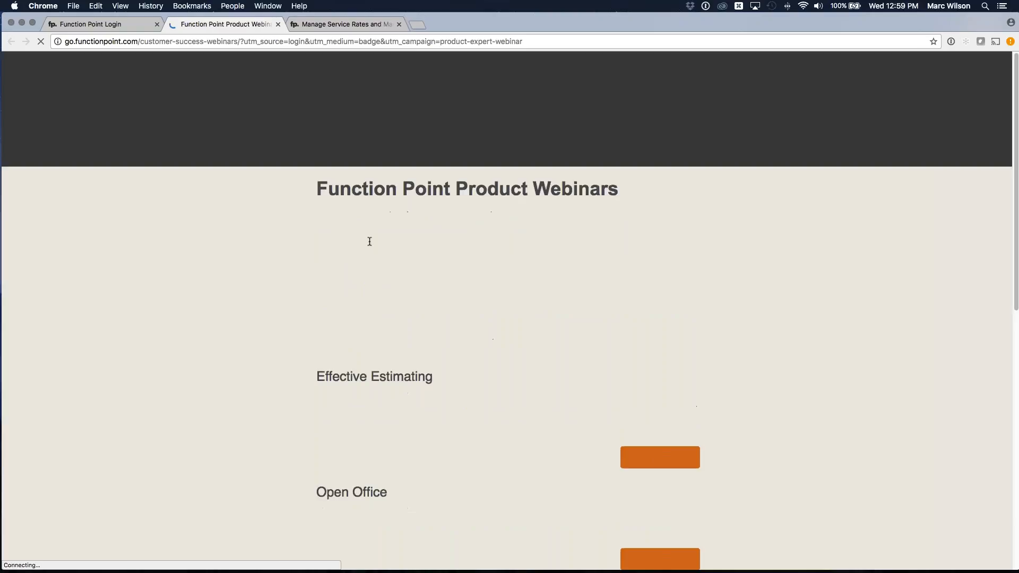
# - Examine the dates and descriptions of the Effective Estimating, Open Office, and Invoicing Part 1 and Part 2 webinars
pyautogui.scroll(-3, 372, 239)
pyautogui.moveTo(324, 292); pyautogui.dragTo(430, 300)
pyautogui.click(424, 291)
pyautogui.scroll(-3, 424, 291)
pyautogui.click(430, 300)
pyautogui.scroll(-5, 431, 301)
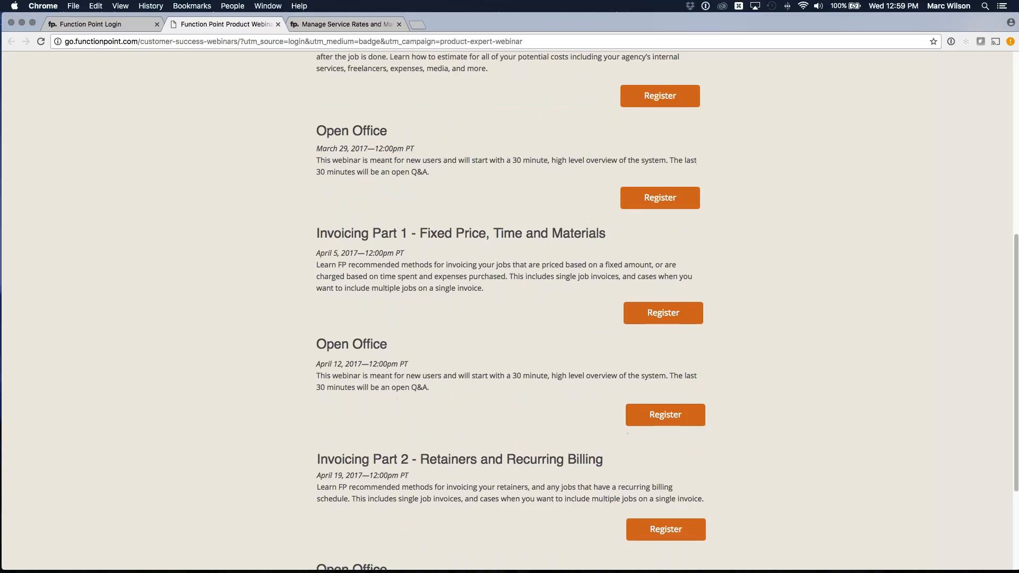
pyautogui.moveTo(430, 301); pyautogui.dragTo(400, 234)
pyautogui.click(393, 235)
pyautogui.moveTo(327, 235); pyautogui.dragTo(412, 234)
pyautogui.click(413, 234)
pyautogui.moveTo(341, 459); pyautogui.dragTo(419, 459)
pyautogui.click(419, 460)
pyautogui.scroll(-2, 286, 355)
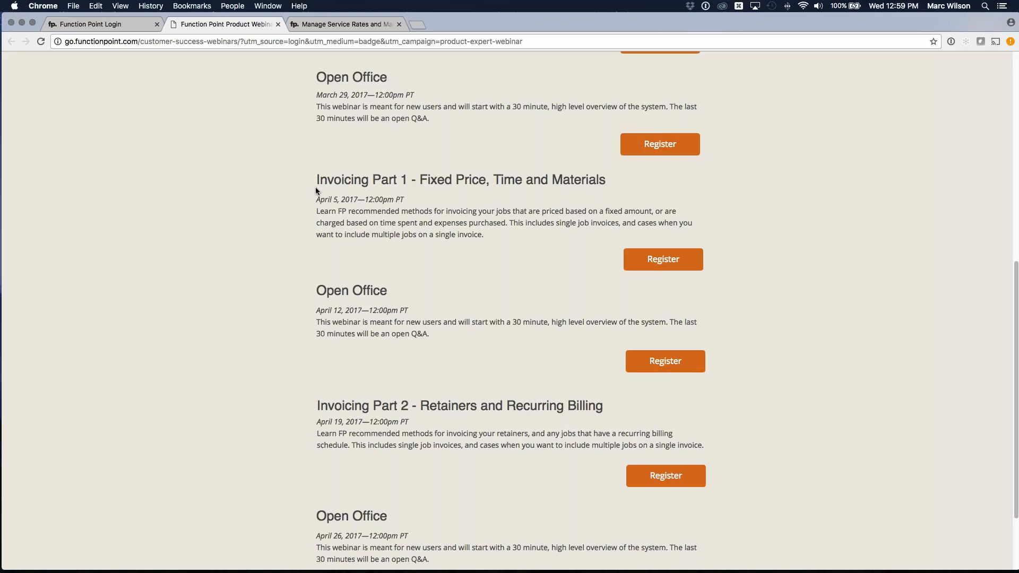
pyautogui.scroll(1, 316, 192)
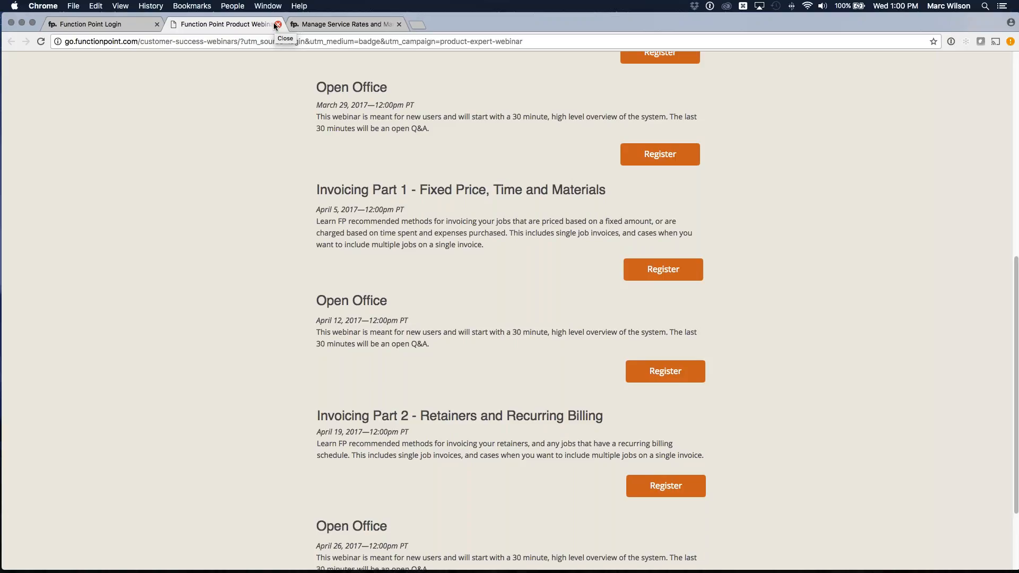
pyautogui.scroll(10, 332, 107)
pyautogui.scroll(-6, 332, 107)
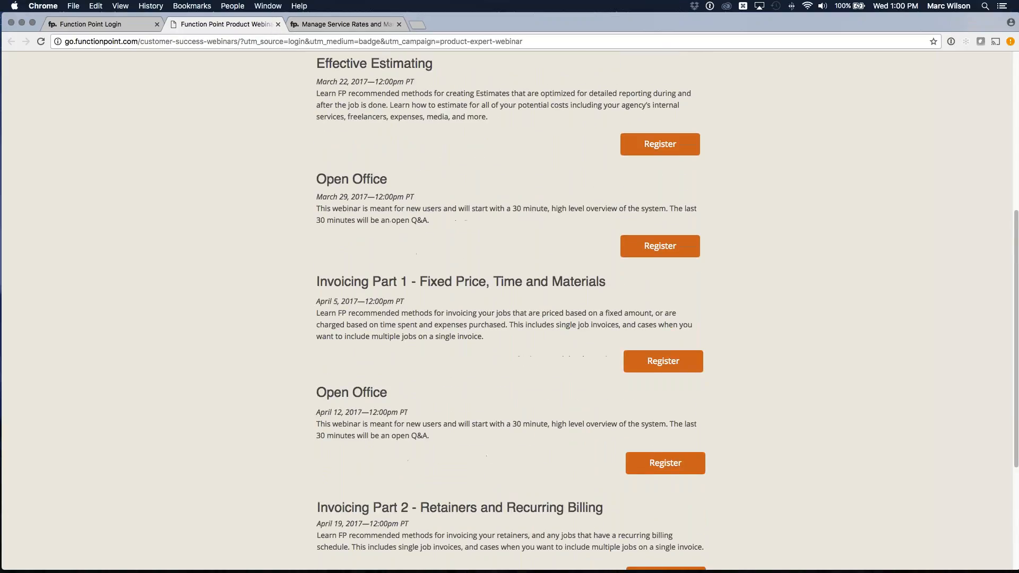